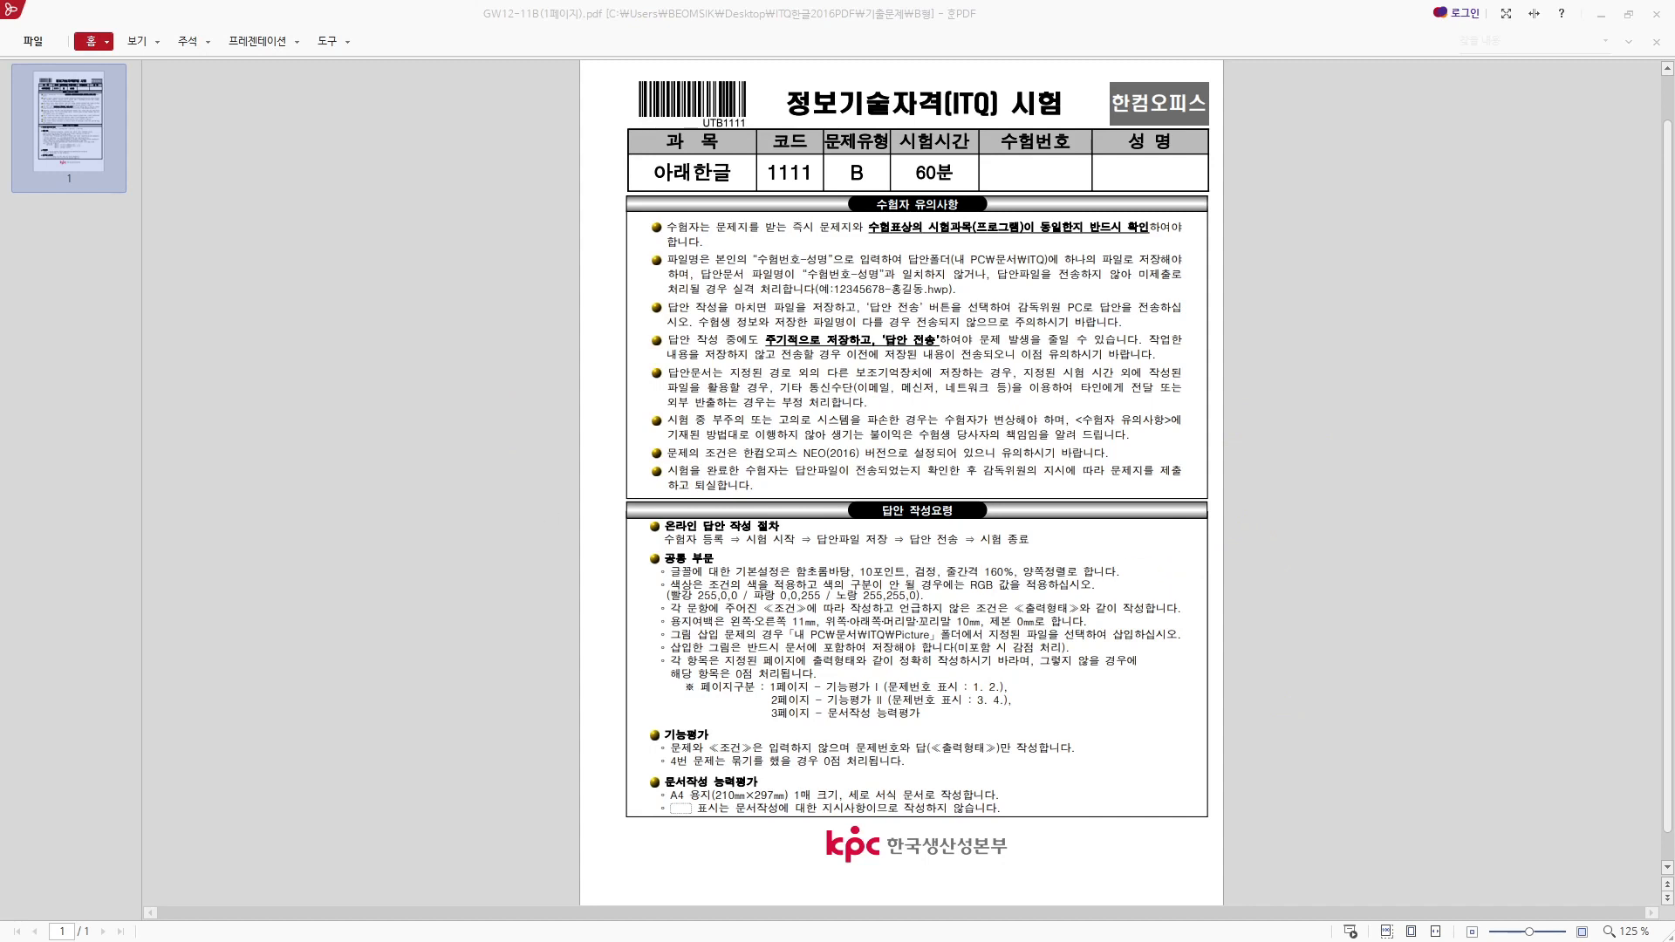
# - Switch to the browser, open the 정보기술자격센터 ITQ site from the search results and go to its 기출/샘플문제 page
pyautogui.moveTo(0, 513); pyautogui.dragTo(829, 3)
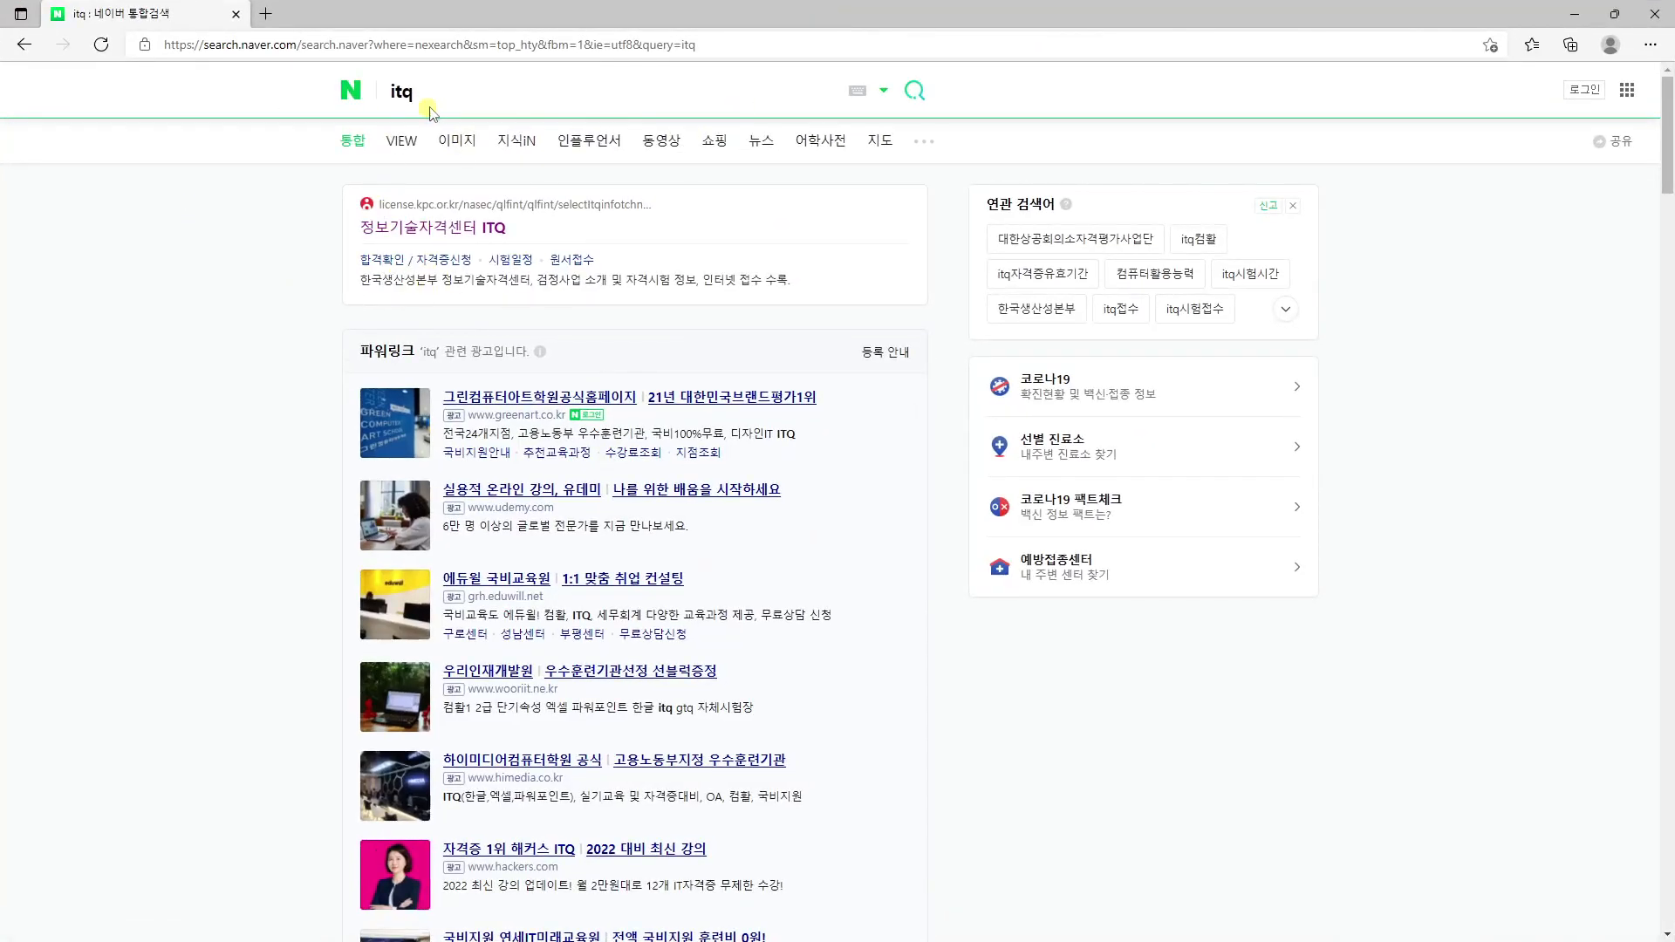
pyautogui.moveTo(434, 93); pyautogui.dragTo(385, 103)
pyautogui.click(325, 228)
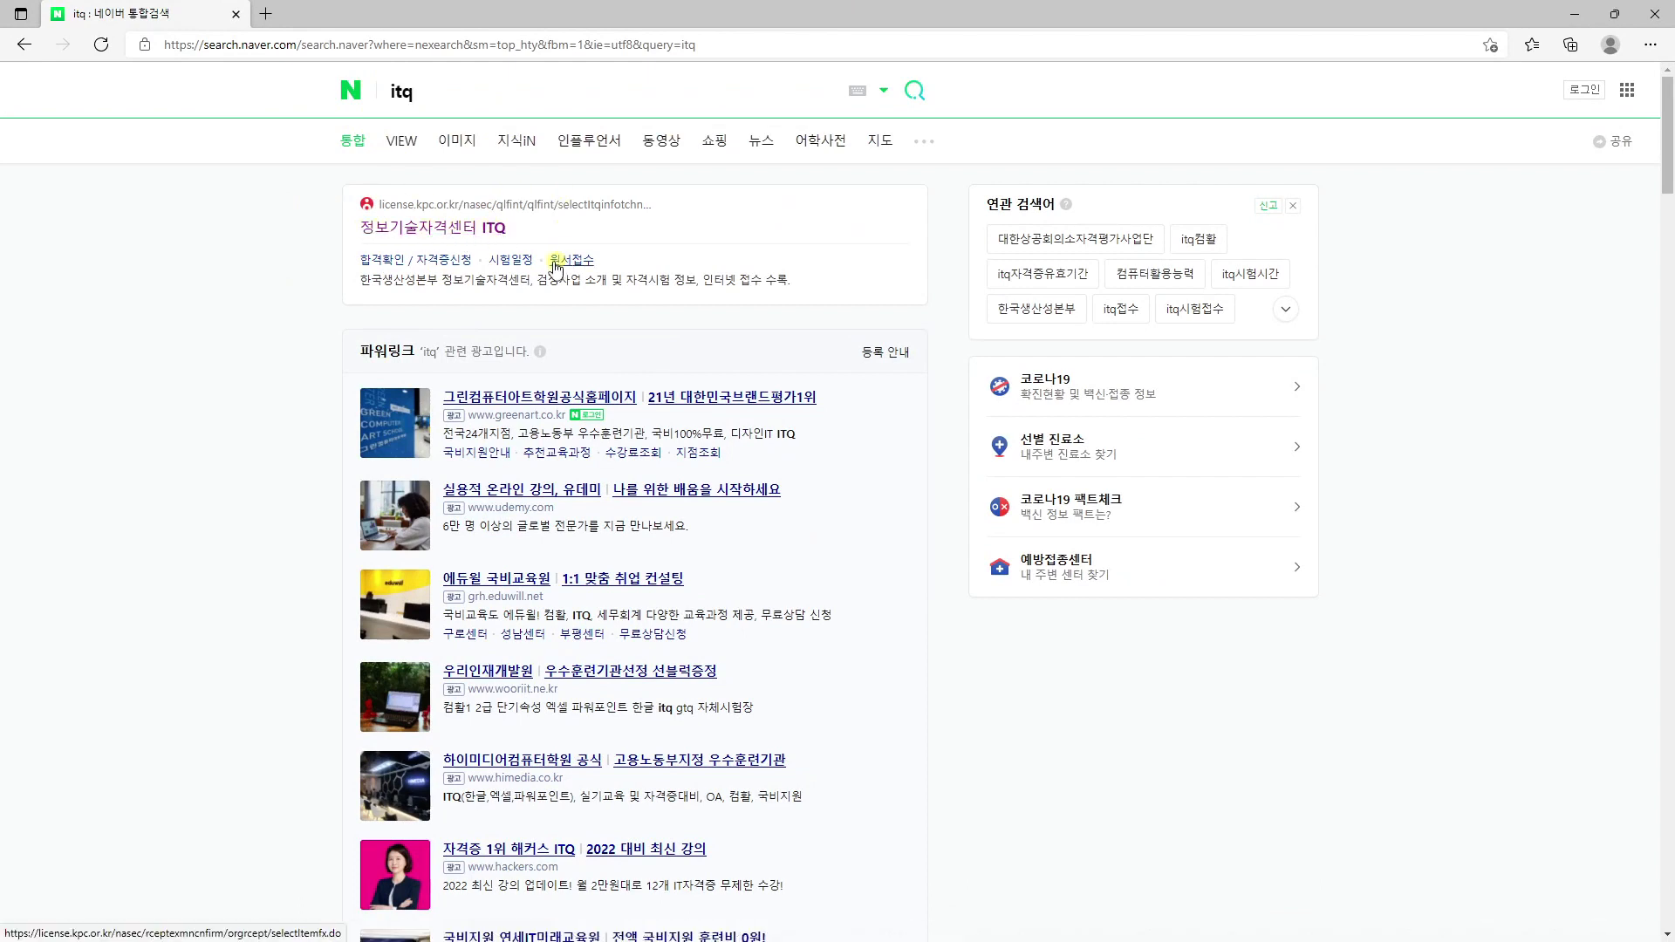
pyautogui.click(457, 229)
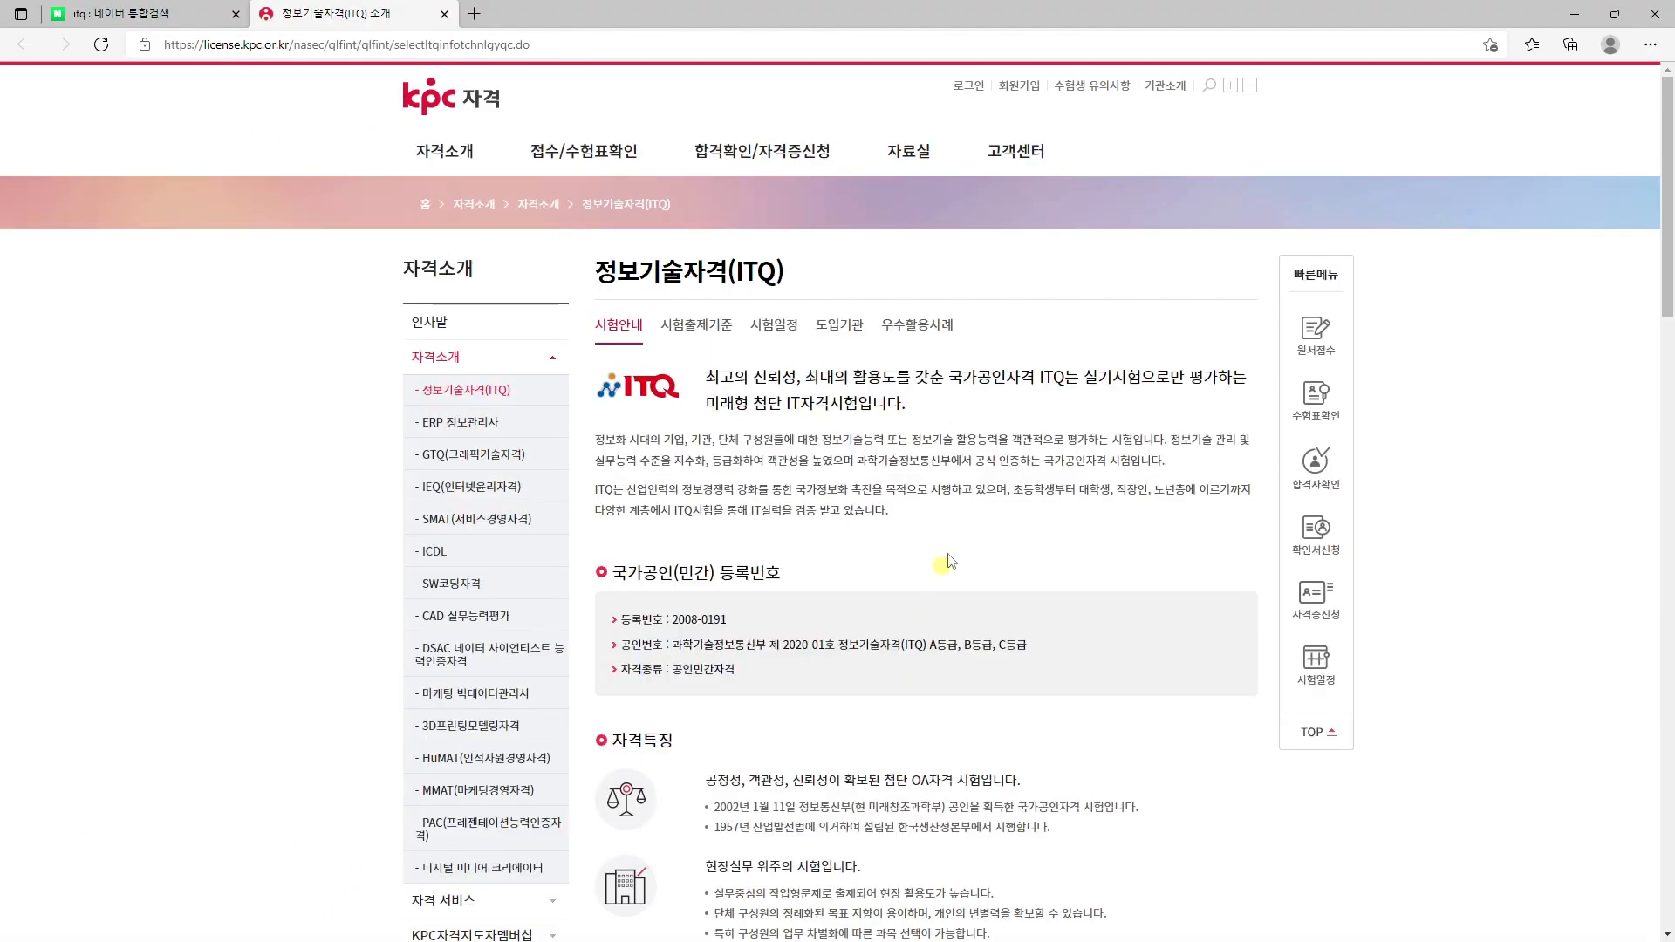
pyautogui.moveTo(907, 151)
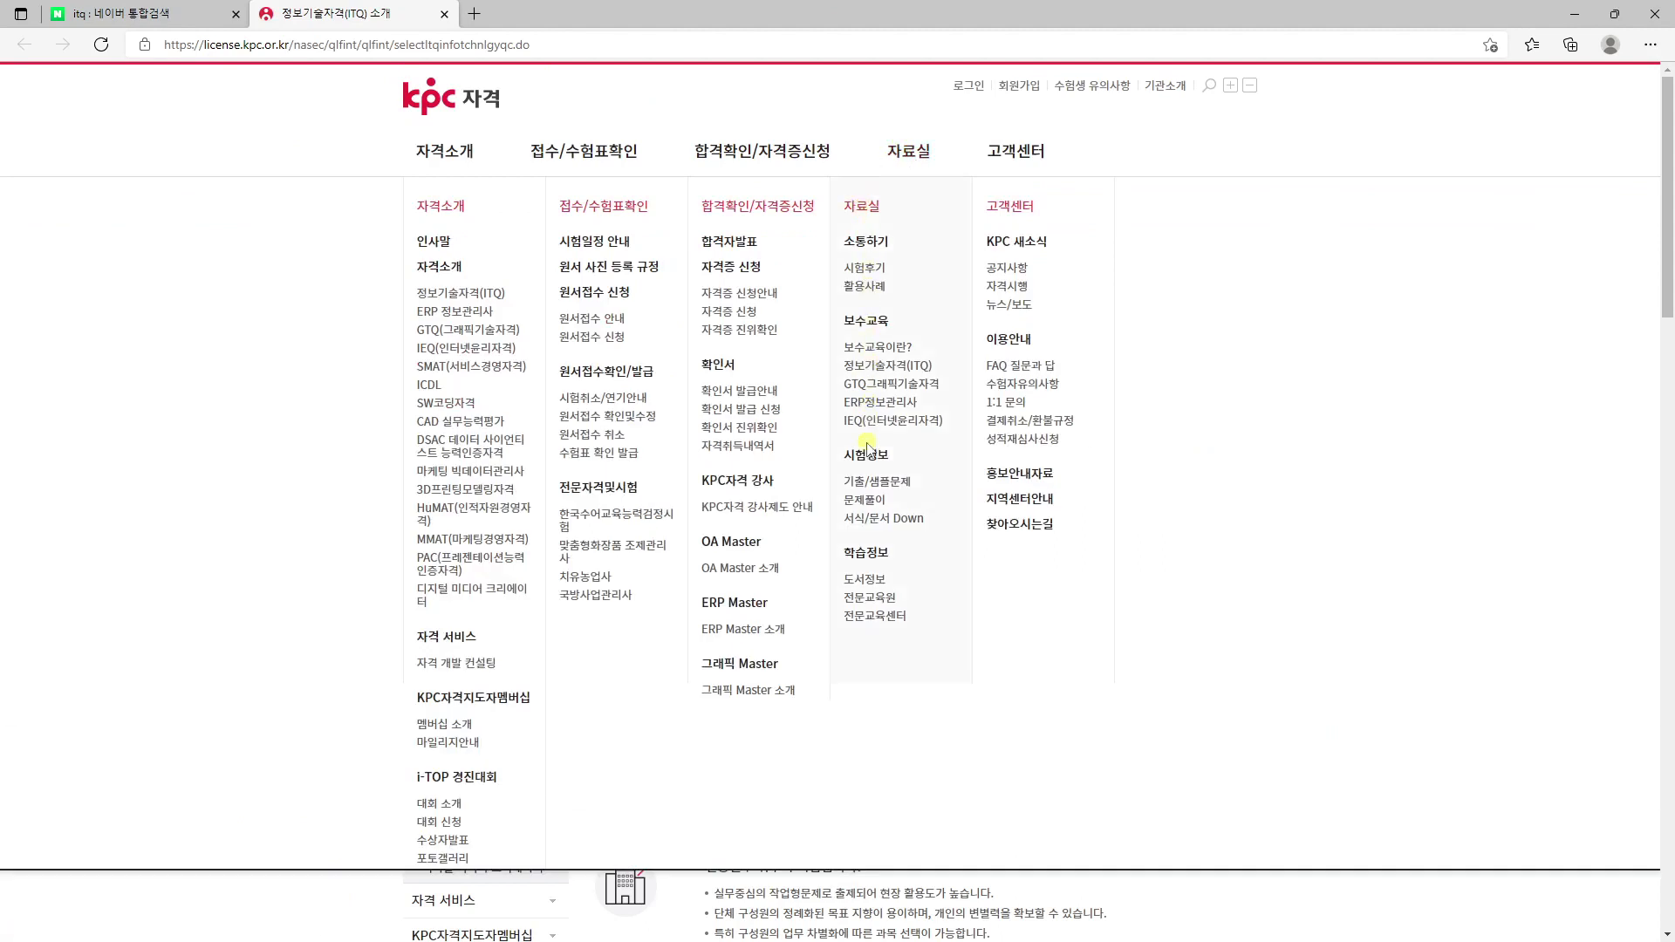
pyautogui.click(870, 485)
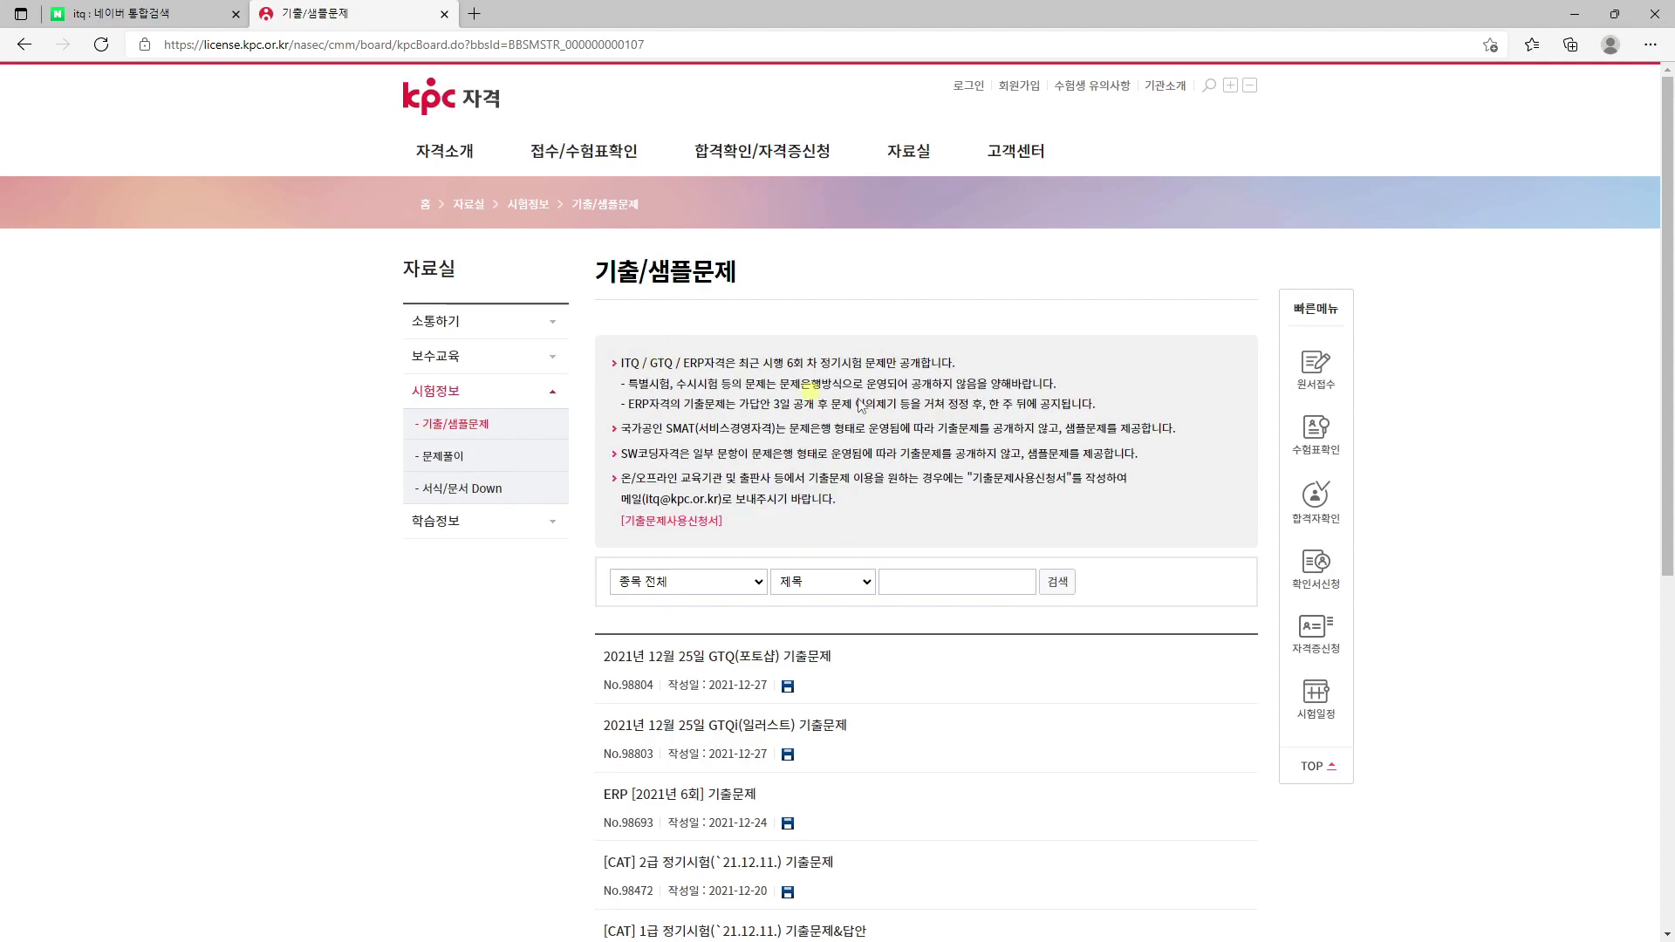
# - Filter the past-exam board by the 정보기술자격(ITQ) category
pyautogui.scroll(-3, 775, 385)
pyautogui.click(668, 319)
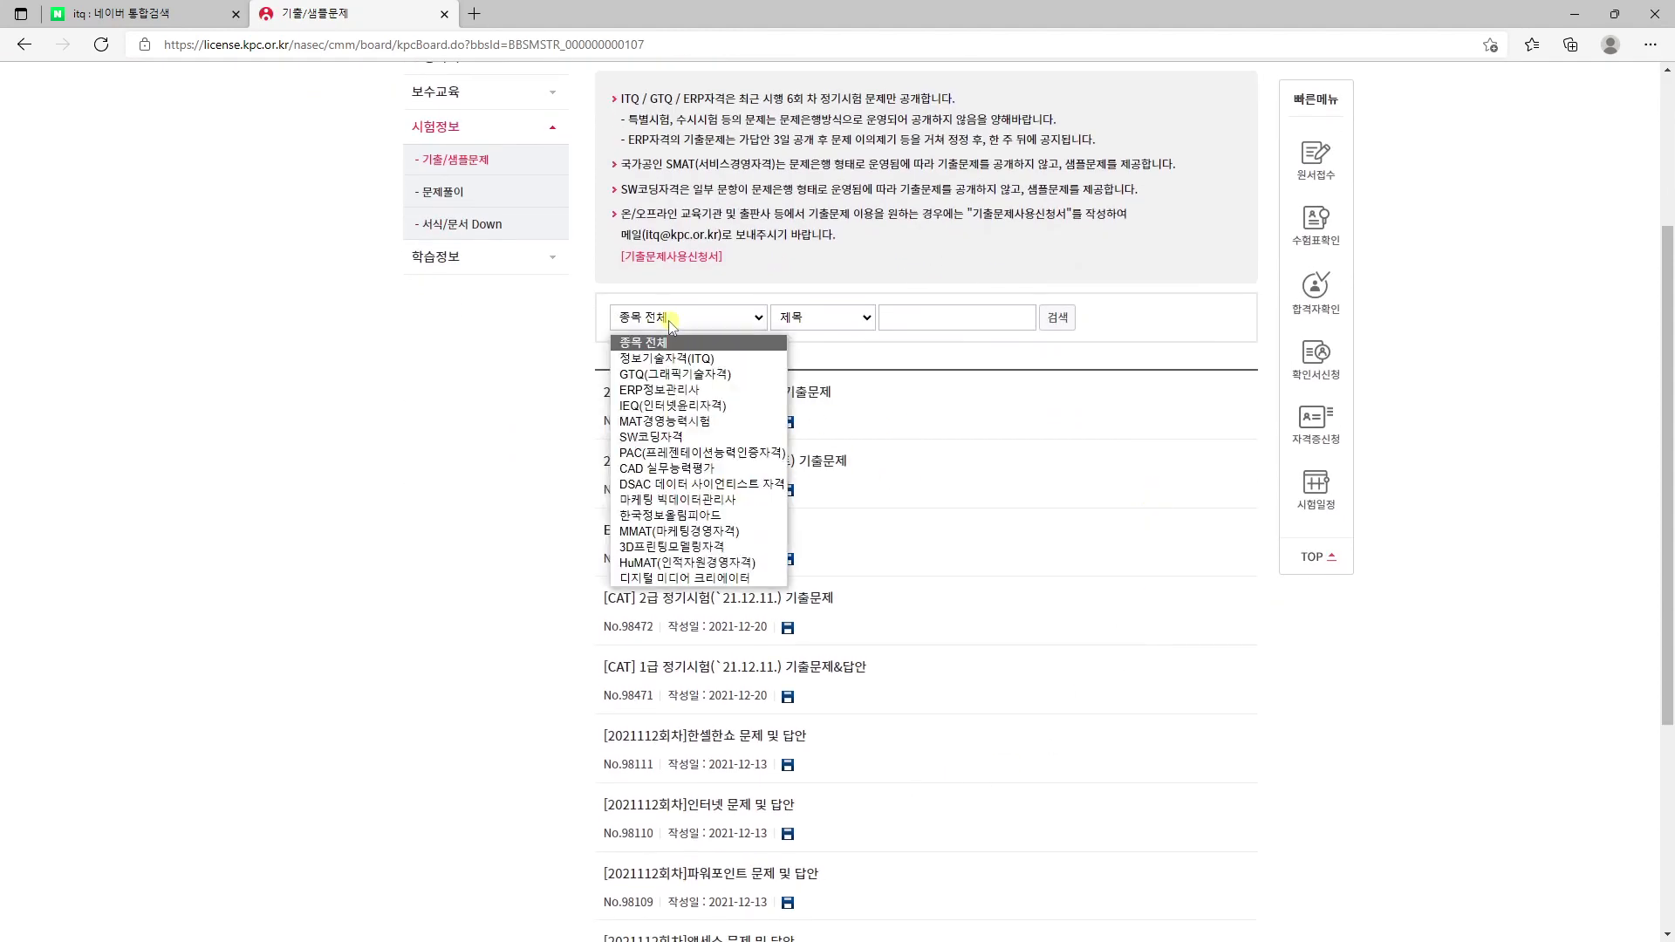
pyautogui.click(679, 359)
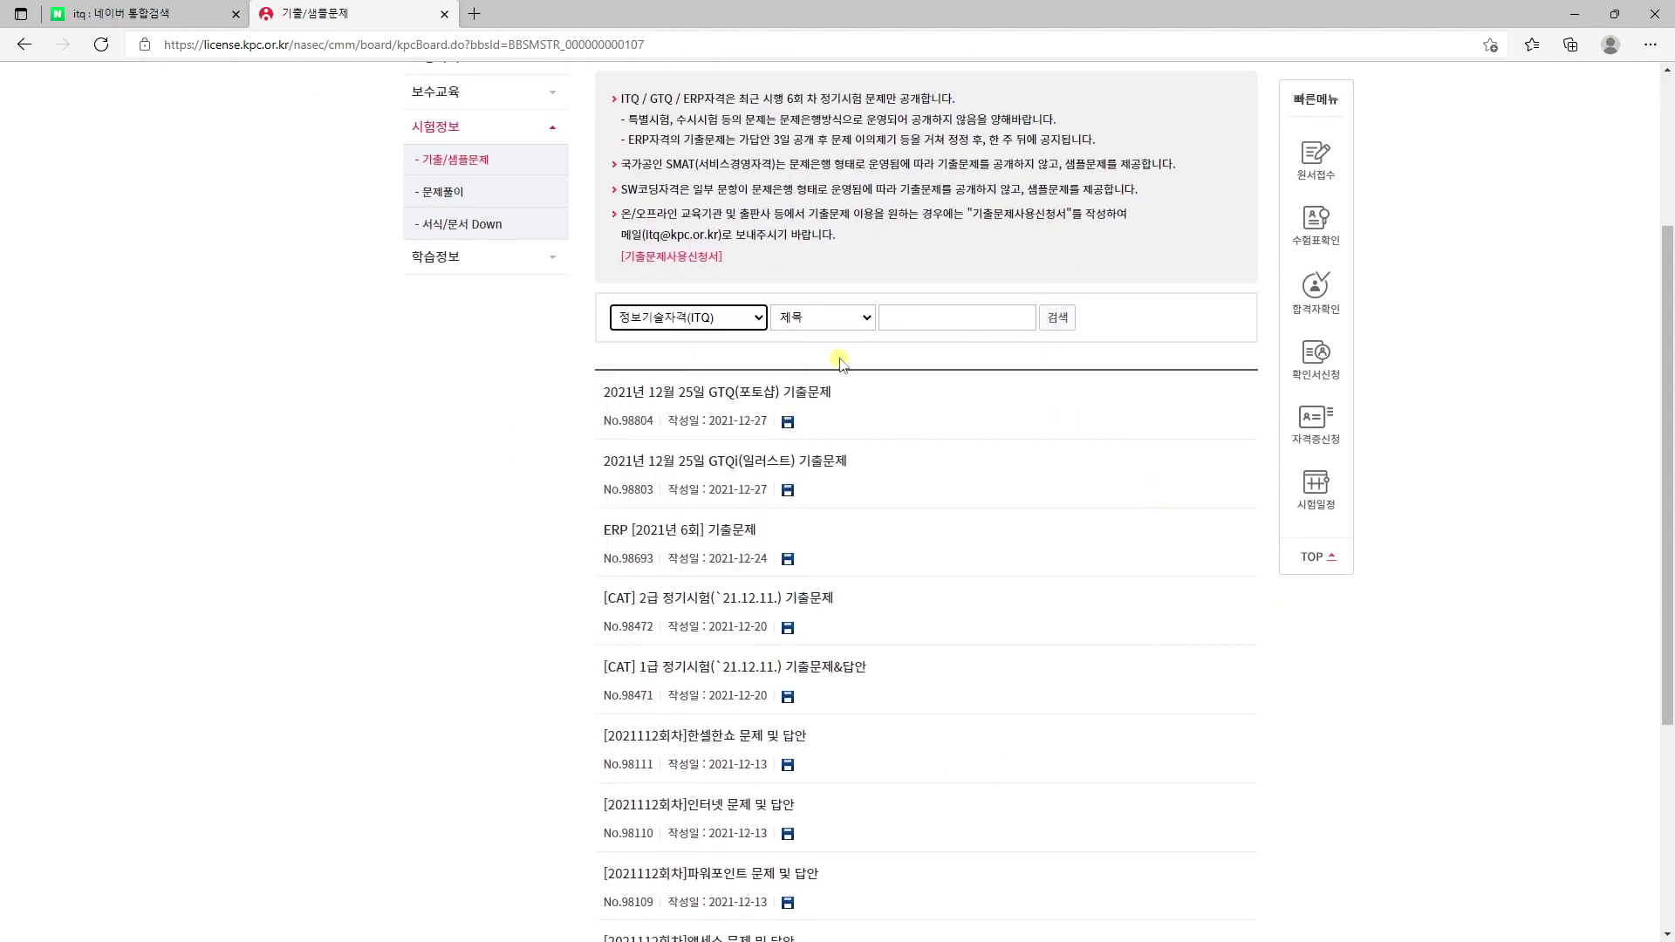
pyautogui.click(1067, 324)
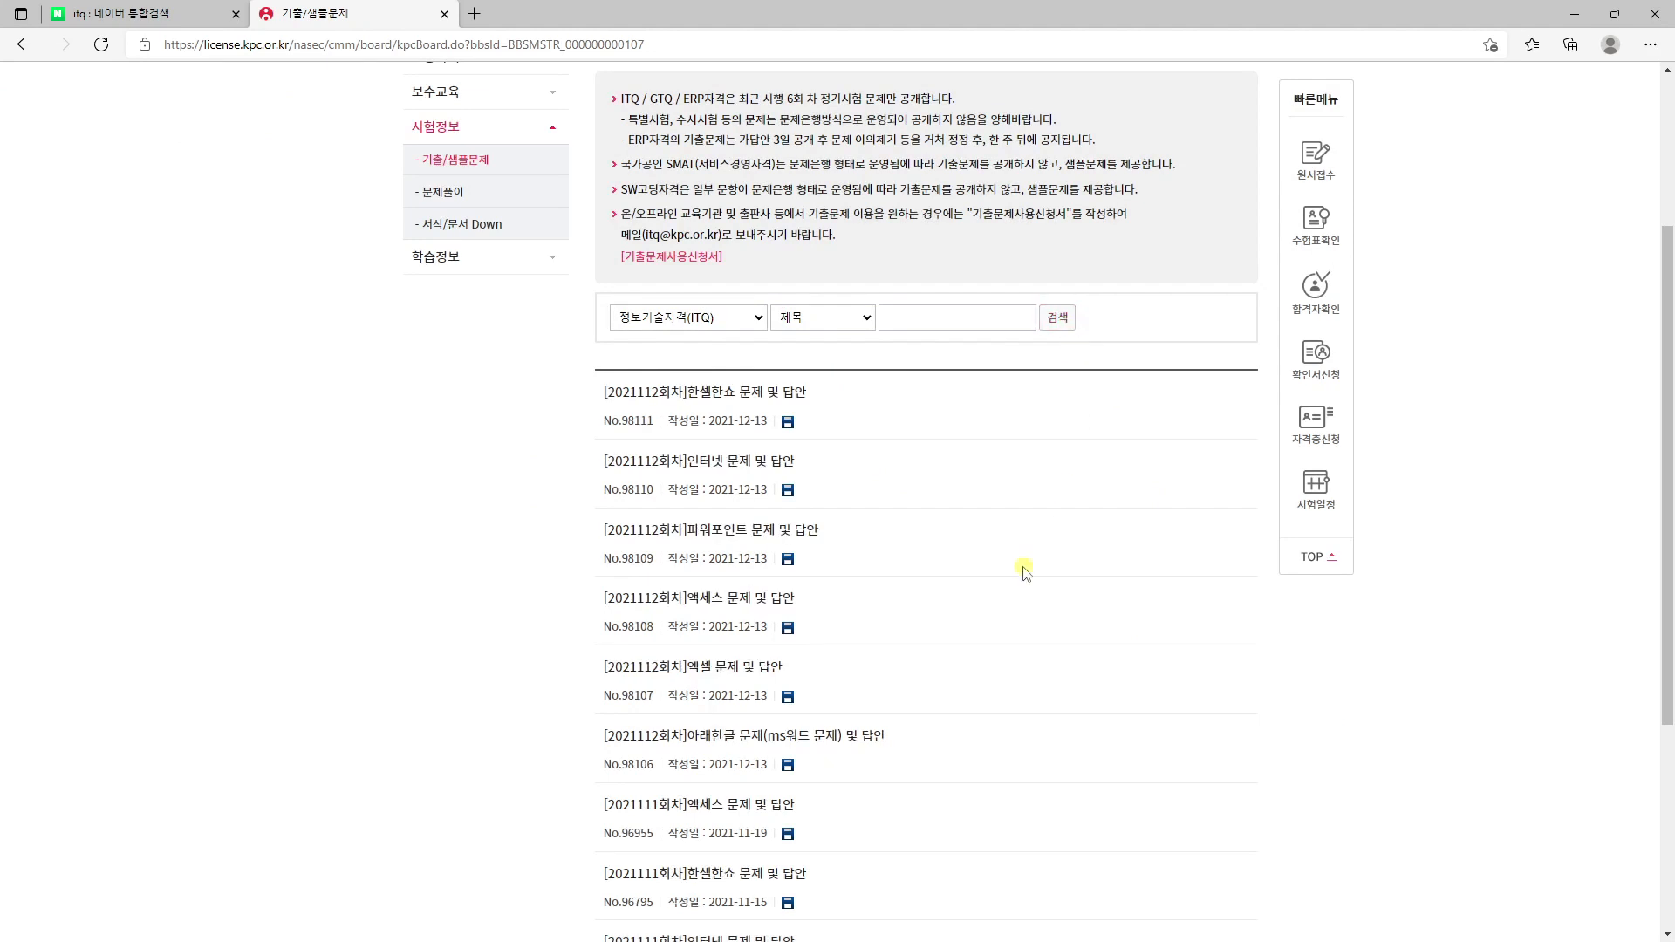
# - Open the [2021112회차] 아래한글 문제(ms워드 문제) 및 답안 post from the filtered list
pyautogui.scroll(2, 824, 402)
pyautogui.moveTo(771, 231); pyautogui.dragTo(965, 233)
pyautogui.click(486, 584)
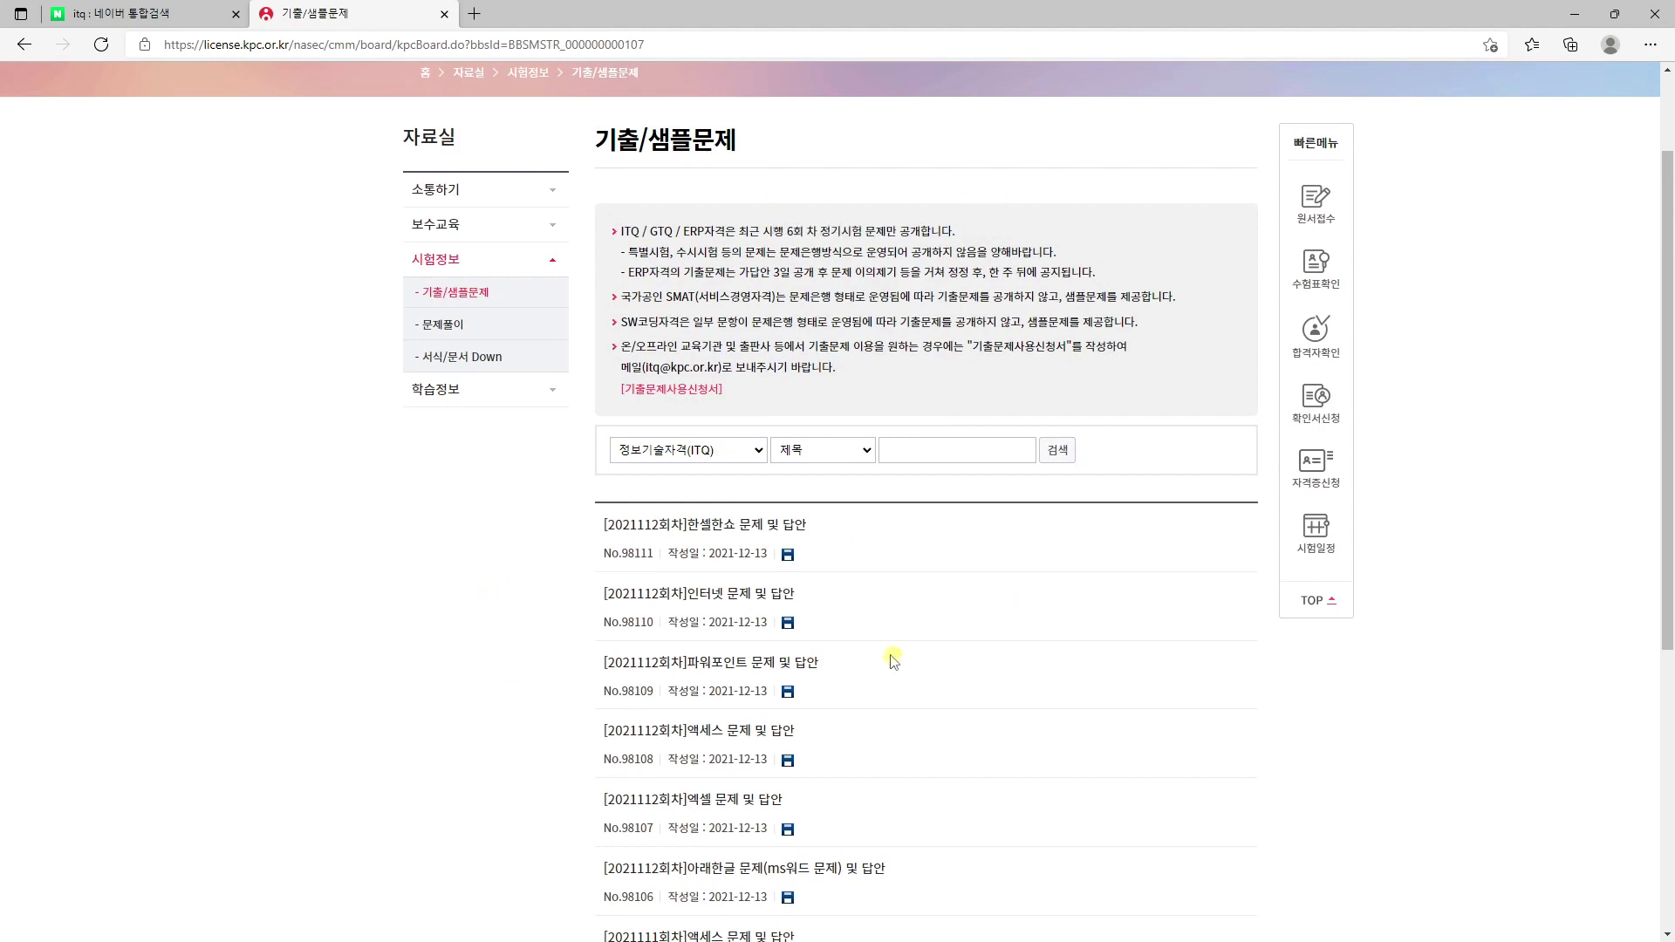
pyautogui.scroll(-3, 892, 652)
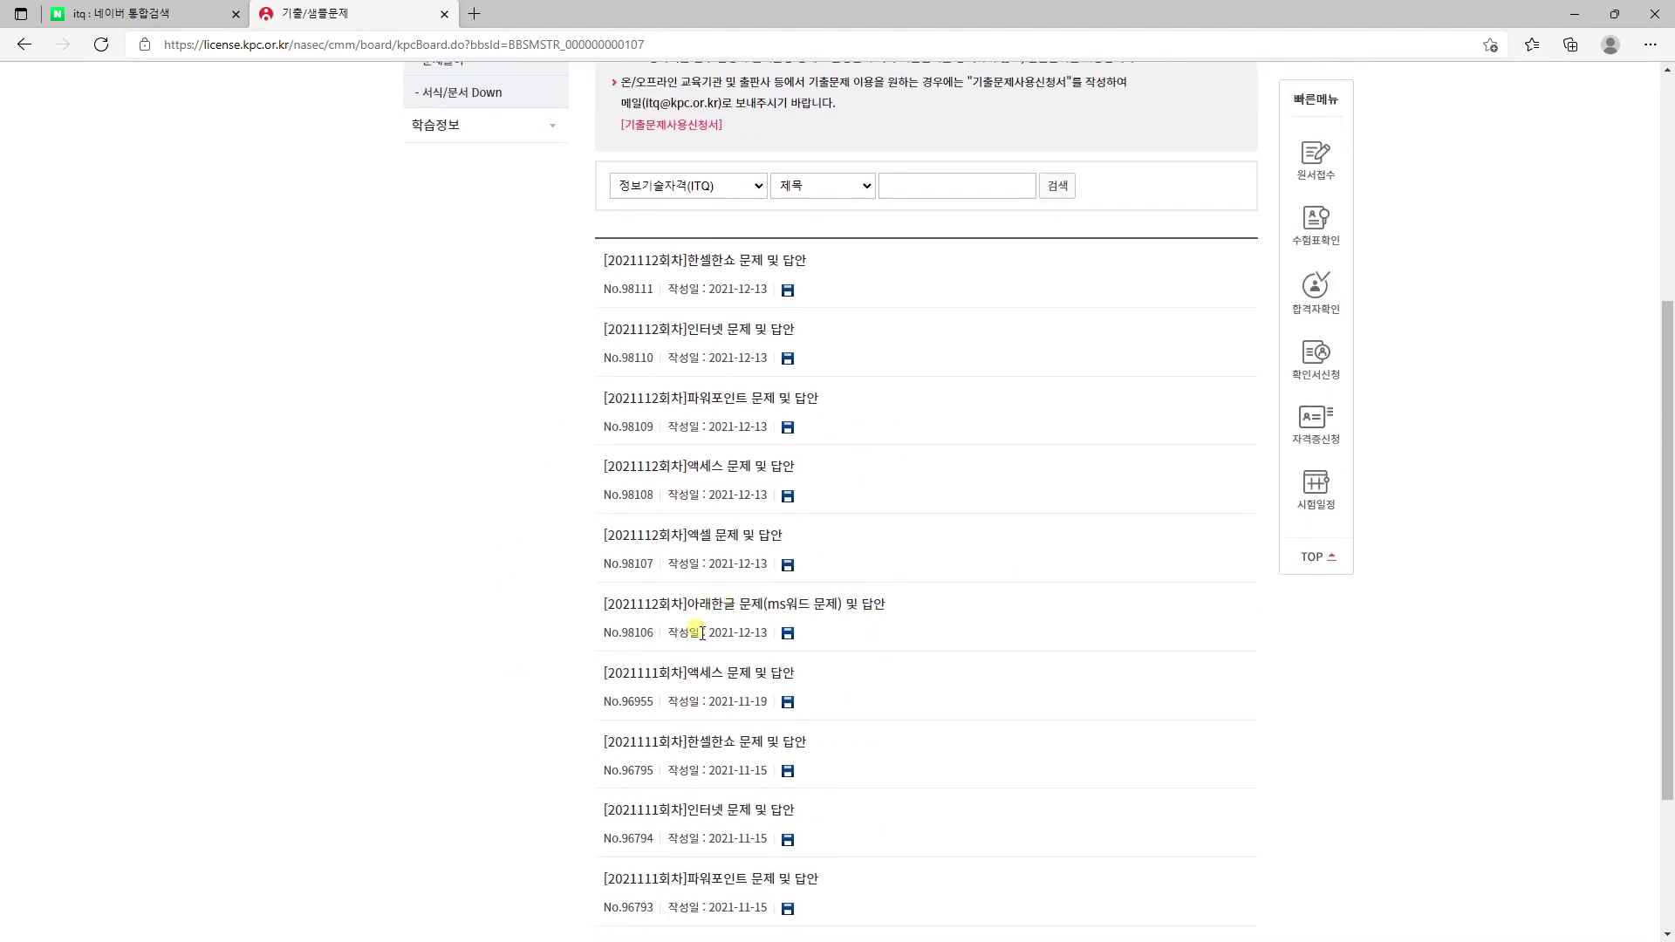
pyautogui.moveTo(705, 632); pyautogui.dragTo(768, 634)
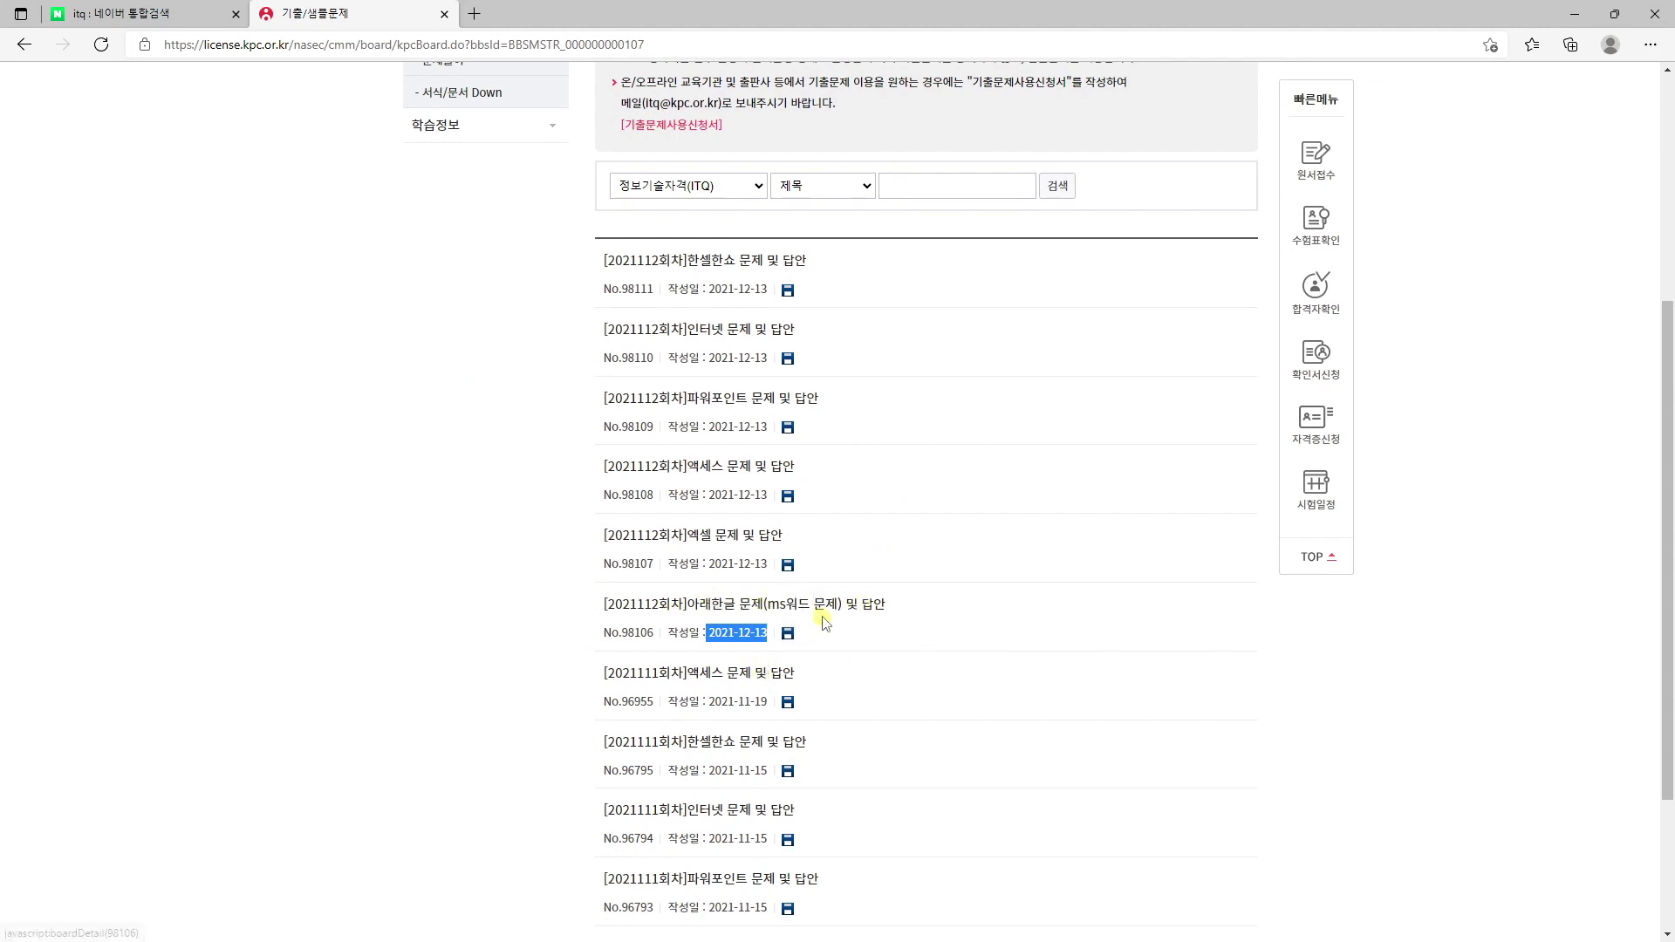
pyautogui.click(795, 614)
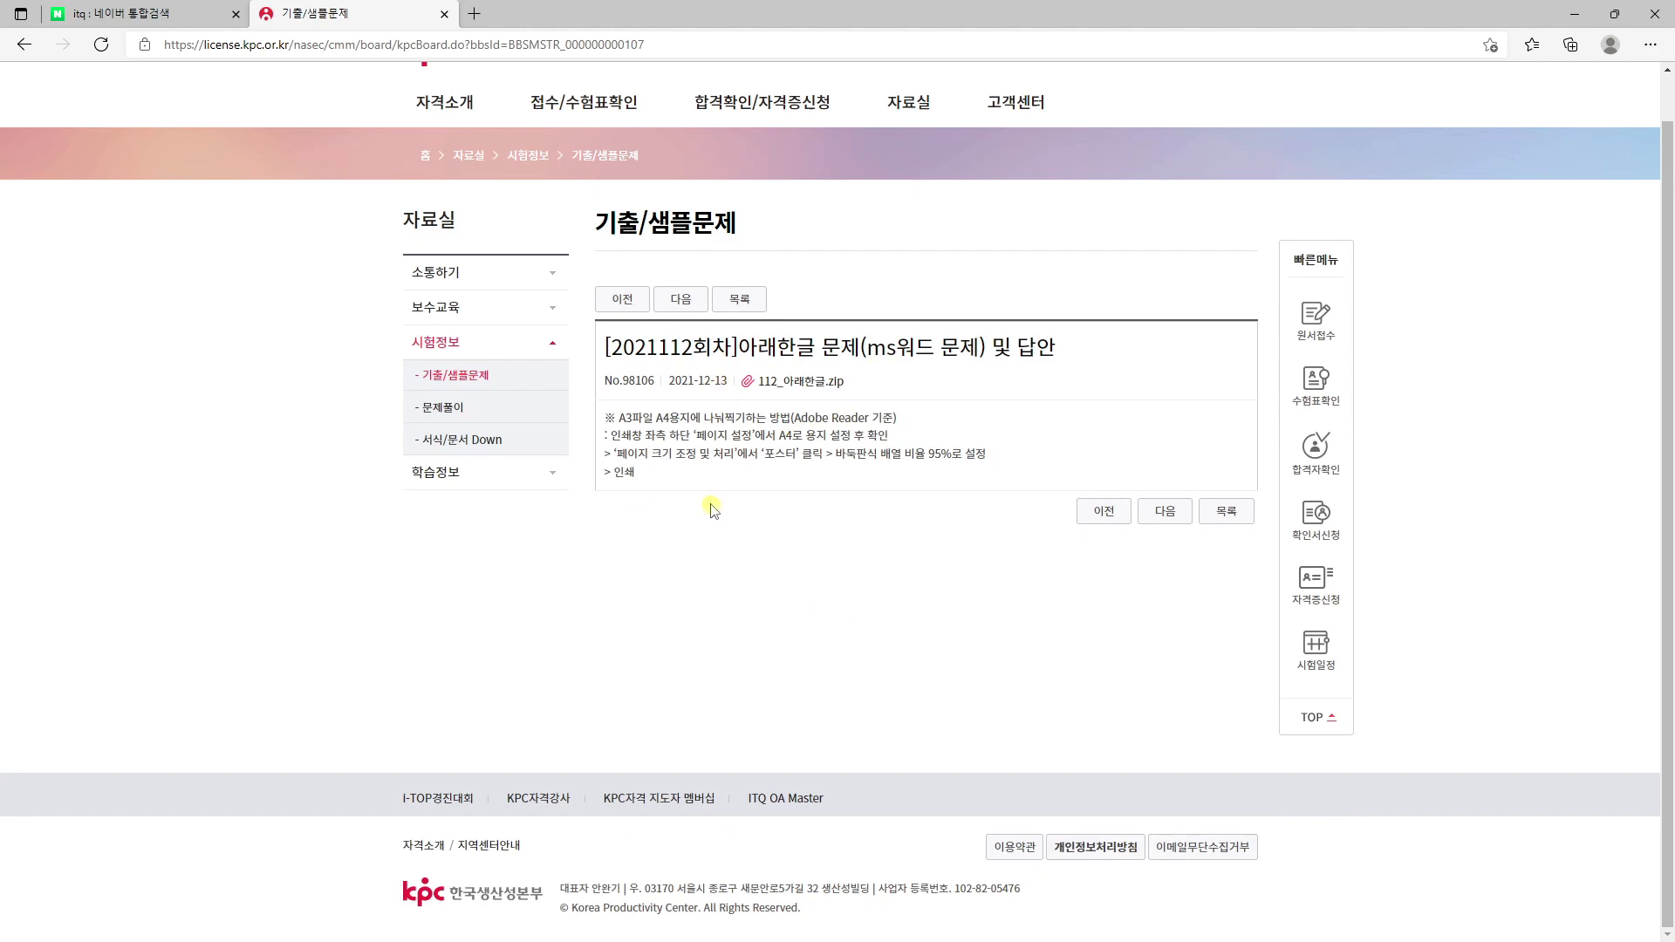
# - Switch back to the exam PDF and examine its question type, default font settings, file-naming rule and paper-margin instructions
pyautogui.moveTo(668, 6); pyautogui.dragTo(0, 445)
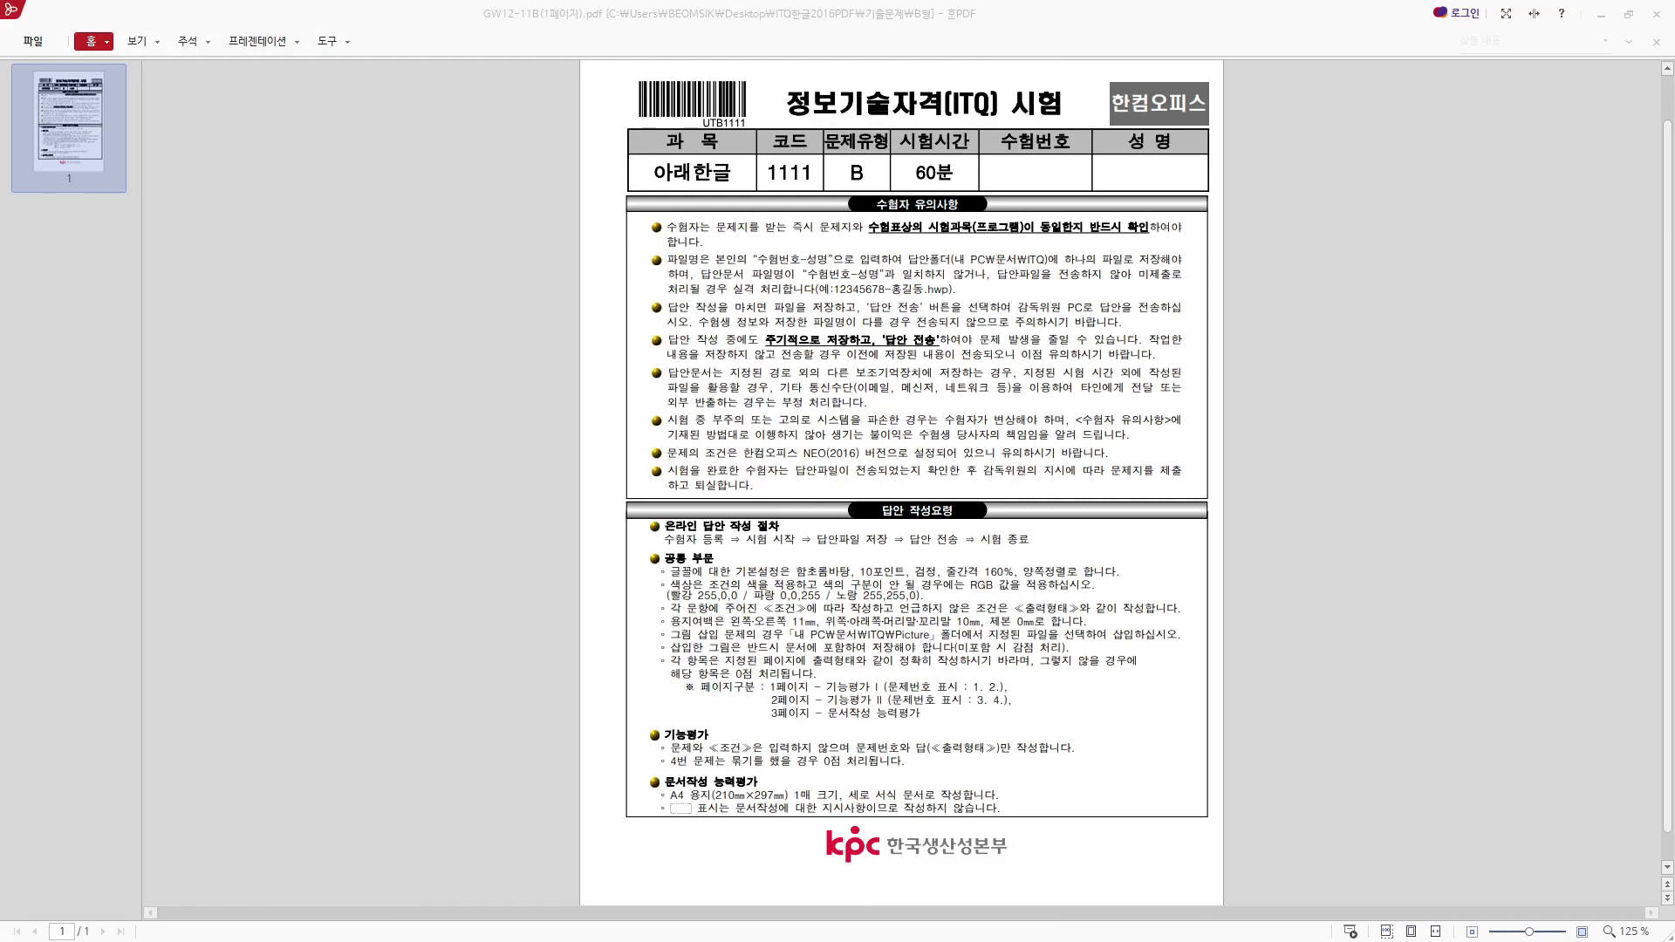
pyautogui.doubleClick(857, 173)
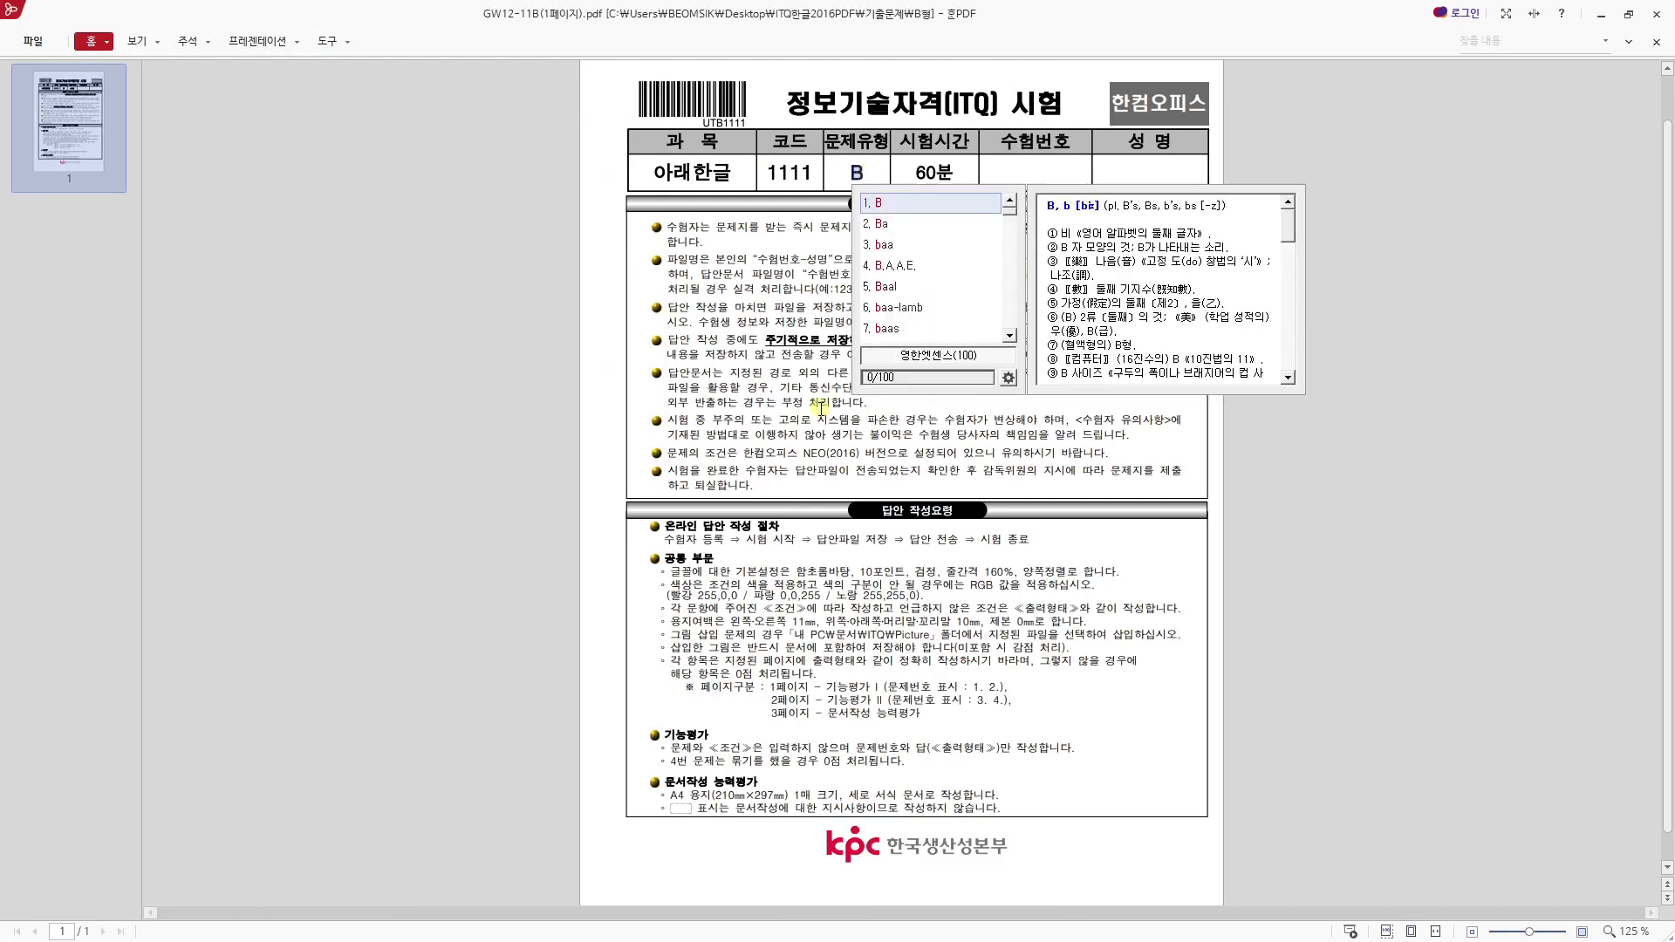
pyautogui.click(820, 407)
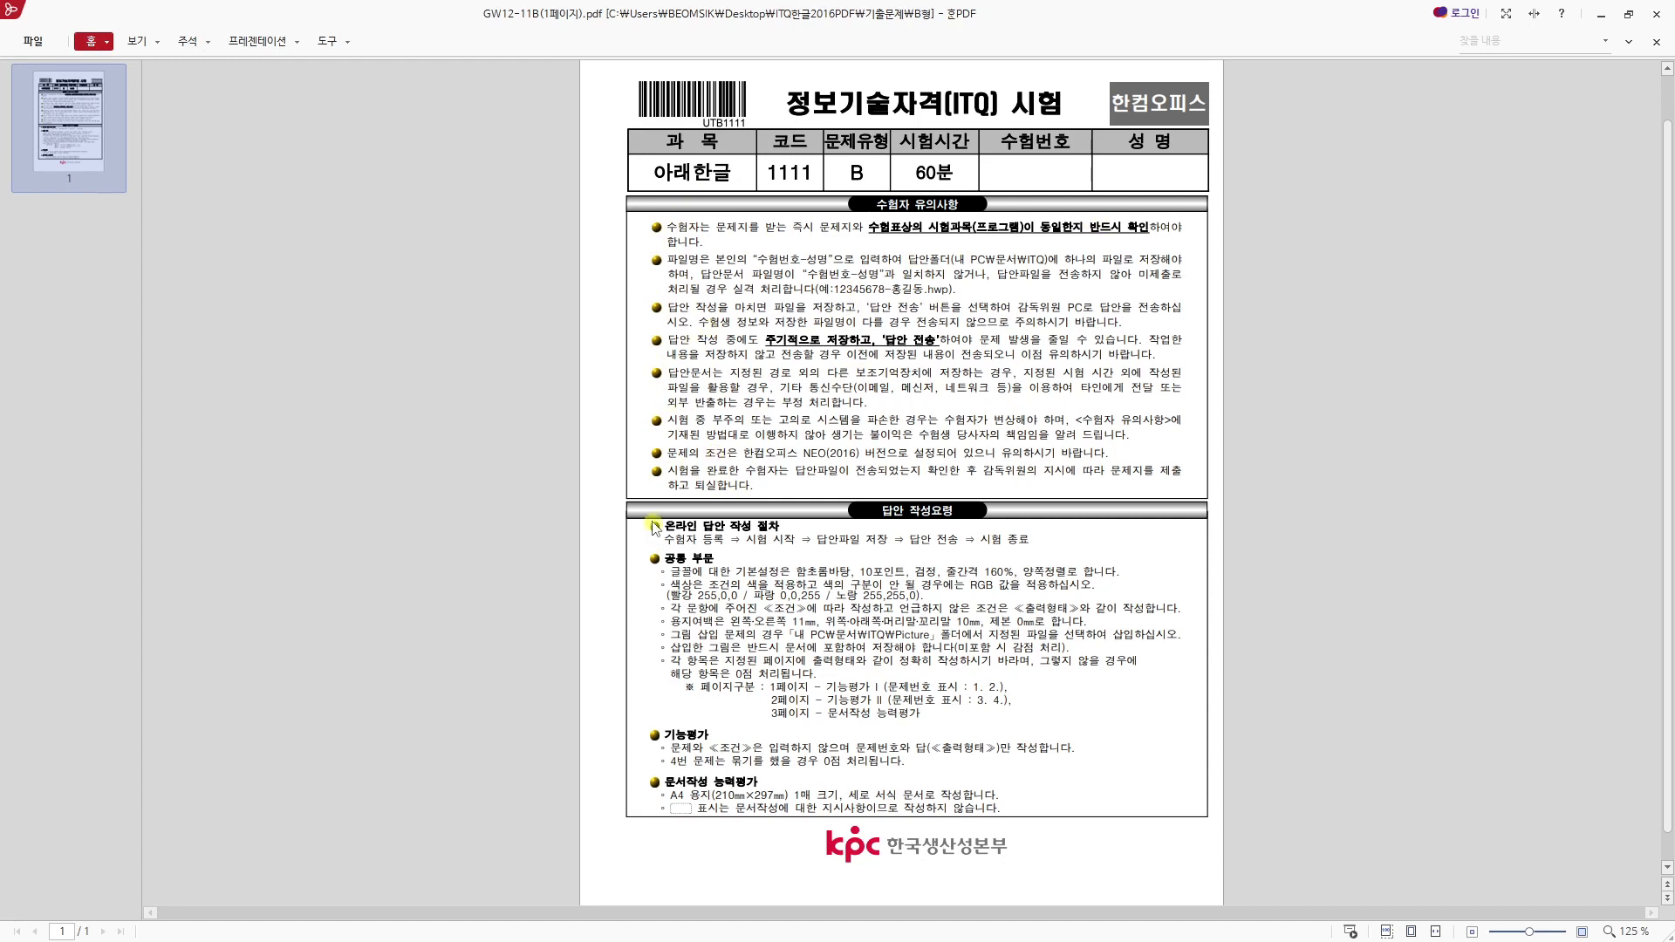
pyautogui.moveTo(671, 571); pyautogui.dragTo(818, 573)
pyautogui.click(773, 663)
pyautogui.moveTo(833, 291); pyautogui.dragTo(891, 291)
pyautogui.click(908, 304)
pyautogui.doubleClick(892, 289)
pyautogui.click(911, 296)
pyautogui.moveTo(886, 287); pyautogui.dragTo(898, 293)
pyautogui.moveTo(671, 621); pyautogui.dragTo(1083, 621)
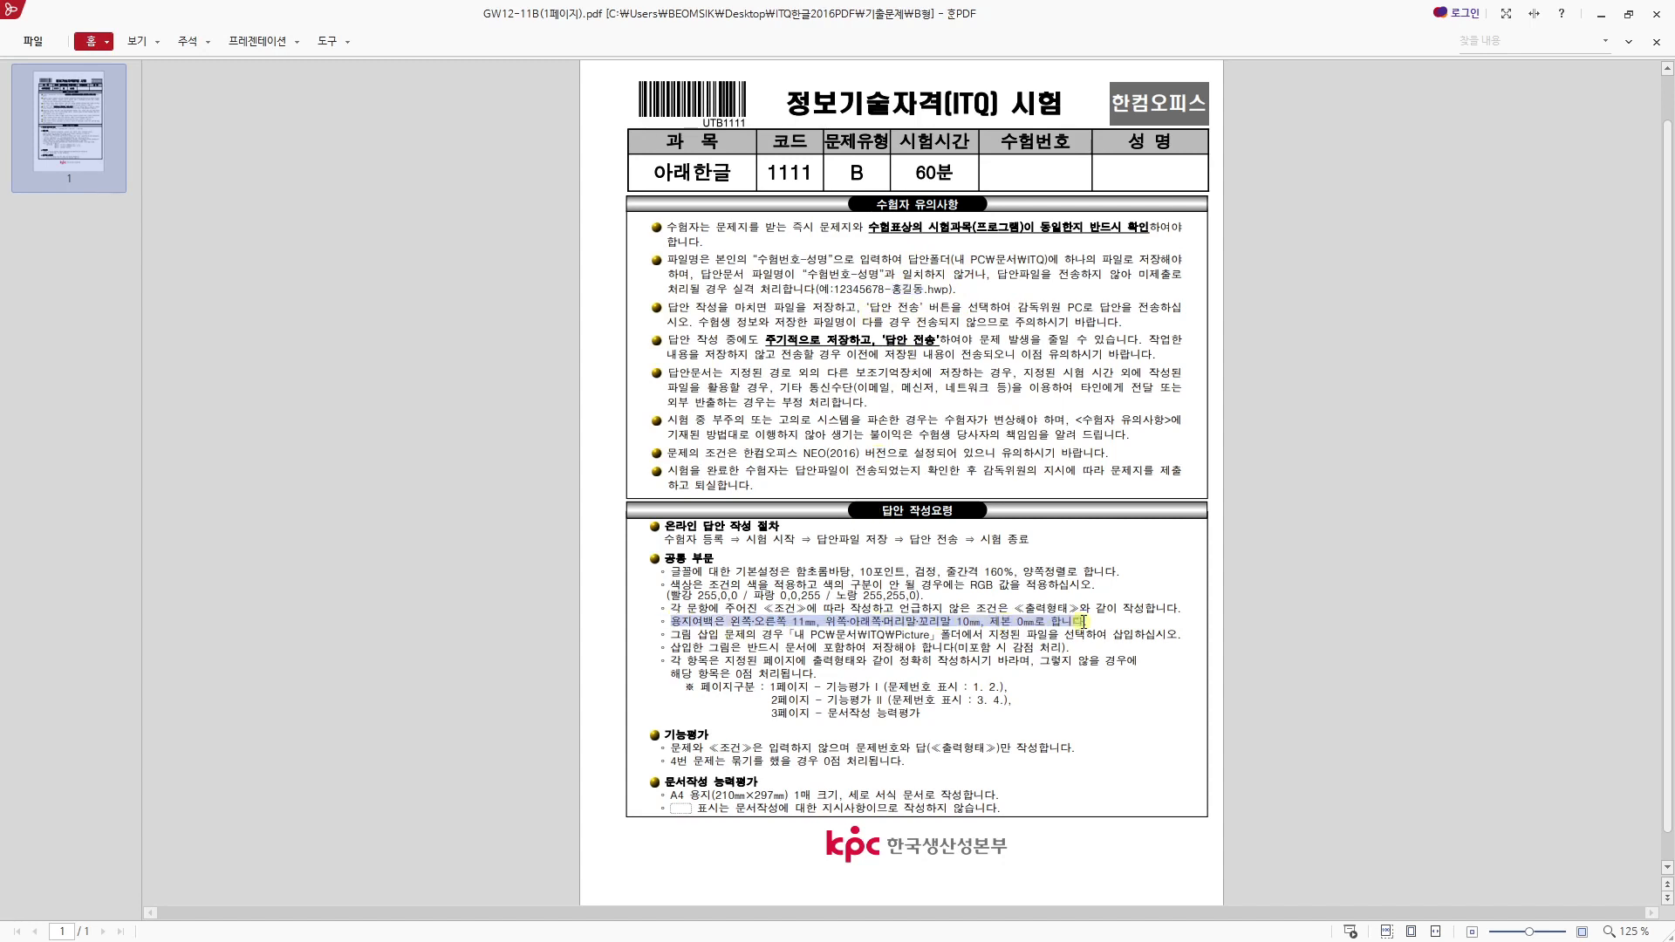
pyautogui.click(830, 287)
# - Place the exam PDF window below the blank Hangul document and enlarge its 용지여백 instruction for reading
pyautogui.moveTo(875, 12); pyautogui.dragTo(861, 629)
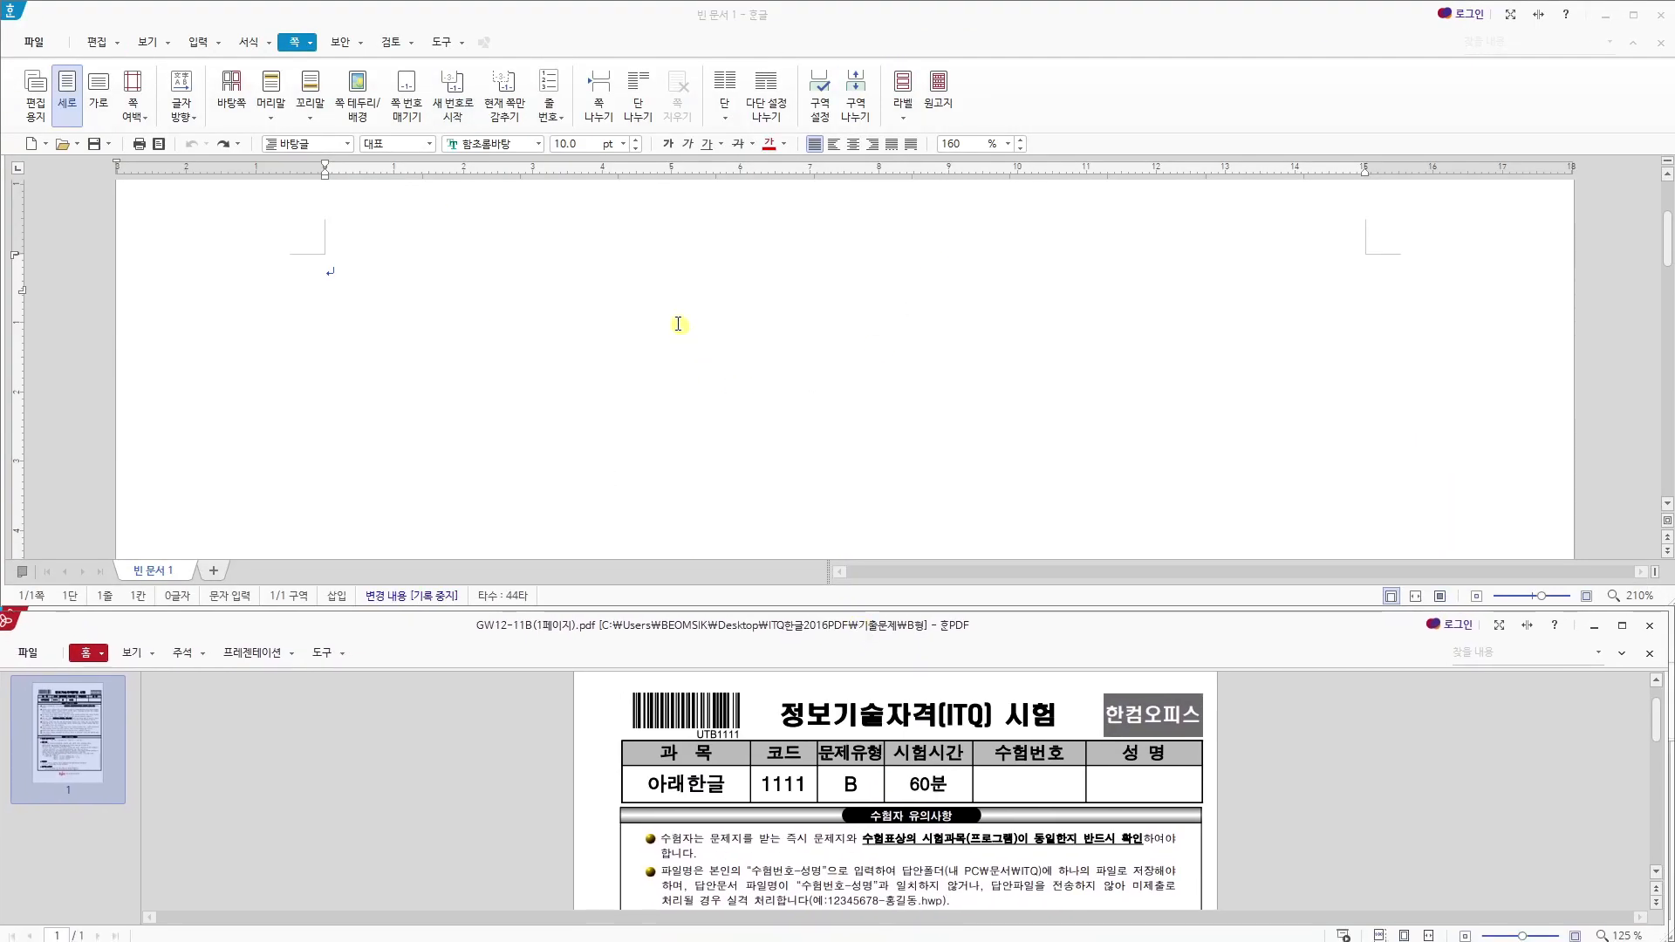
pyautogui.scroll(-5, 885, 741)
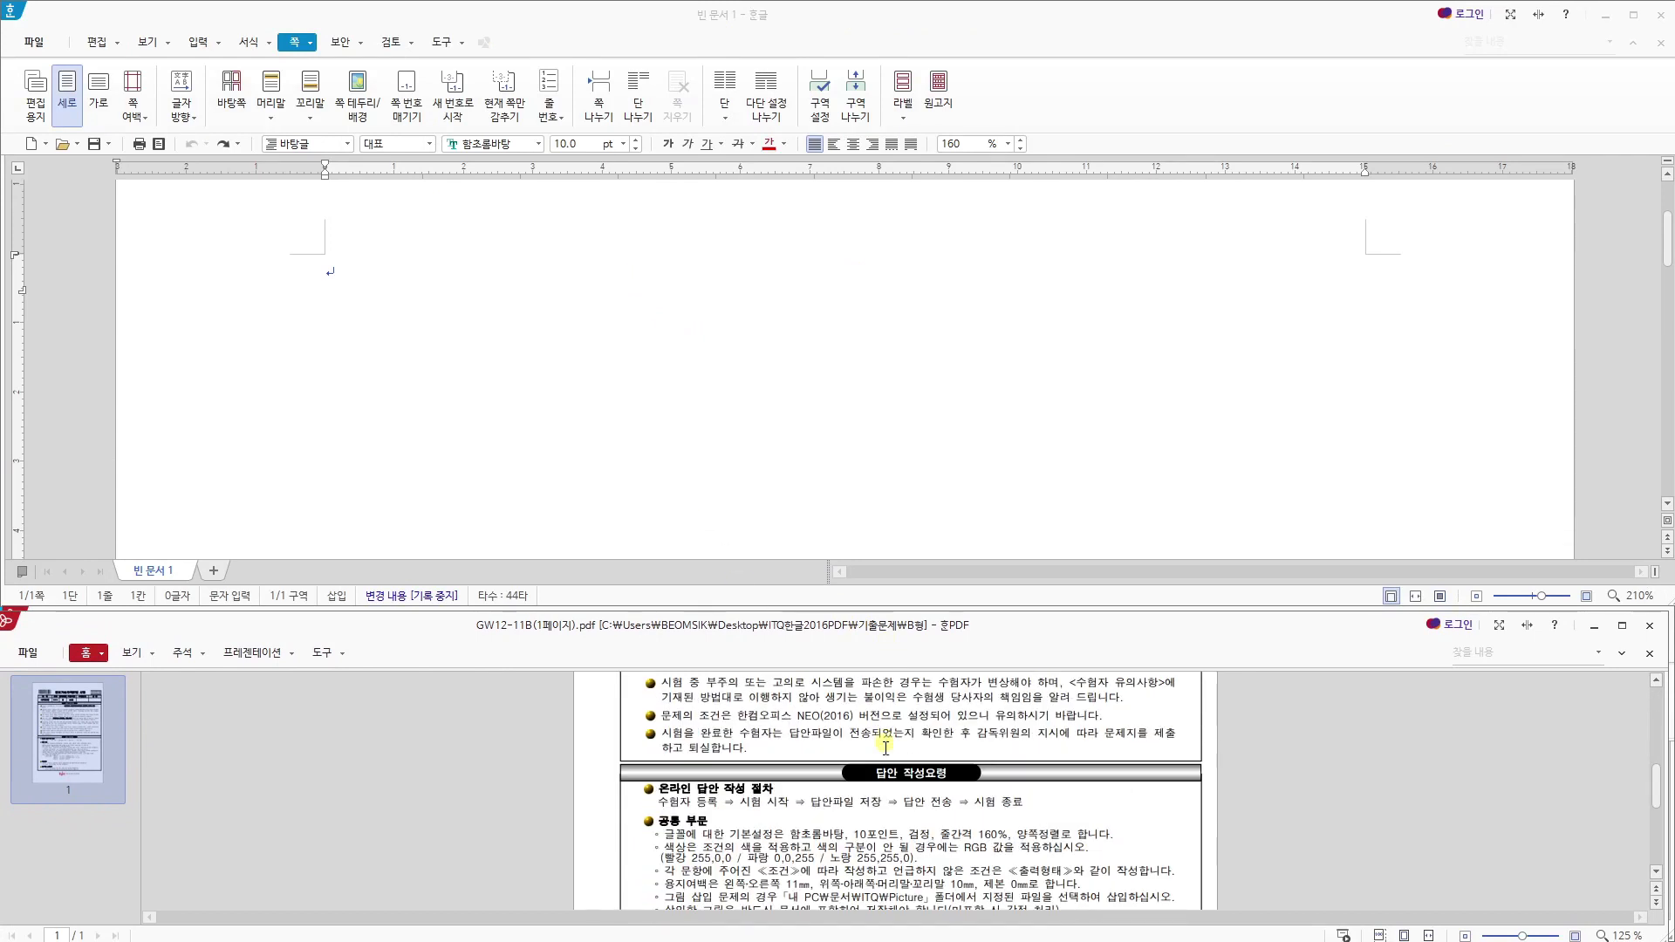
pyautogui.scroll(-2, 885, 747)
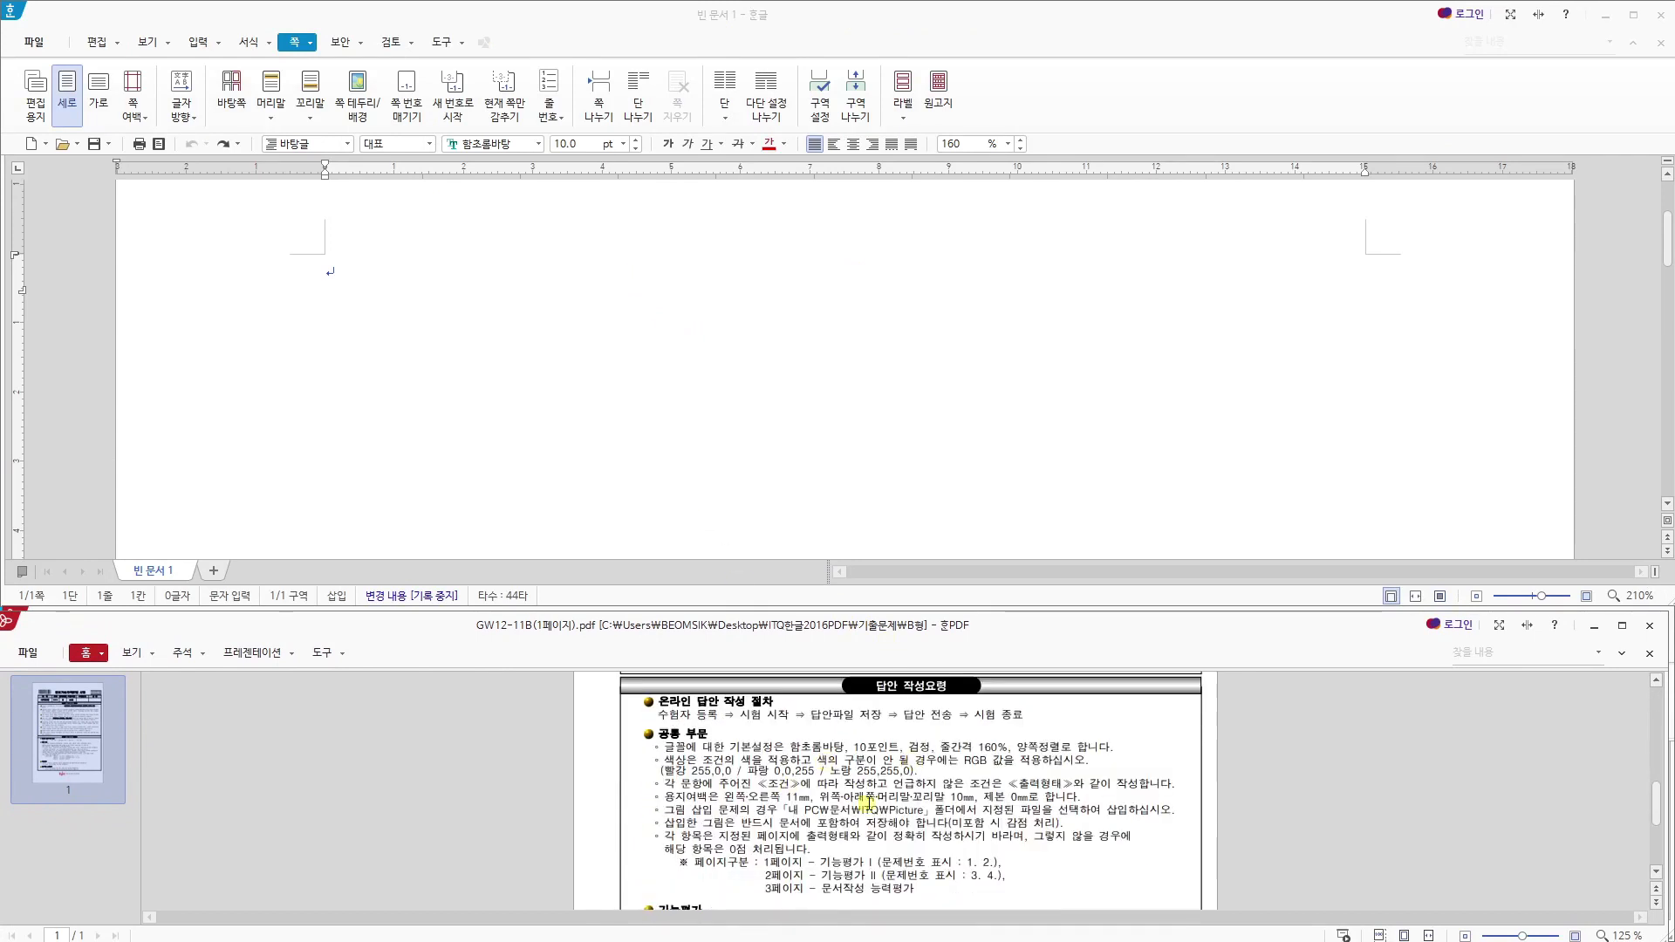
pyautogui.scroll(5, 897, 819)
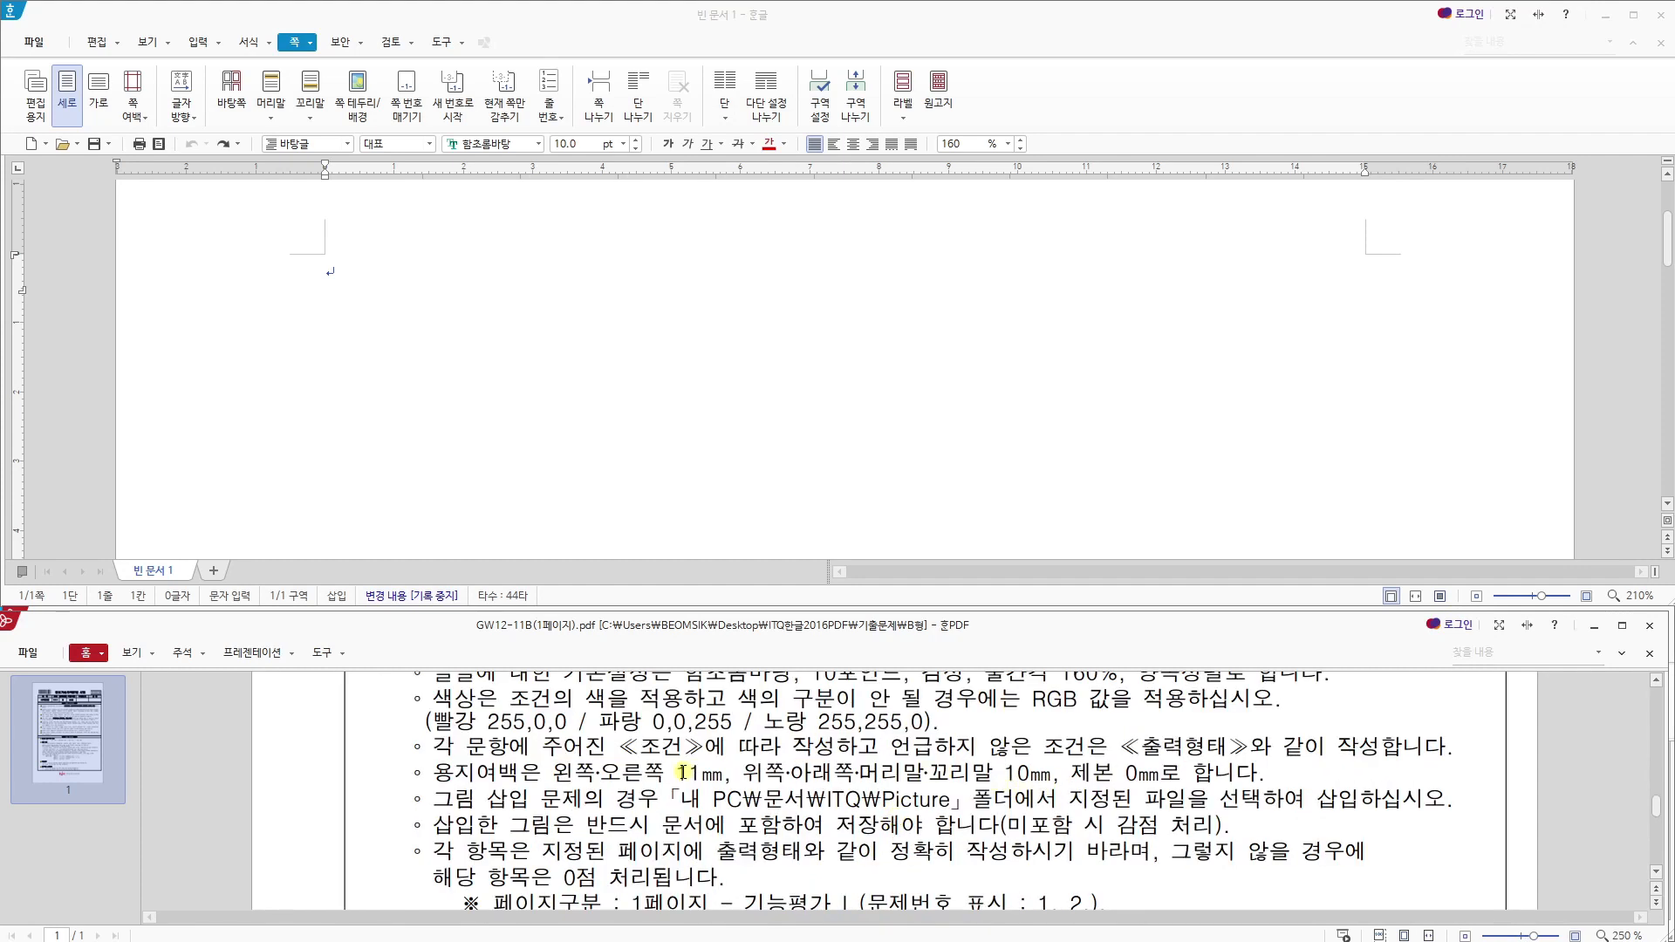
pyautogui.moveTo(683, 773); pyautogui.dragTo(696, 774)
pyautogui.click(709, 792)
pyautogui.moveTo(563, 774); pyautogui.dragTo(691, 777)
pyautogui.click(694, 775)
# - In the blank document's paper settings (편집 용지), set the left and right margins to 11 mm
pyautogui.click(715, 40)
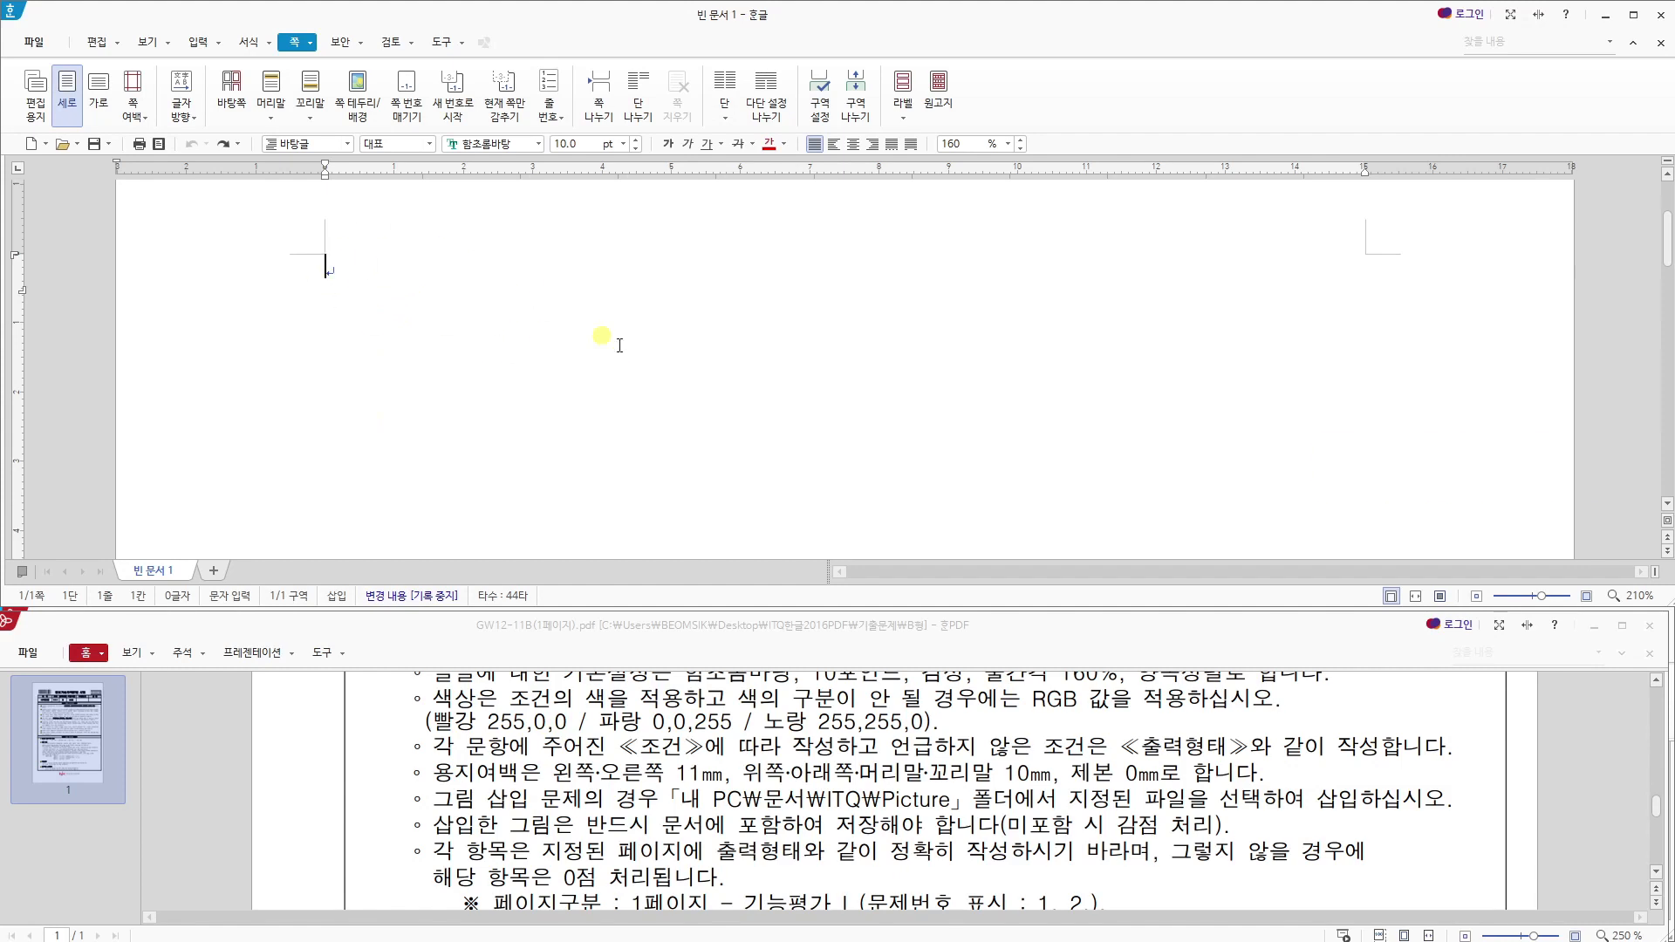
pyautogui.press('F7')
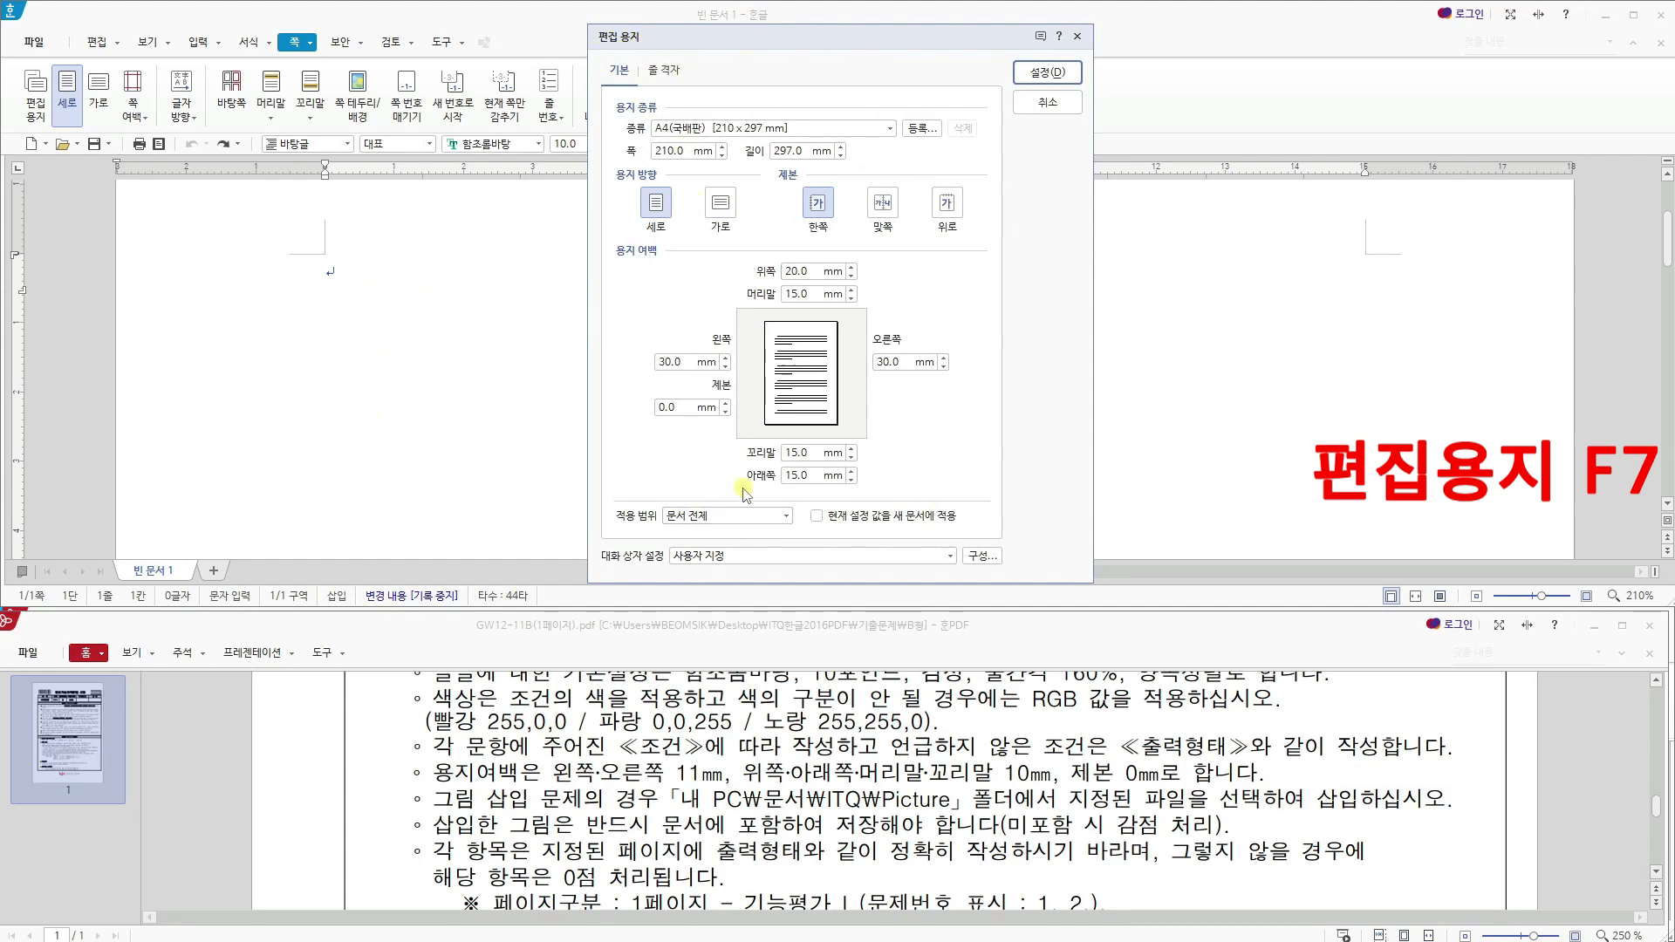
pyautogui.click(1060, 103)
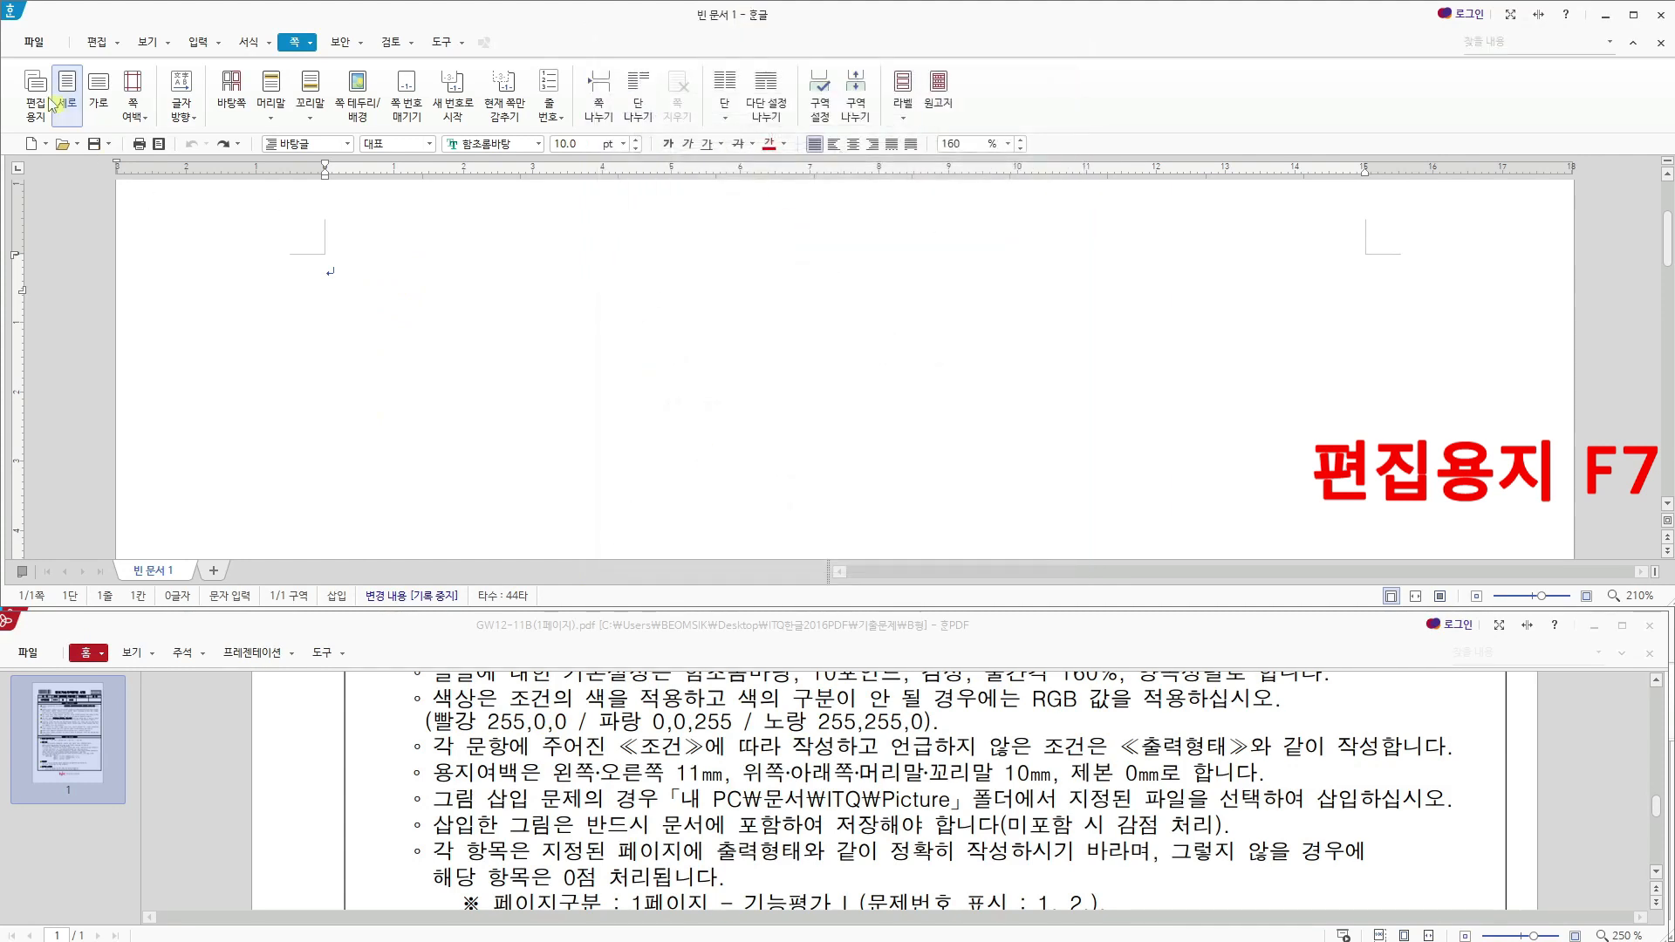
pyautogui.click(33, 42)
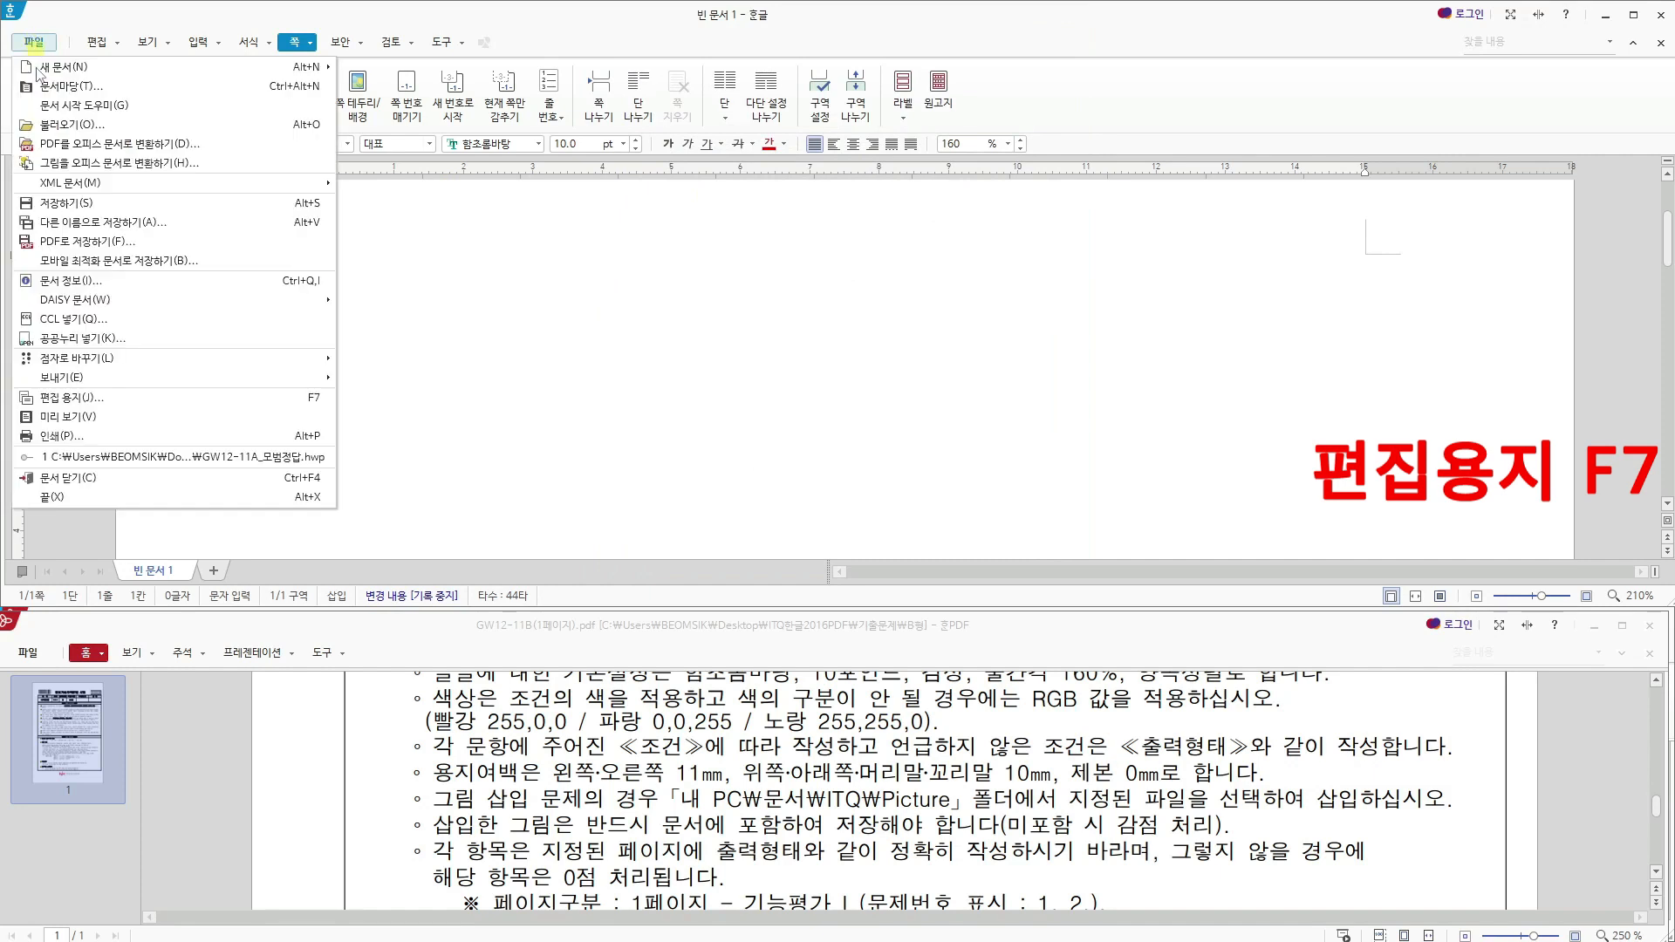
pyautogui.click(89, 398)
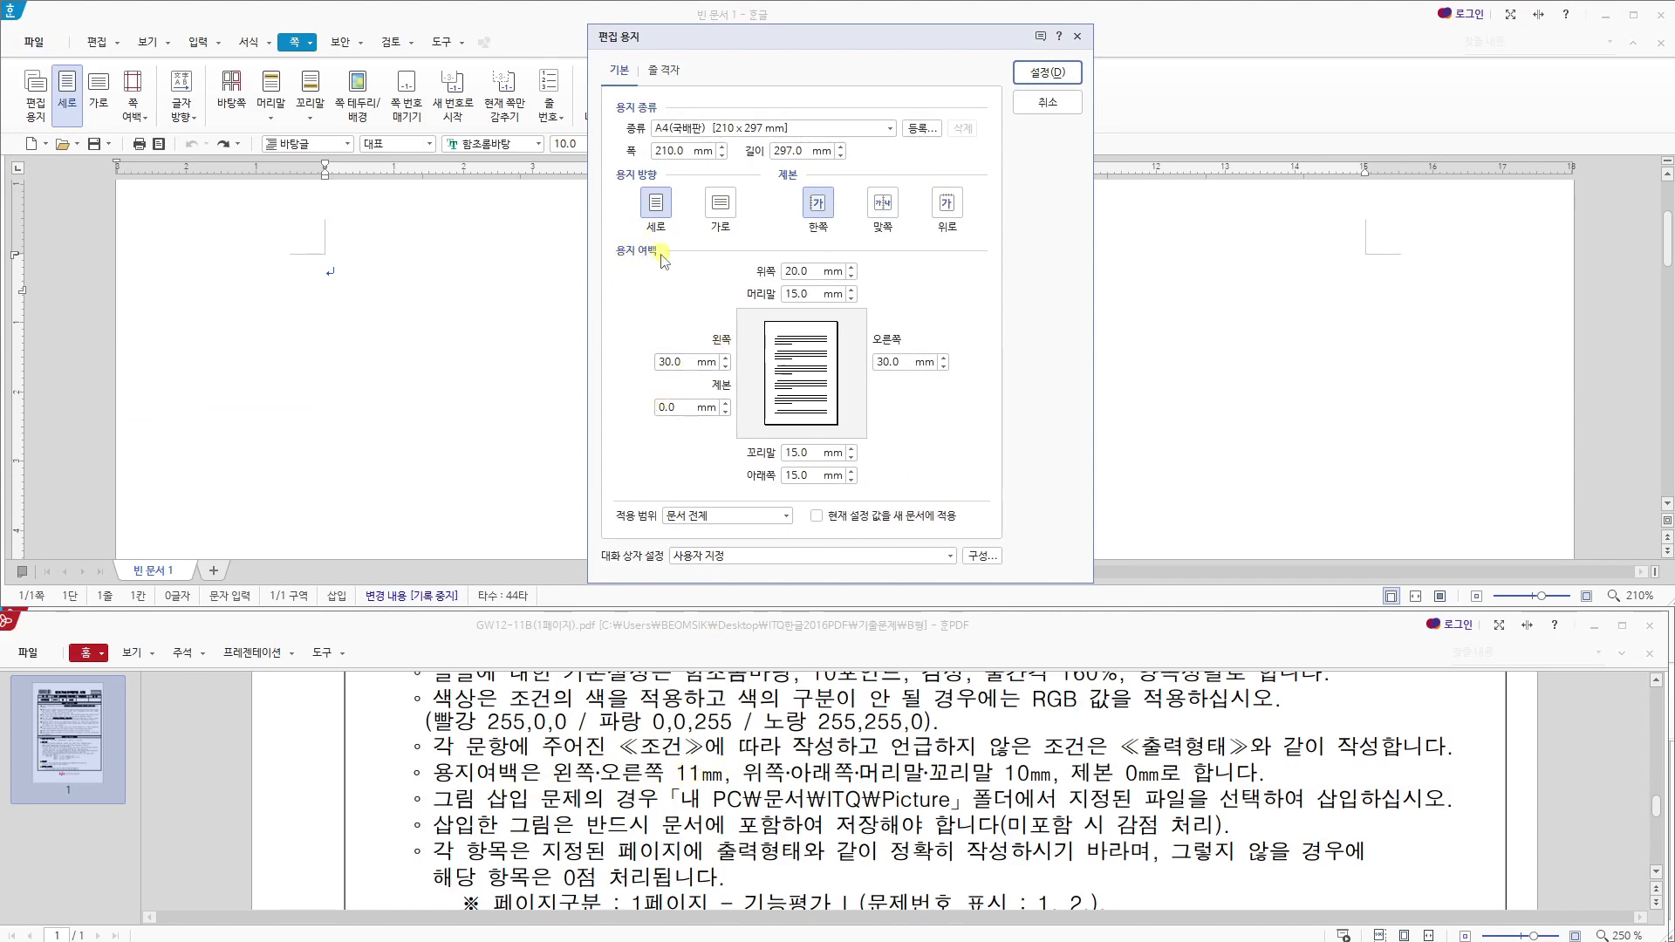
pyautogui.moveTo(694, 361); pyautogui.dragTo(641, 367)
pyautogui.write('11')
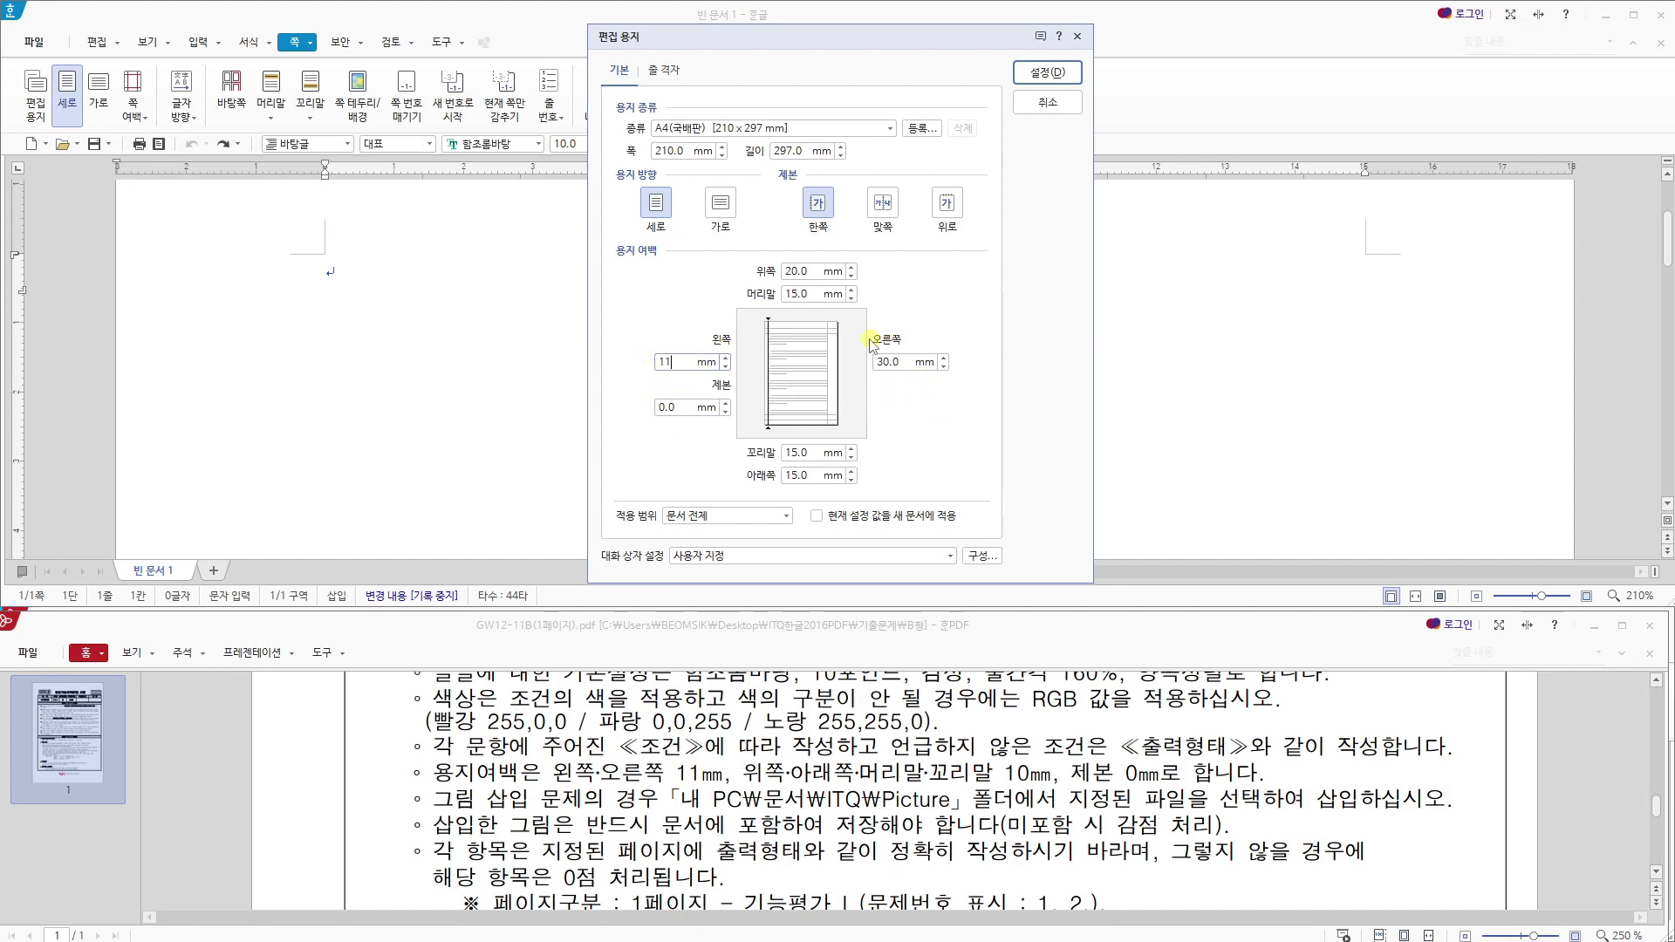
pyautogui.moveTo(912, 362); pyautogui.dragTo(877, 363)
pyautogui.write('11')
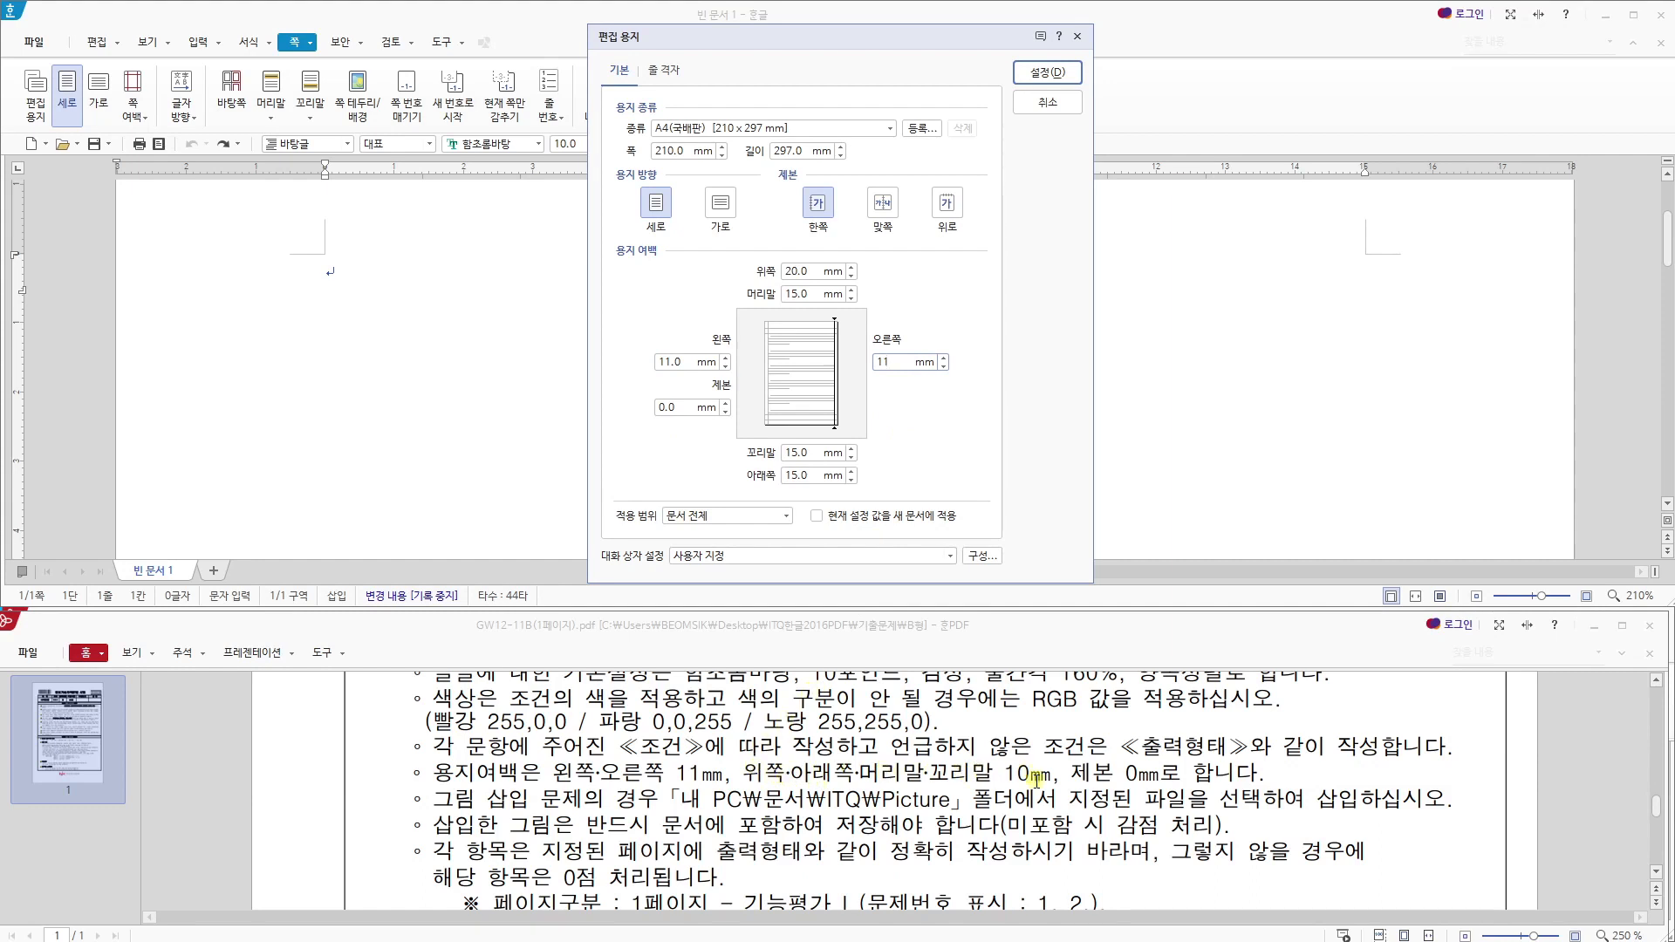
# - Set the top, bottom, header and footer margins to 10 mm and apply the paper settings
pyautogui.moveTo(812, 271); pyautogui.dragTo(779, 275)
pyautogui.write('10')
pyautogui.moveTo(816, 476); pyautogui.dragTo(762, 479)
pyautogui.write('10')
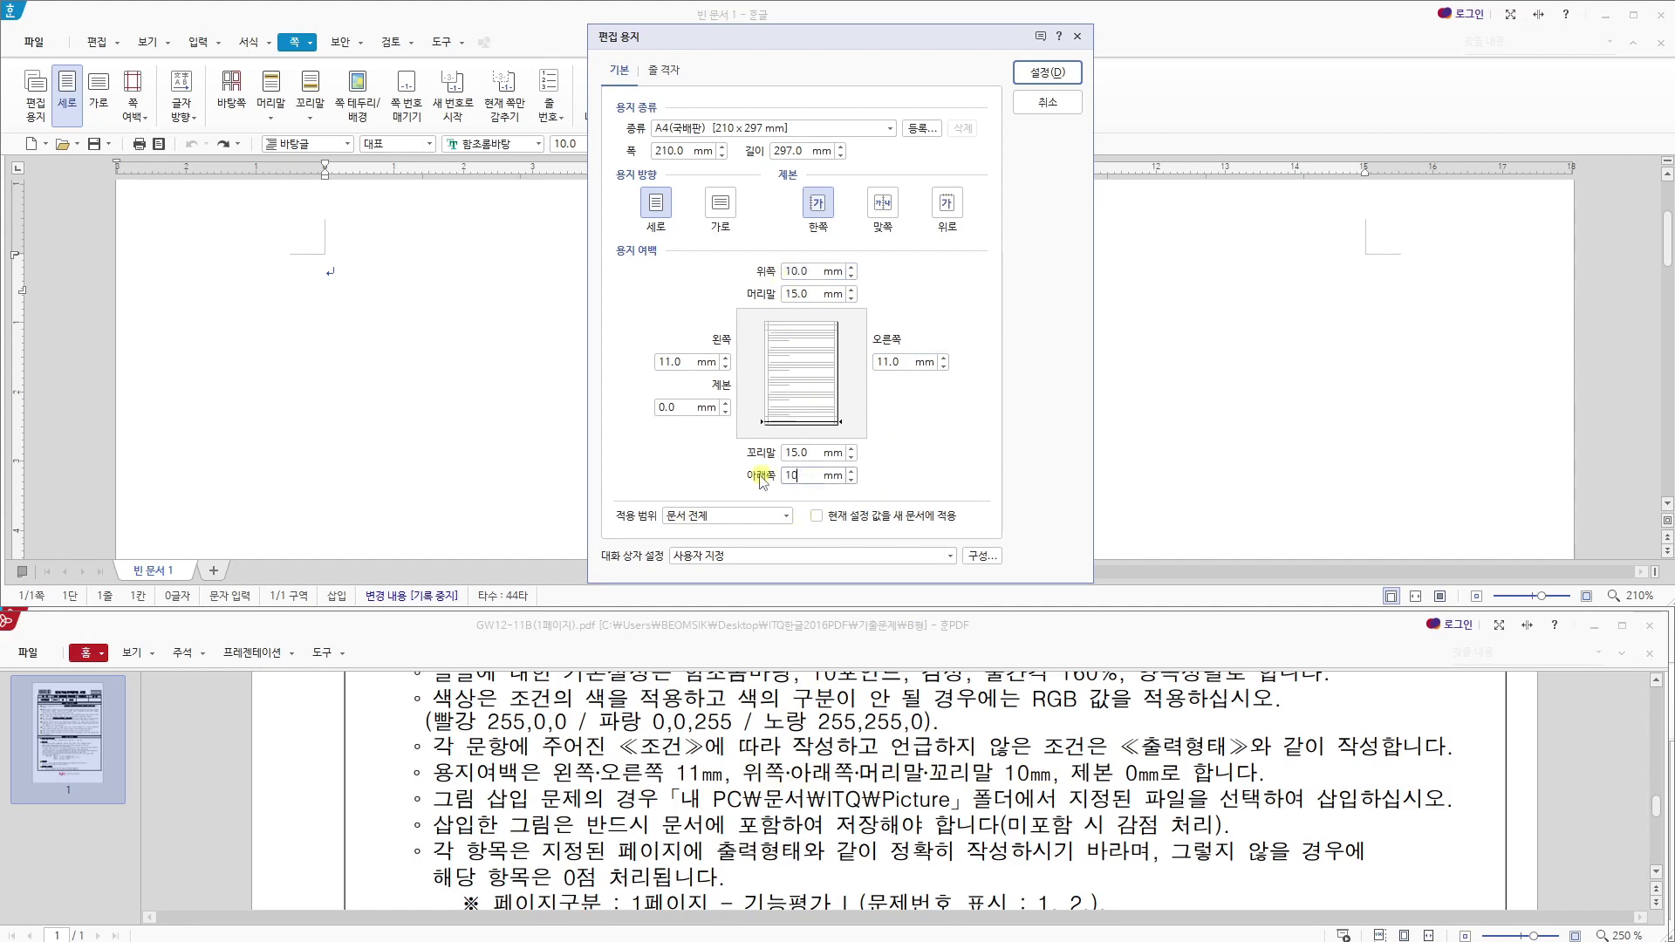
pyautogui.moveTo(816, 294); pyautogui.dragTo(764, 296)
pyautogui.write('10')
pyautogui.moveTo(815, 453); pyautogui.dragTo(764, 455)
pyautogui.write('10')
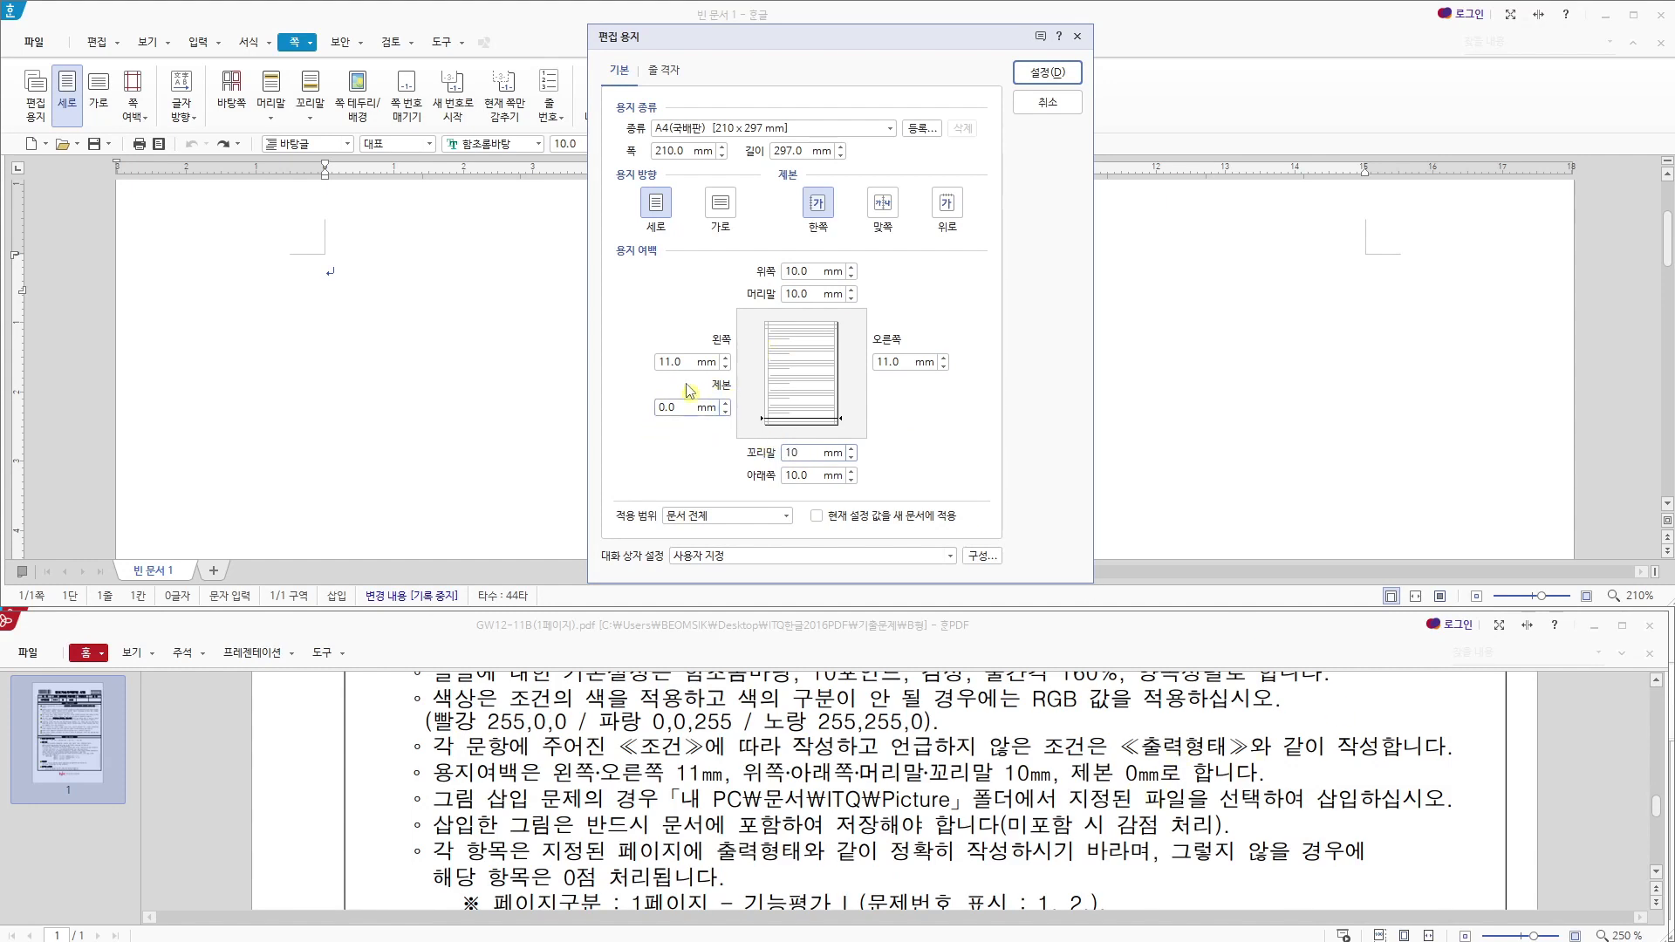
pyautogui.click(1033, 78)
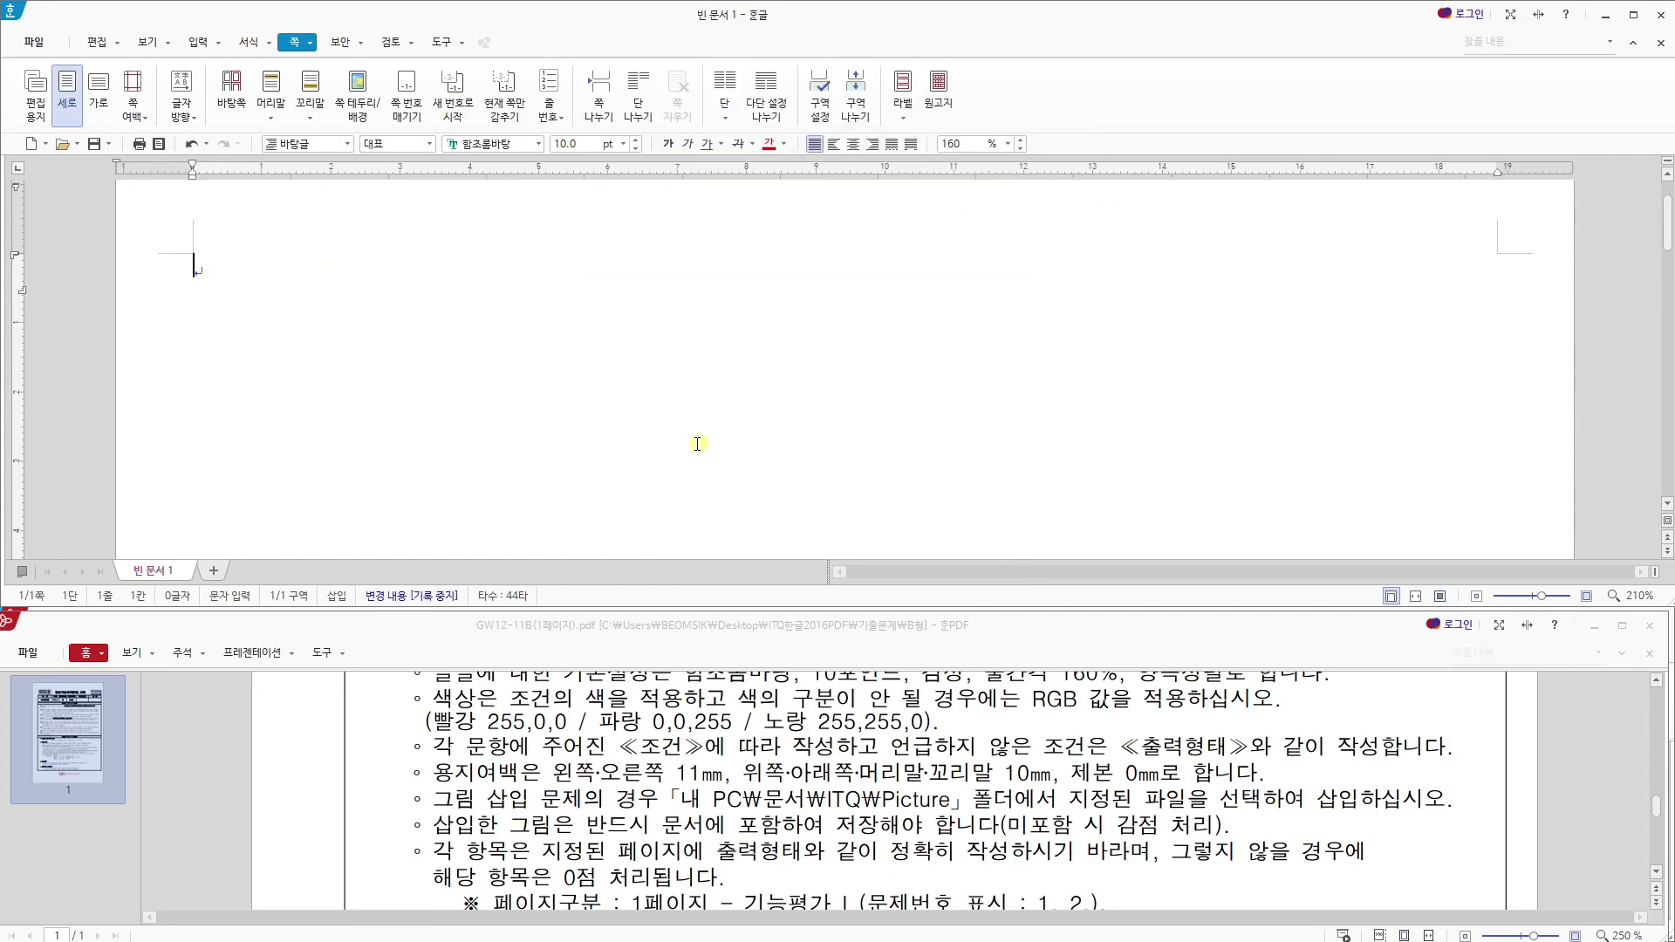
pyautogui.scroll(5, 772, 720)
pyautogui.scroll(3, 781, 727)
pyautogui.press('Hangul')
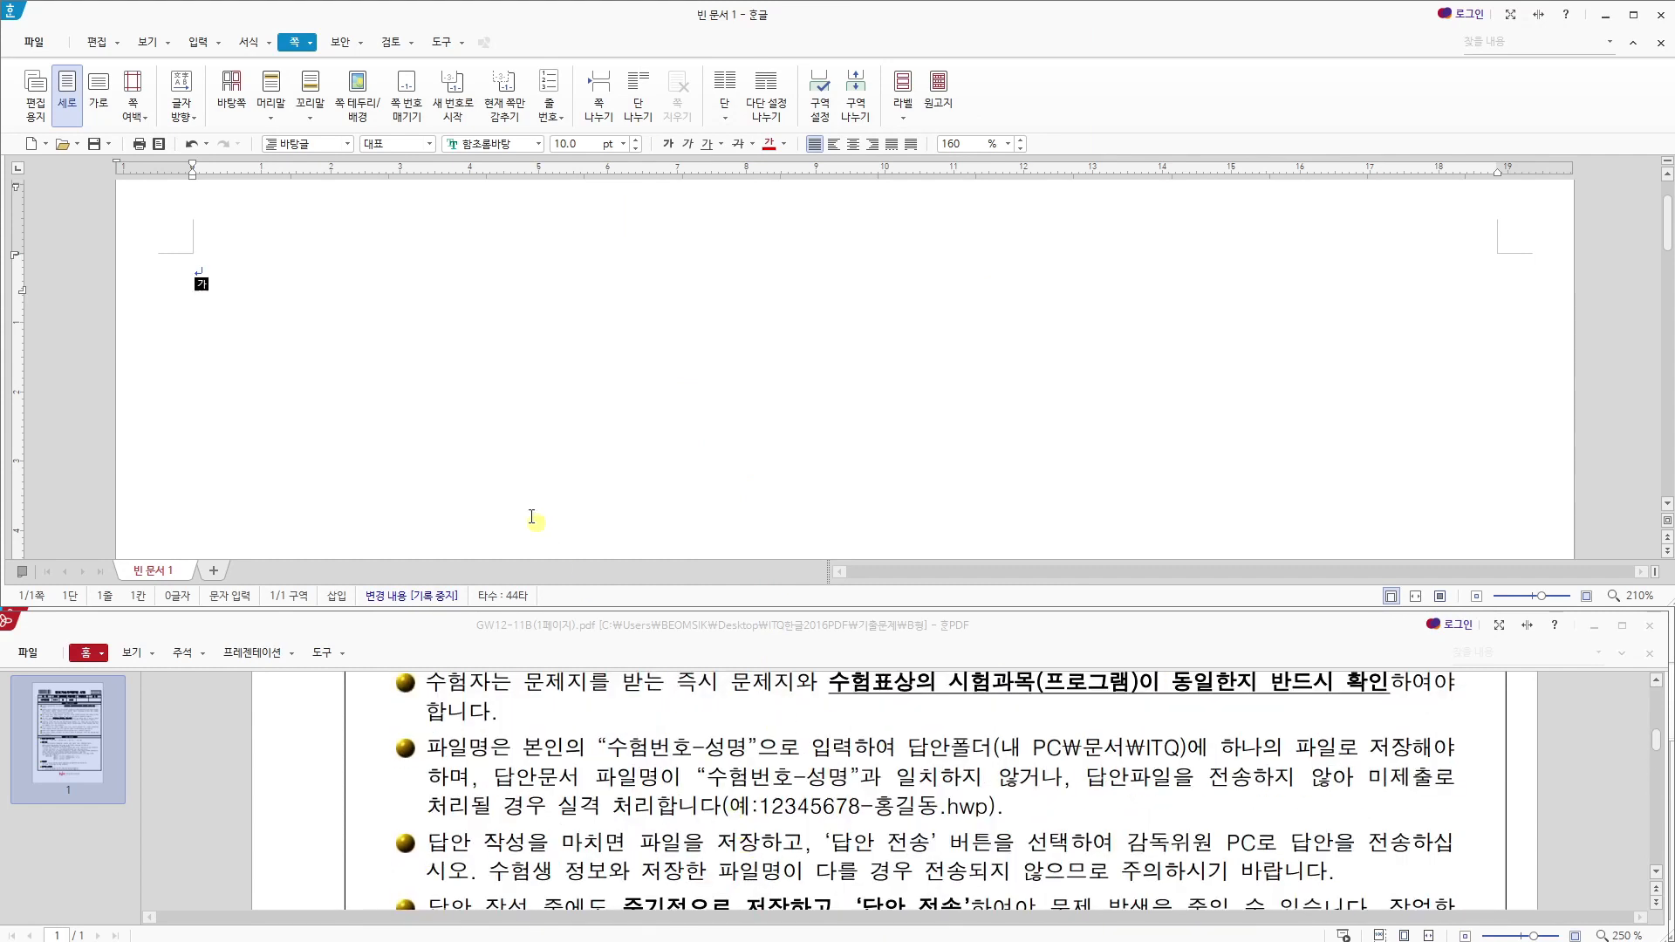
pyautogui.click(94, 145)
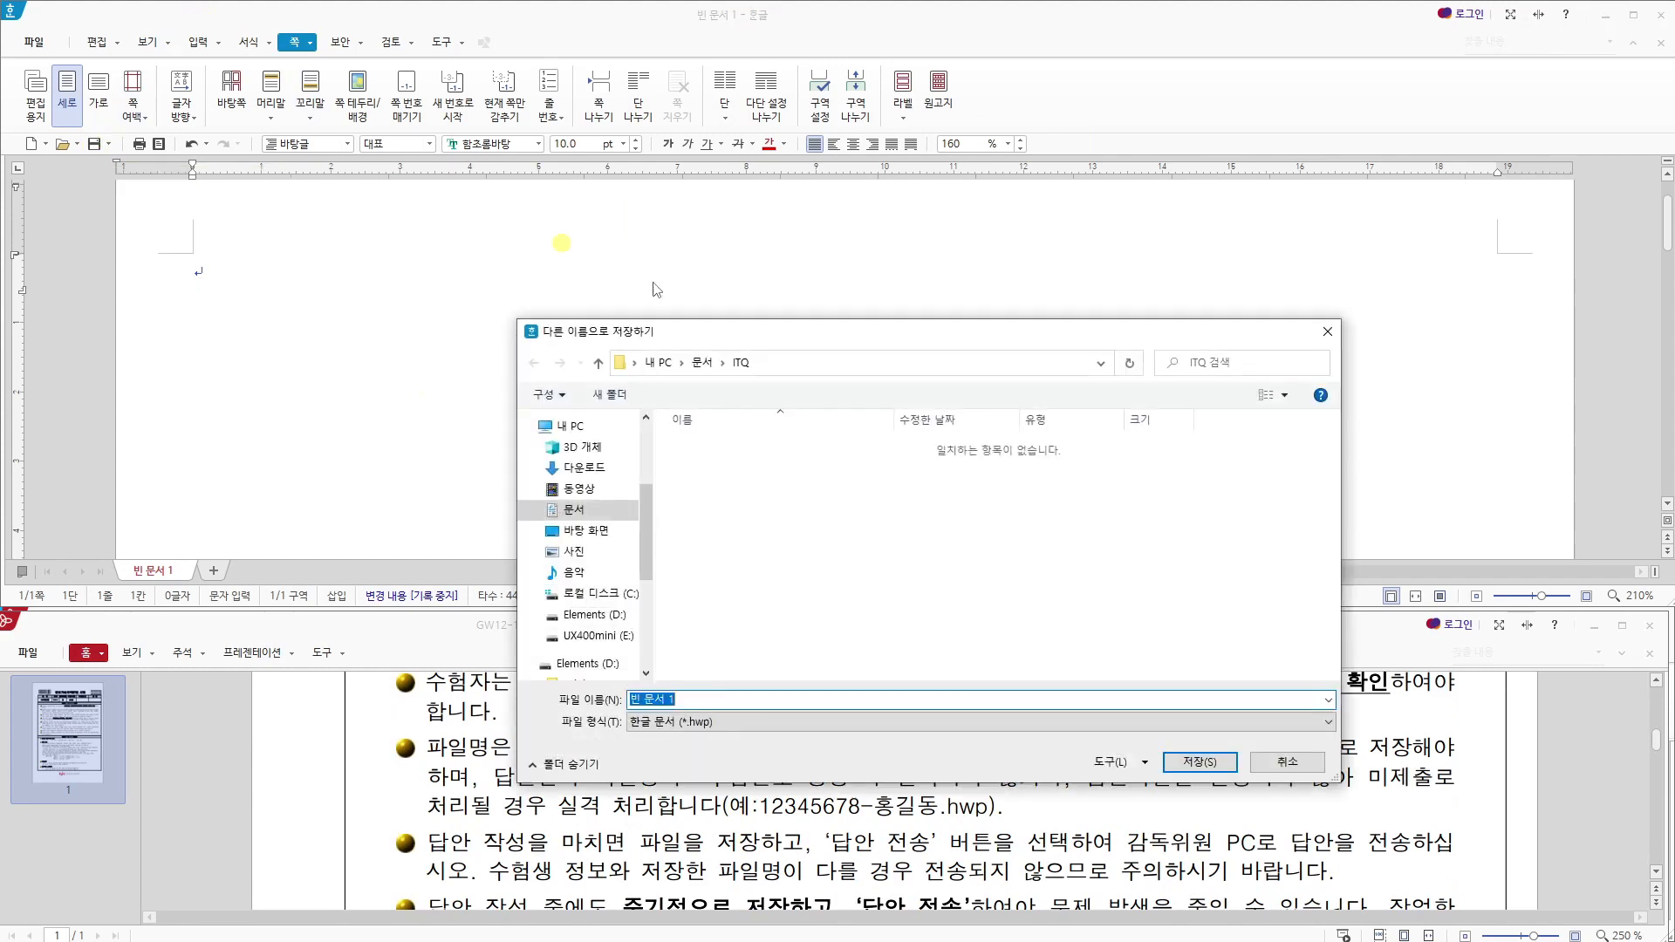
pyautogui.click(1327, 332)
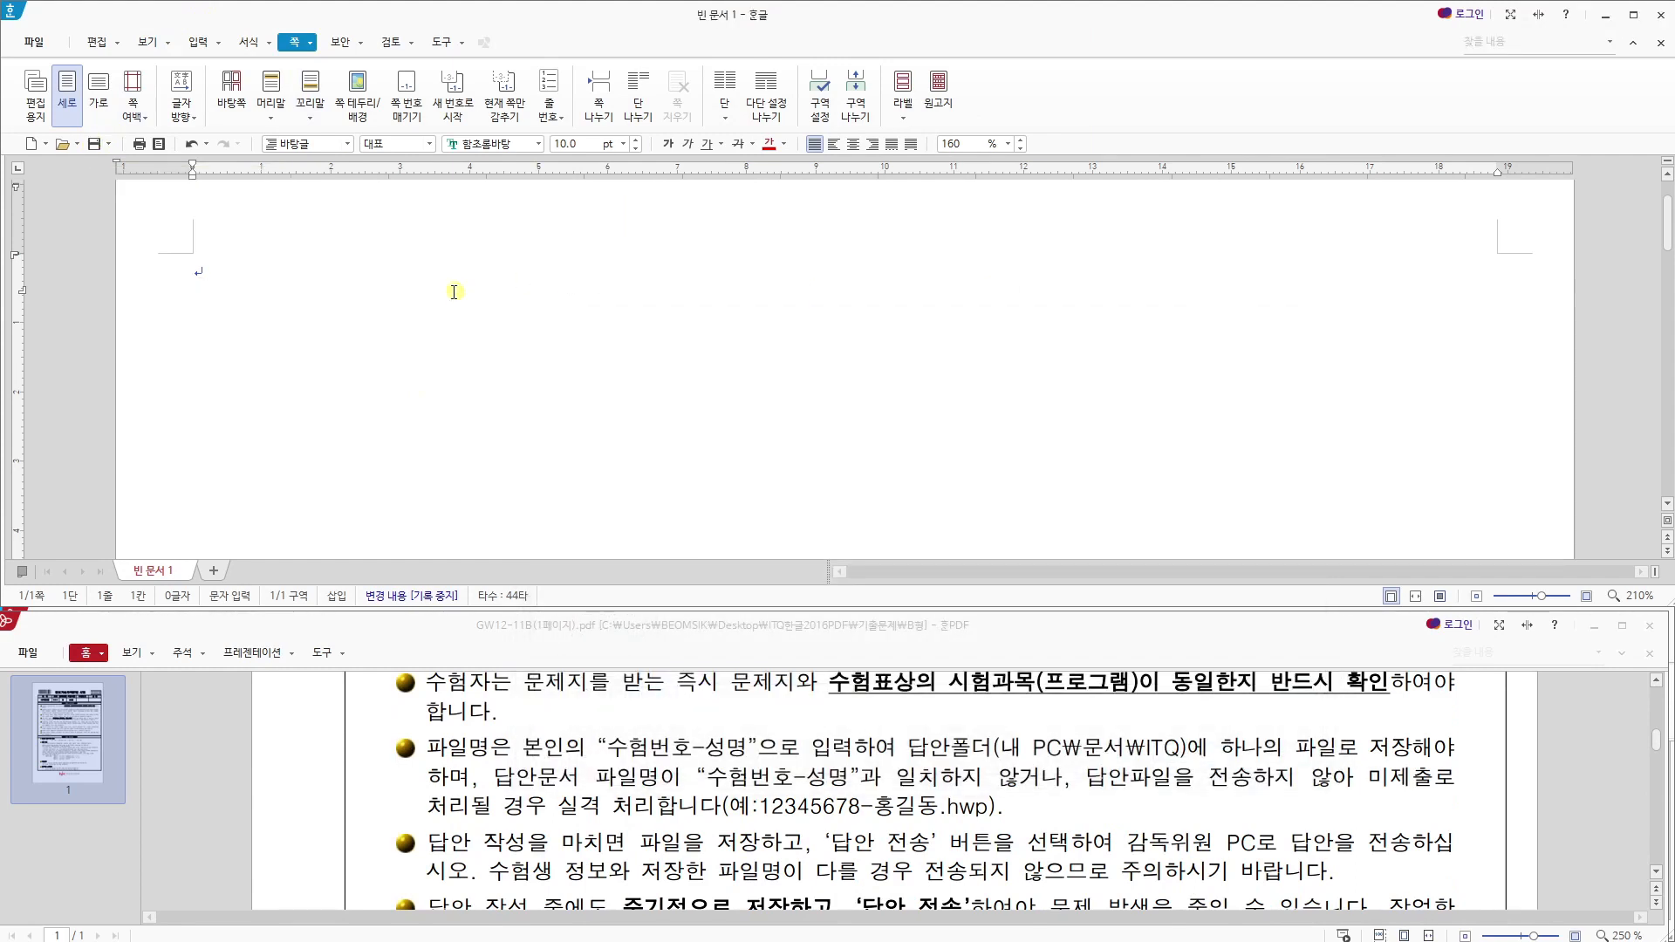
pyautogui.hotkey('alt', 's')
pyautogui.press('Escape')
pyautogui.hotkey('alt', 's')
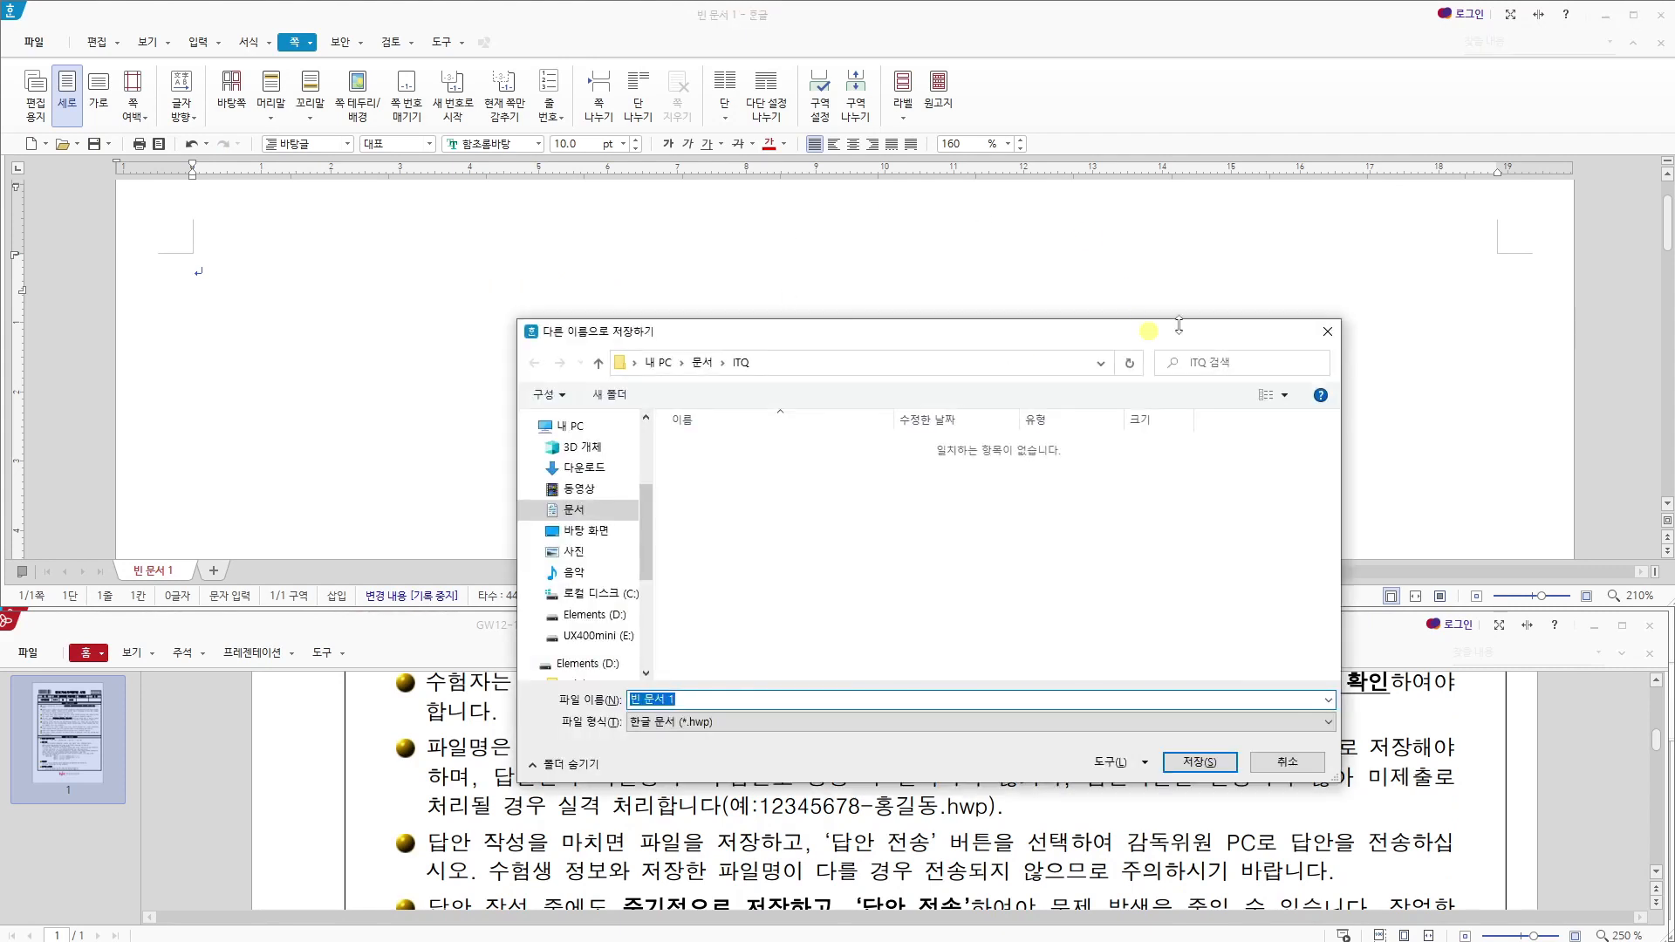
pyautogui.click(1326, 332)
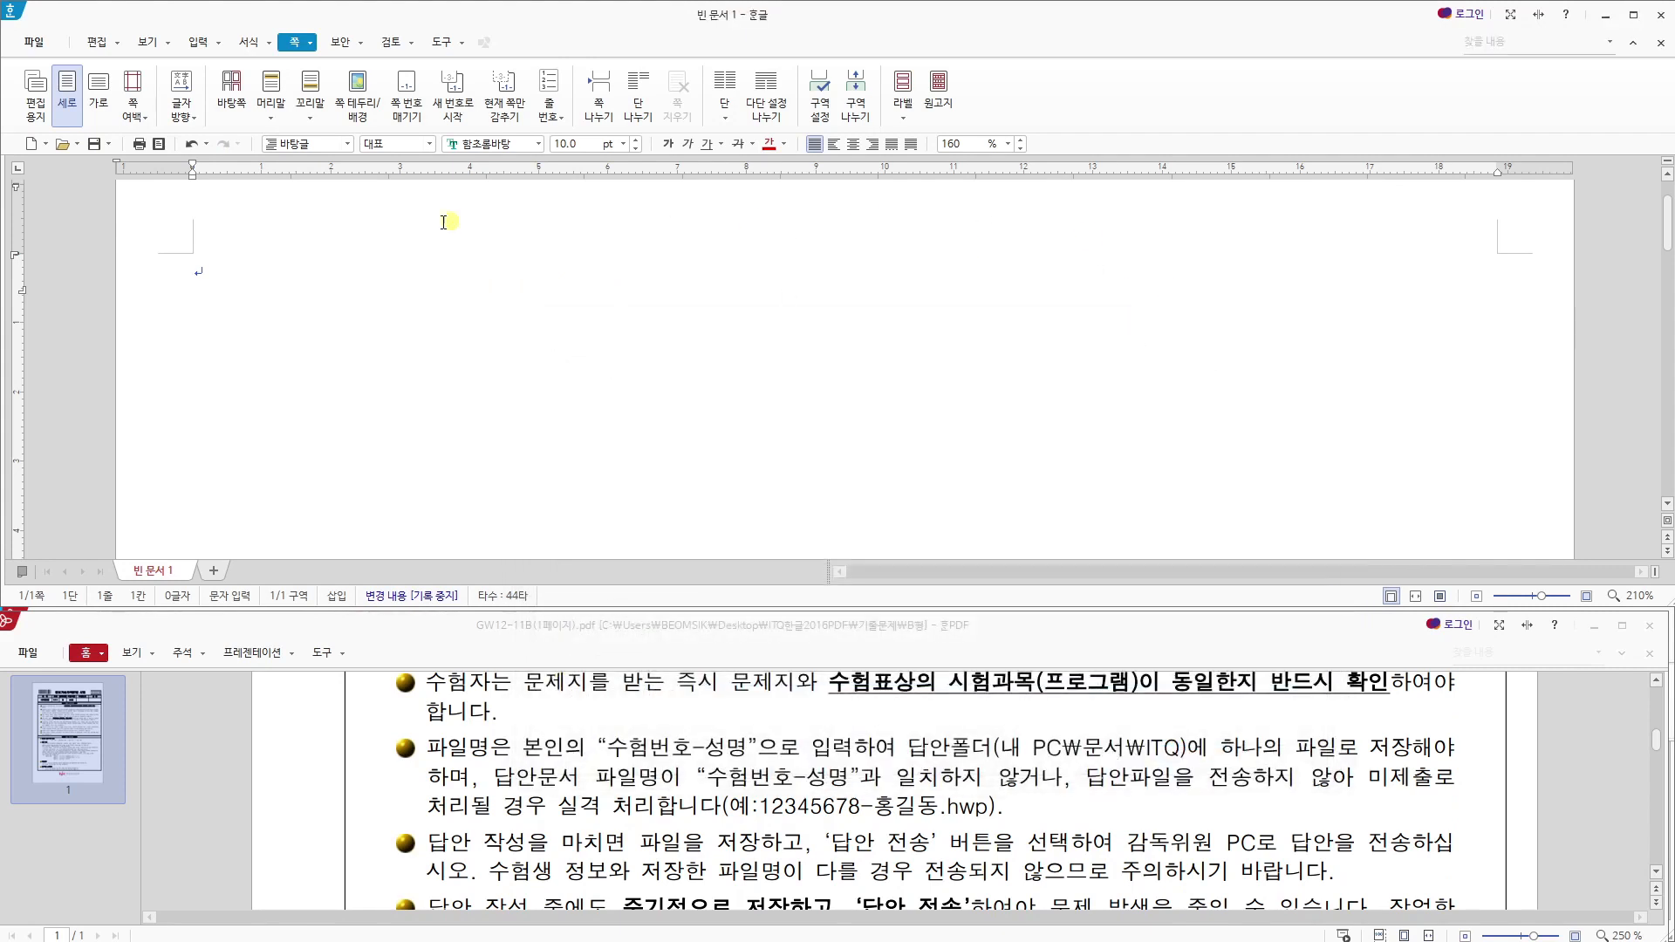
# - Save the document as an HWP file in the 문서 > ITQ folder, named with the examinee number, a hyphen and the examinee's name
pyautogui.click(93, 145)
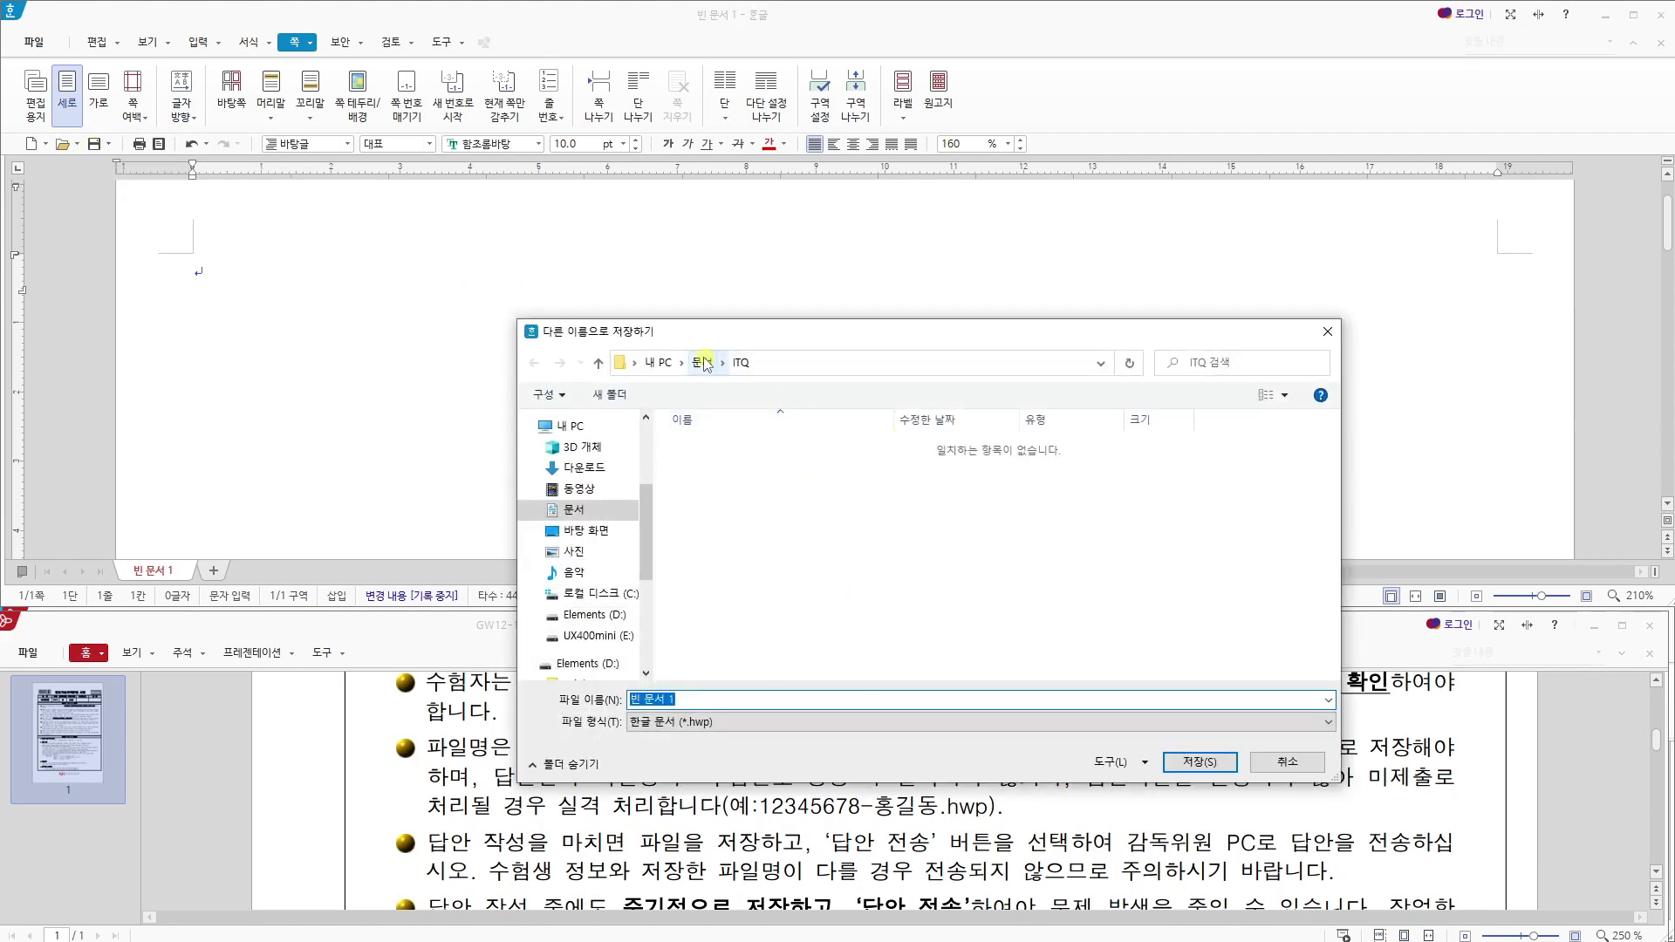
pyautogui.scroll(1, 567, 480)
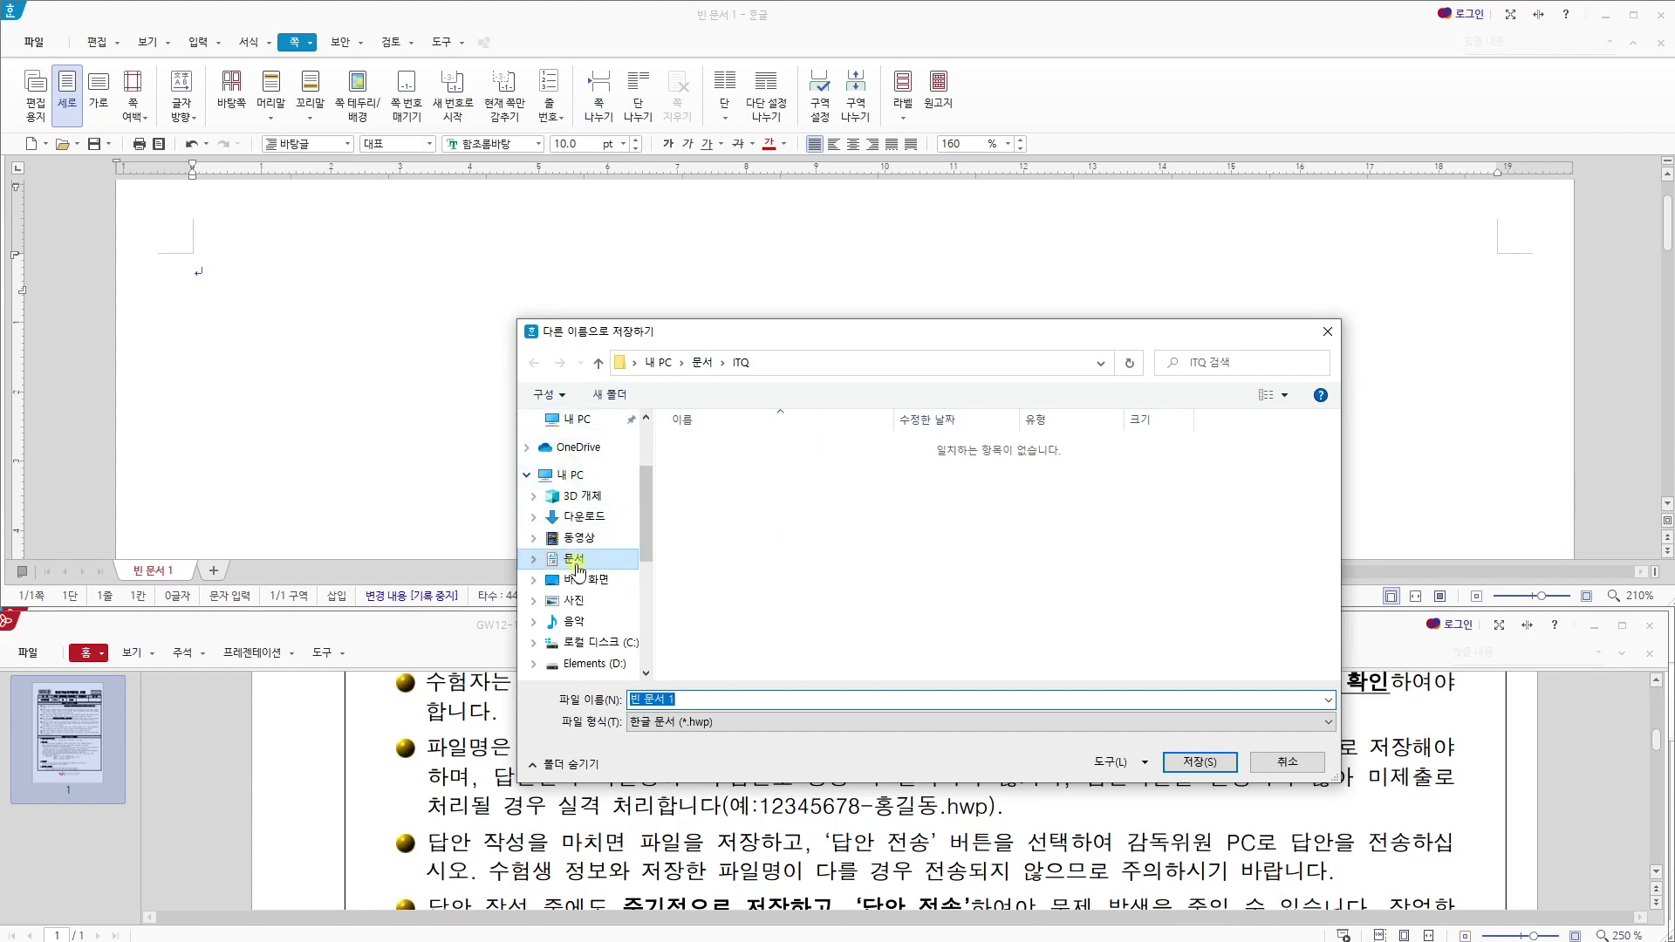
pyautogui.click(702, 362)
pyautogui.click(733, 448)
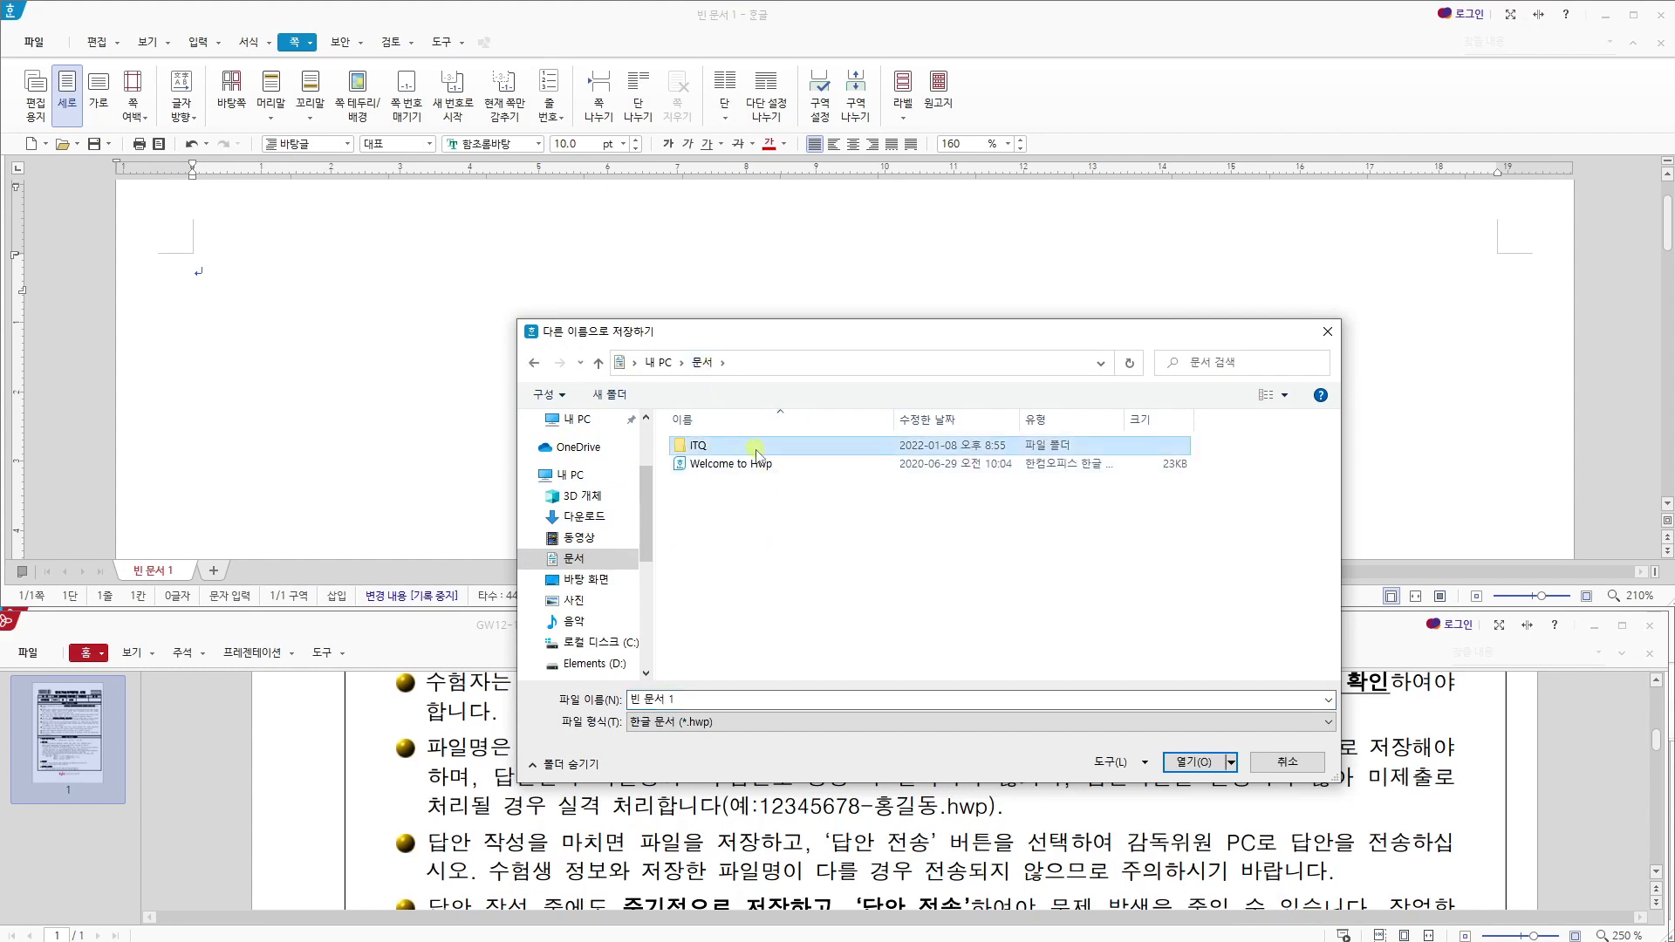
pyautogui.doubleClick(736, 448)
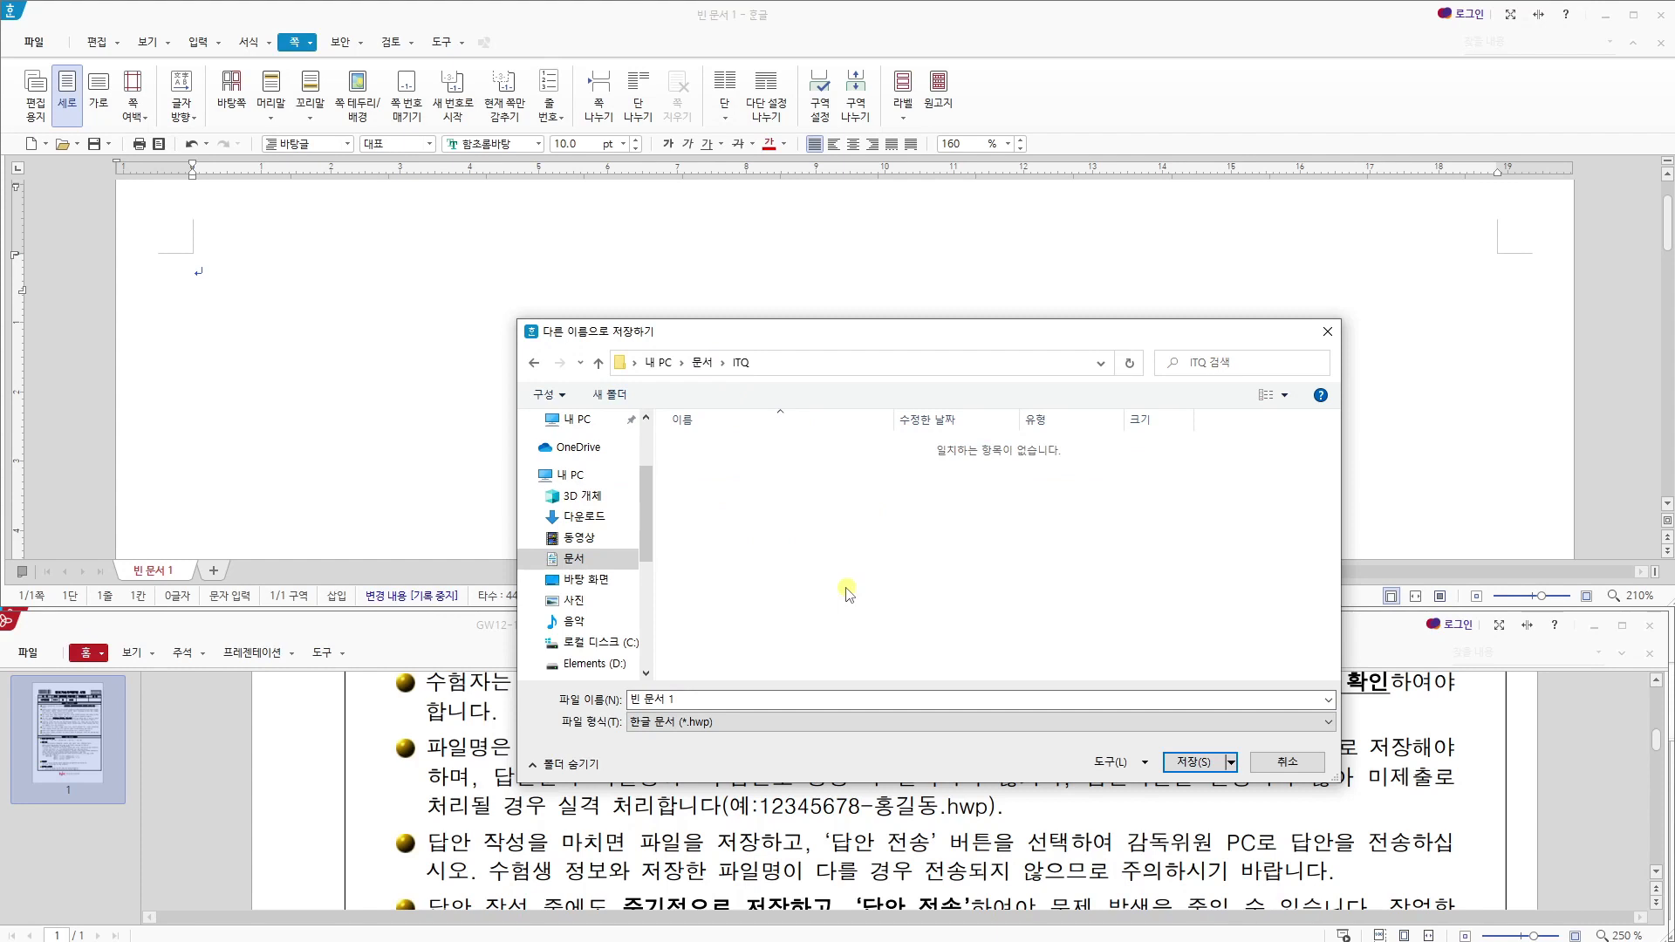
pyautogui.click(615, 698)
pyautogui.write('1234567')
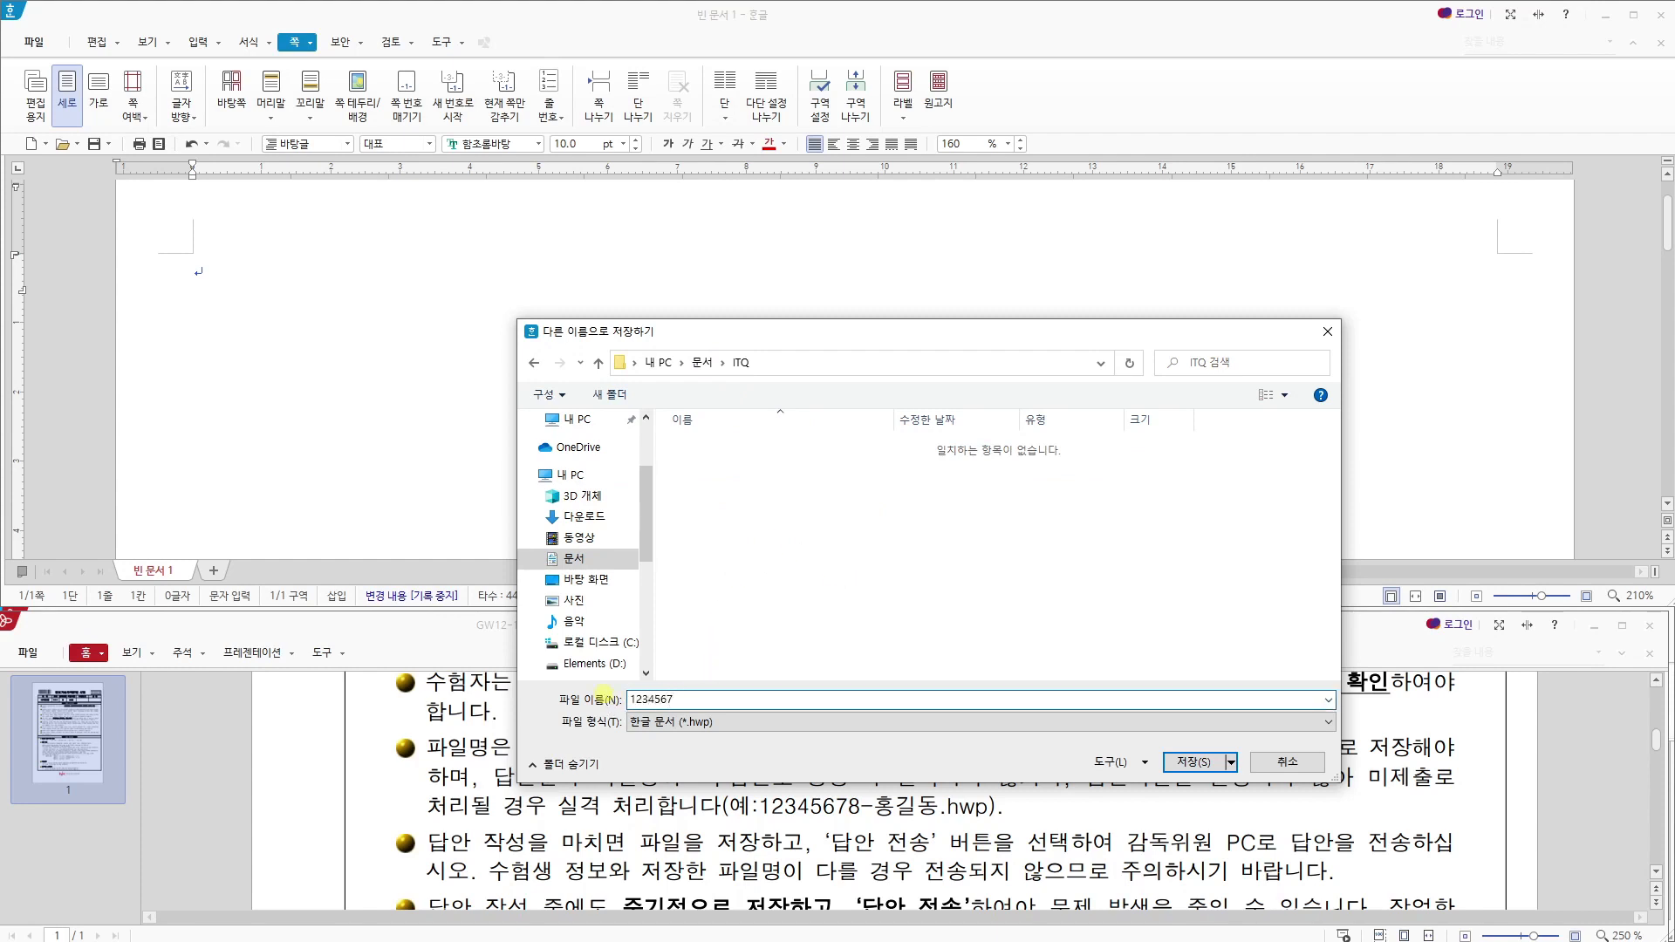
pyautogui.click(1190, 762)
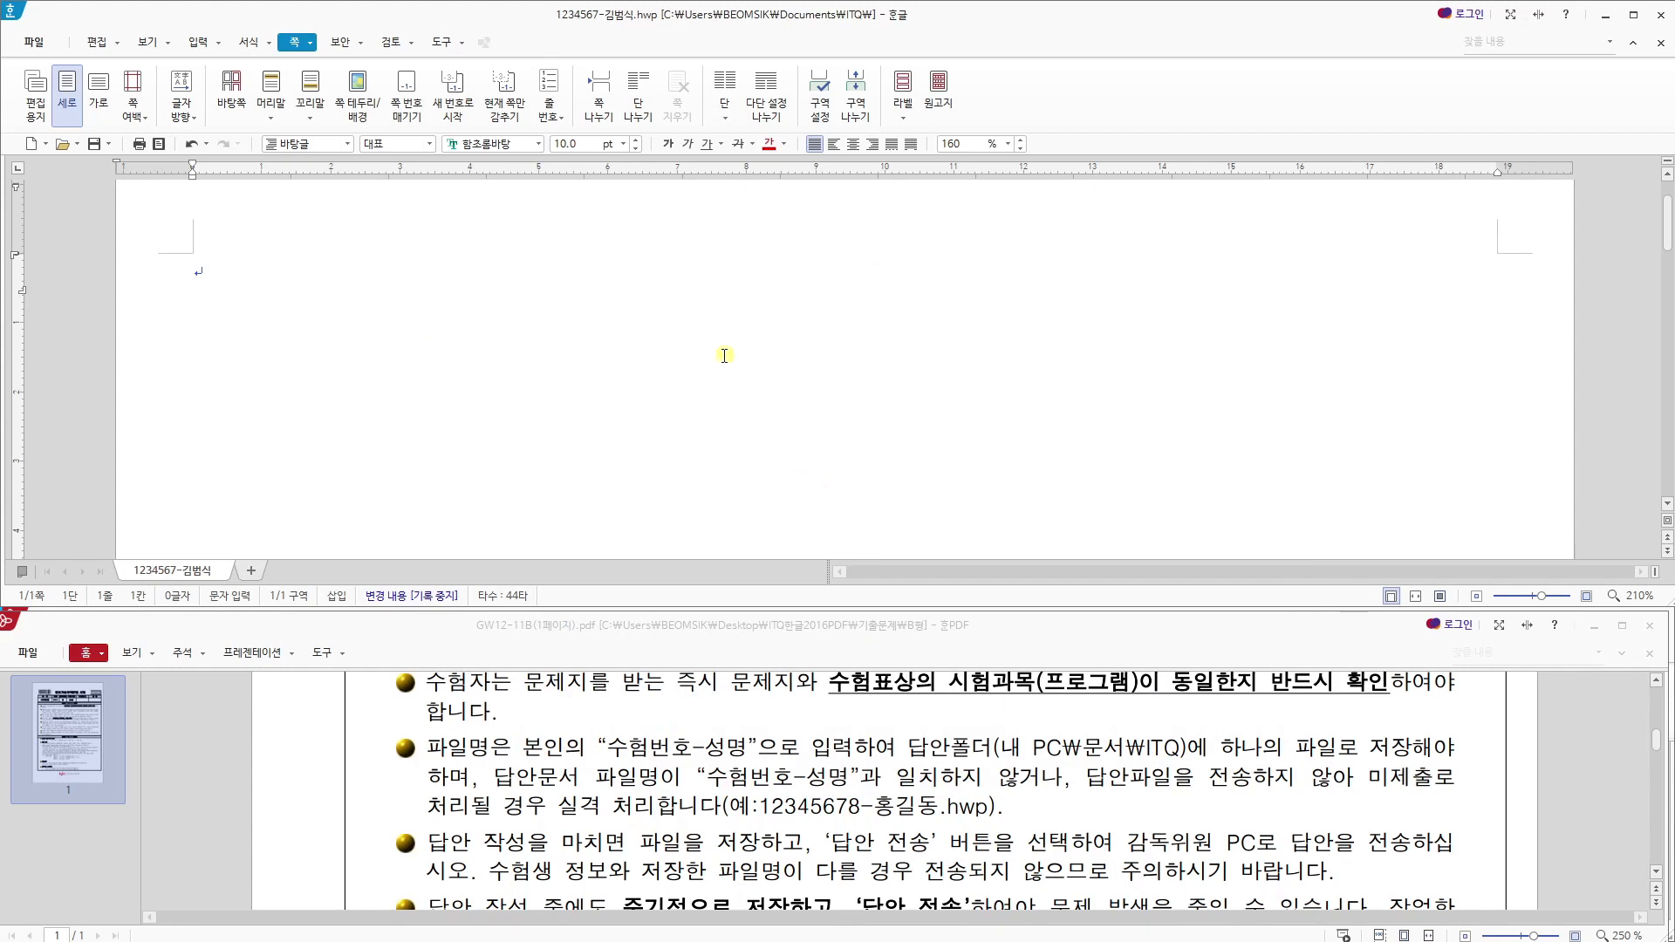
pyautogui.press('Hangul')
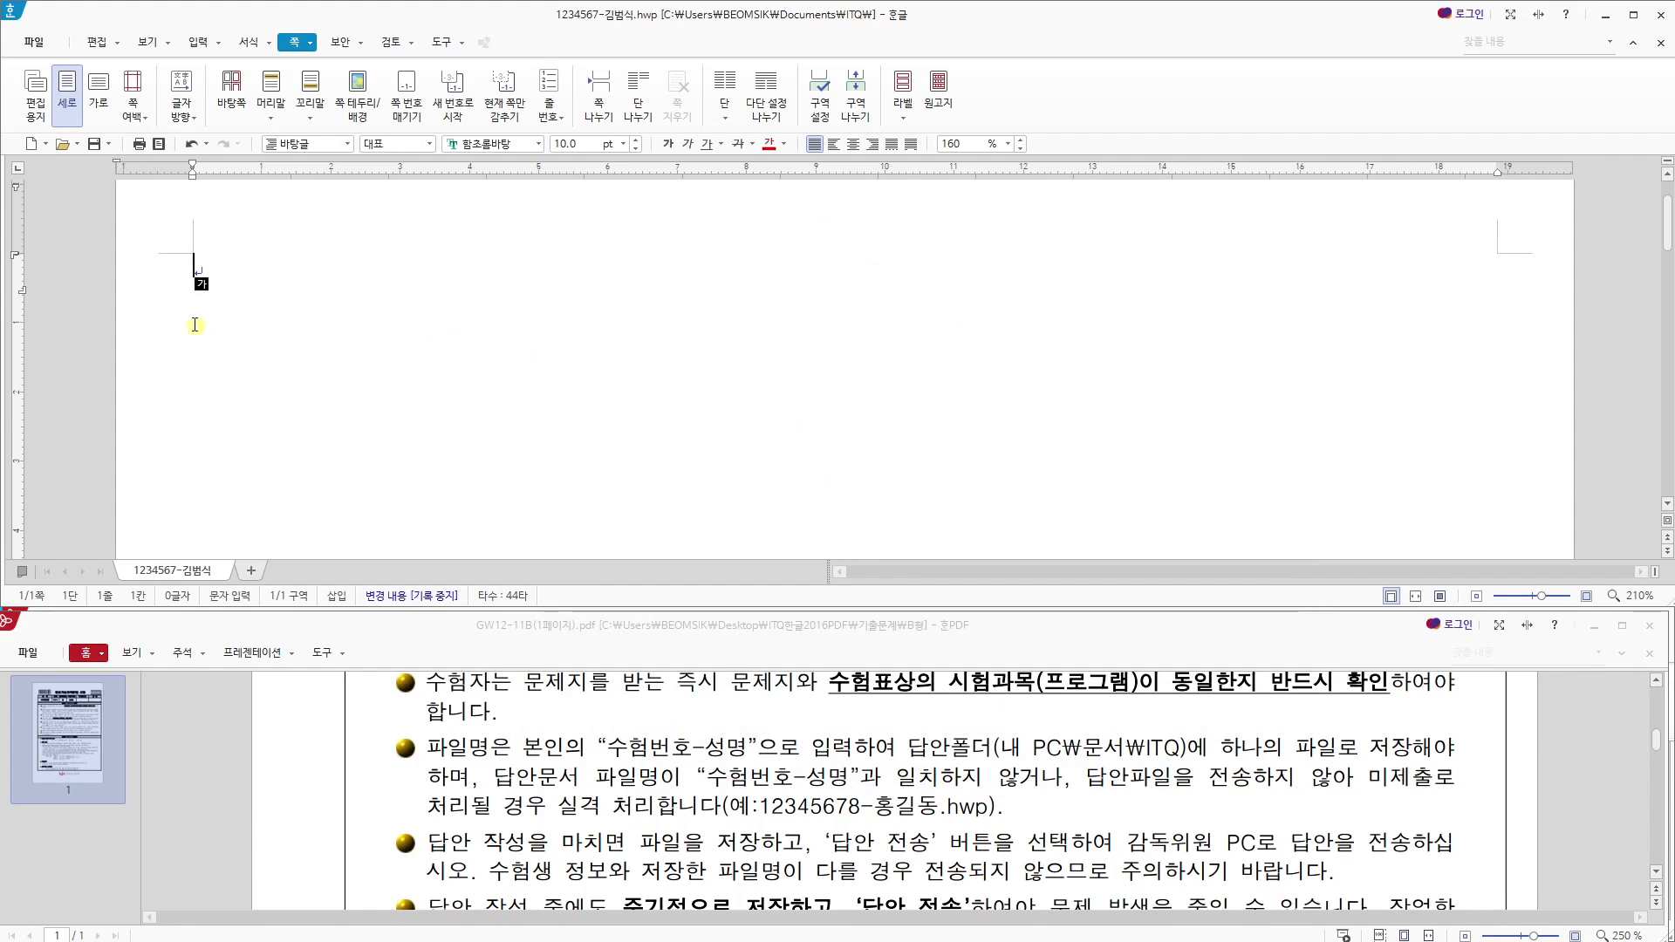
# - Enlarge the exam PDF and examine the 답안 작성요령 section for the default font settings, page division and answer-writing rules
pyautogui.click(446, 776)
pyautogui.moveTo(634, 626); pyautogui.dragTo(691, 1)
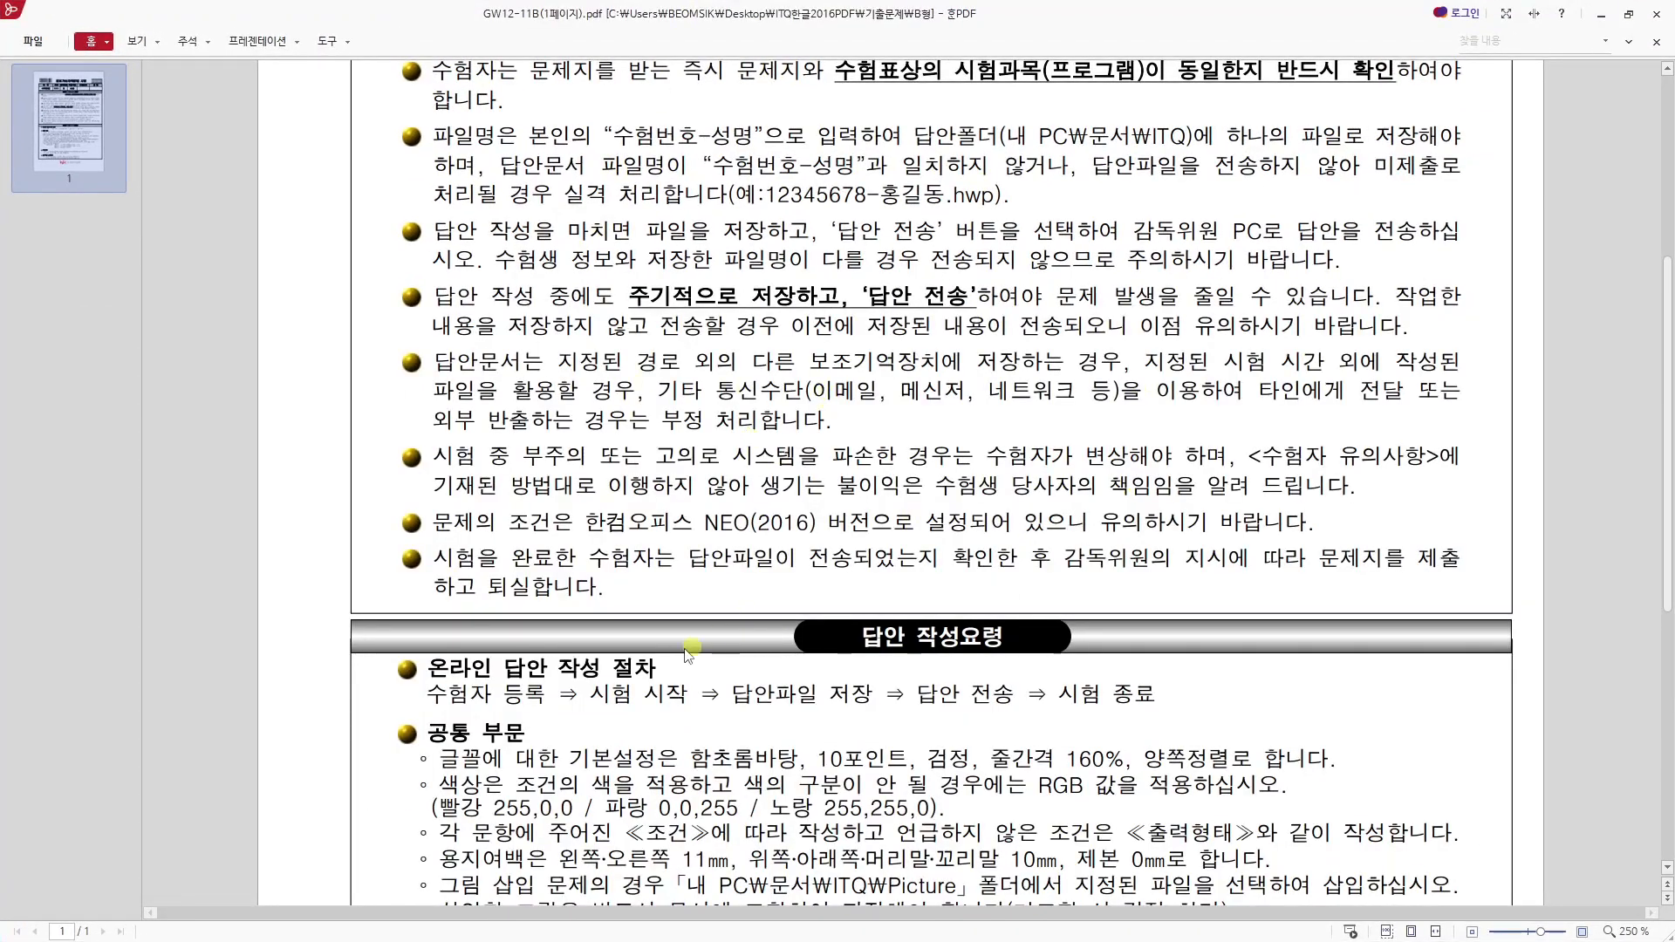
pyautogui.scroll(-2, 704, 649)
pyautogui.moveTo(678, 584); pyautogui.dragTo(774, 589)
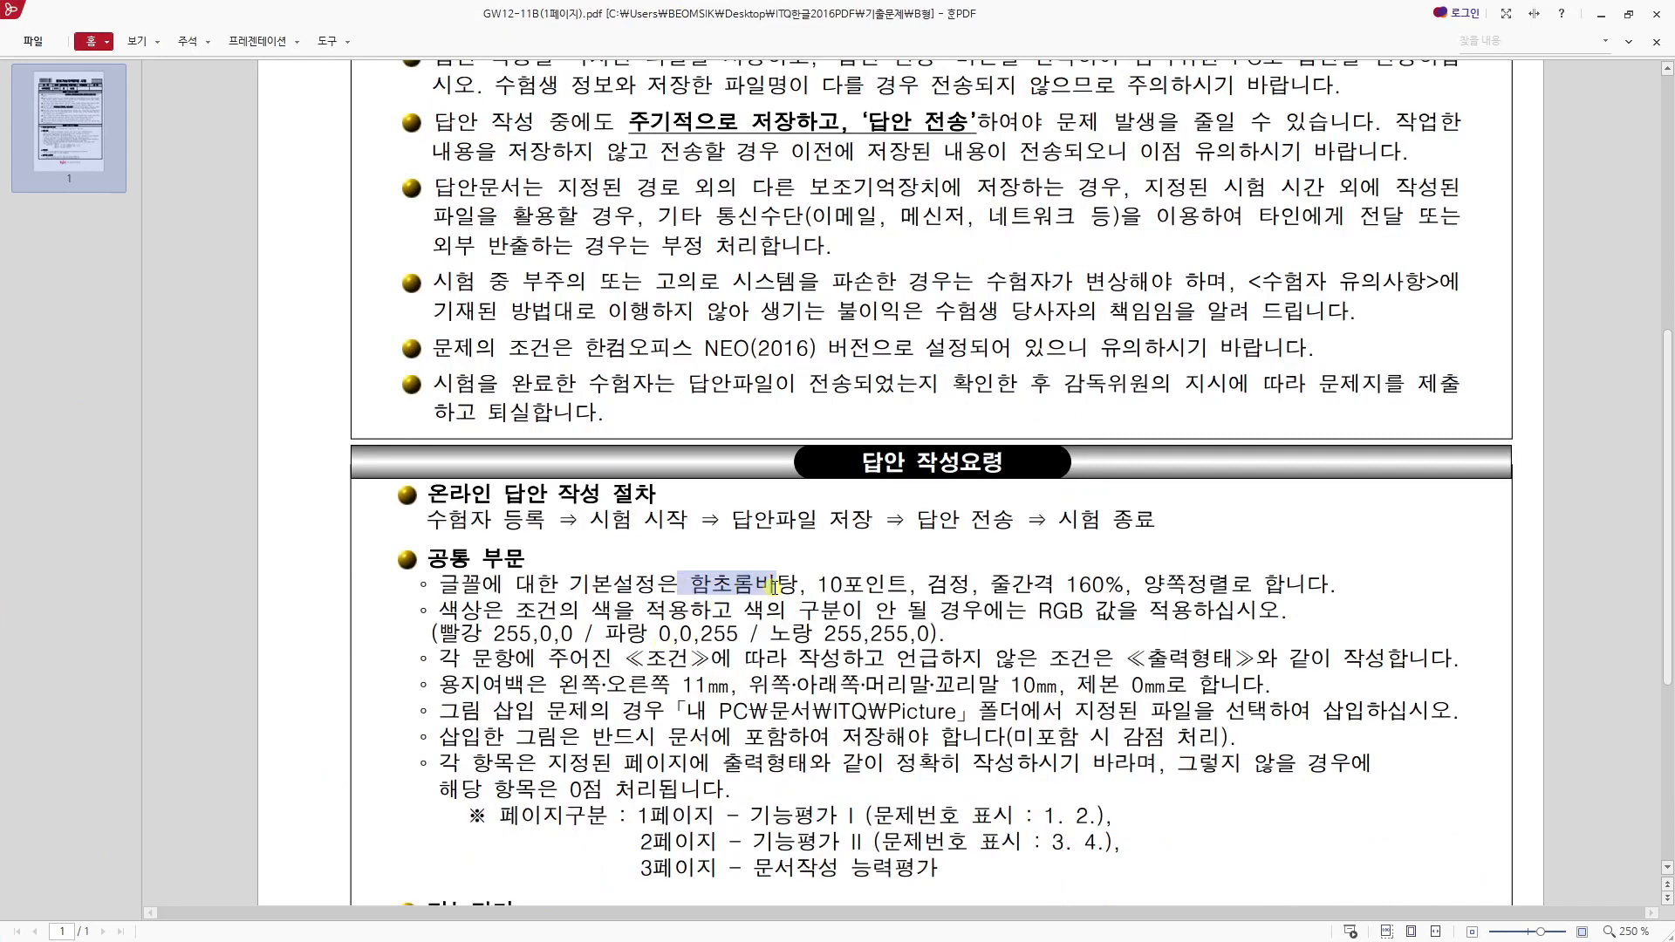
pyautogui.click(848, 587)
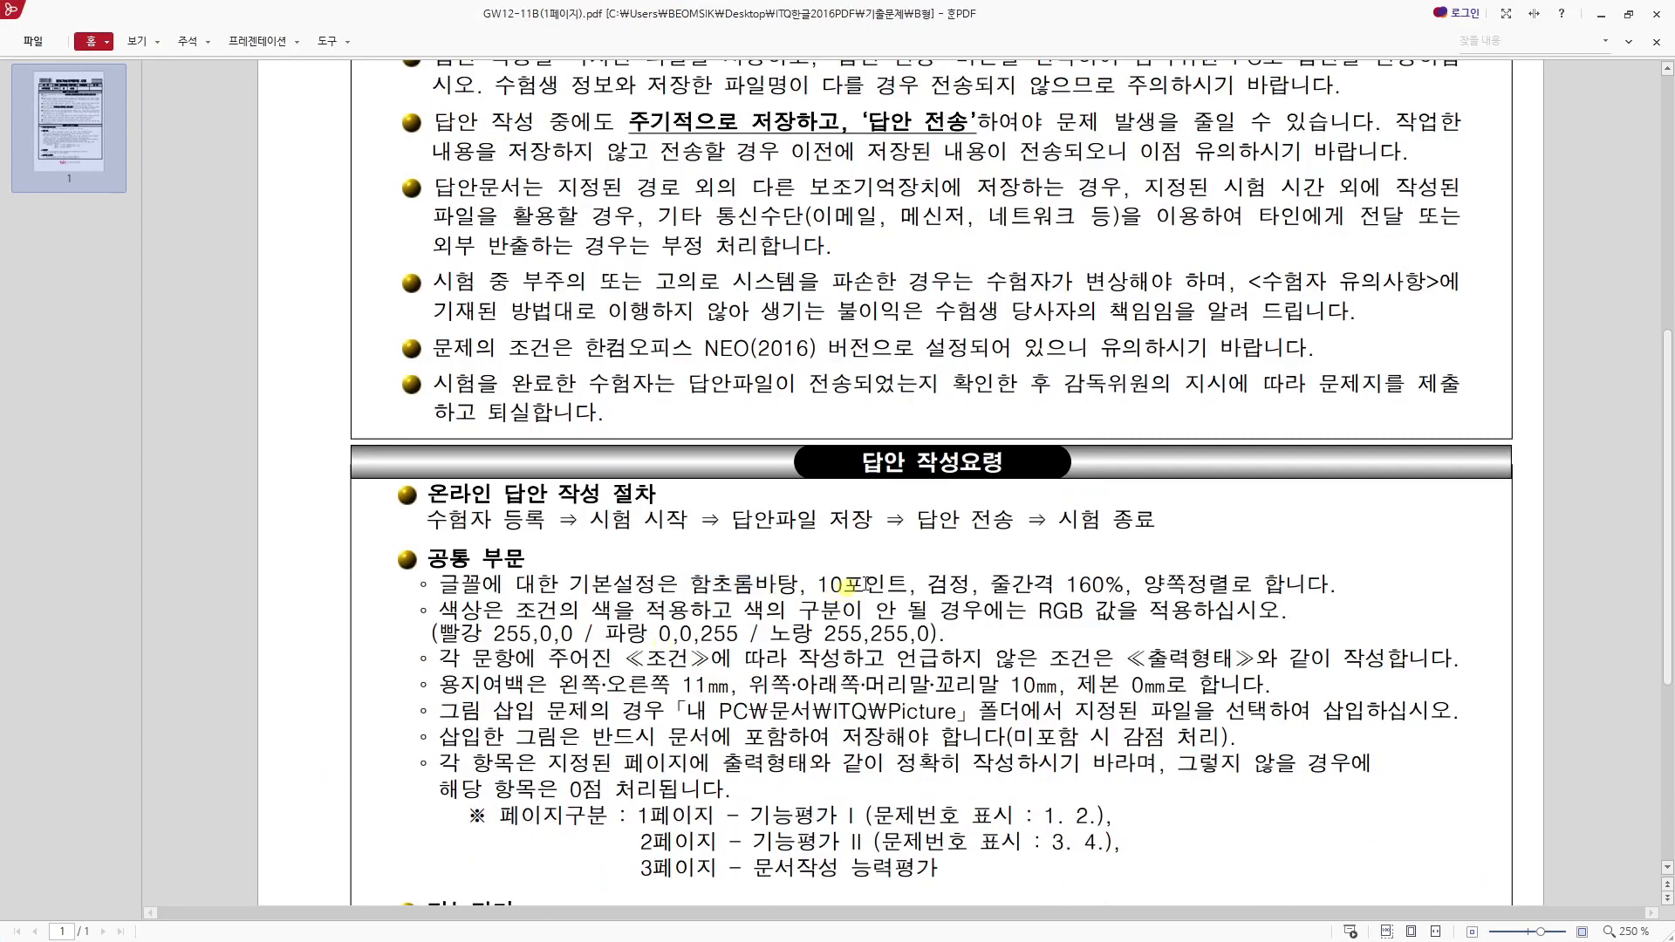
pyautogui.tripleClick(1099, 585)
pyautogui.moveTo(952, 614); pyautogui.dragTo(947, 604)
pyautogui.click(941, 586)
pyautogui.scroll(-2, 982, 587)
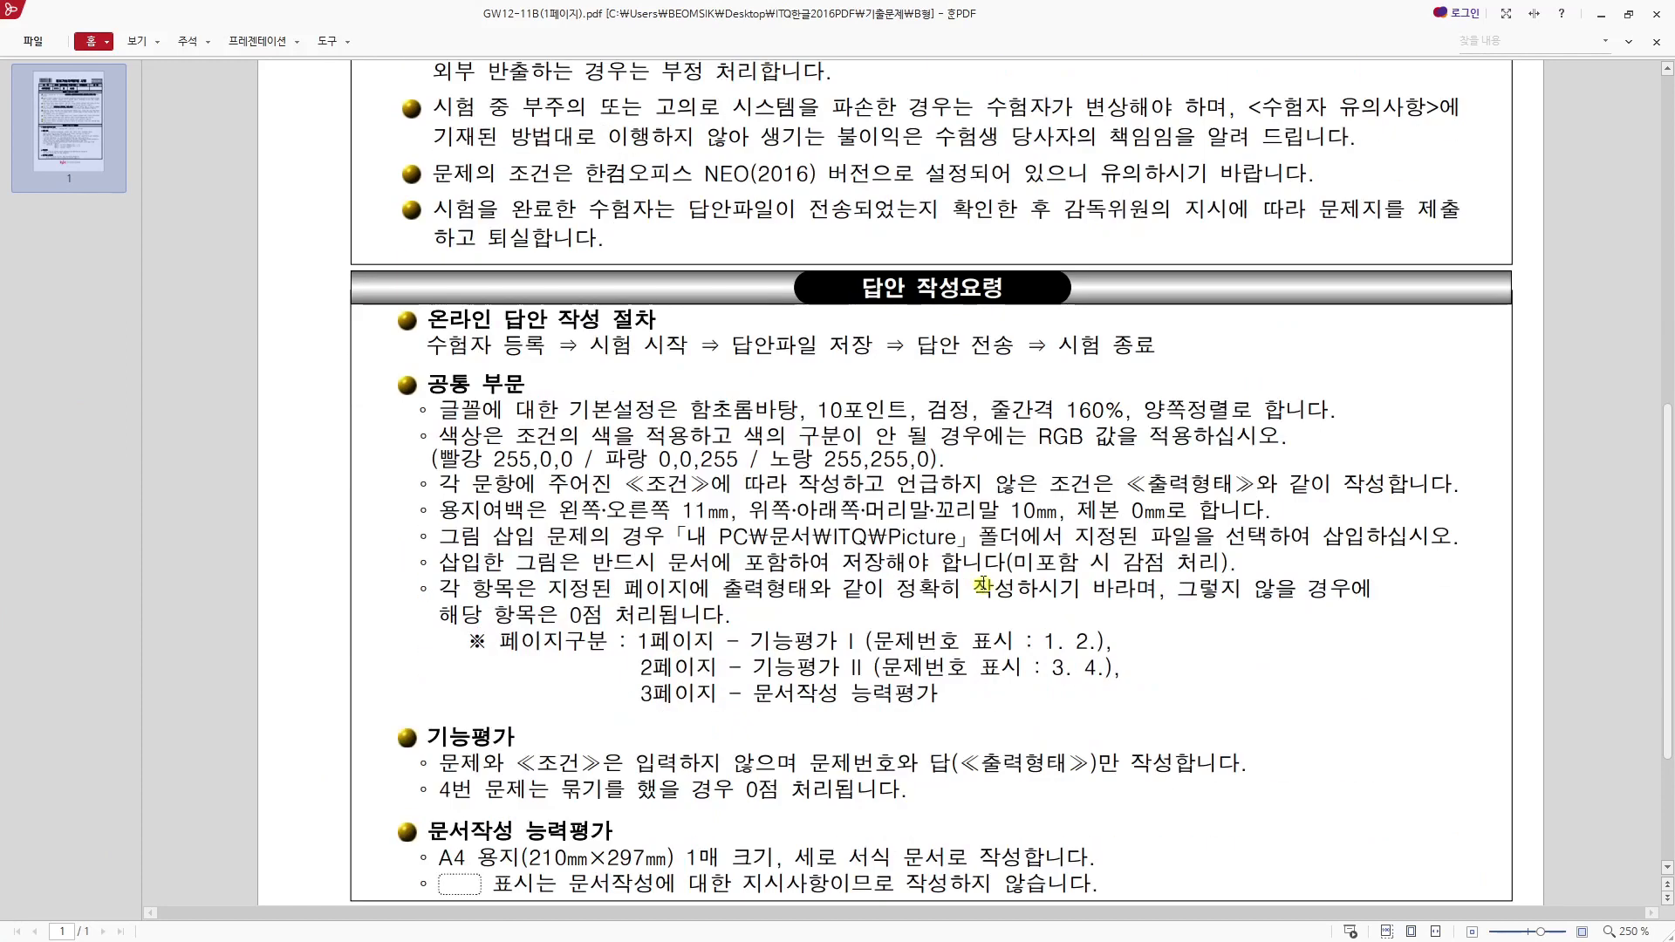
pyautogui.scroll(-1, 973, 578)
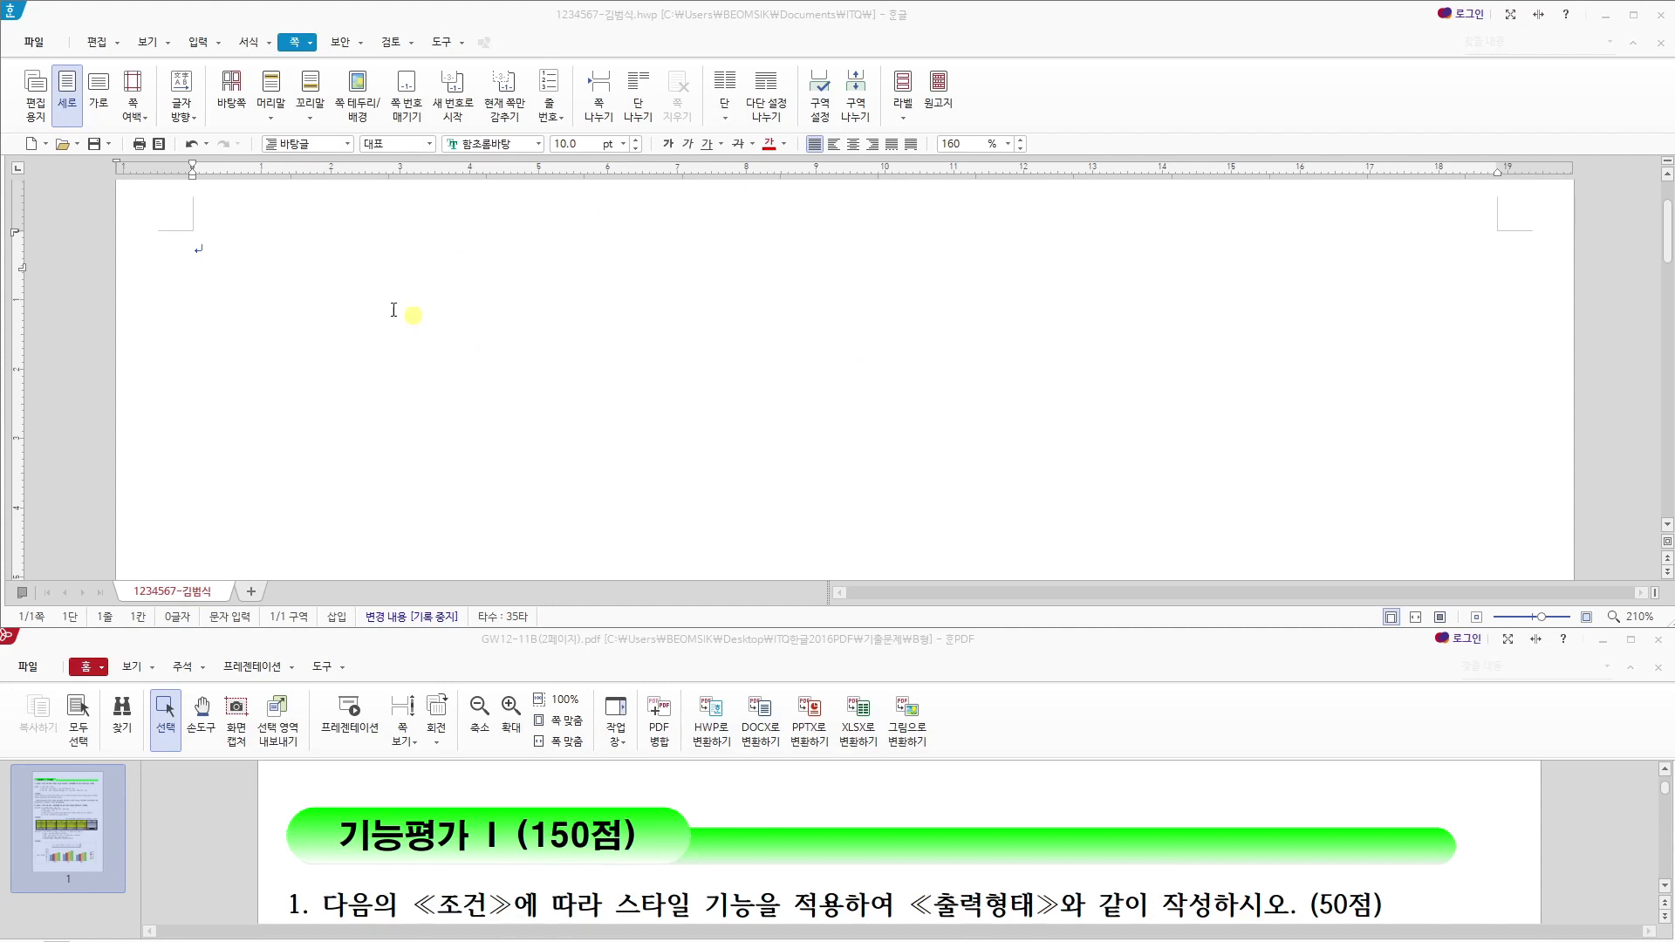
# - Enter the question numbers "1." and "2." on the first page of the answer document, with blank lines after each
pyautogui.click(319, 296)
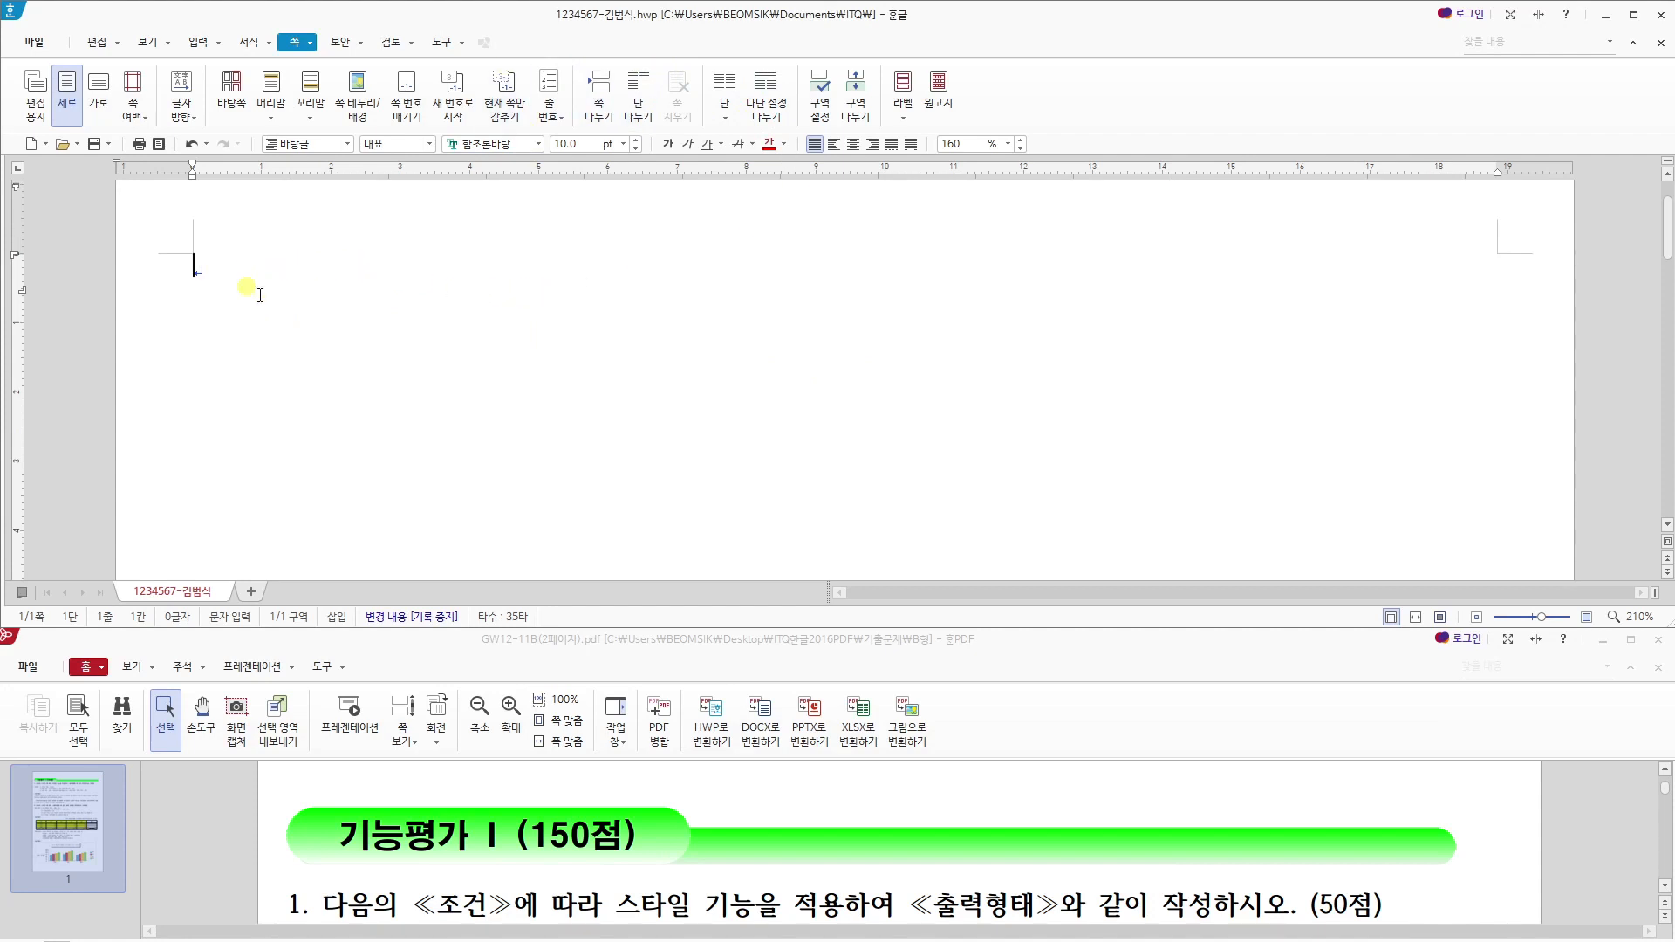
pyautogui.press('Hangul')
pyautogui.write('1.')
pyautogui.press('Return')
pyautogui.press('Return')
pyautogui.press('Return')
pyautogui.press('Return')
pyautogui.write('2.')
pyautogui.press('Return')
pyautogui.press('Return')
pyautogui.press('Return')
pyautogui.press('Return')
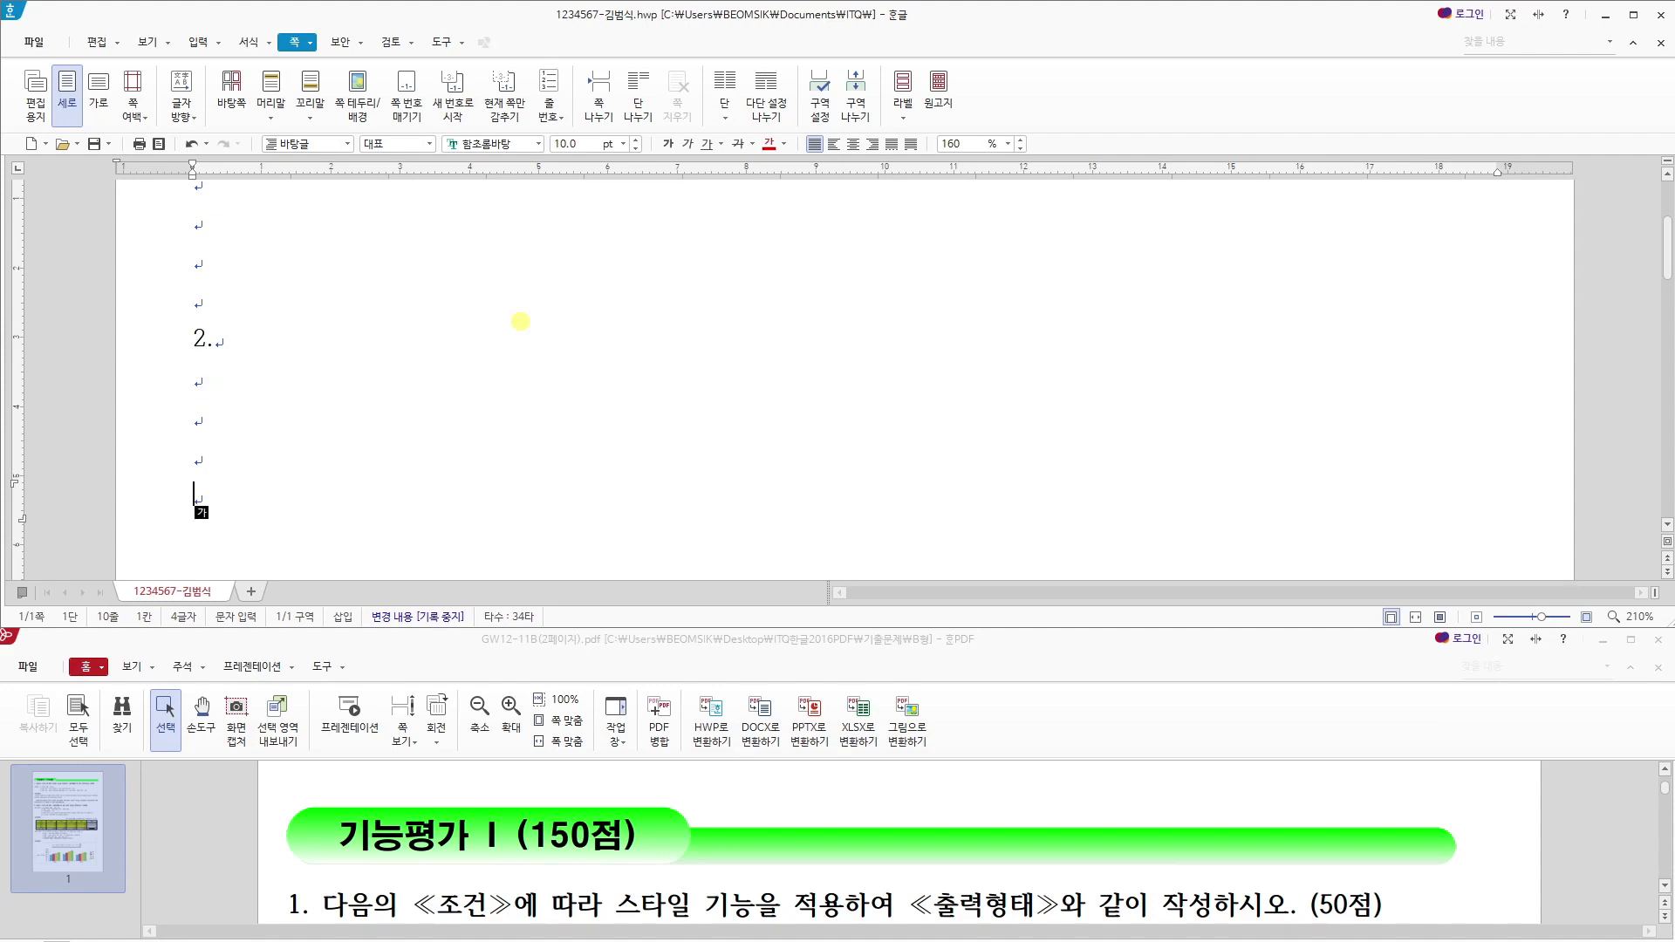
# - Start a new section on the second page and enter "3." and "4." there with blank lines after each
pyautogui.hotkey('alt', 'shift', 'Return')
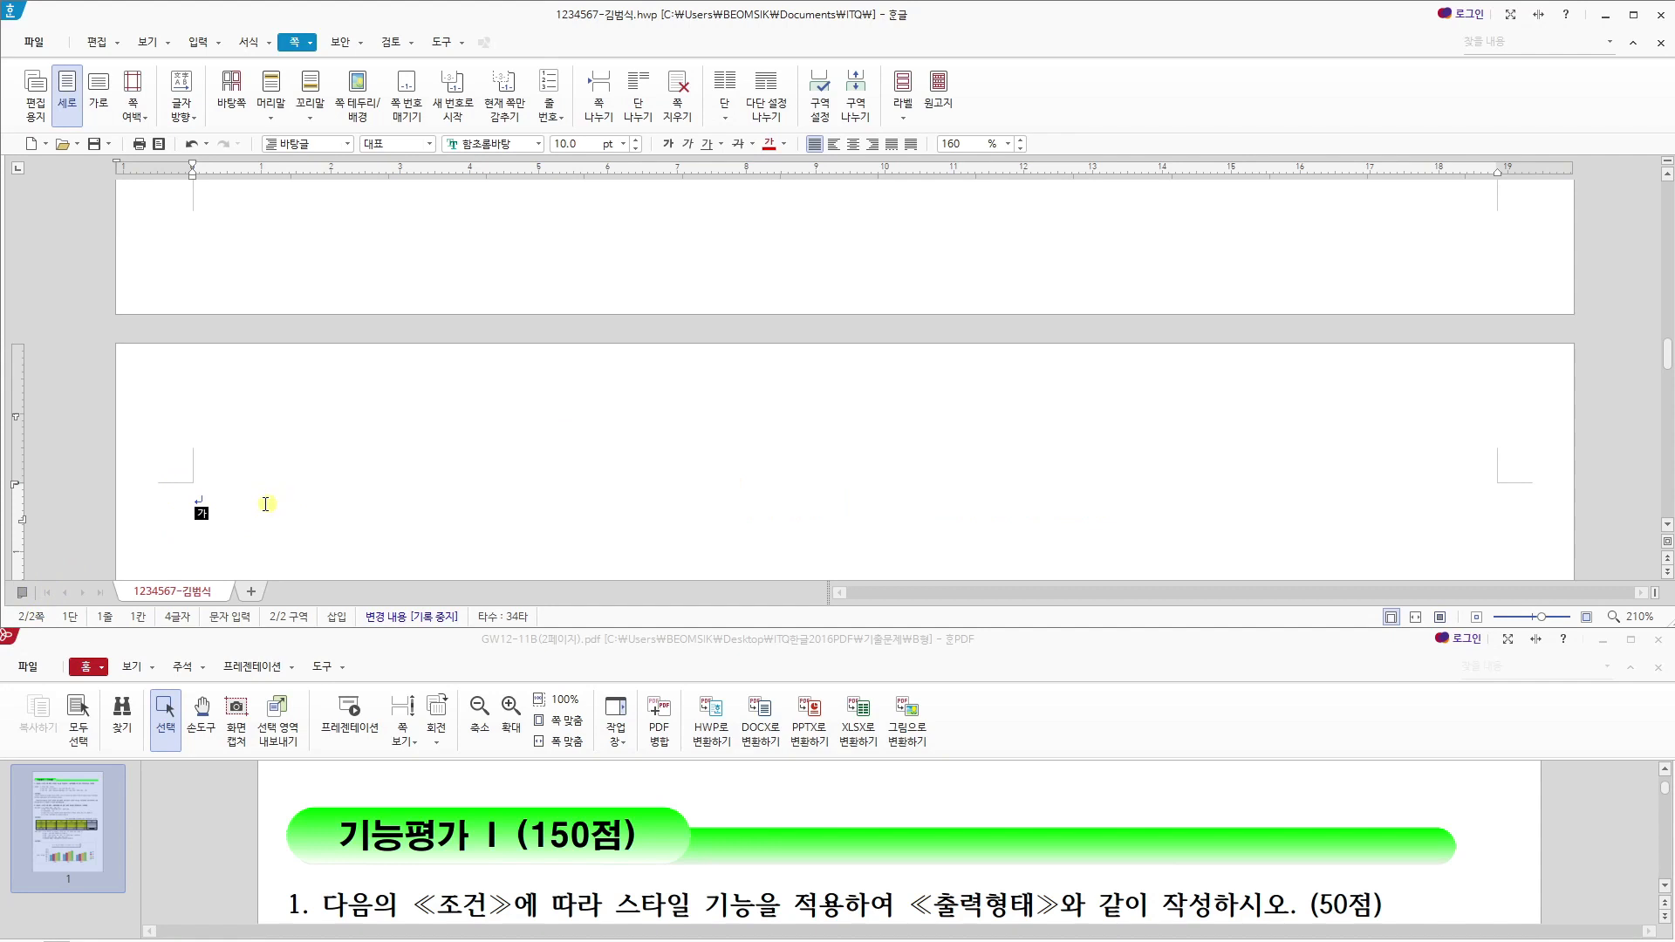
pyautogui.write('3.')
pyautogui.press('Return')
pyautogui.press('Return')
pyautogui.press('Return')
pyautogui.press('Return')
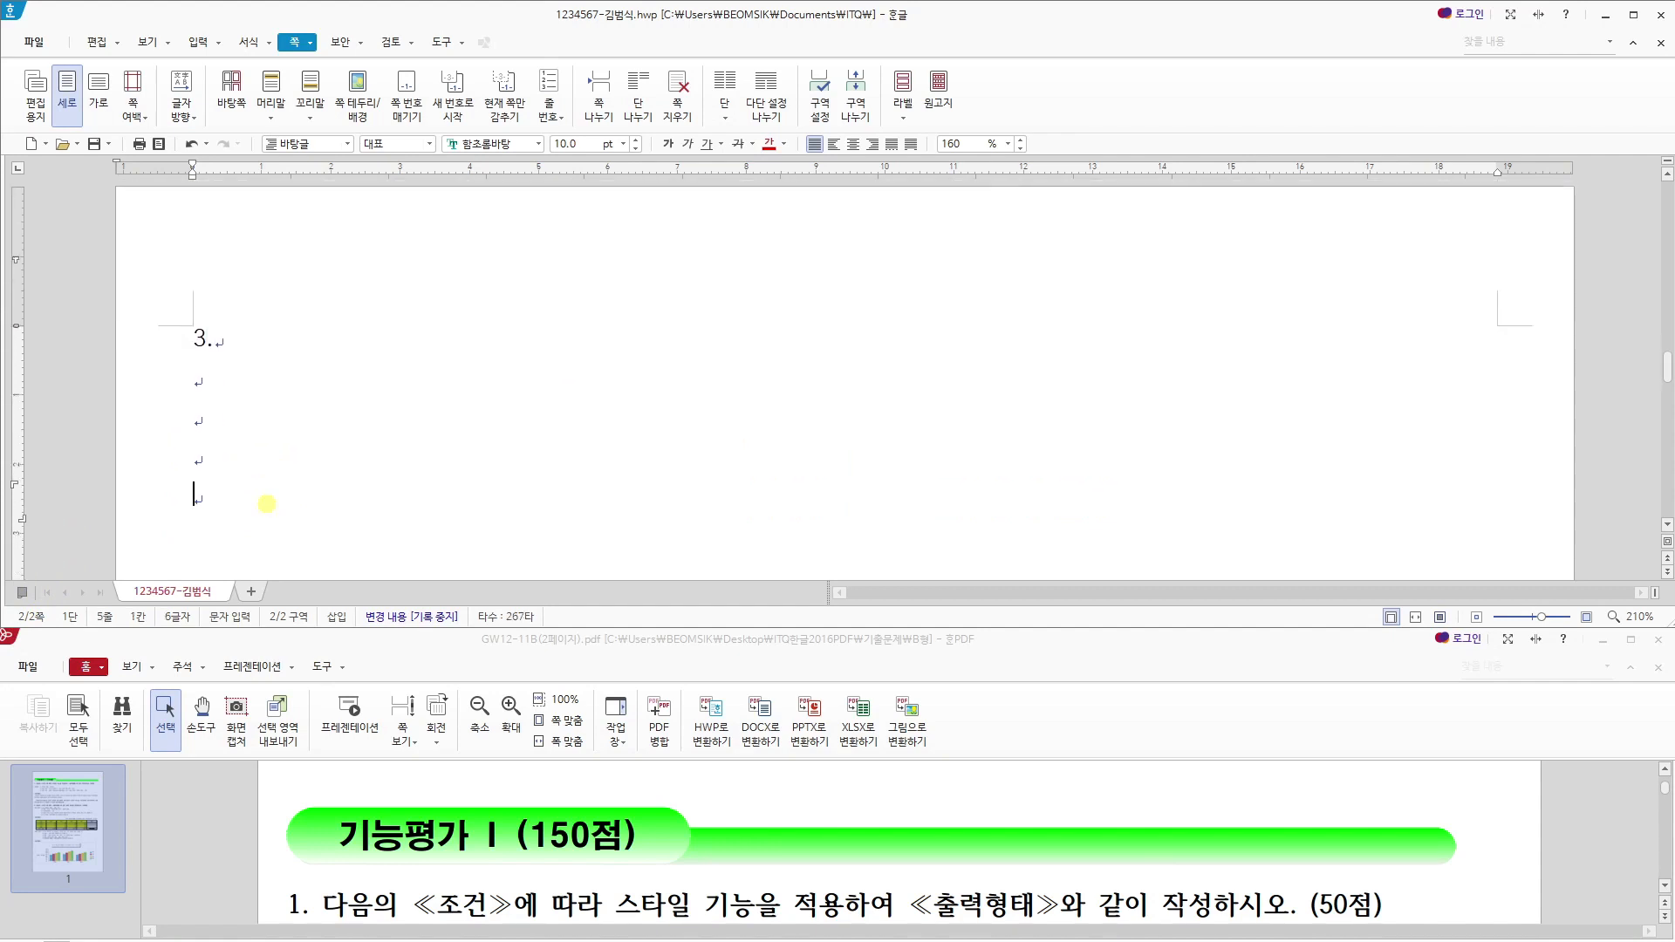
pyautogui.write('4.')
pyautogui.press('Return')
pyautogui.press('Return')
pyautogui.press('Return')
pyautogui.press('Return')
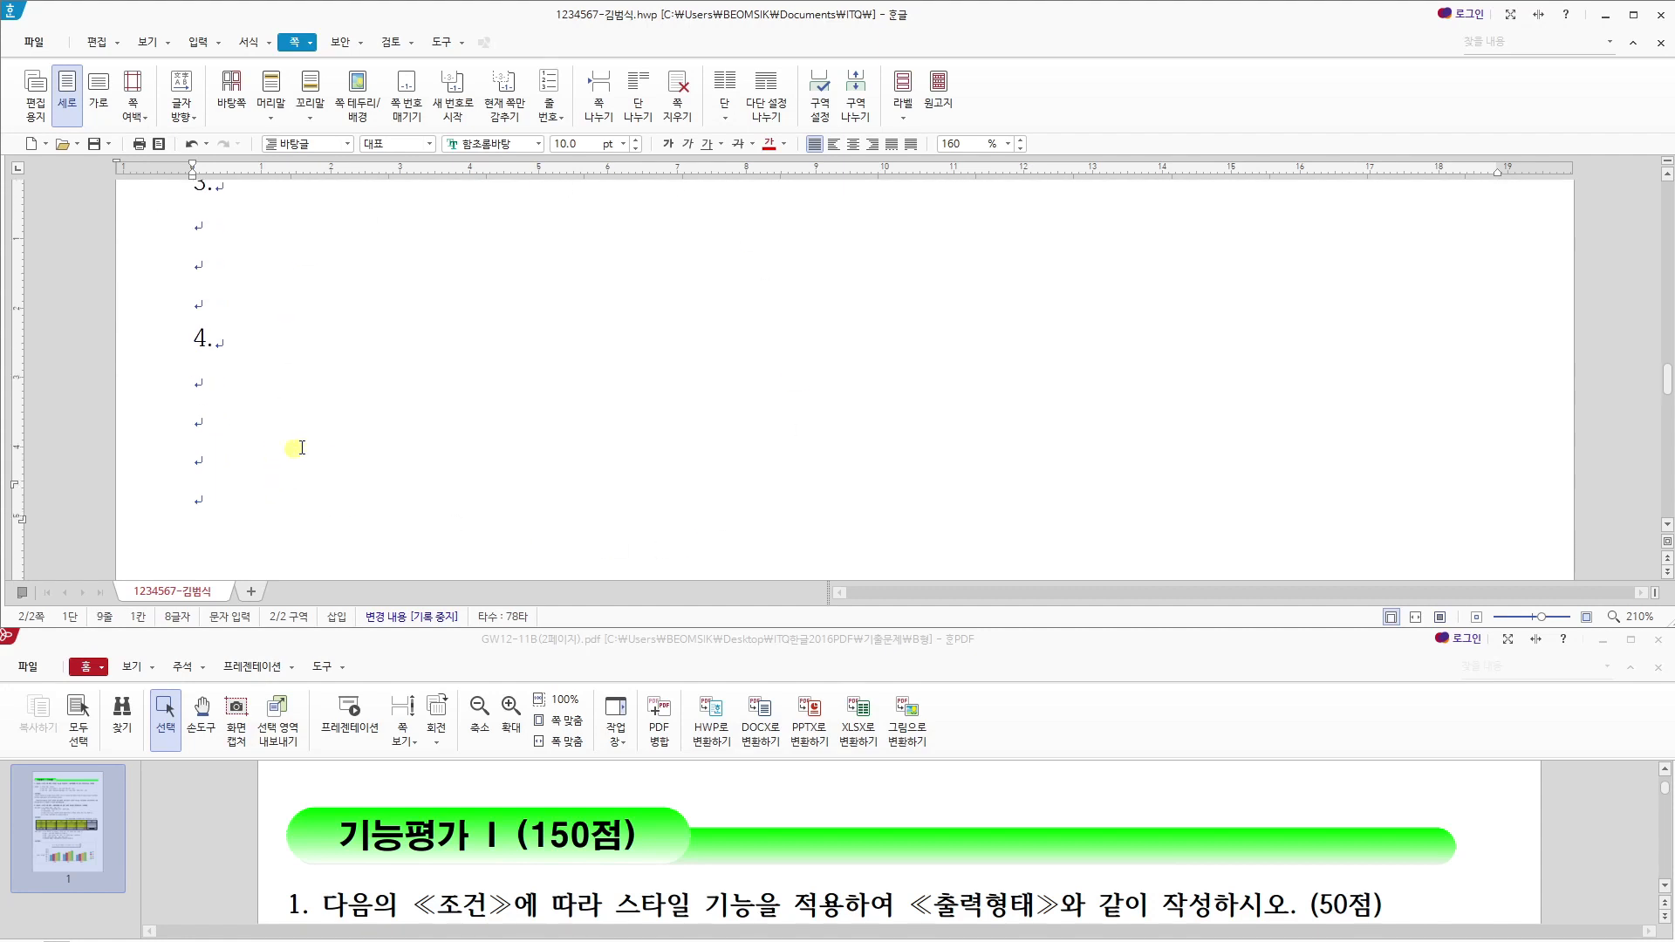
# - Insert a section break (구역 나누기) after question 4 and add a blank line on the third page
pyautogui.press('Hangul')
pyautogui.click(852, 99)
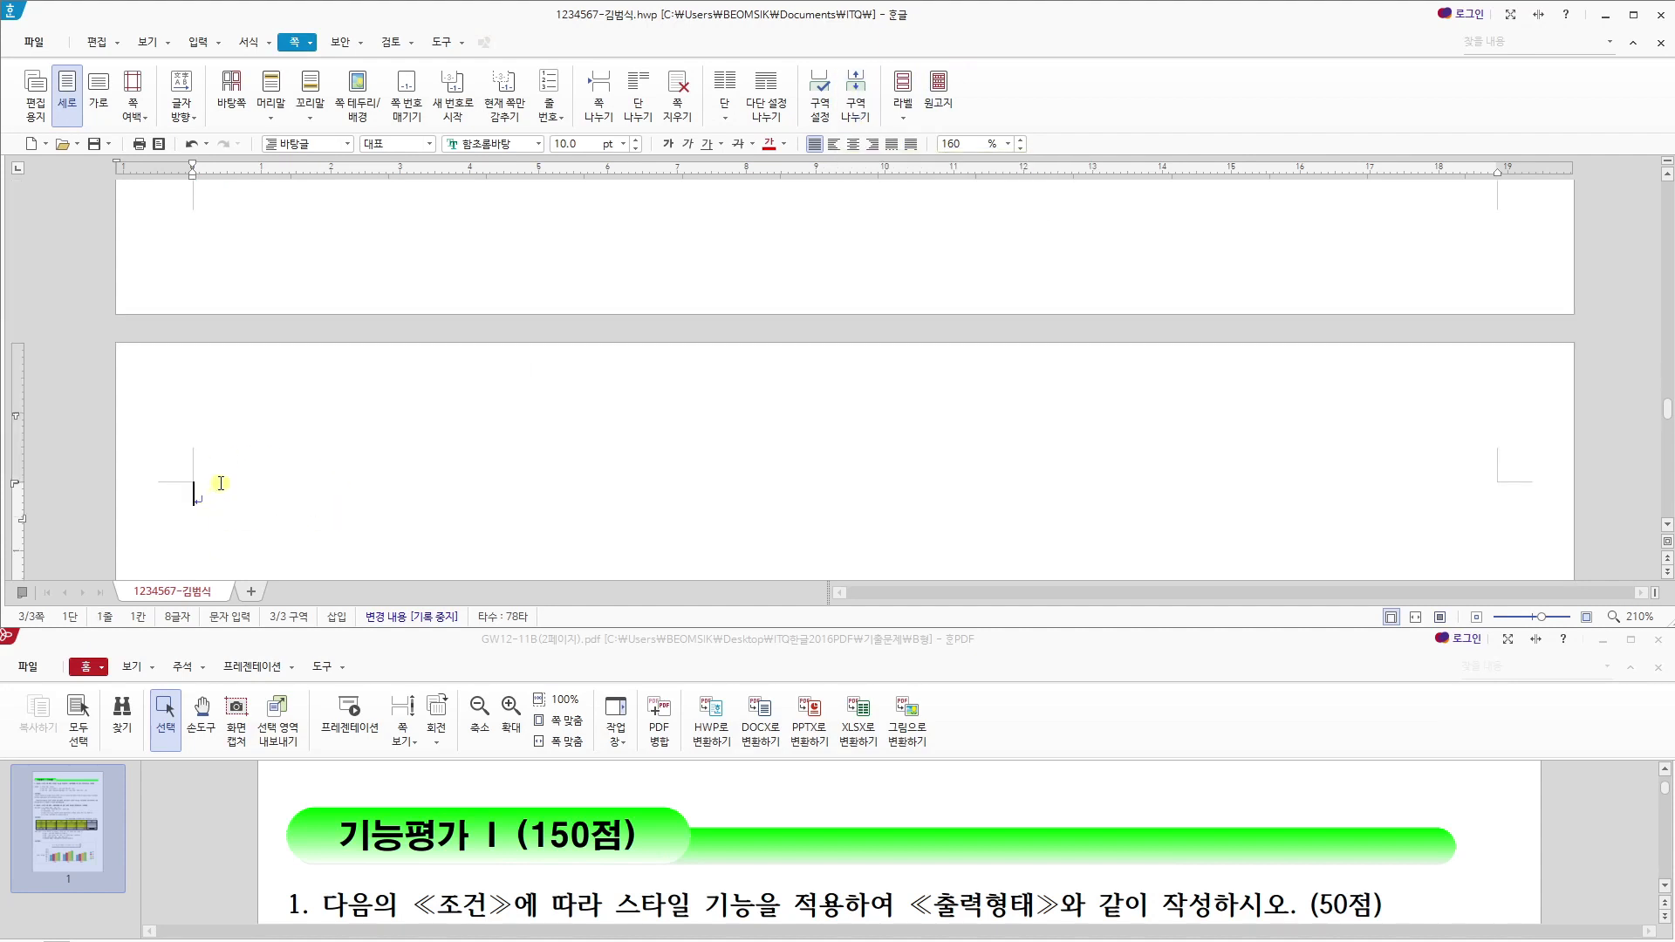
pyautogui.press('Return')
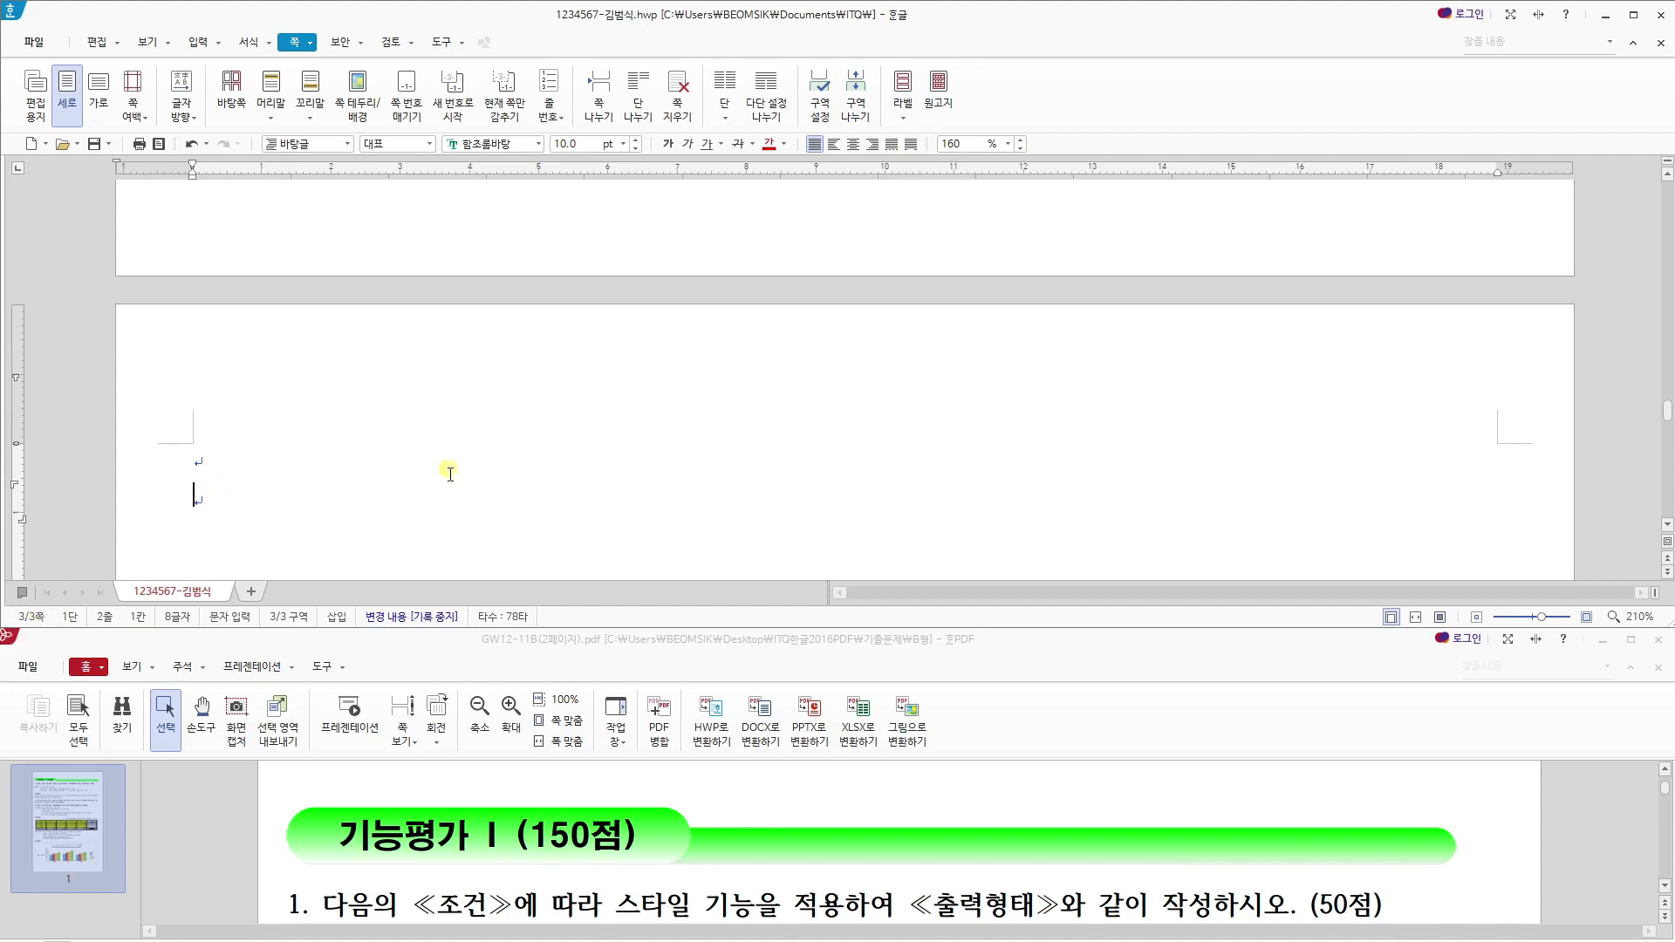
# - Return to the first page and place the cursor on the second blank line below "1."
pyautogui.scroll(5, 503, 455)
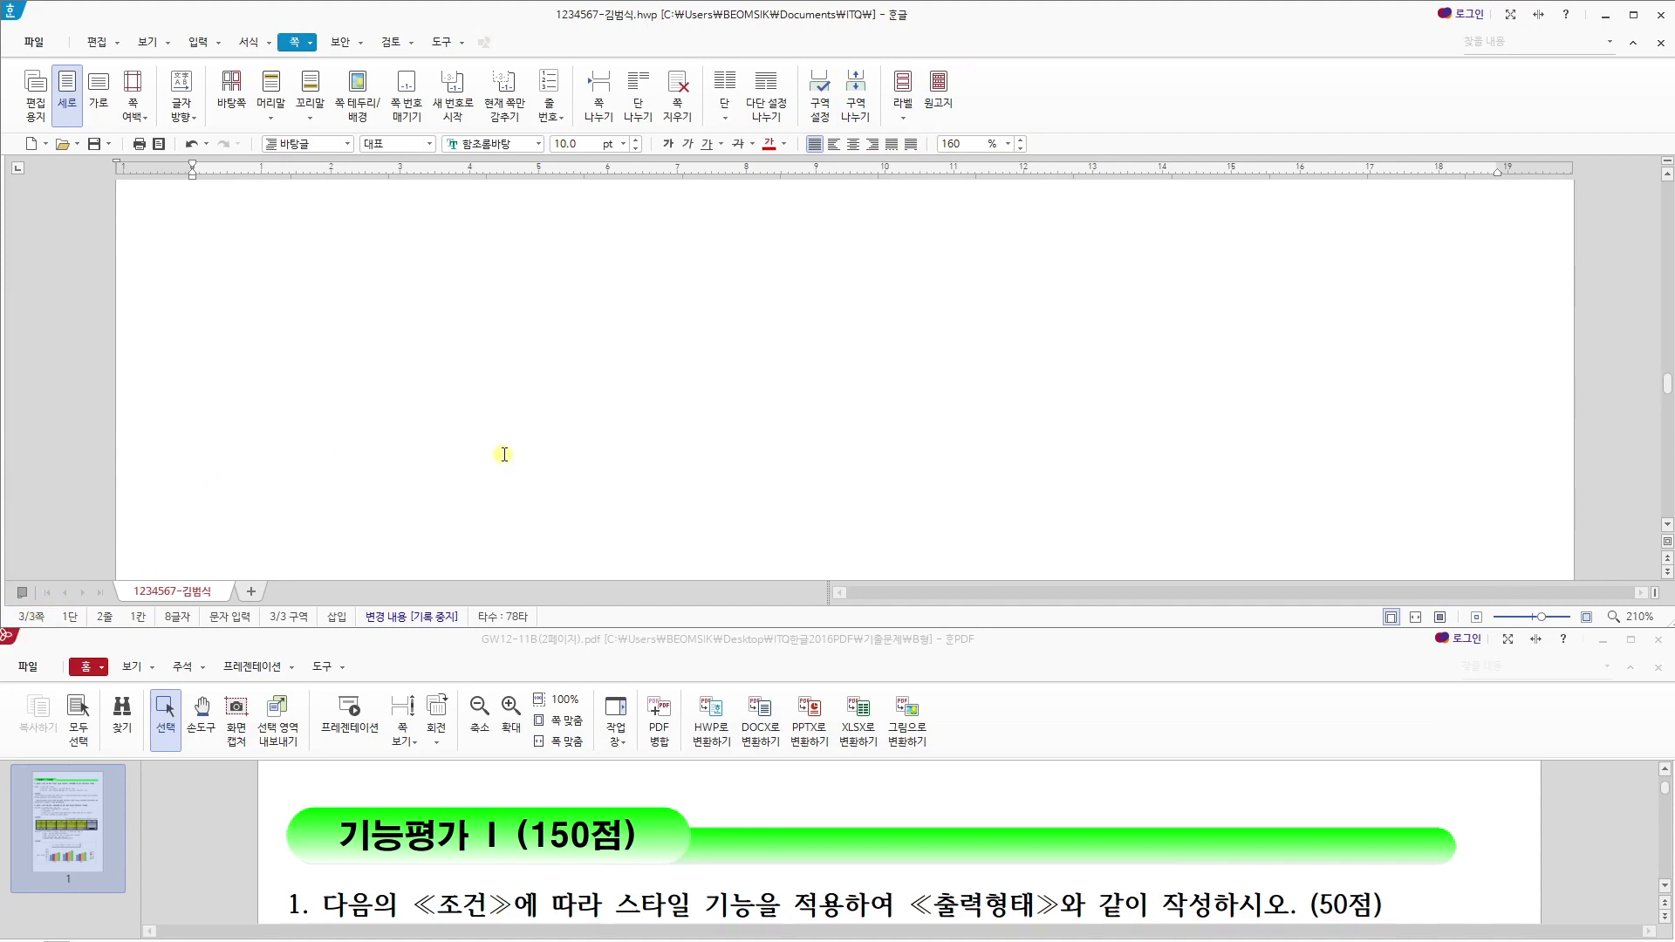
pyautogui.scroll(8, 305, 375)
pyautogui.click(290, 367)
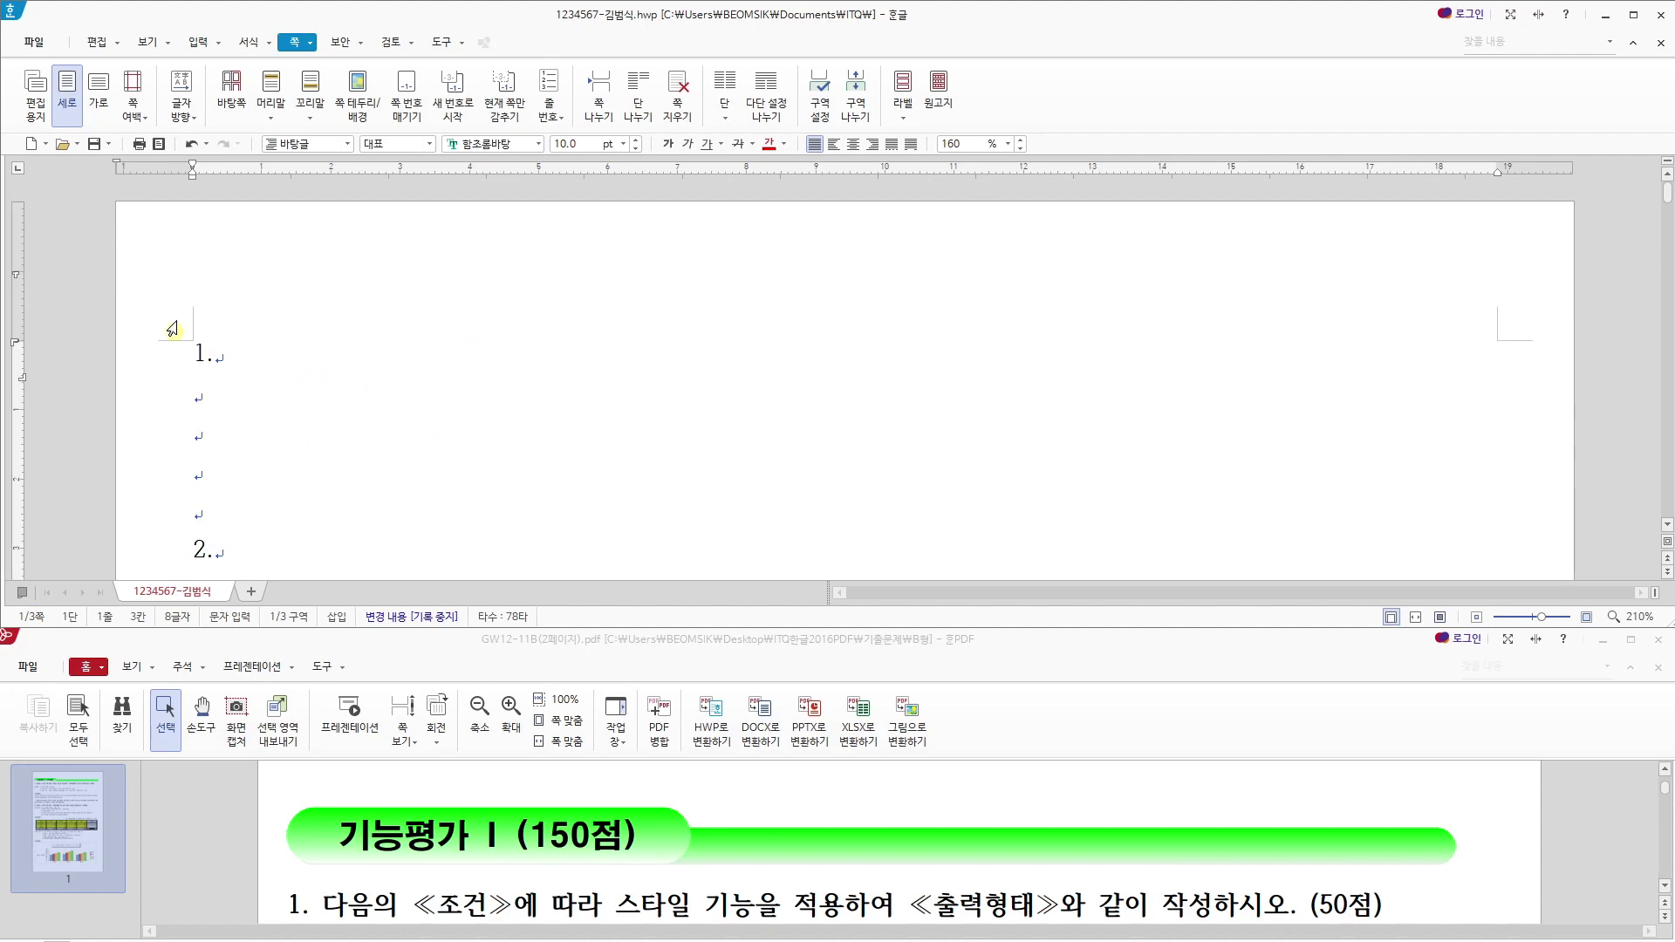
pyautogui.click(301, 411)
pyautogui.click(289, 449)
pyautogui.click(273, 416)
pyautogui.click(272, 435)
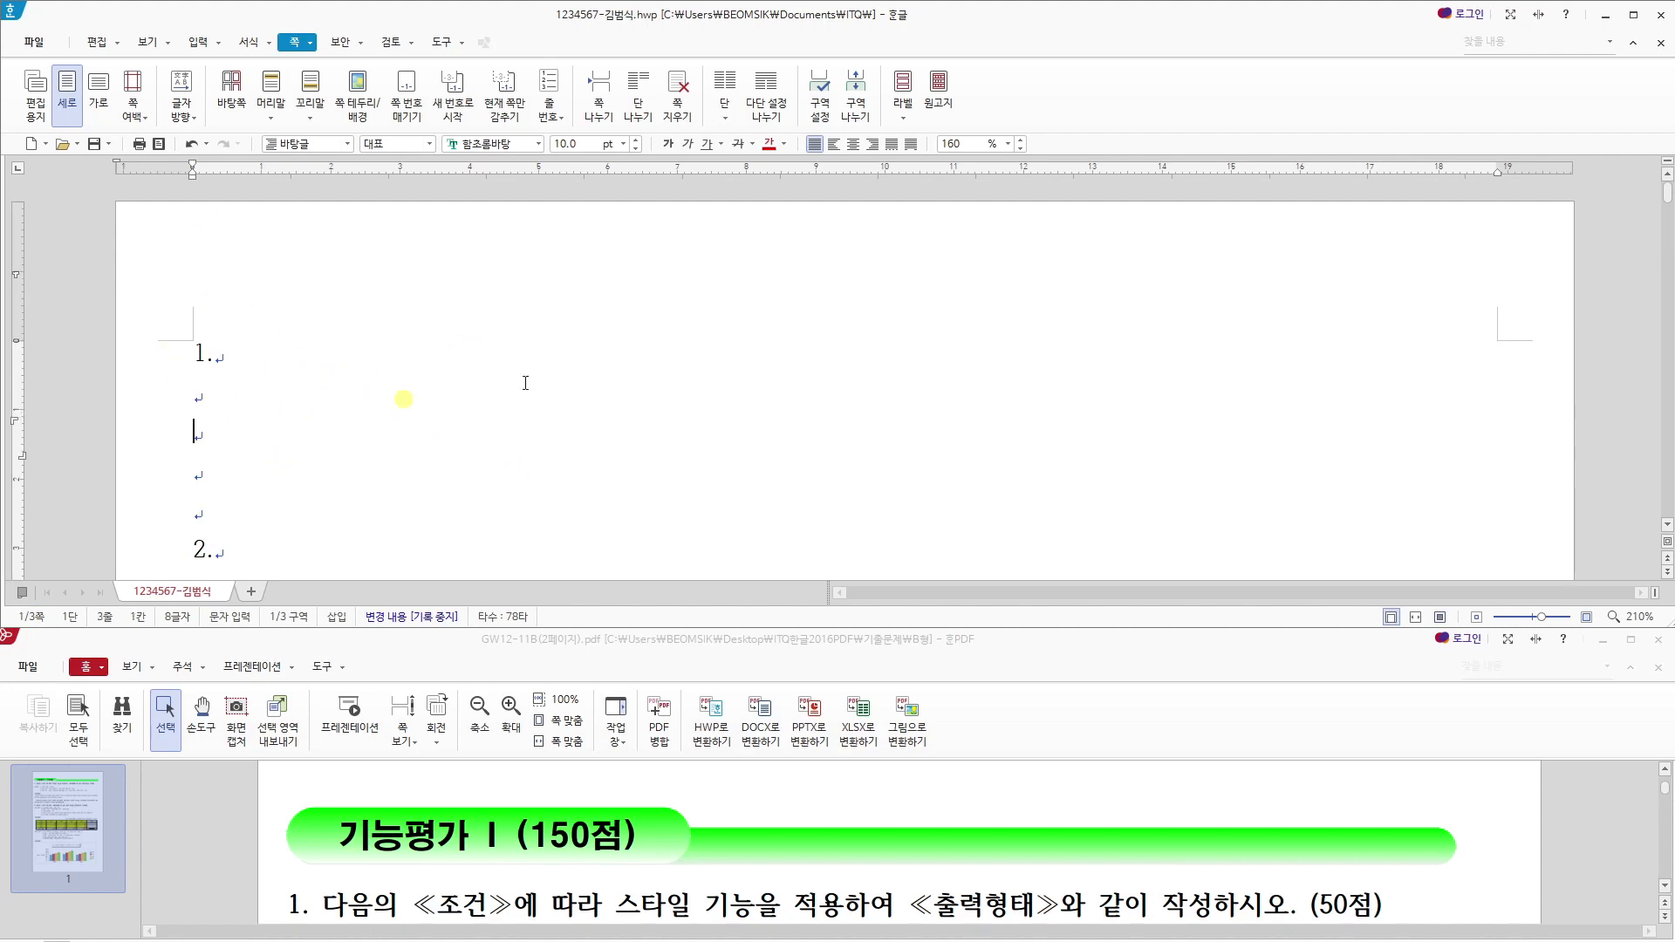
# - Enlarge the 기능평가 I exam PDF and examine question 1's style conditions and its 출력형태 paragraphs
pyautogui.click(689, 650)
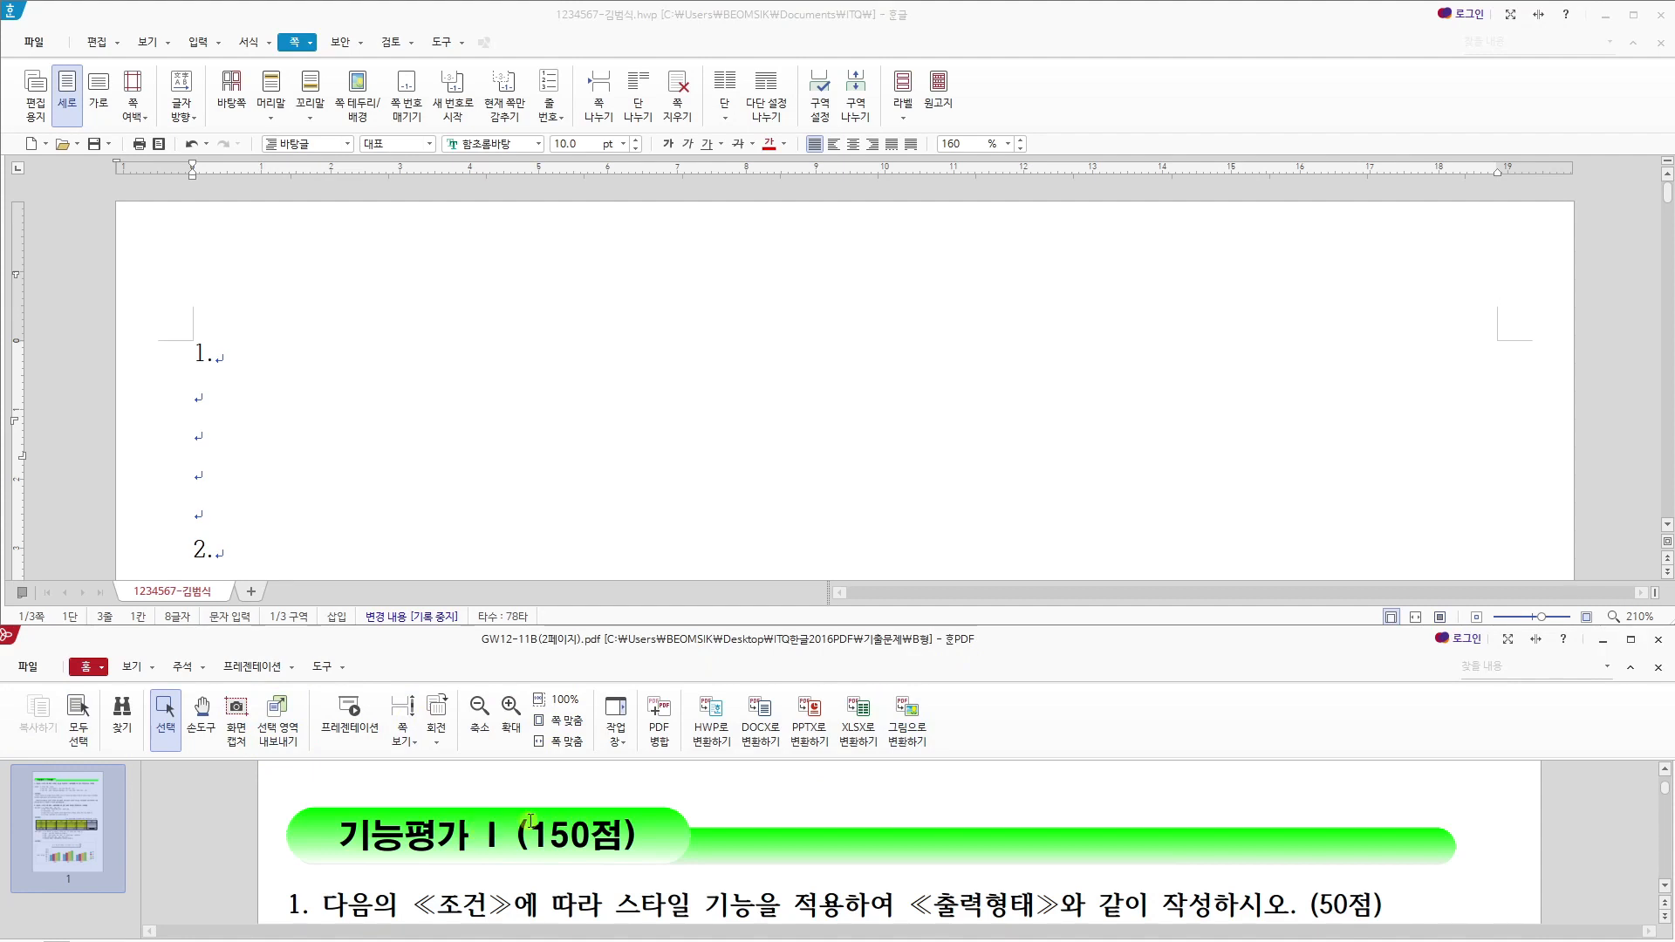
pyautogui.scroll(-2, 558, 819)
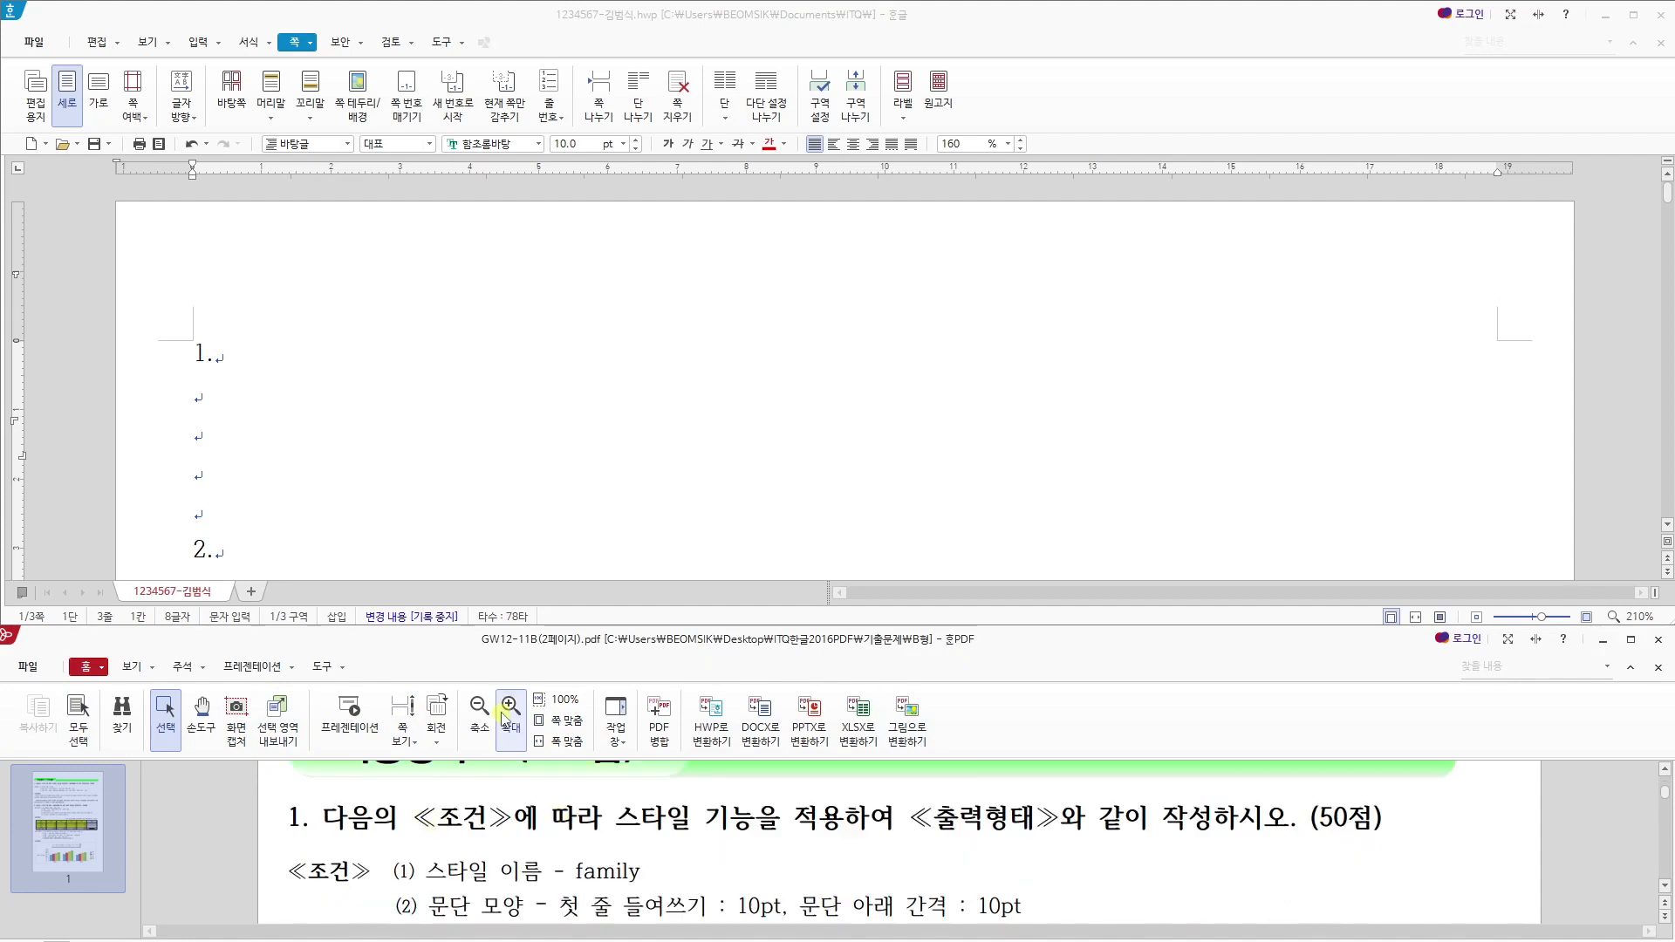
pyautogui.moveTo(537, 640); pyautogui.dragTo(593, 4)
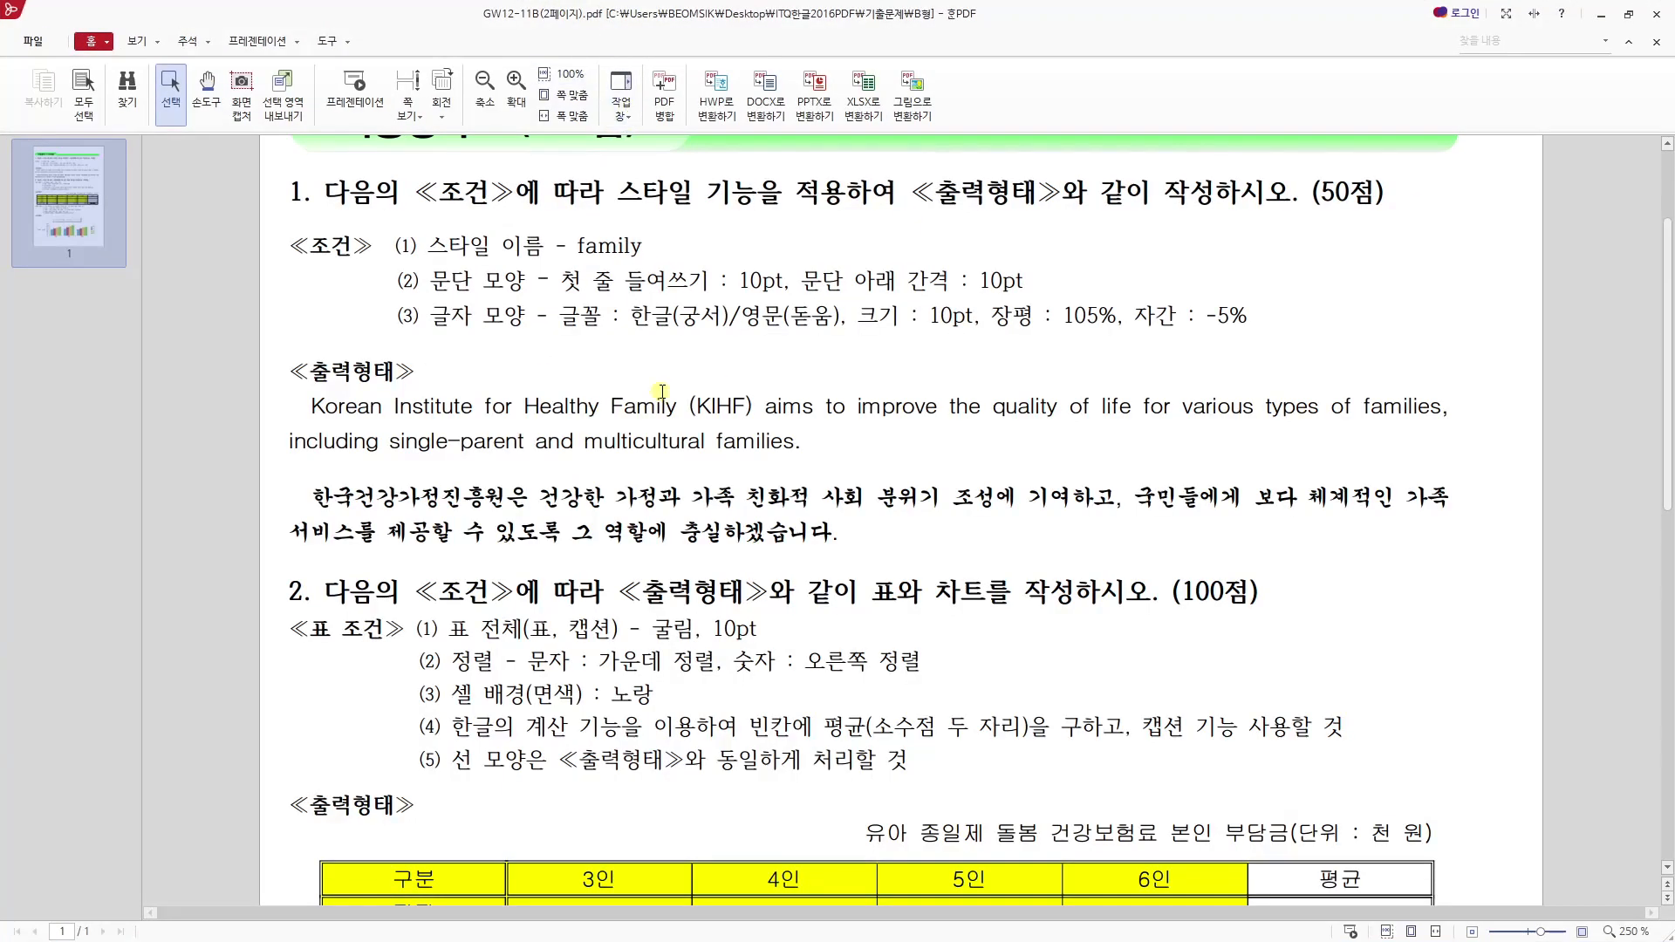
pyautogui.scroll(3, 663, 391)
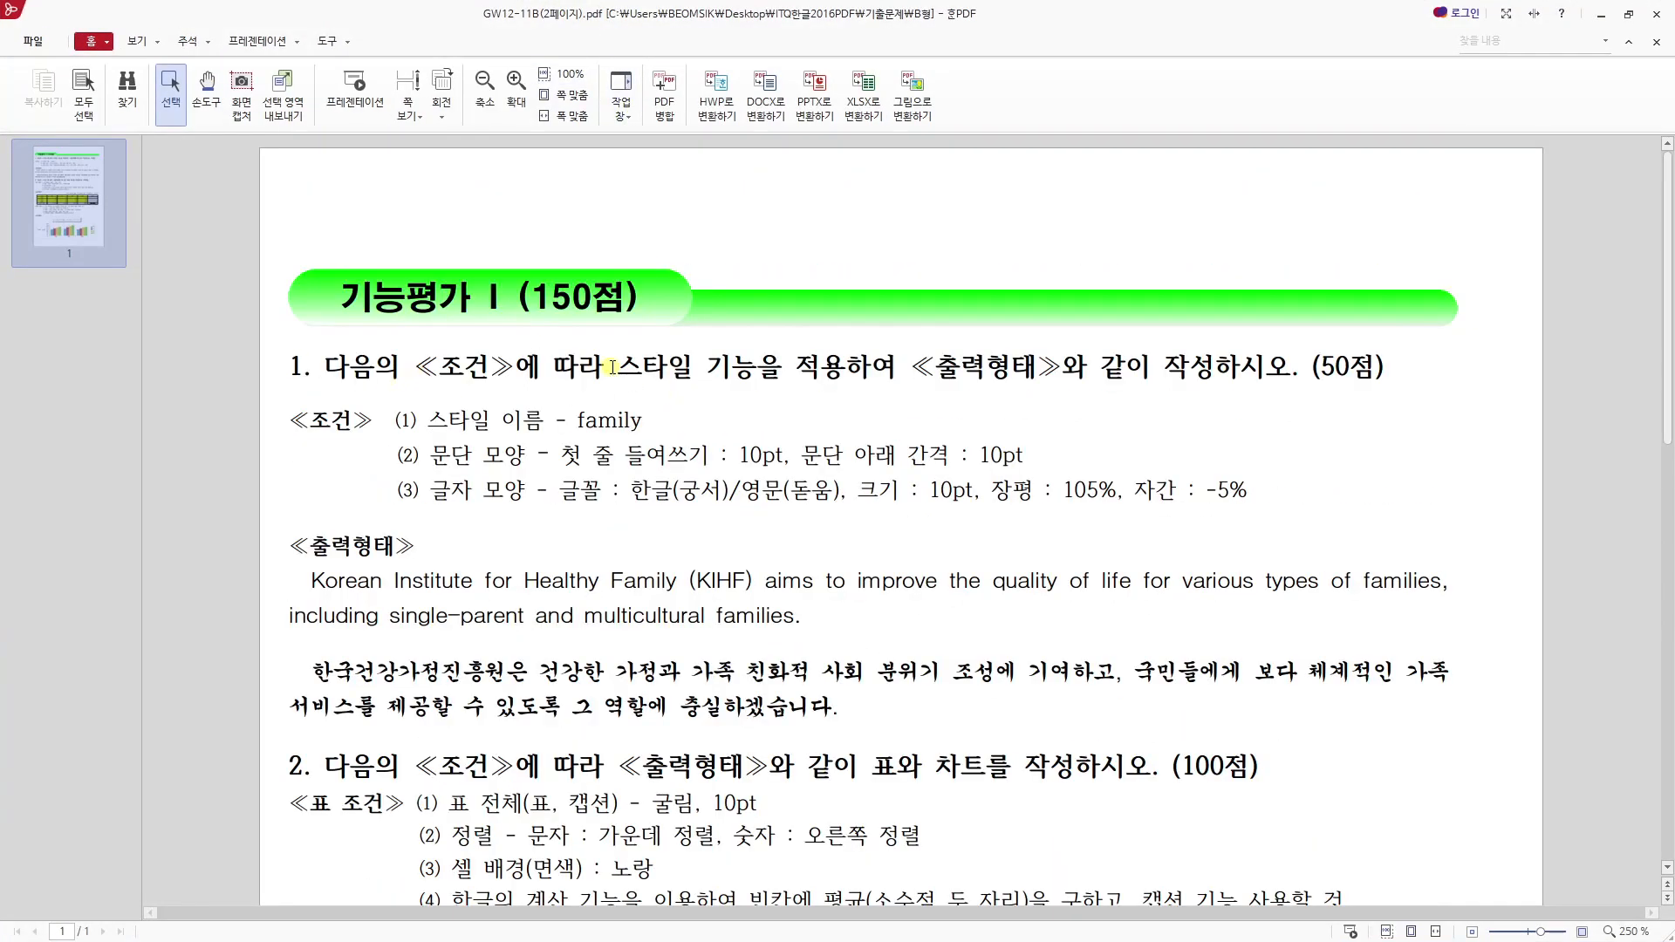
pyautogui.moveTo(619, 366); pyautogui.dragTo(1035, 368)
pyautogui.moveTo(1129, 368); pyautogui.dragTo(1183, 367)
pyautogui.click(1106, 439)
pyautogui.moveTo(310, 578); pyautogui.dragTo(898, 706)
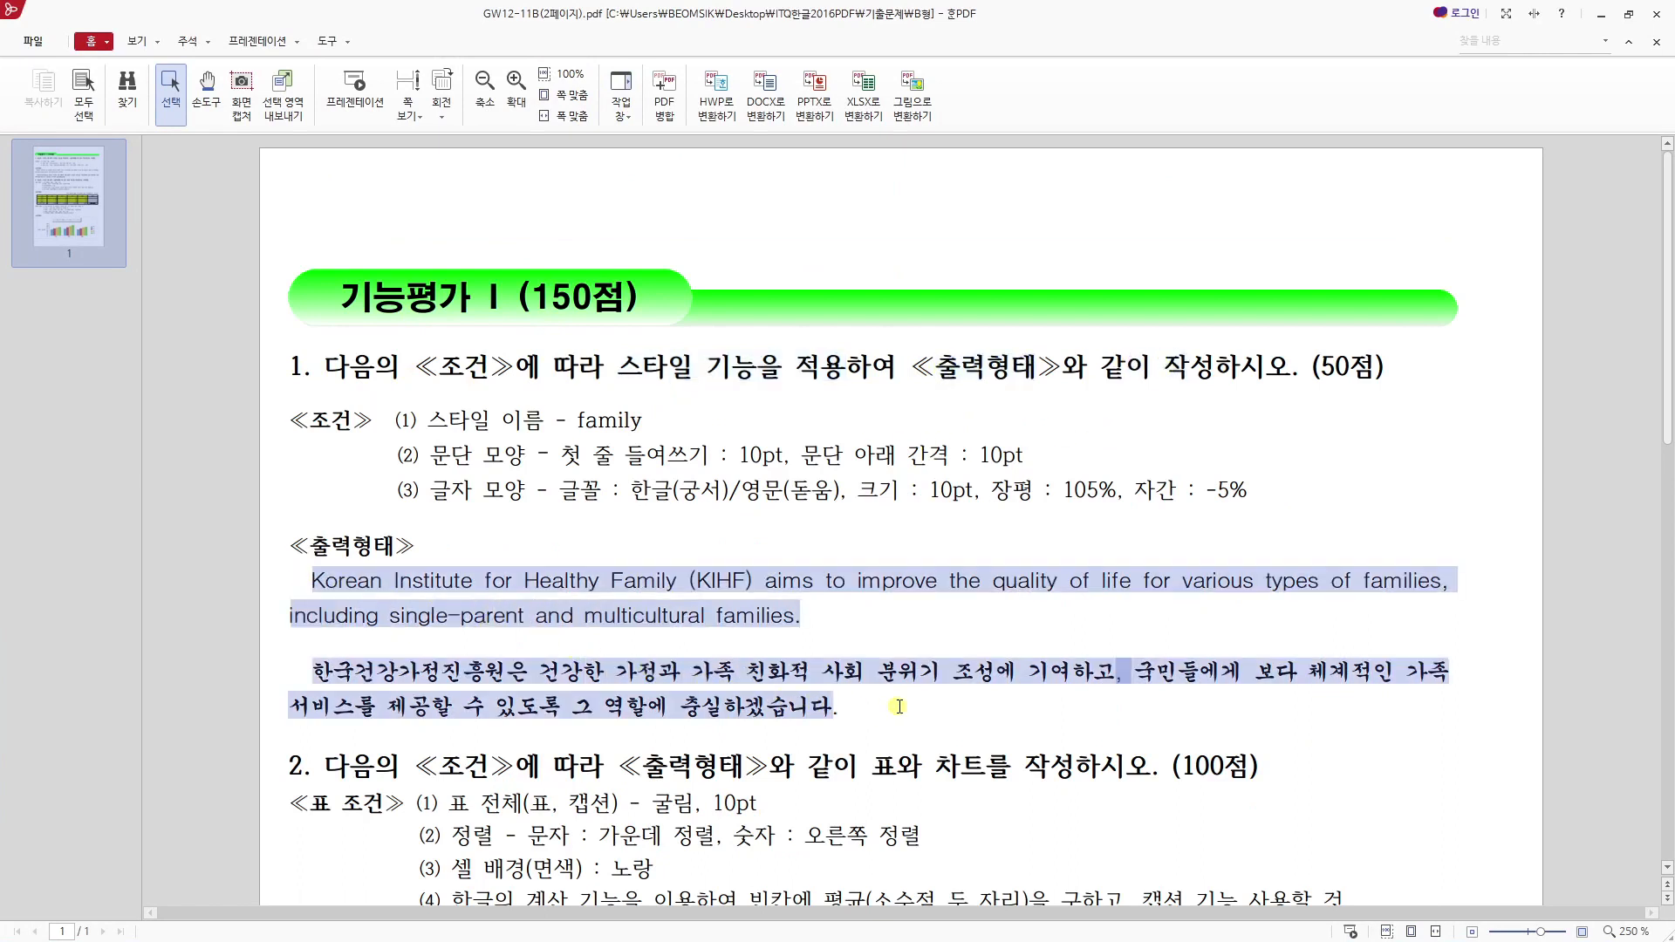
pyautogui.click(849, 703)
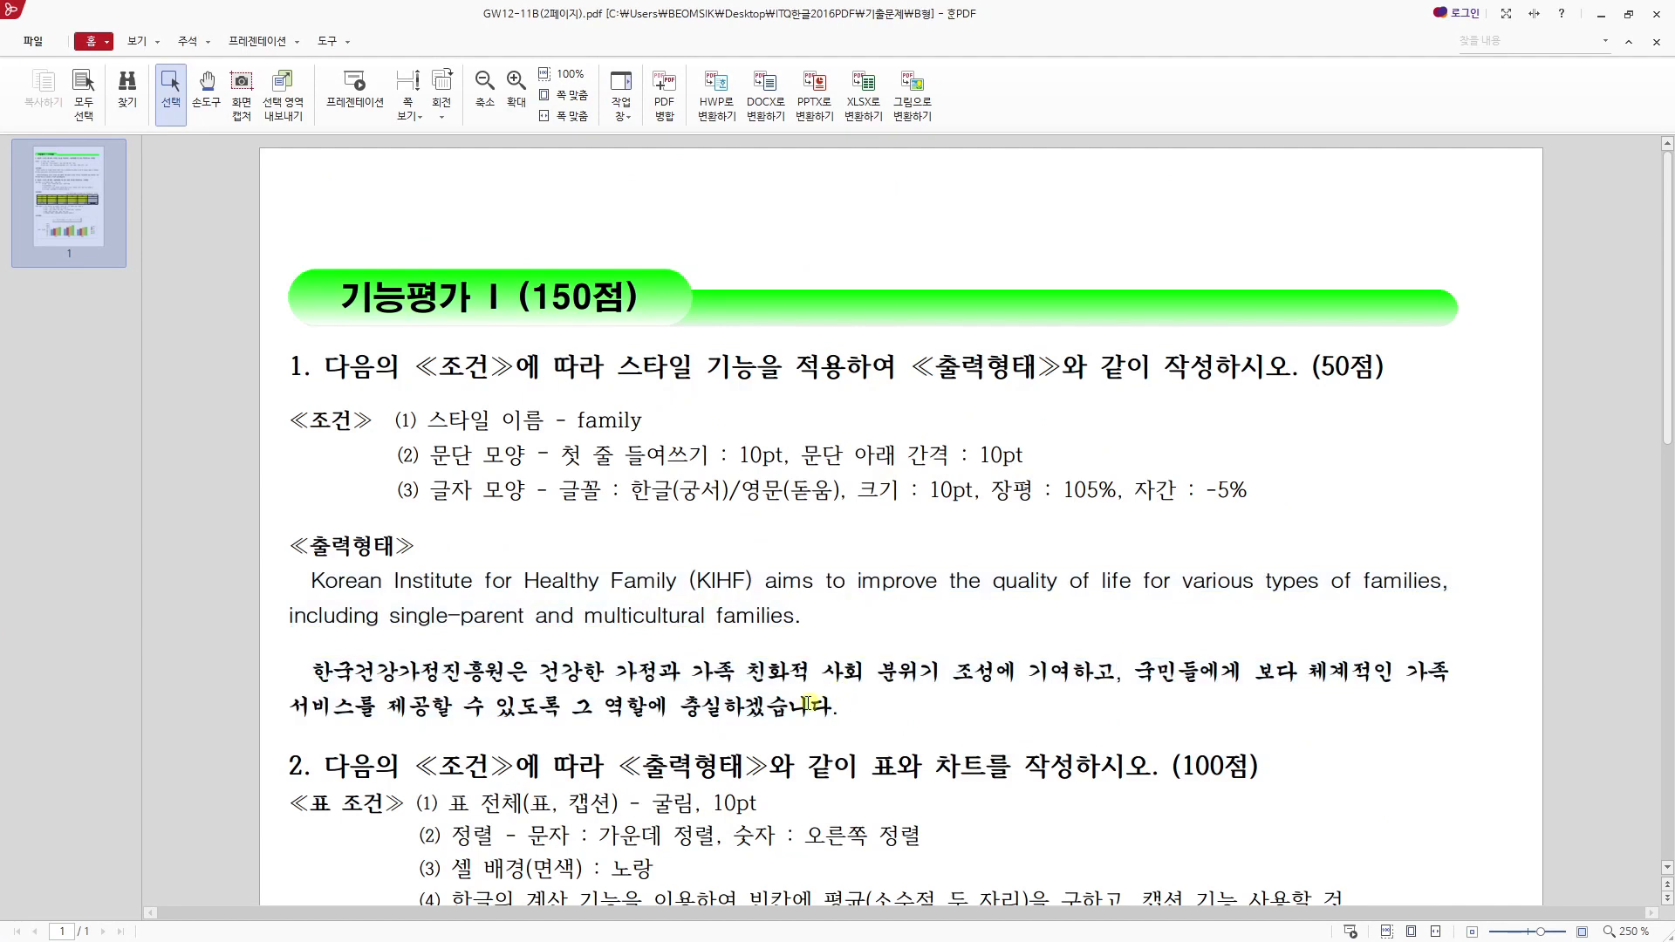
pyautogui.moveTo(312, 577); pyautogui.dragTo(836, 714)
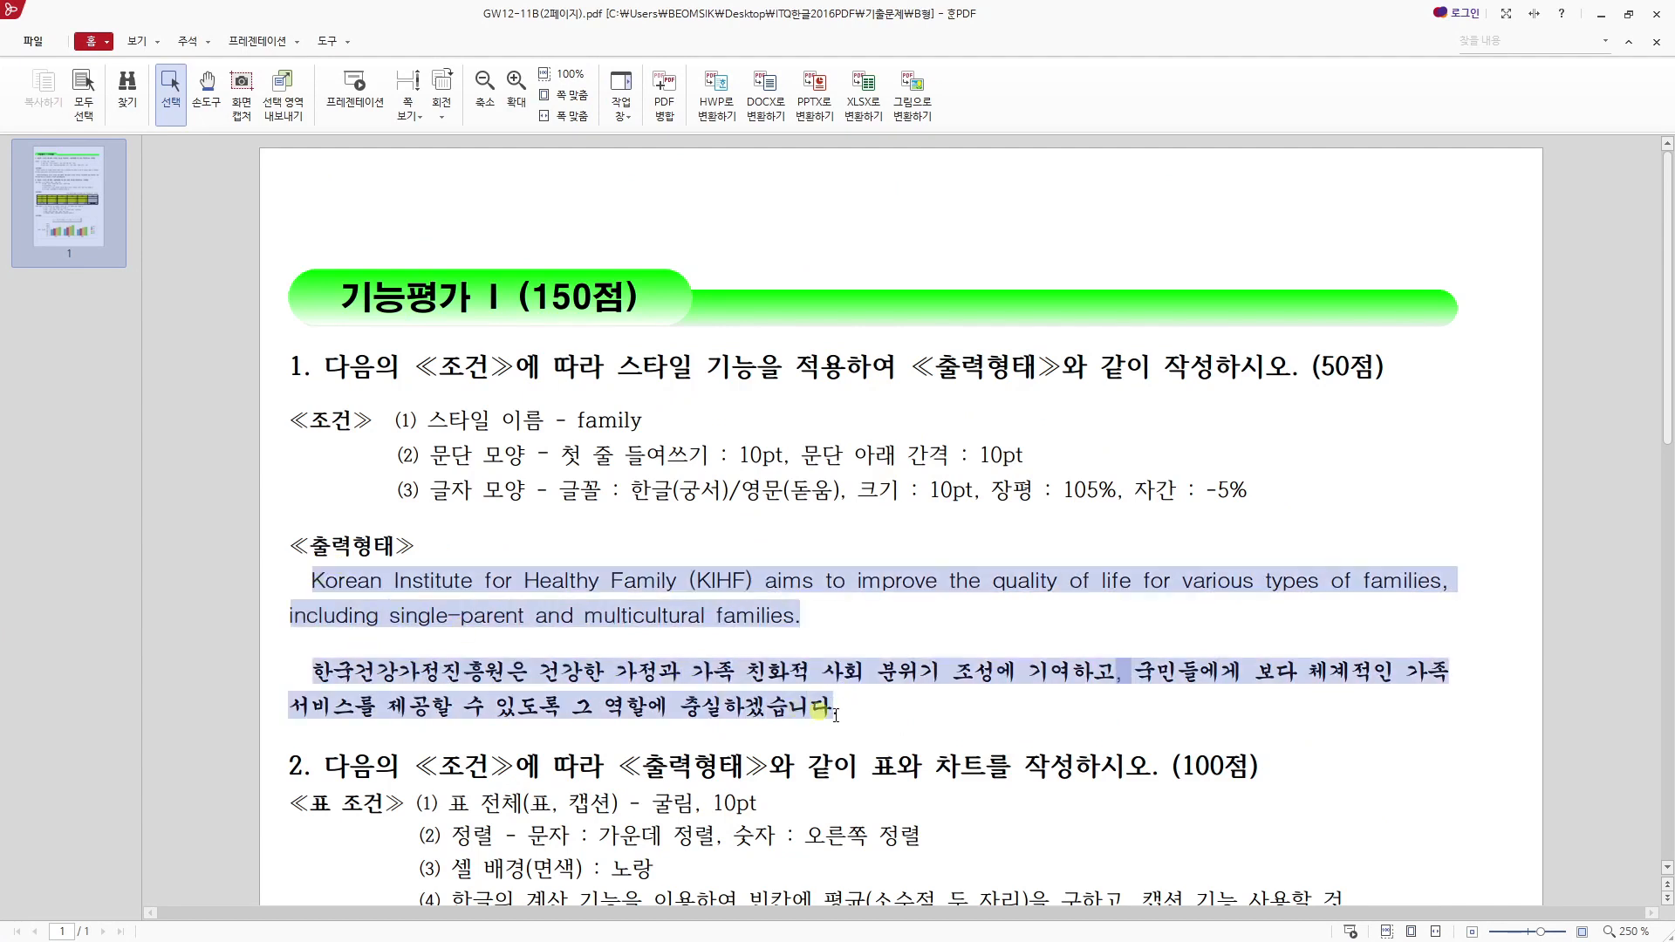
pyautogui.moveTo(397, 421); pyautogui.dragTo(1259, 487)
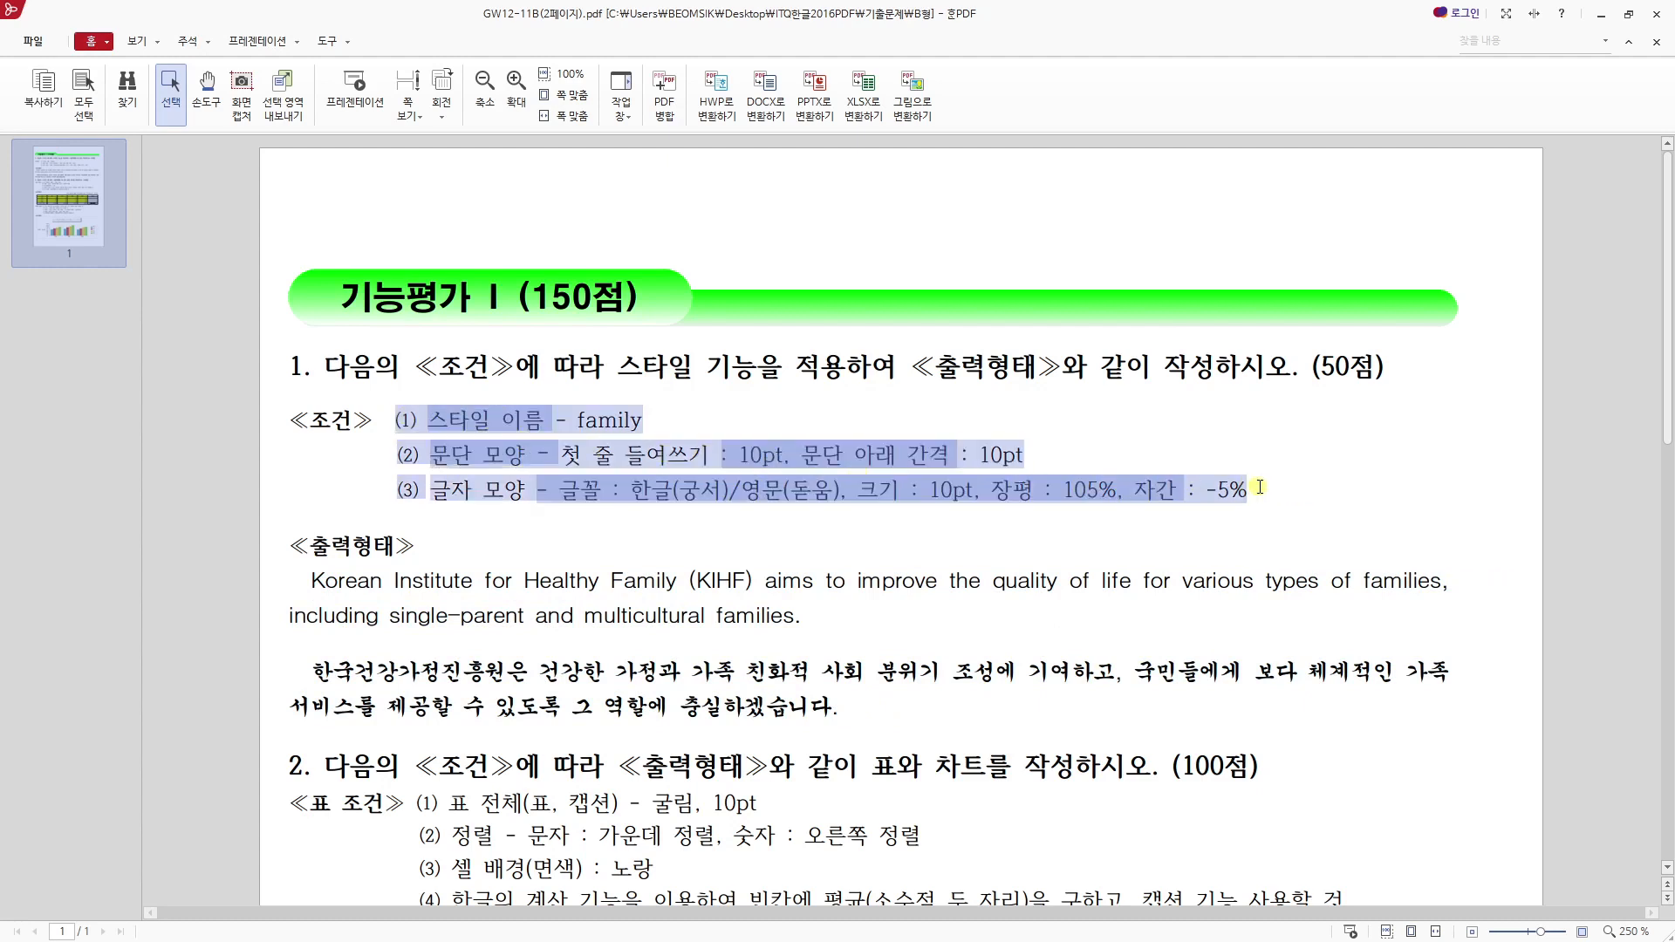
pyautogui.moveTo(965, 503); pyautogui.dragTo(935, 504)
# - Place the exam PDF window below the answer document and bring question 1's 출력형태 text into view
pyautogui.moveTo(708, 27); pyautogui.dragTo(714, 652)
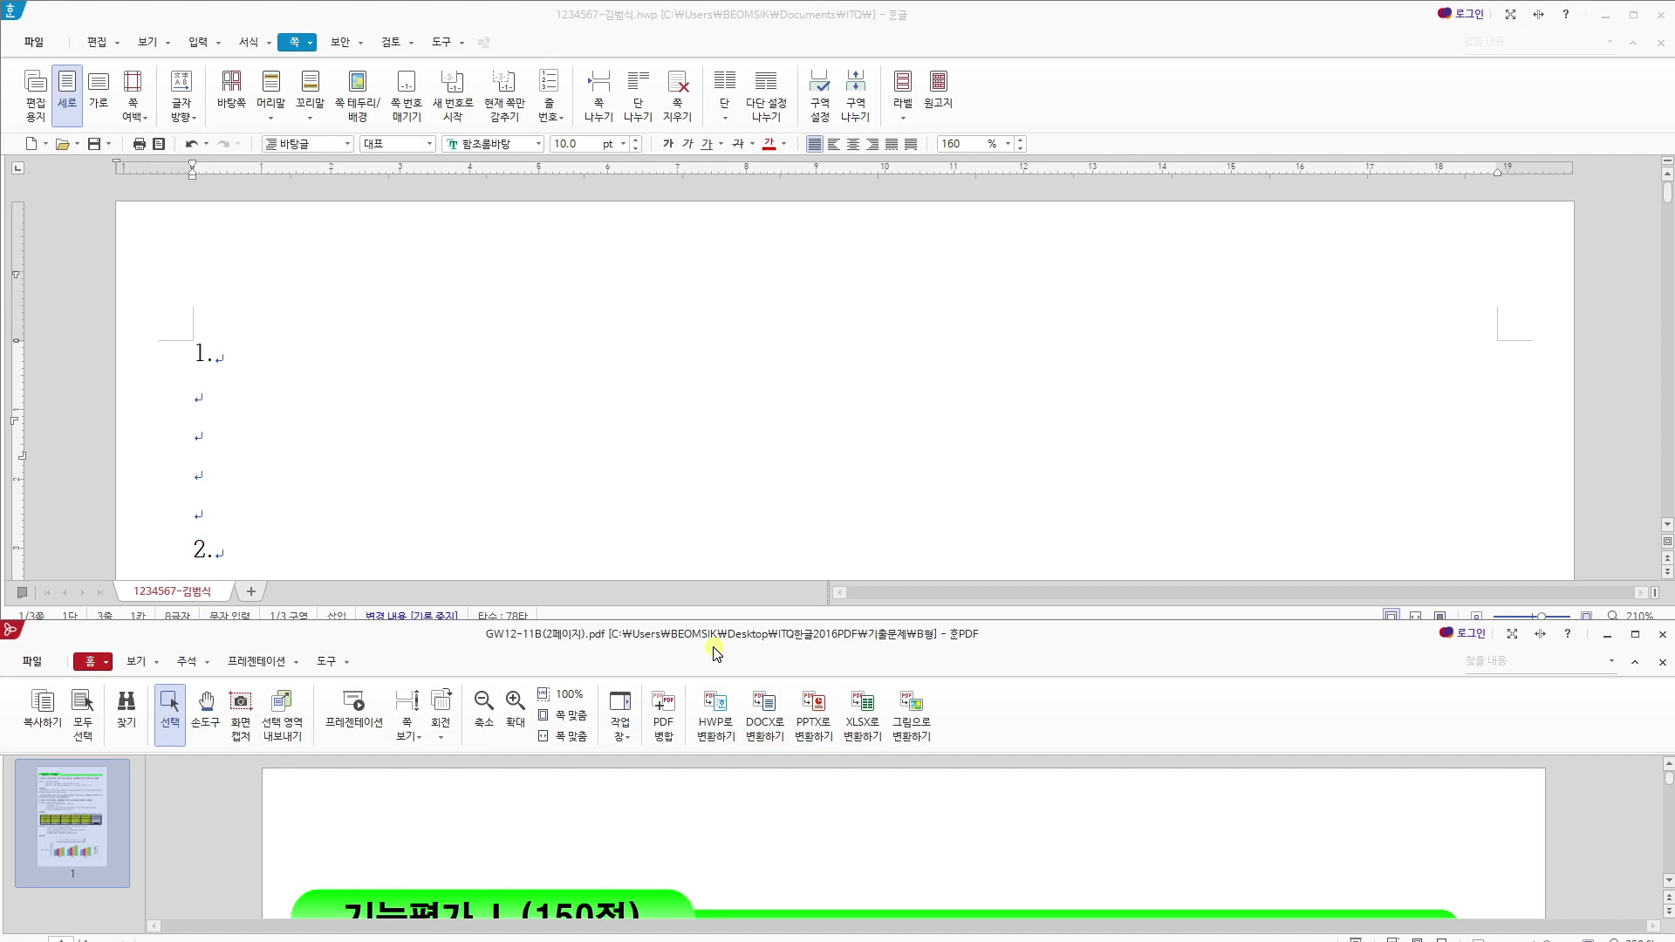
pyautogui.click(859, 18)
pyautogui.moveTo(610, 640); pyautogui.dragTo(617, 630)
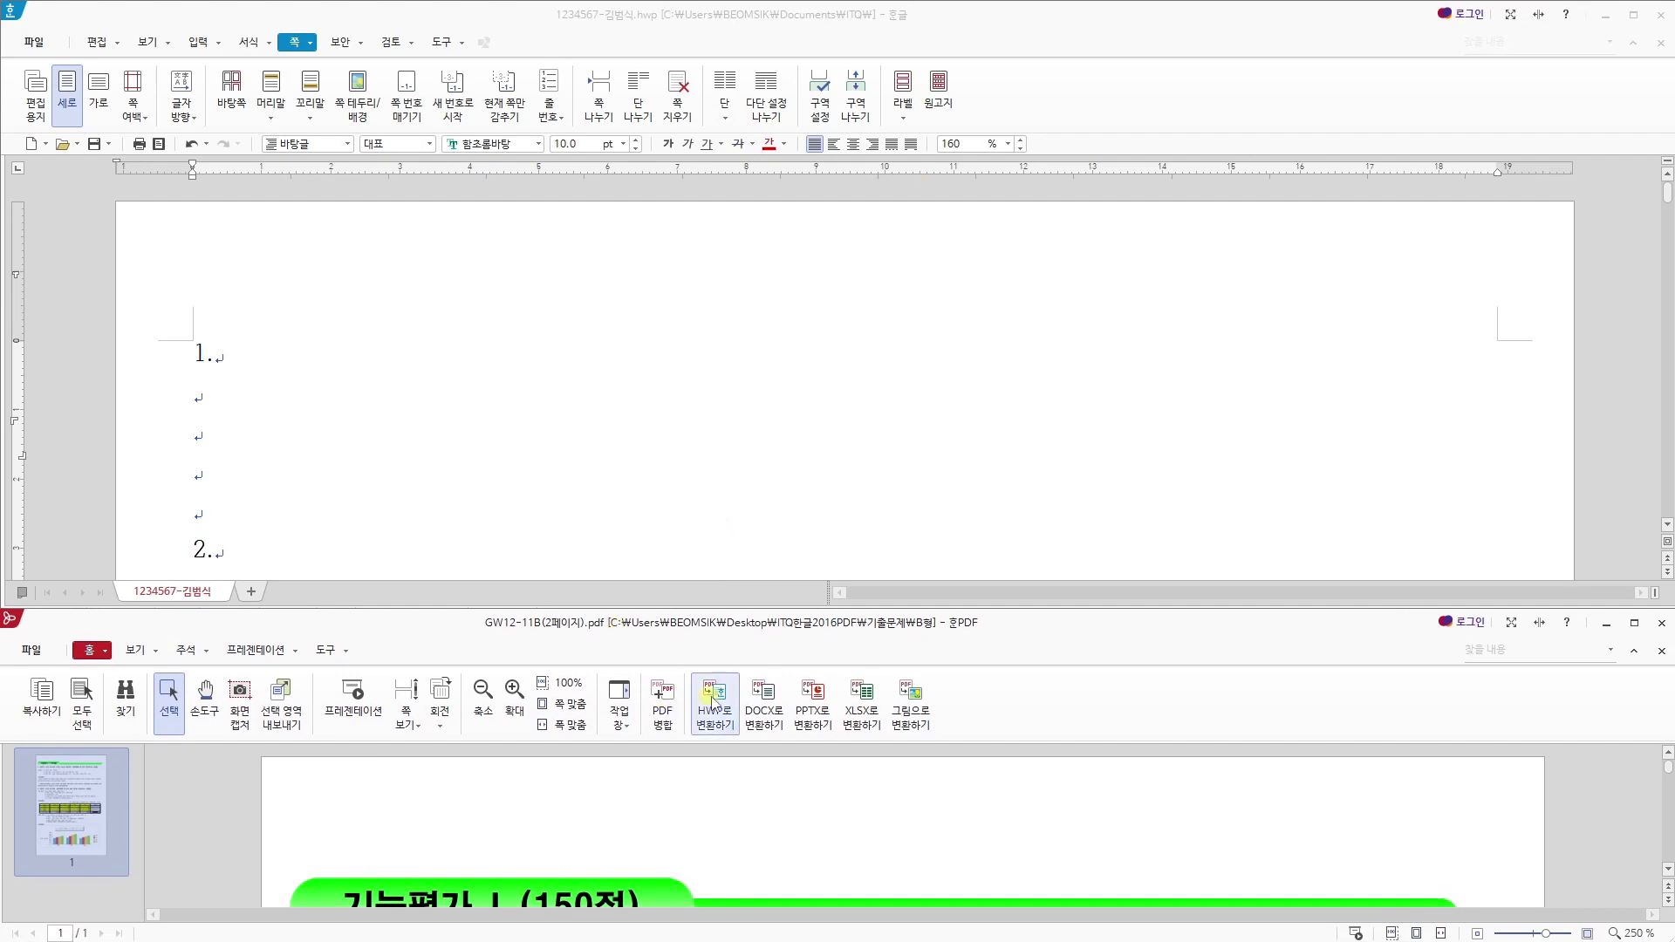
pyautogui.scroll(-6, 738, 776)
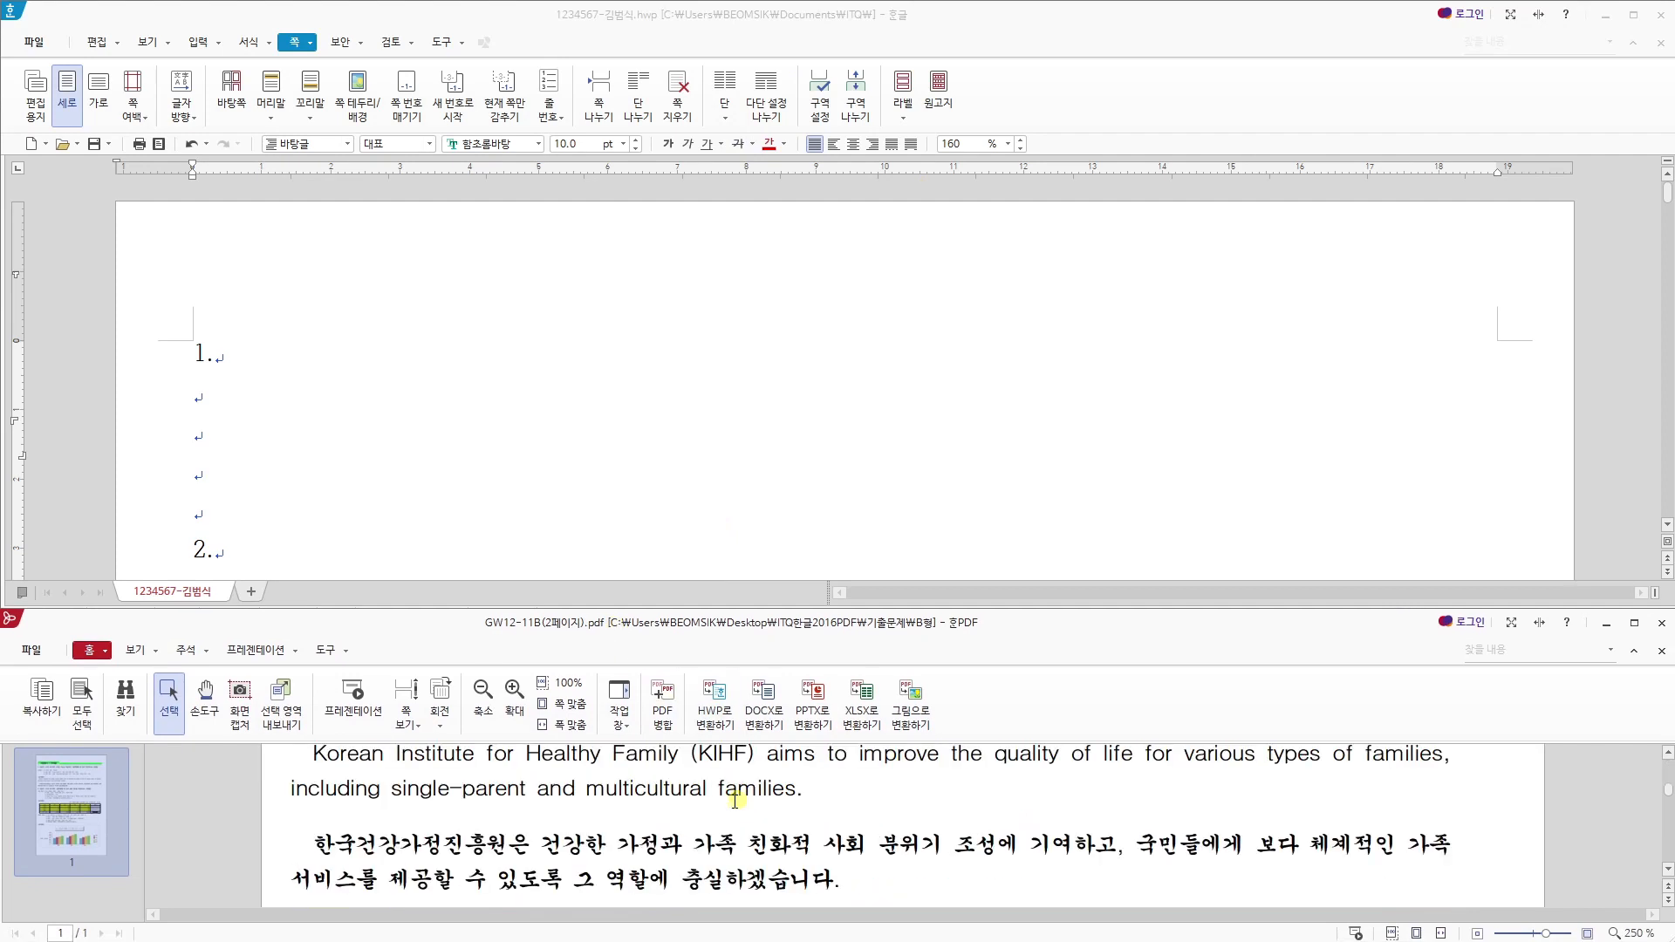
pyautogui.click(360, 784)
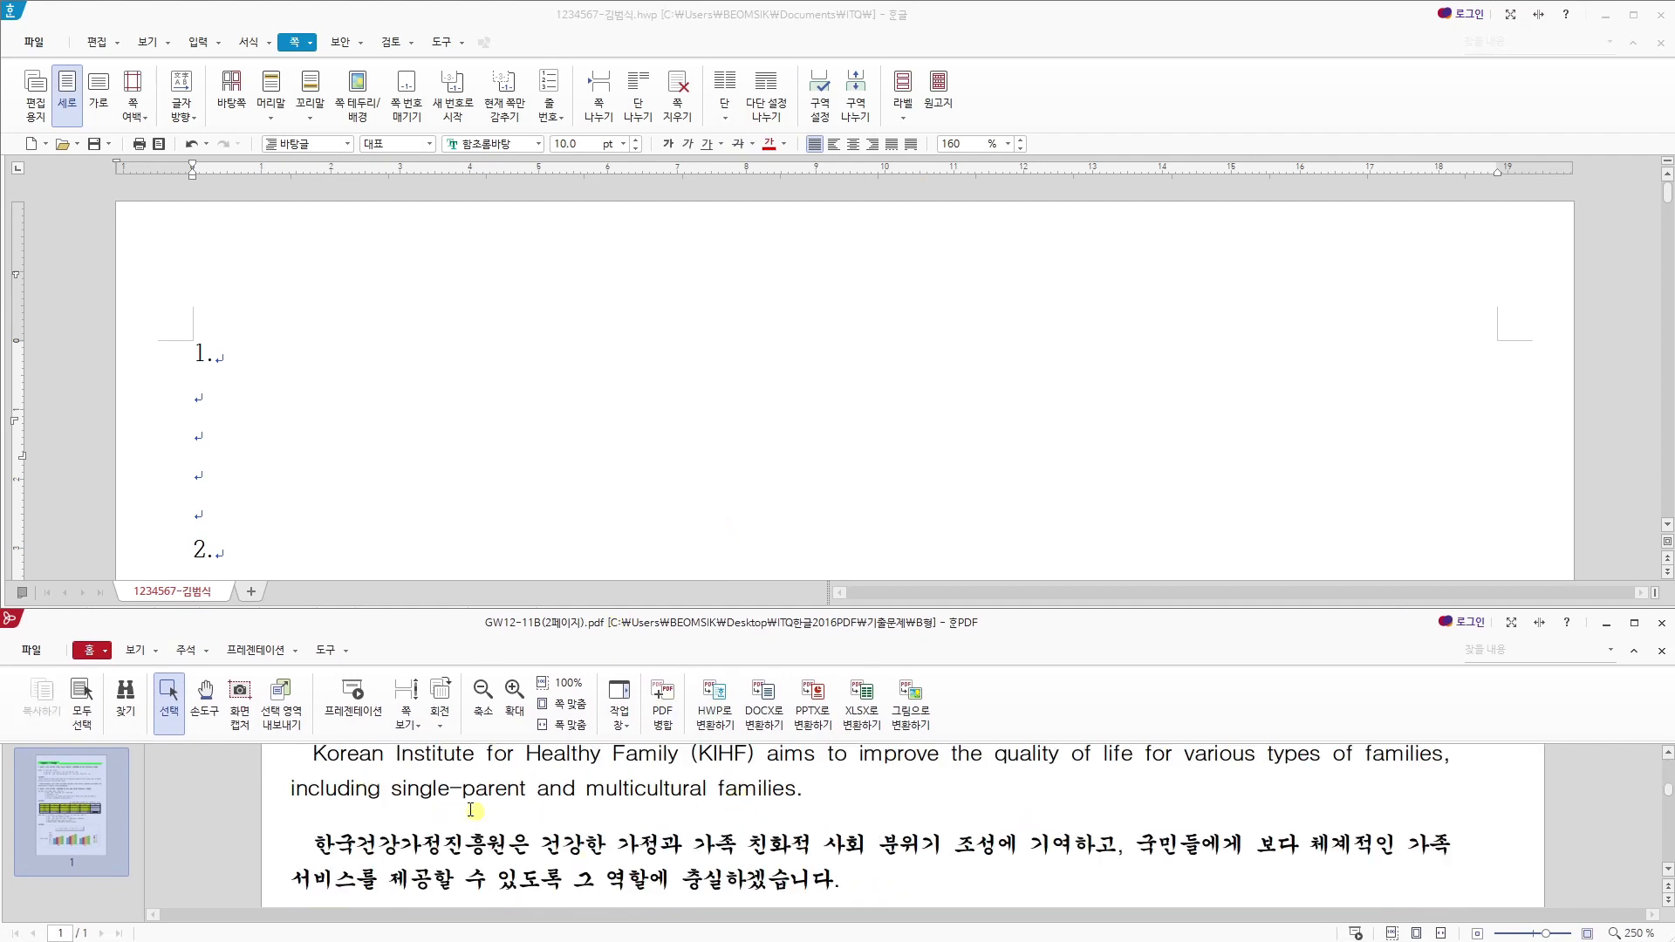
pyautogui.click(346, 507)
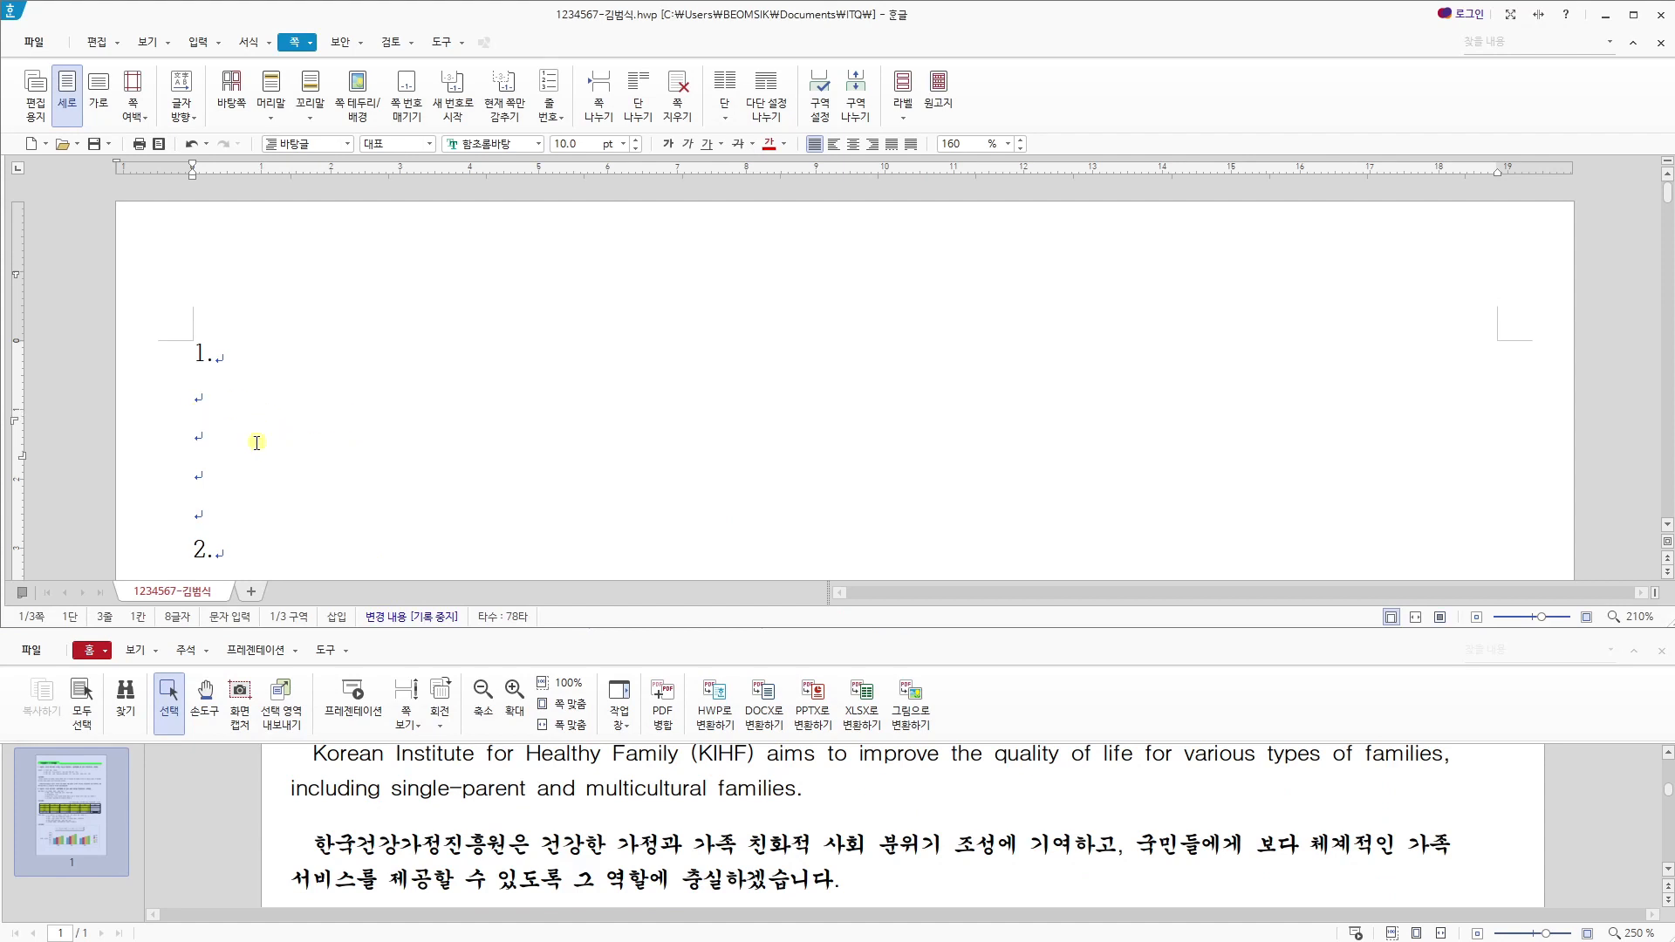
pyautogui.click(1667, 752)
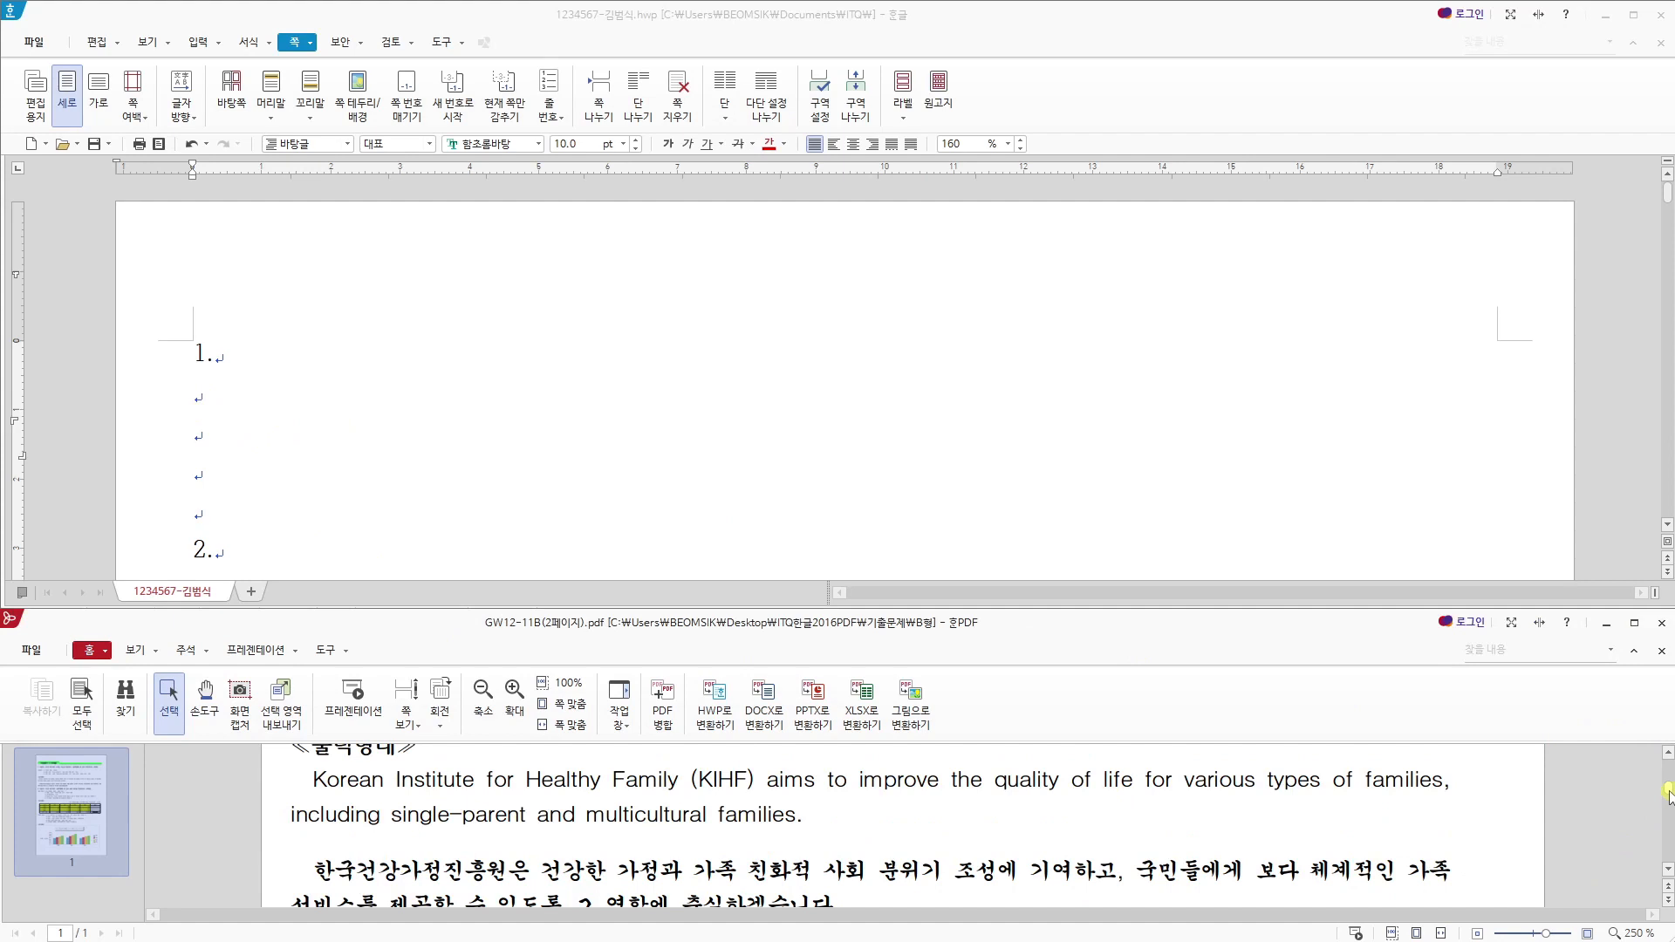
# - Start the English paragraph on the second blank line below "1." with "Korean Institute for Healthy Family (KIHF"
pyautogui.scroll(-1, 1667, 796)
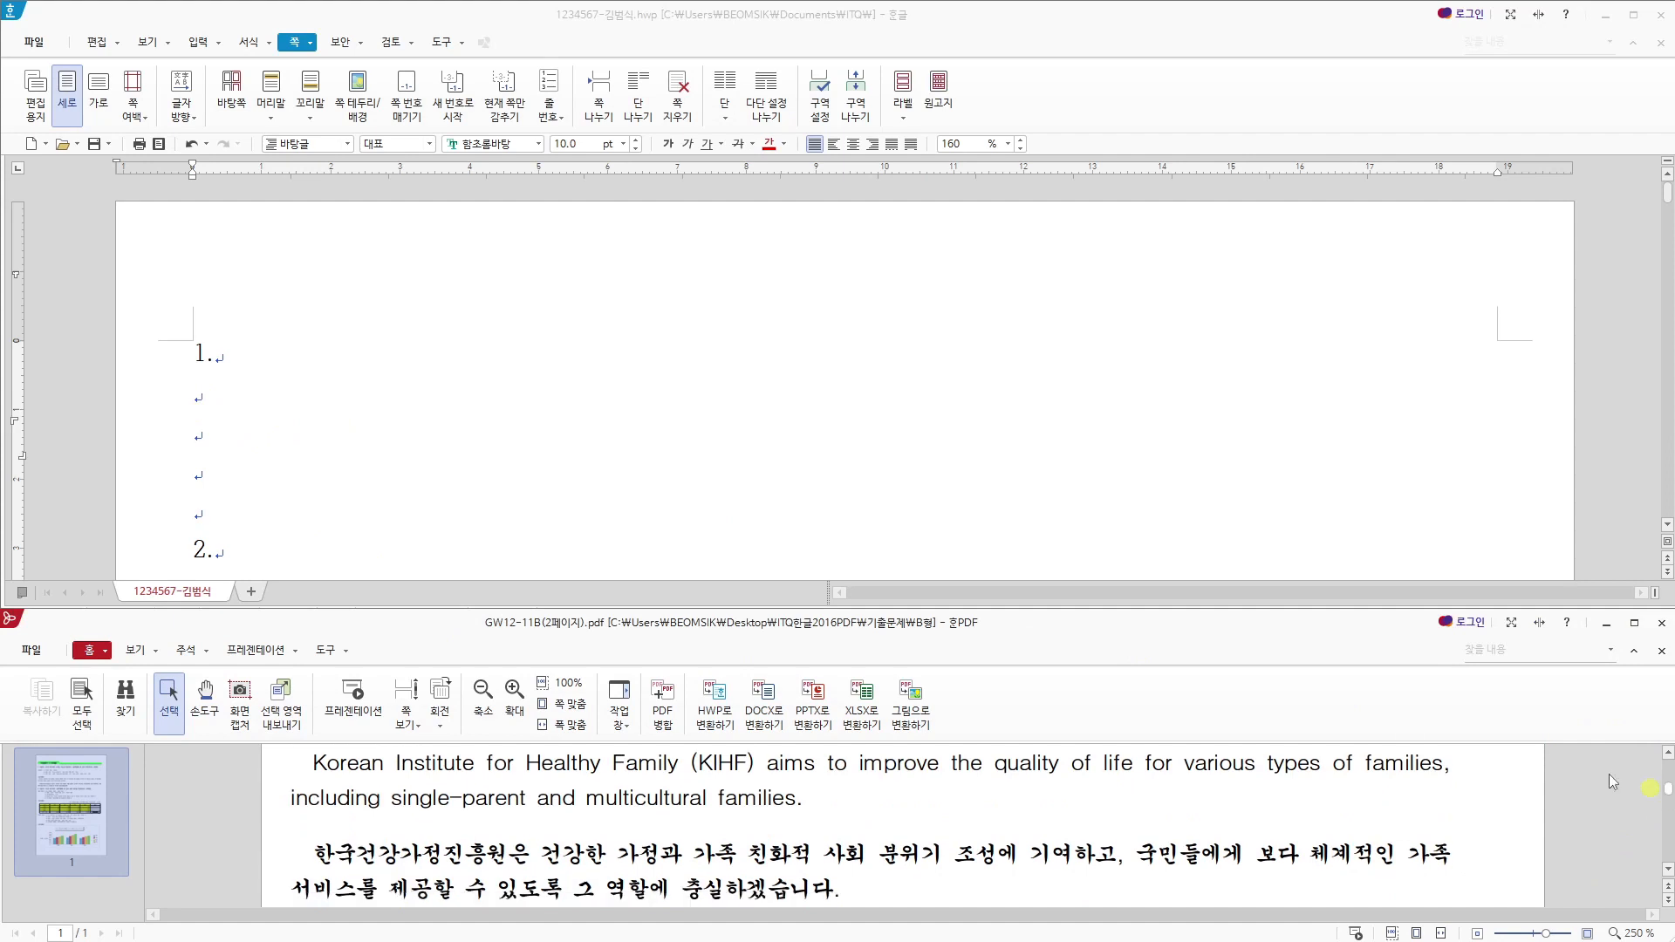
pyautogui.click(399, 422)
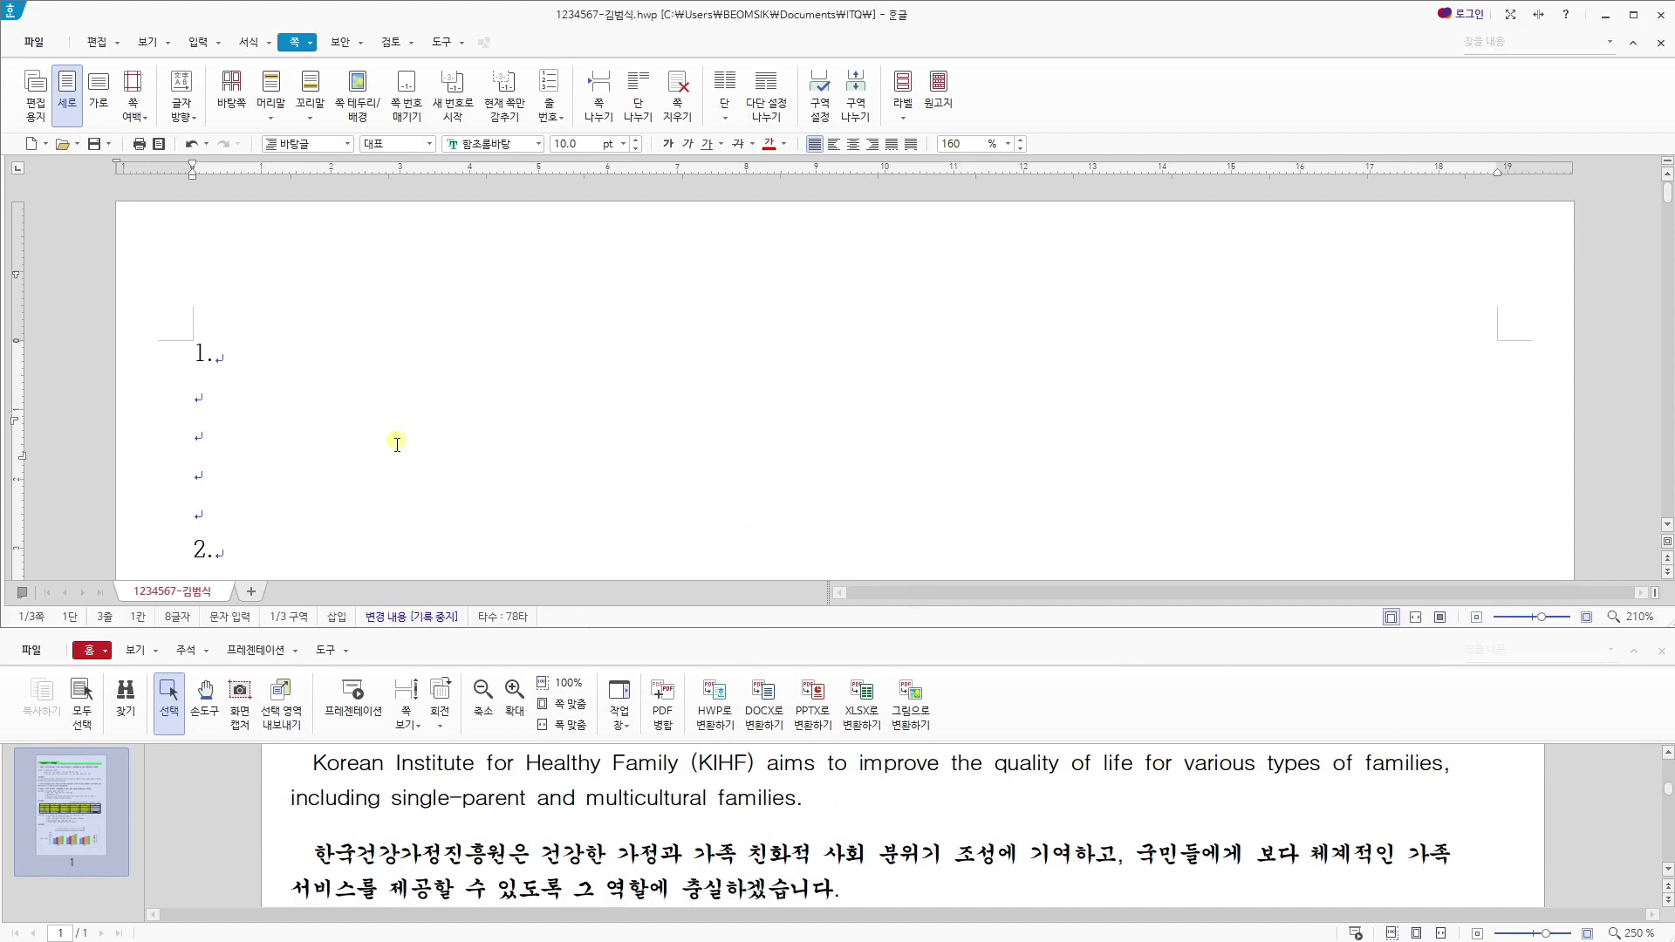
pyautogui.write('K')
pyautogui.write('orea')
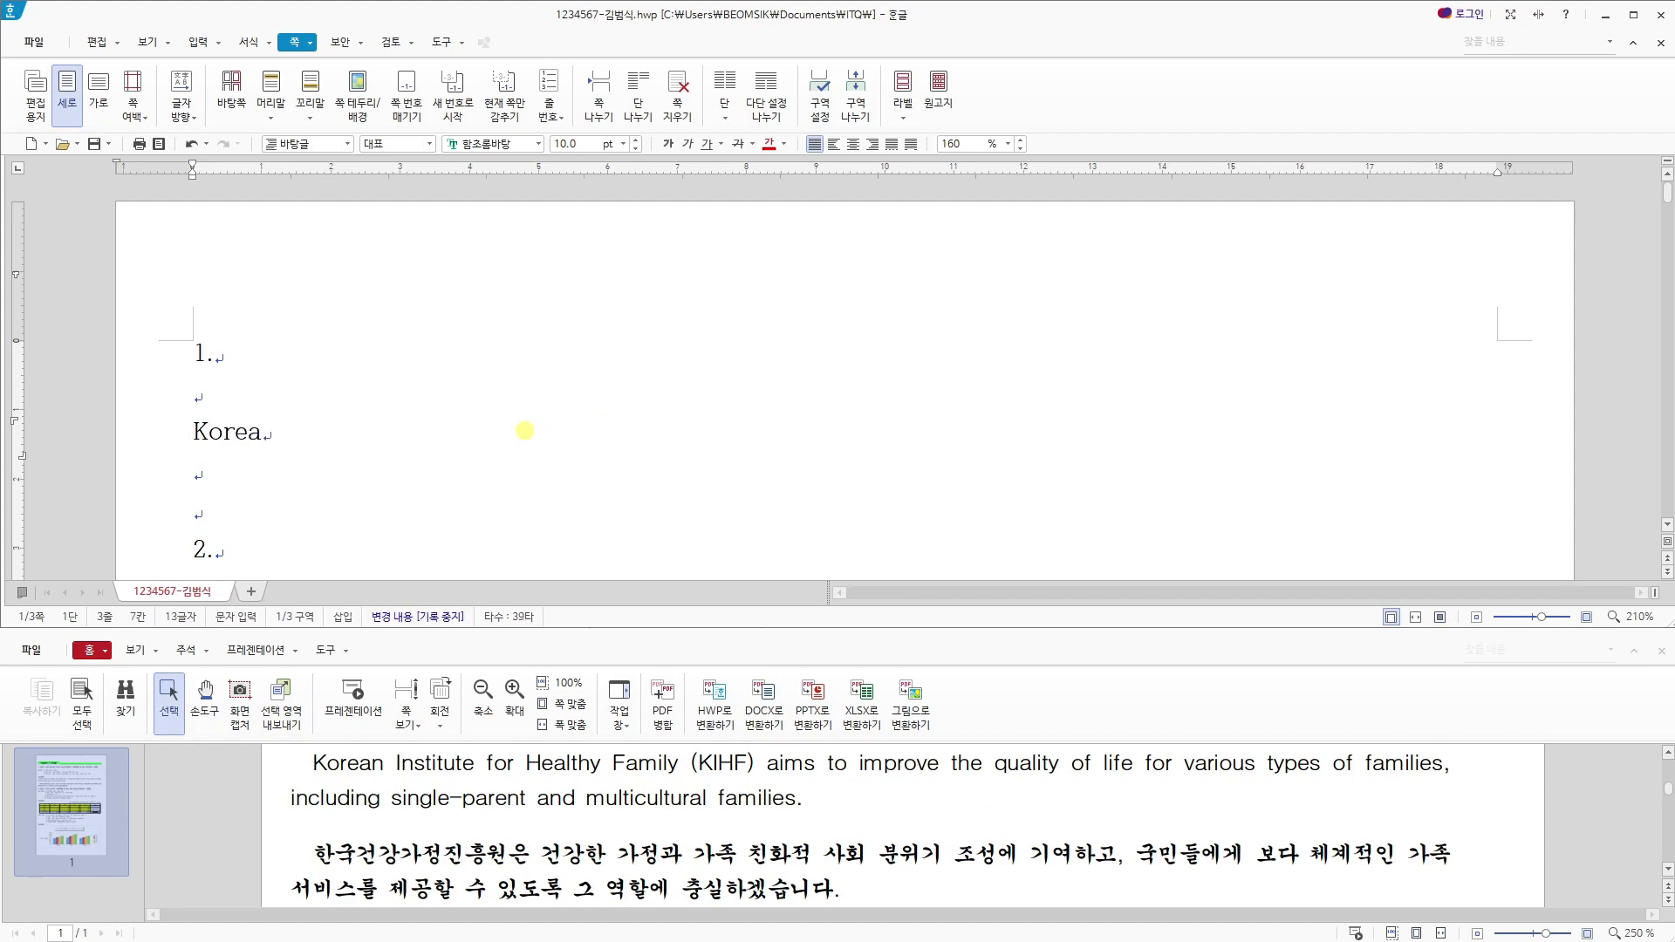
pyautogui.write('n I')
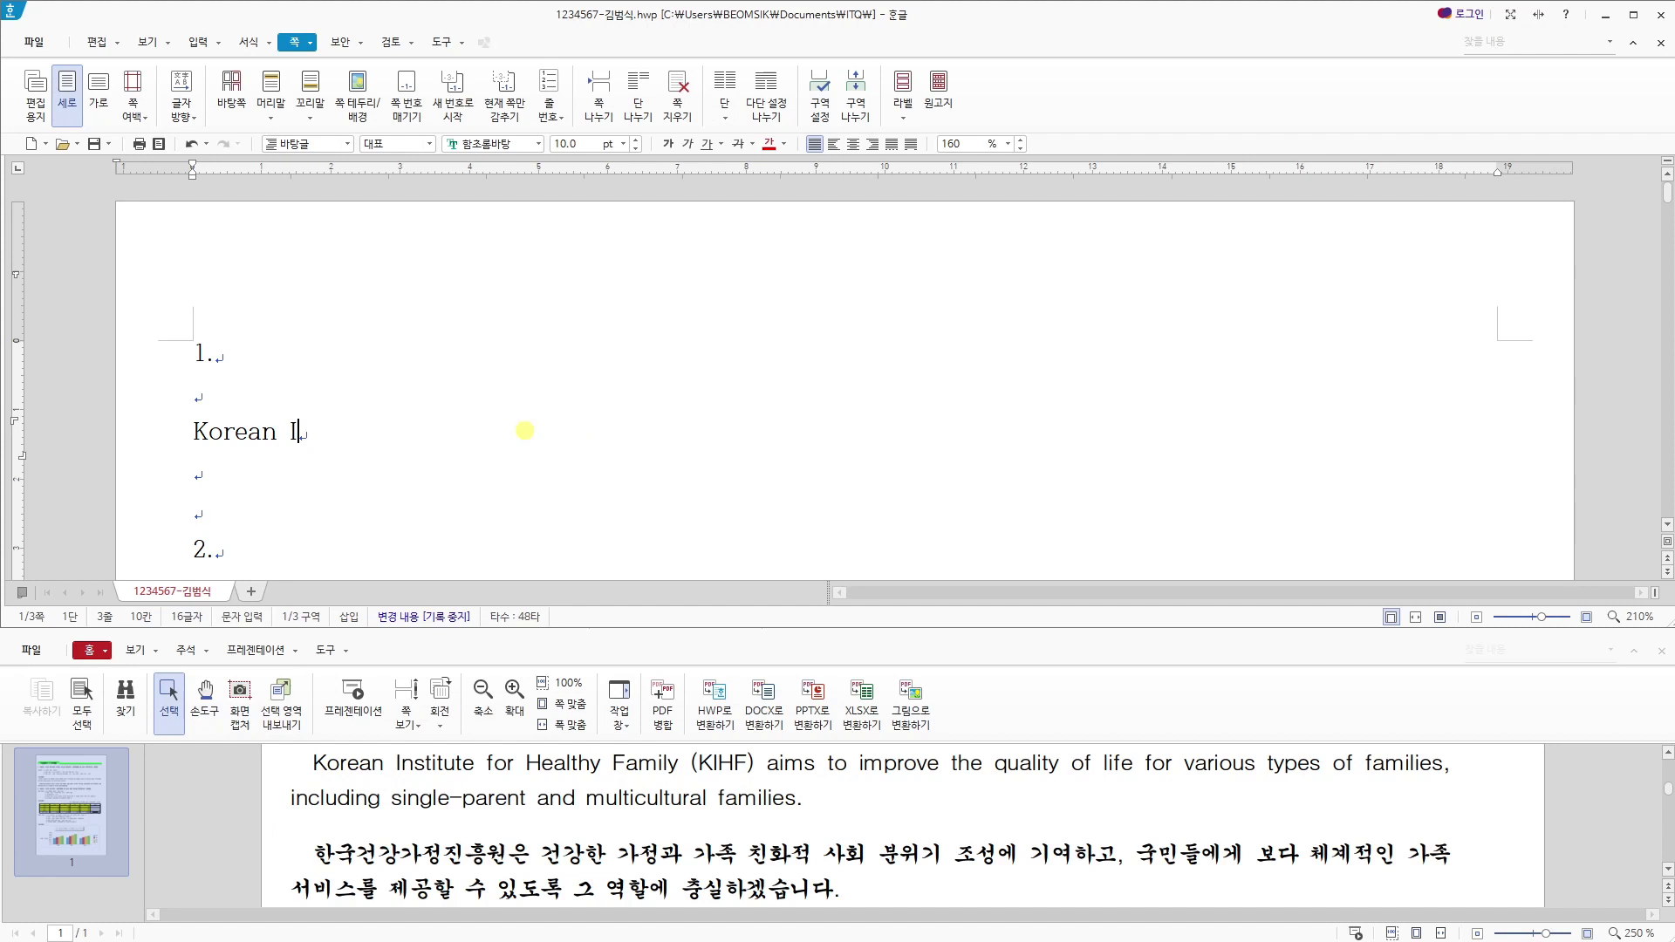
pyautogui.write('nstitute for Health')
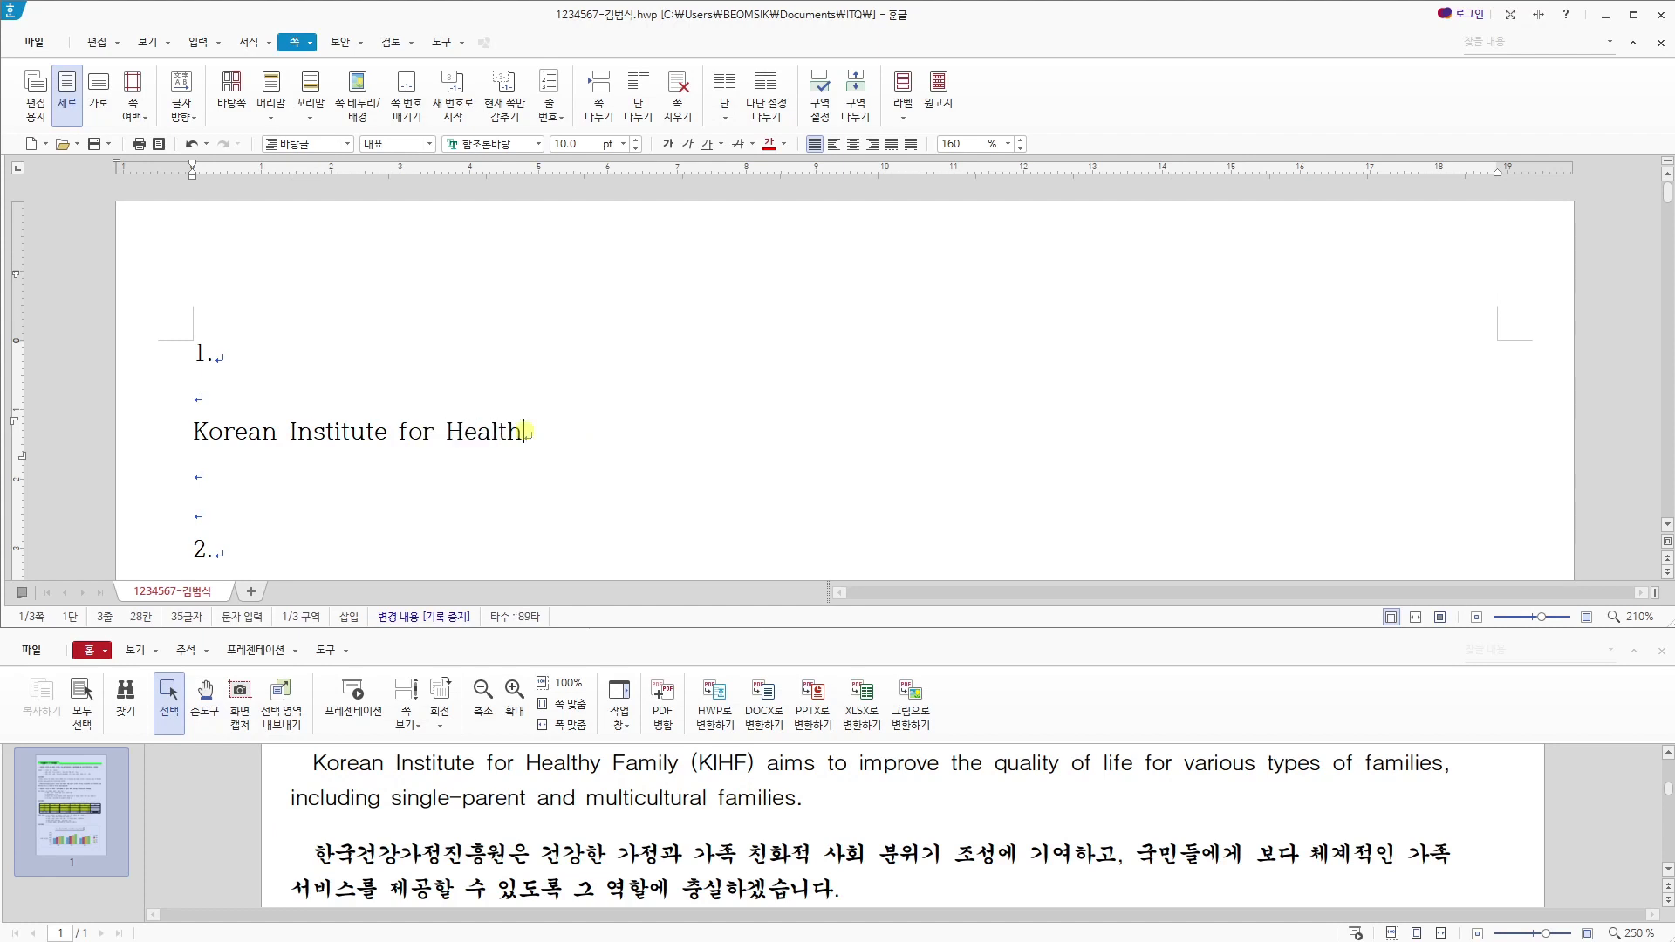
pyautogui.write('y Family (KHIHF)')
pyautogui.press('BackSpace')
pyautogui.press('BackSpace')
pyautogui.press('BackSpace')
pyautogui.press('BackSpace')
pyautogui.press('BackSpace')
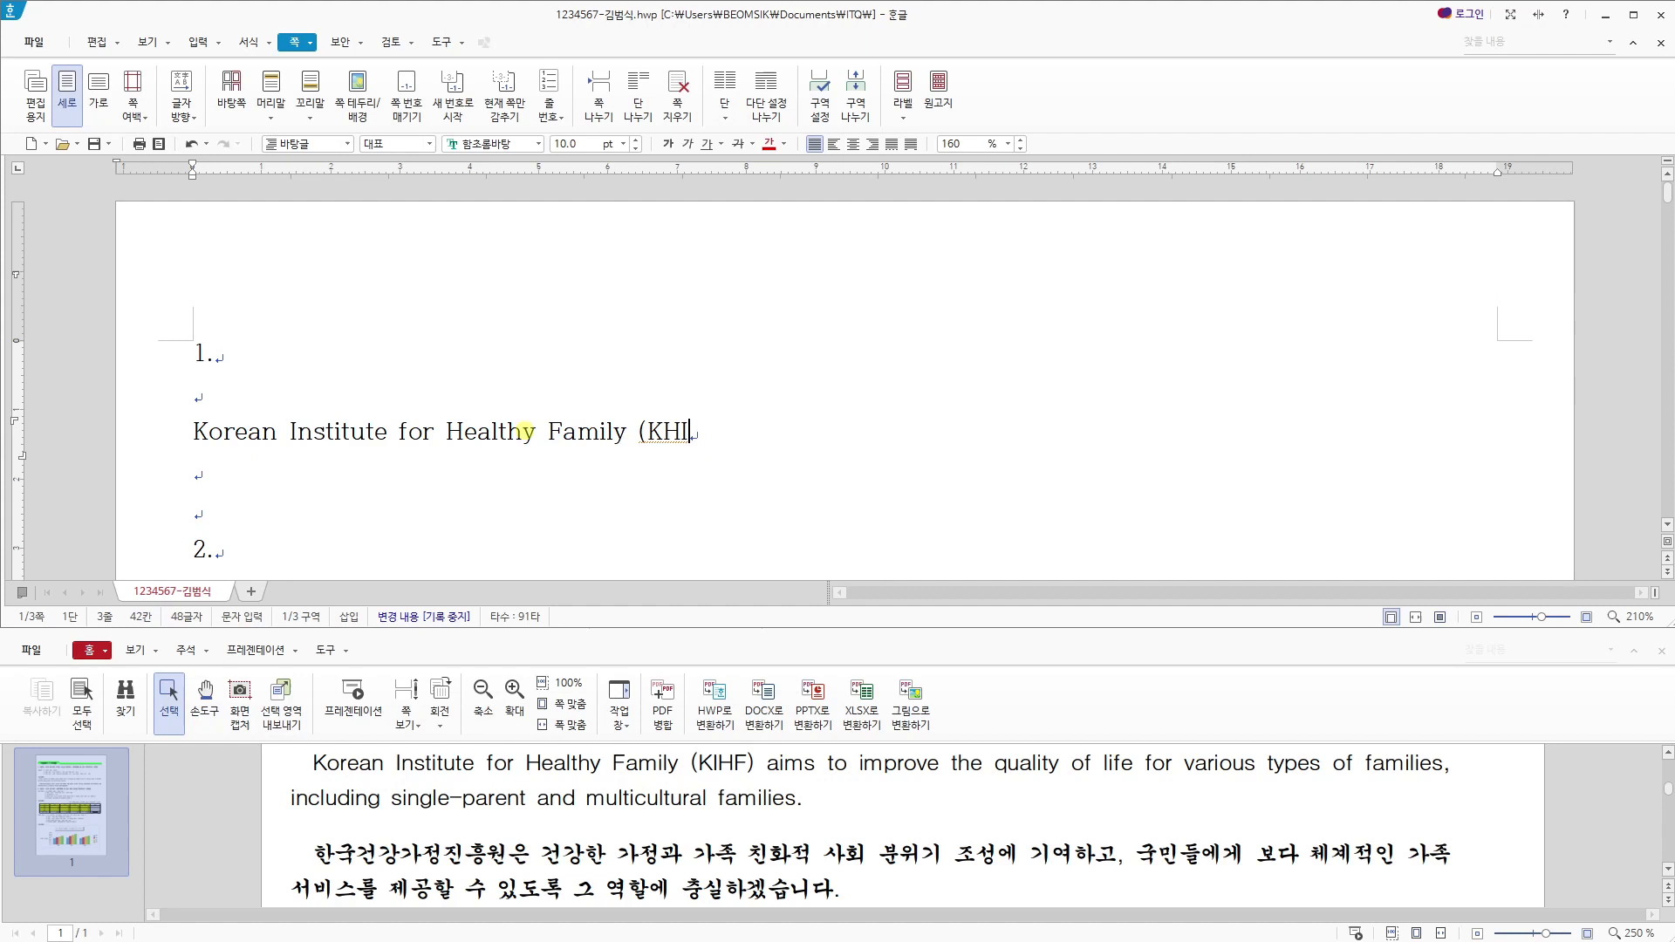
# - Continue the English paragraph with ") aims to improve the quality of life for various types of families,"
pyautogui.write('IHF) aims to improve the ')
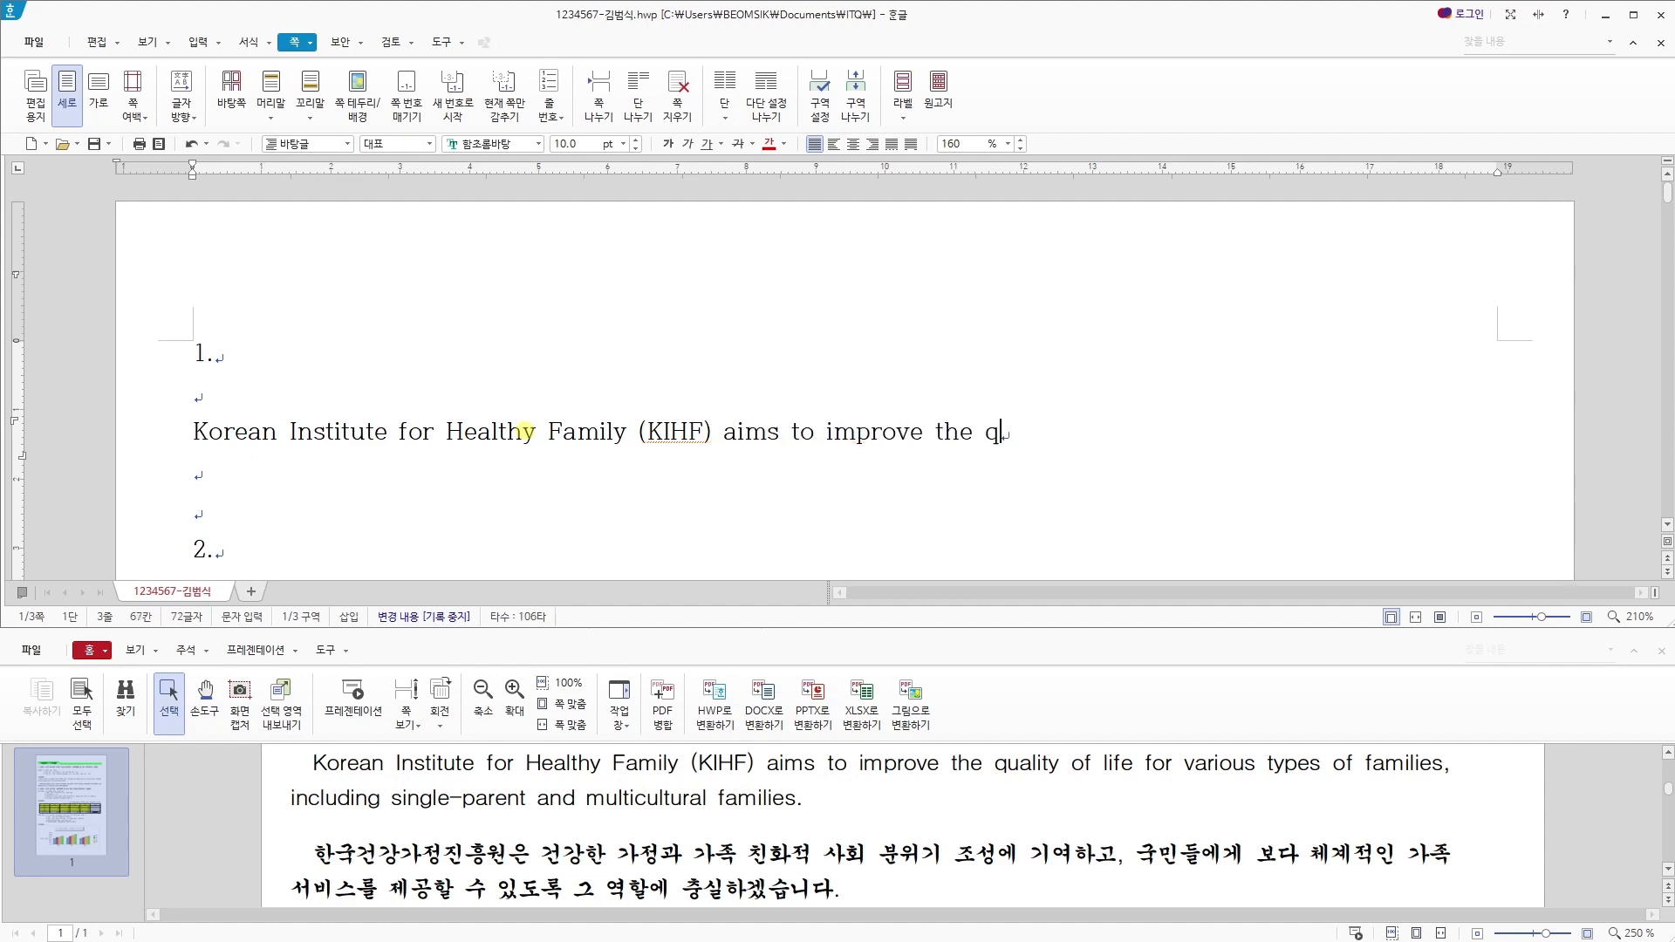
pyautogui.write('quality of life for various')
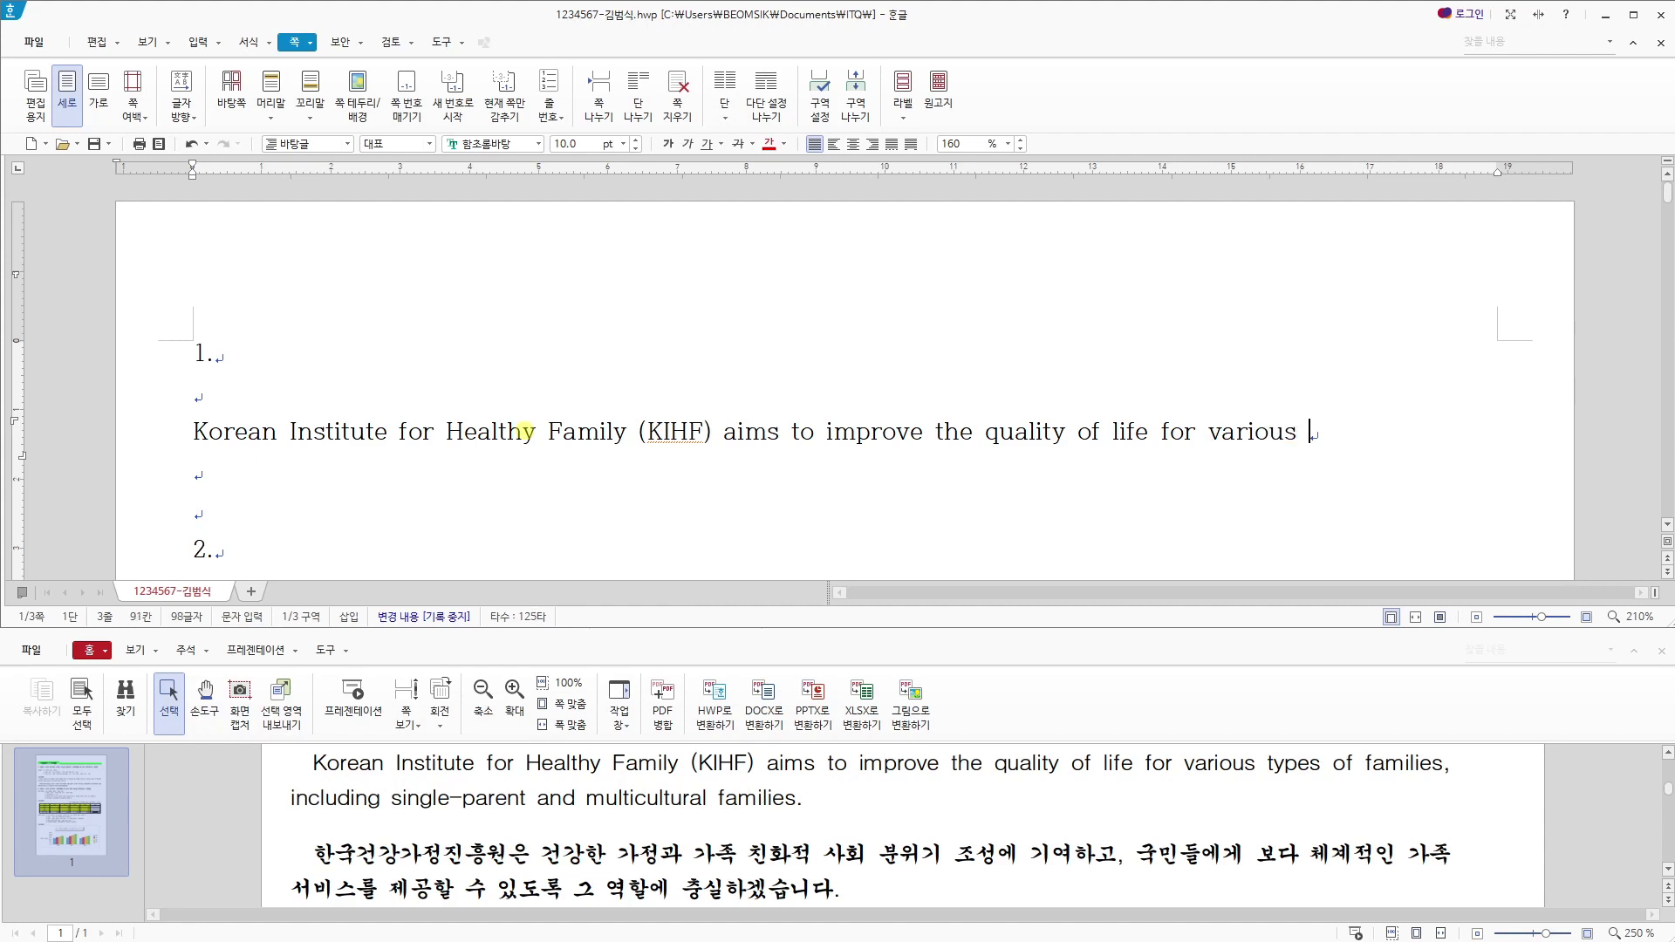
pyautogui.write(' types of fa')
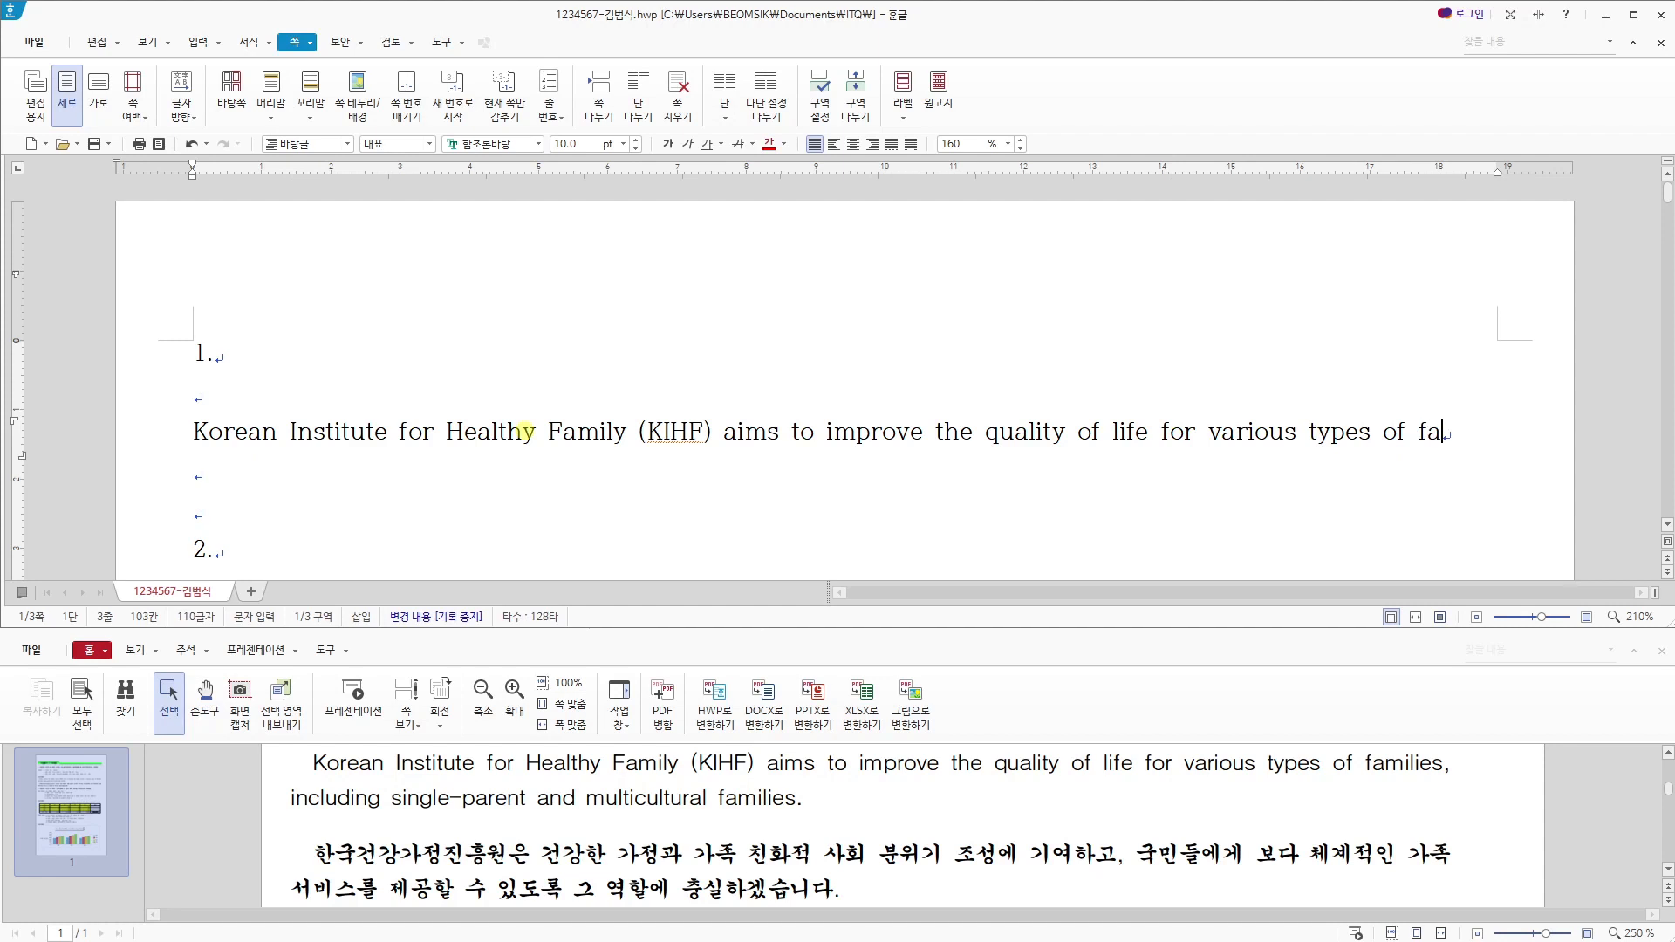
pyautogui.write('milies,')
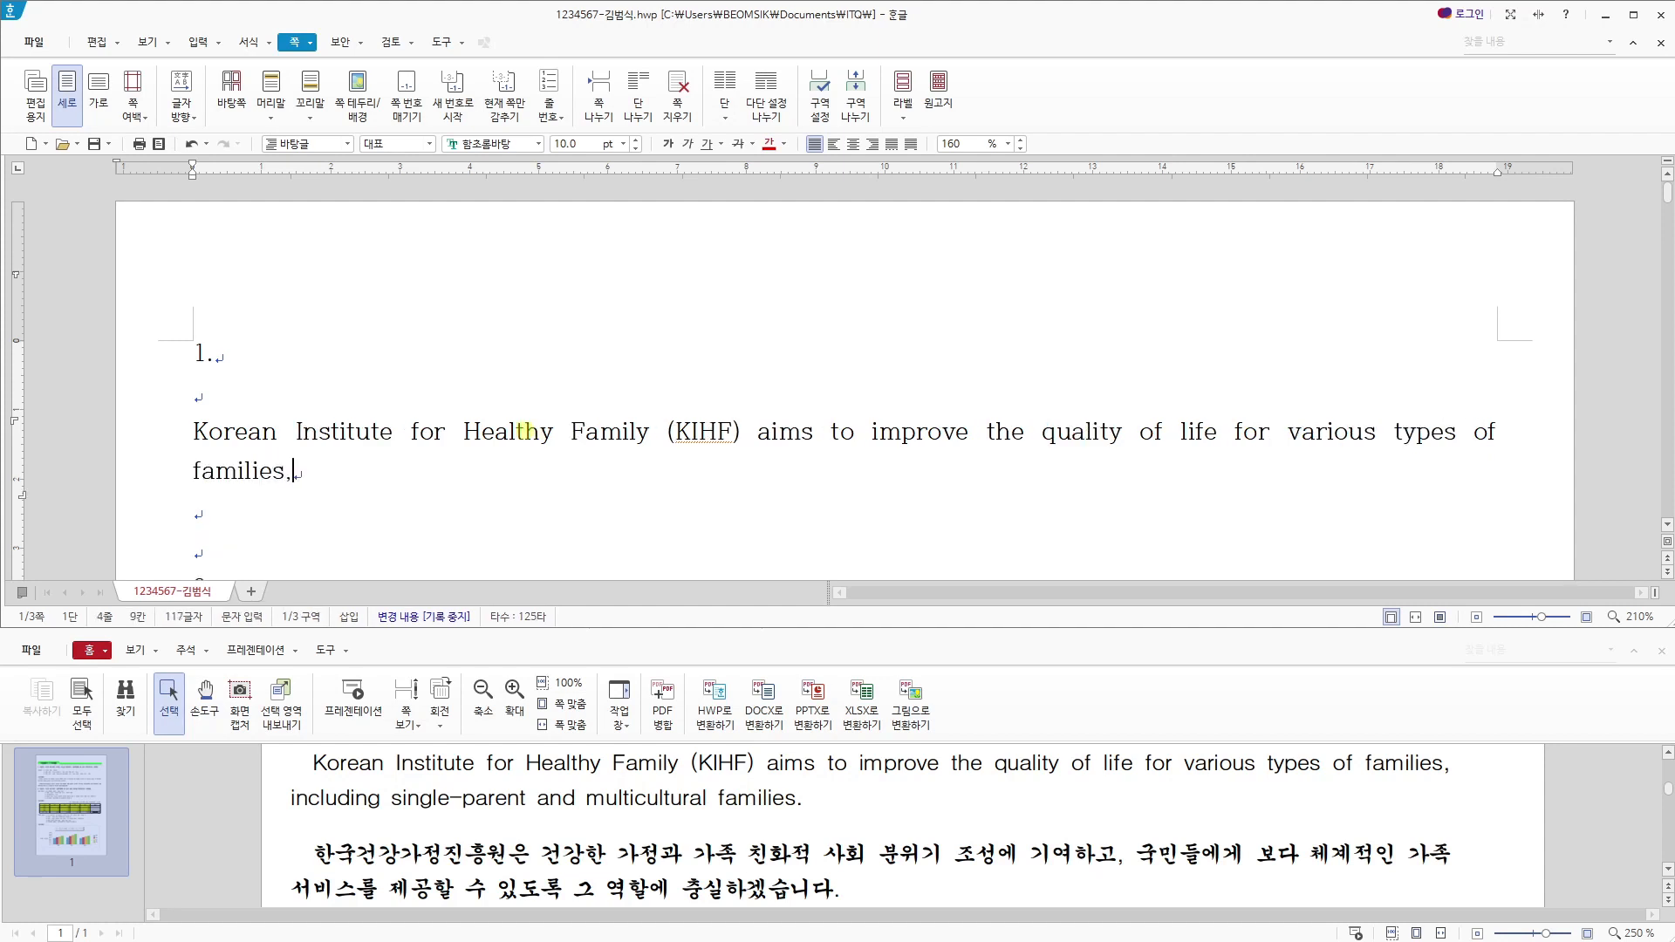
pyautogui.write(' in')
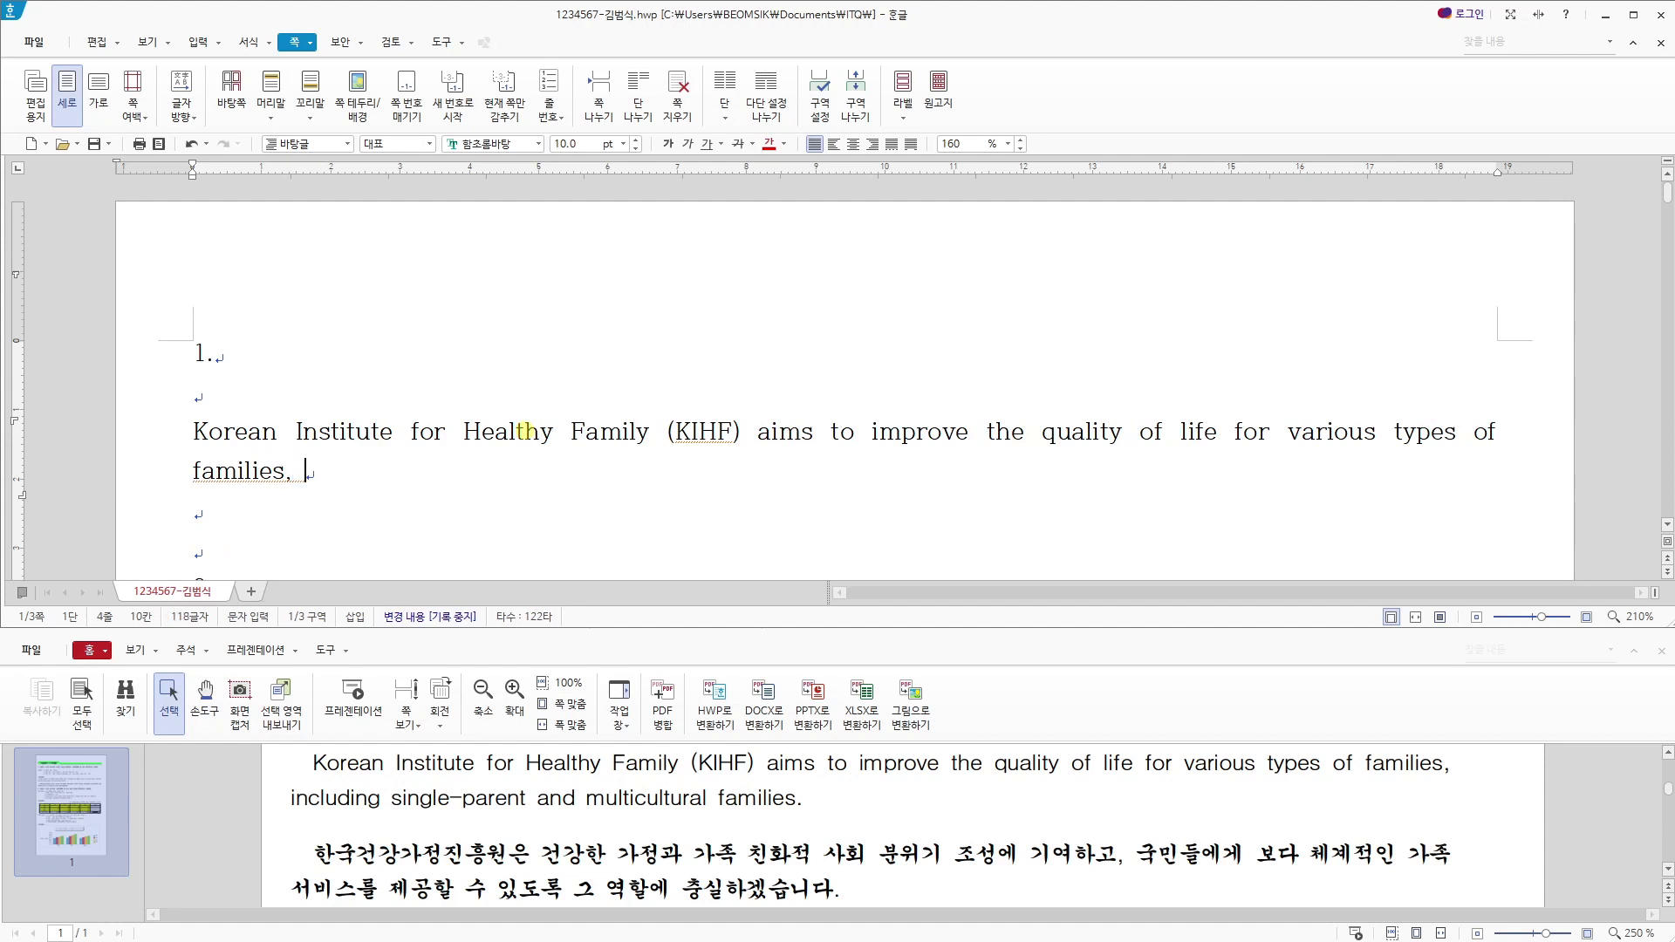
pyautogui.write('cluding single-parent')
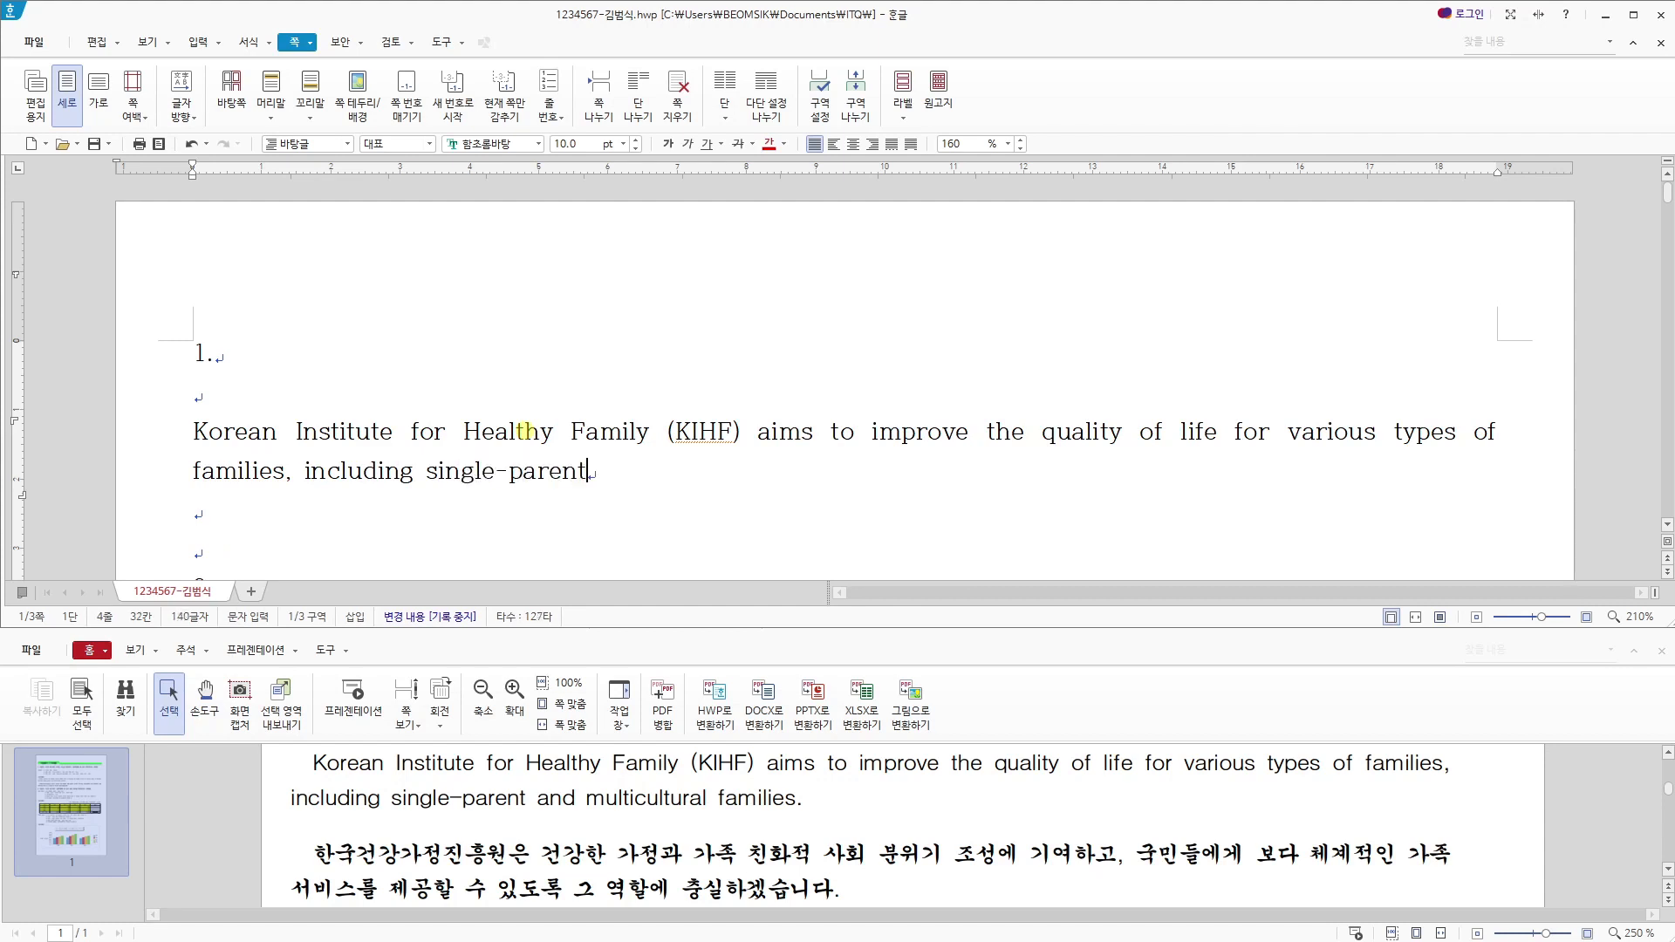
pyautogui.write(' and mu')
pyautogui.write('lticulture')
pyautogui.write('l f')
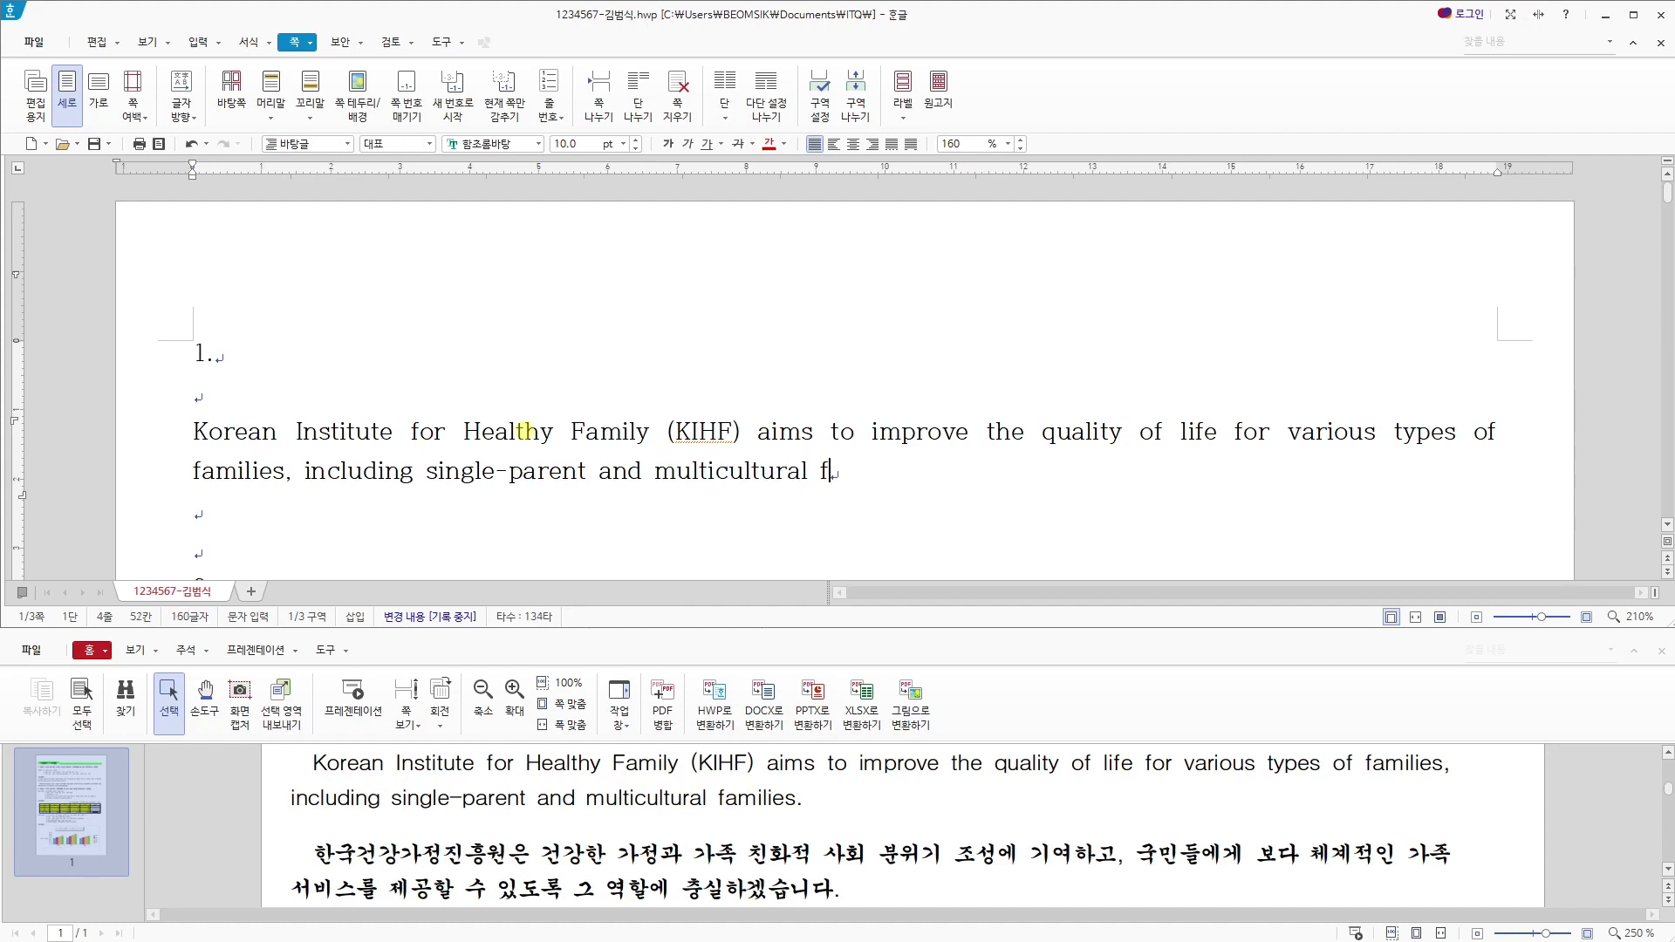
pyautogui.write('amilies.')
# - Start the Korean paragraph on the line below with "한국건강가정진흥원은 건강한 가정과 가족 친화적 사회 분위기 조성에 기여하고"
pyautogui.press('Down')
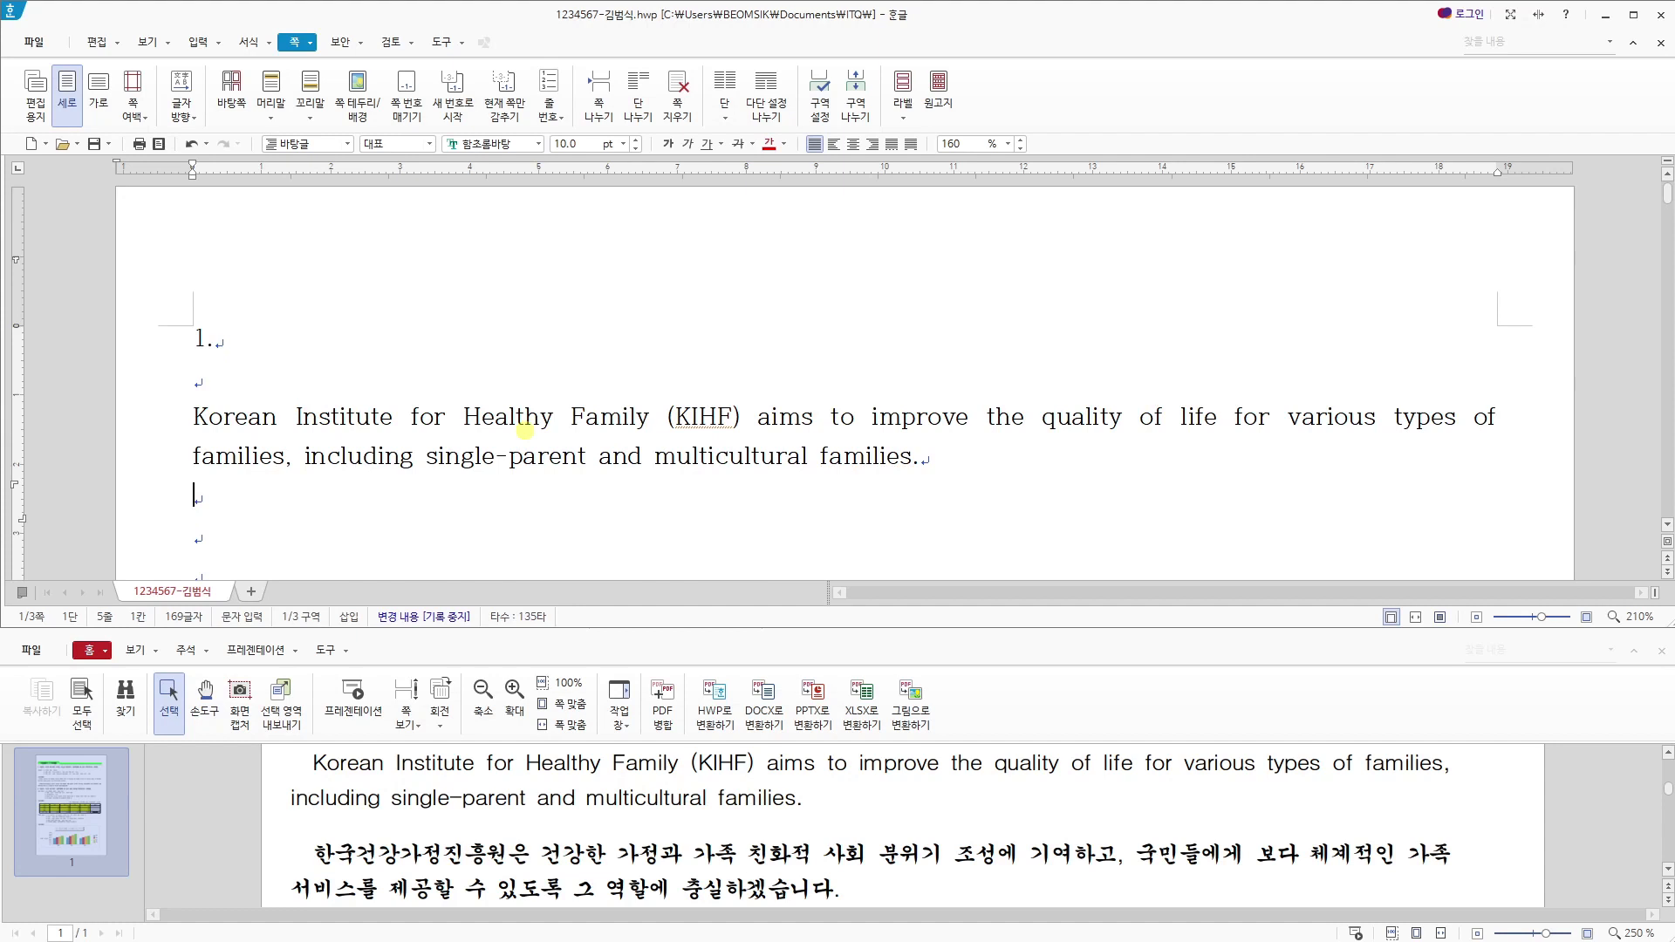
pyautogui.write('gks')
pyautogui.press('BackSpace')
pyautogui.press('BackSpace')
pyautogui.press('BackSpace')
pyautogui.press('Hangul')
pyautogui.write('한국건강갖')
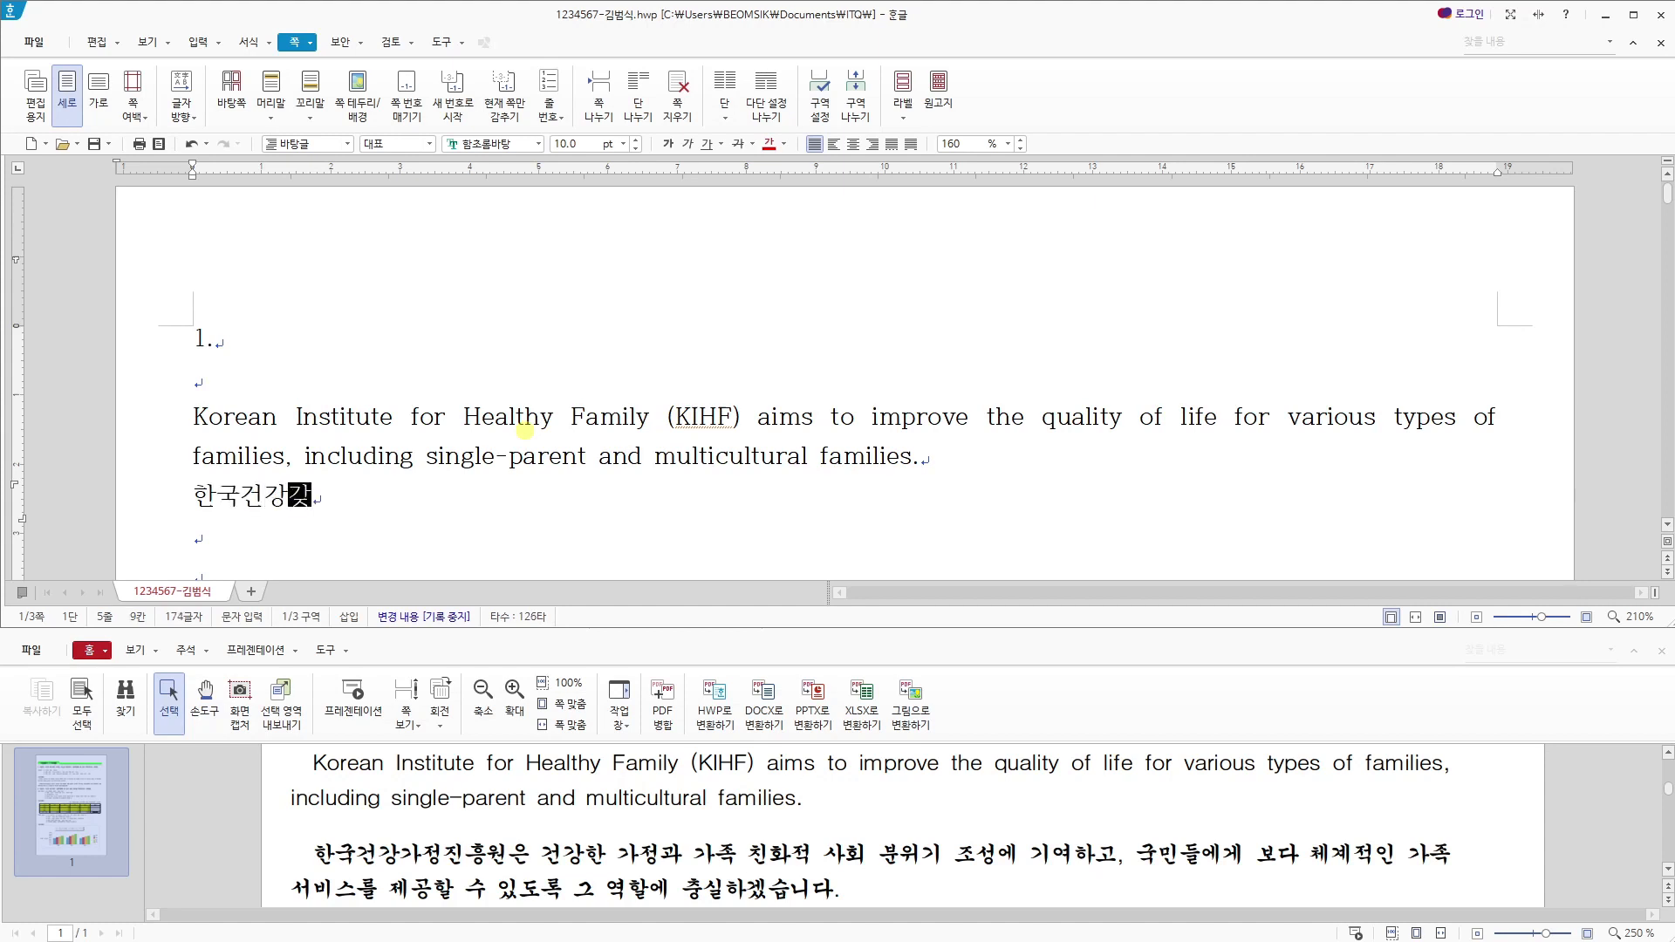
pyautogui.write('정진')
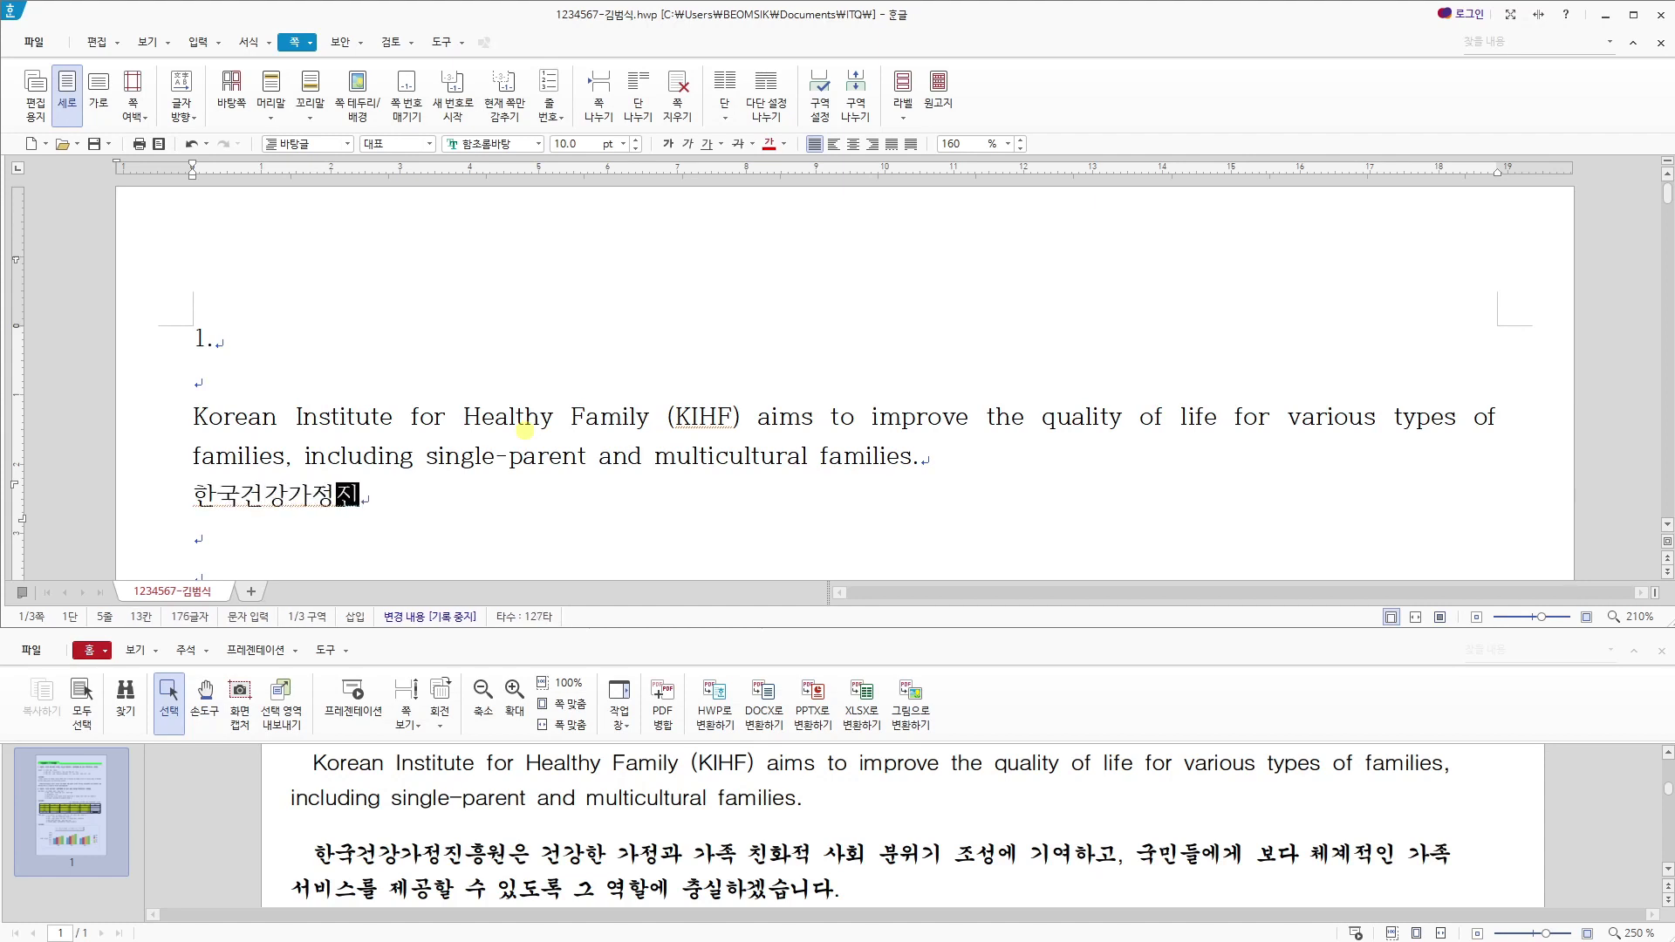
pyautogui.write('흥ㅇ은 ')
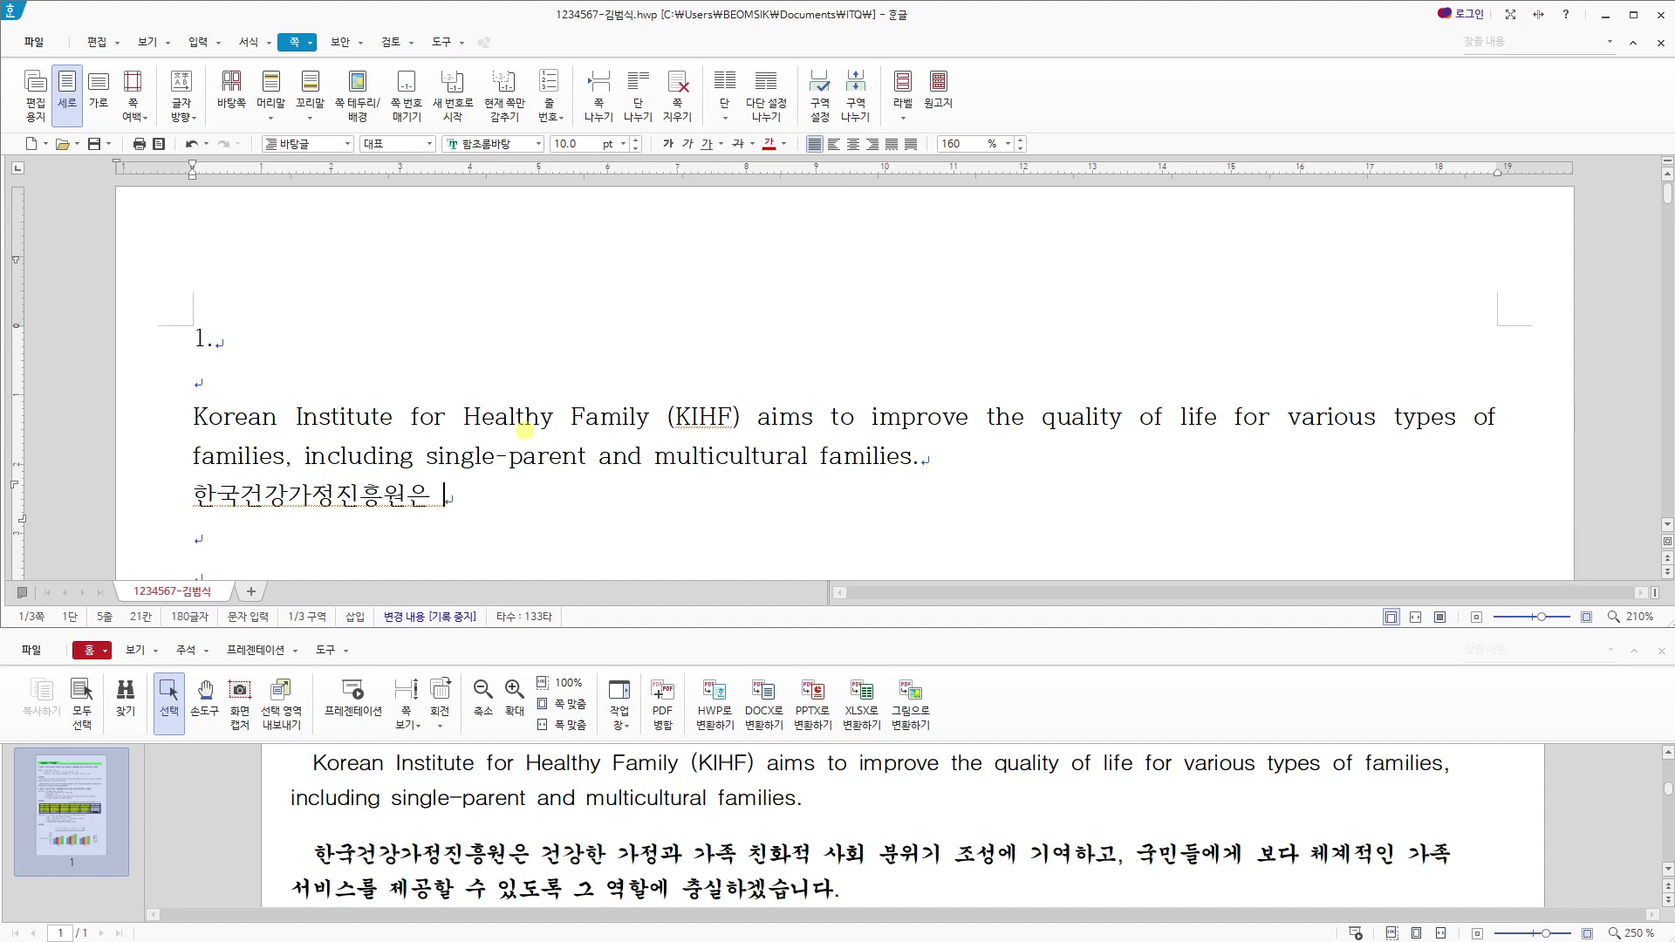
pyautogui.write('건강한 가정과 ')
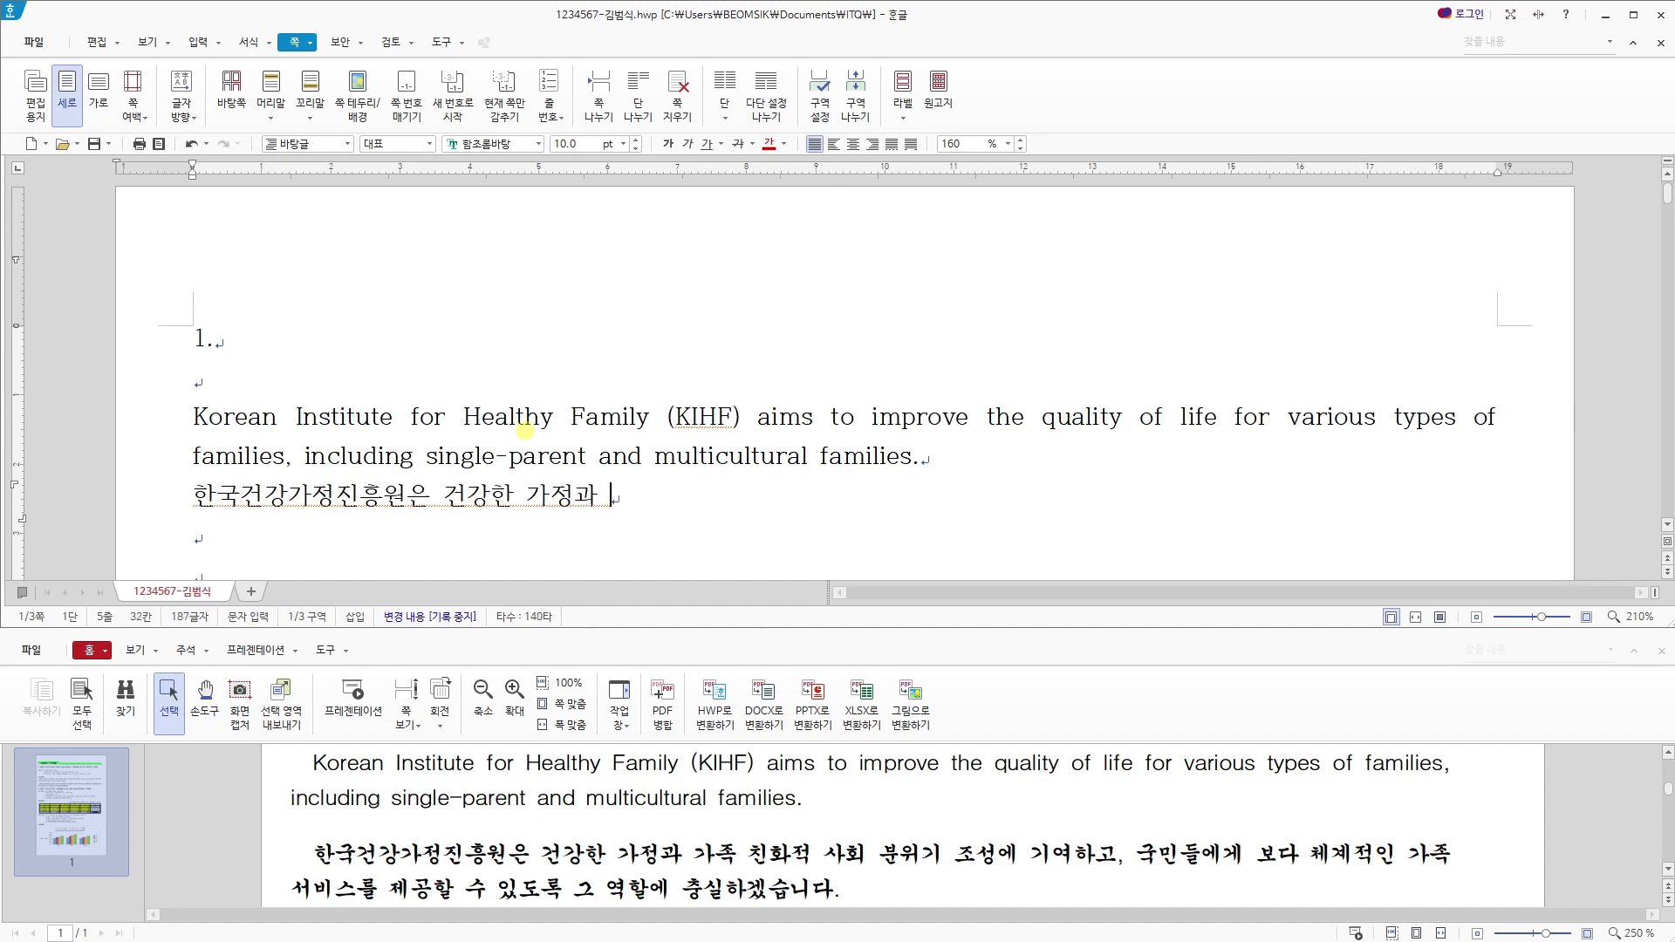
pyautogui.write('가족 친화적 상')
pyautogui.write('회 분')
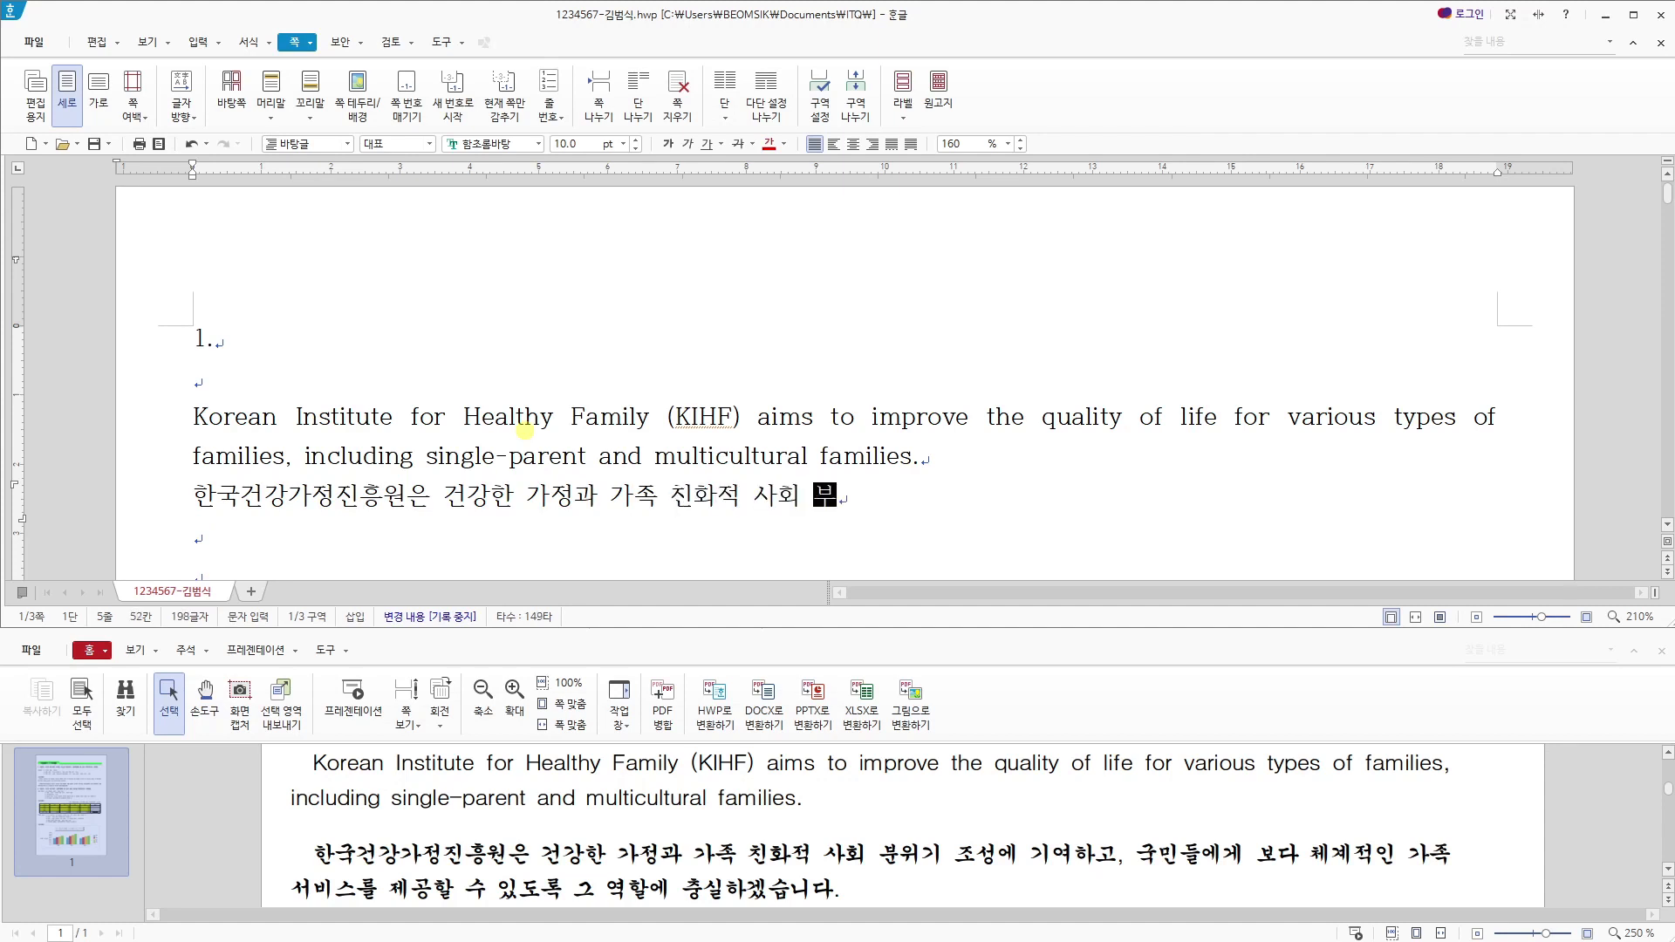
pyautogui.write('위기 조서ㅇ에 기여하고')
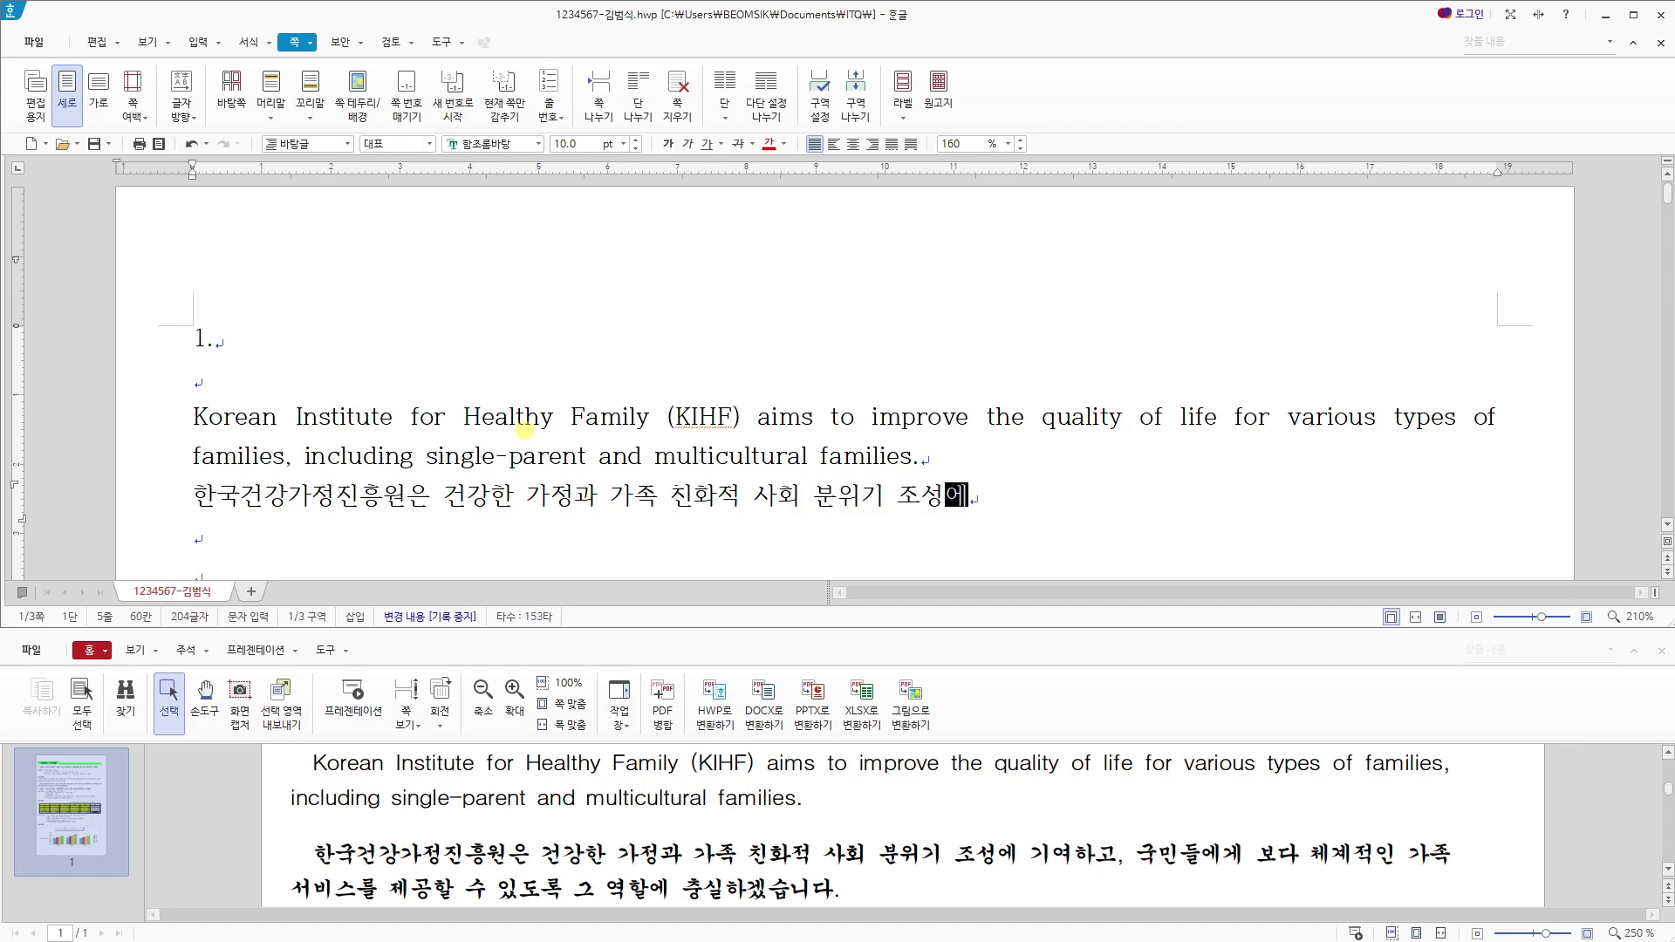
pyautogui.write(', 국')
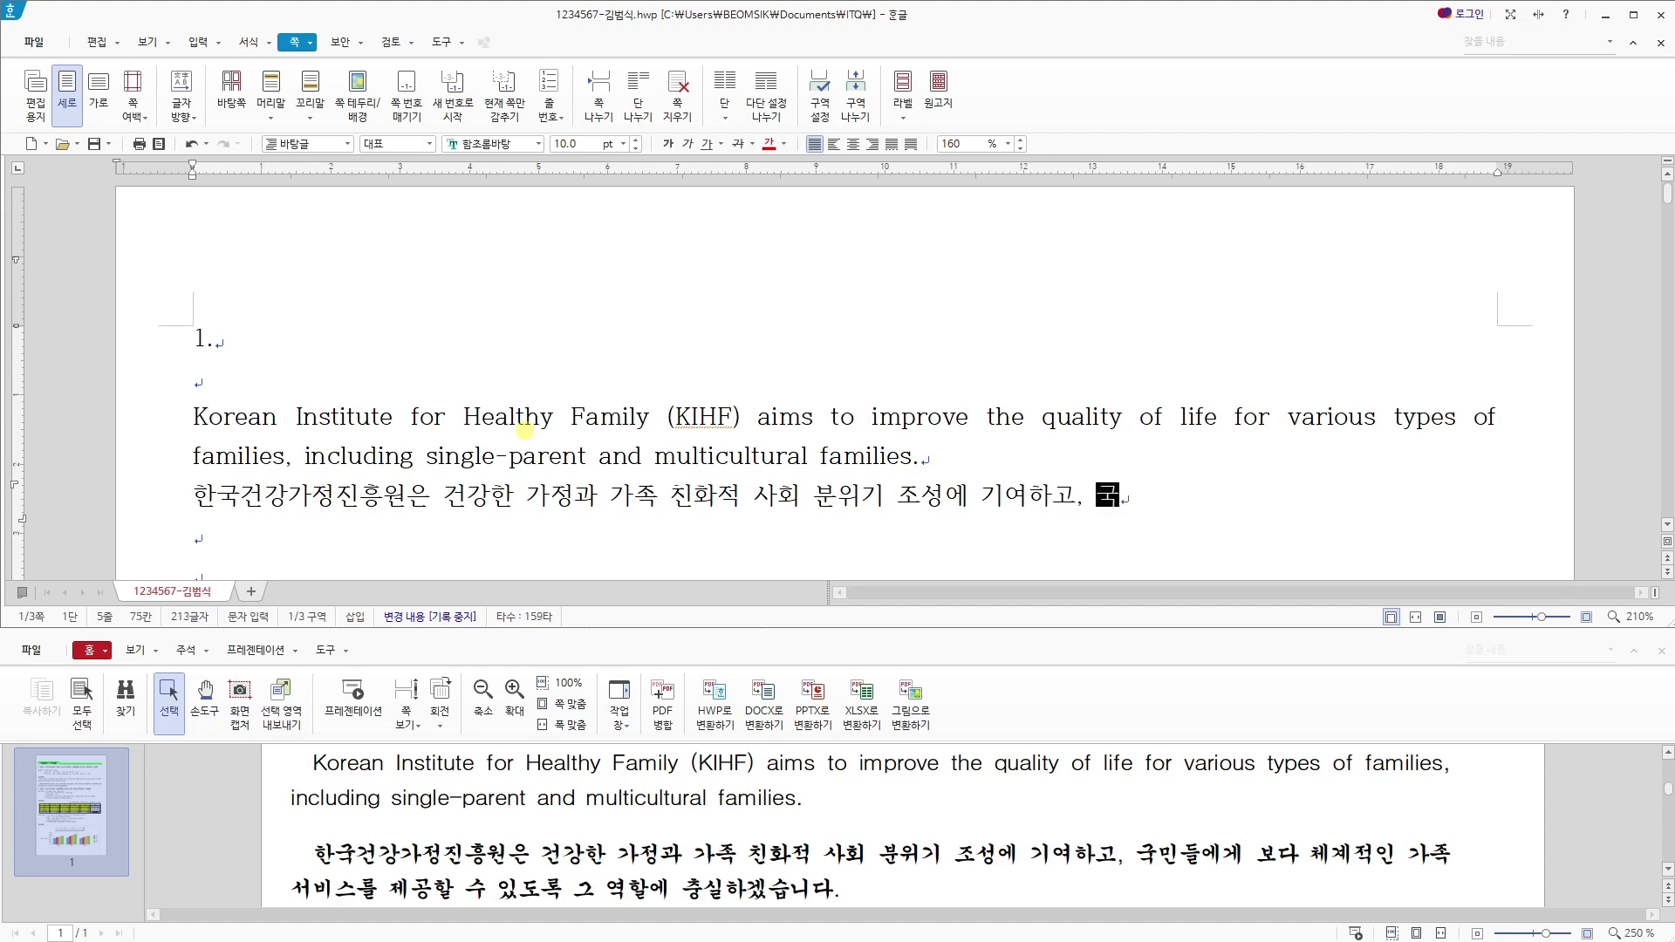
pyautogui.write('민드ㄹ에게 보다 ㅊ')
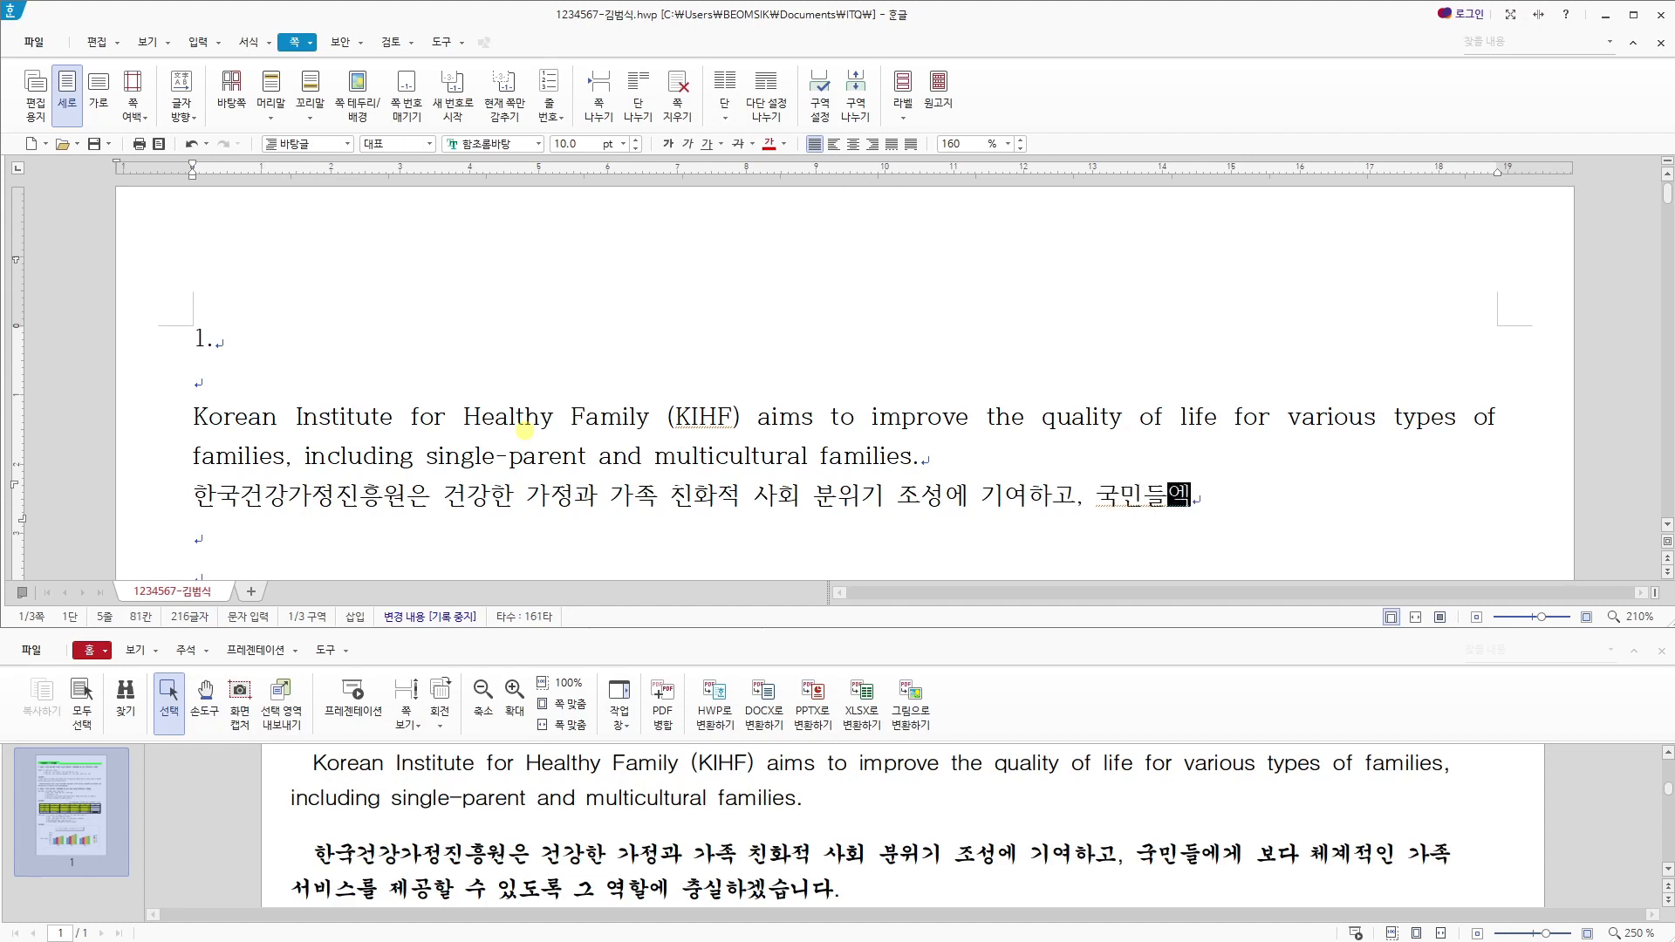
pyautogui.write('ㅔ계적인 가족 ㅅ')
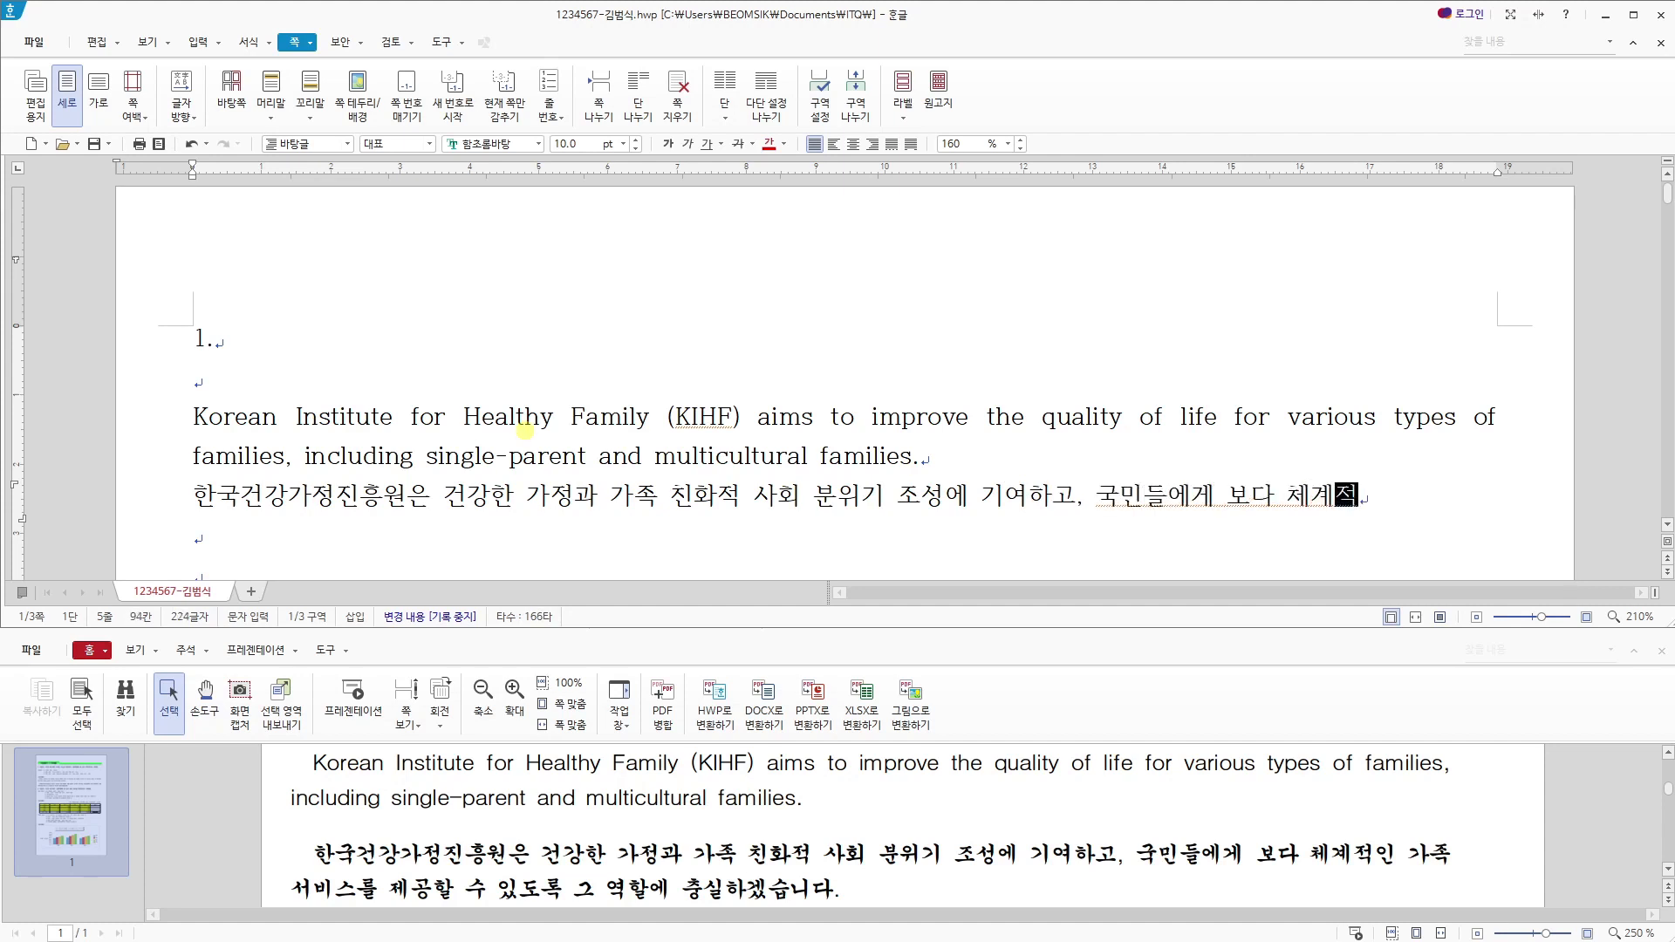
pyautogui.write('ㅓ비스를 제공할')
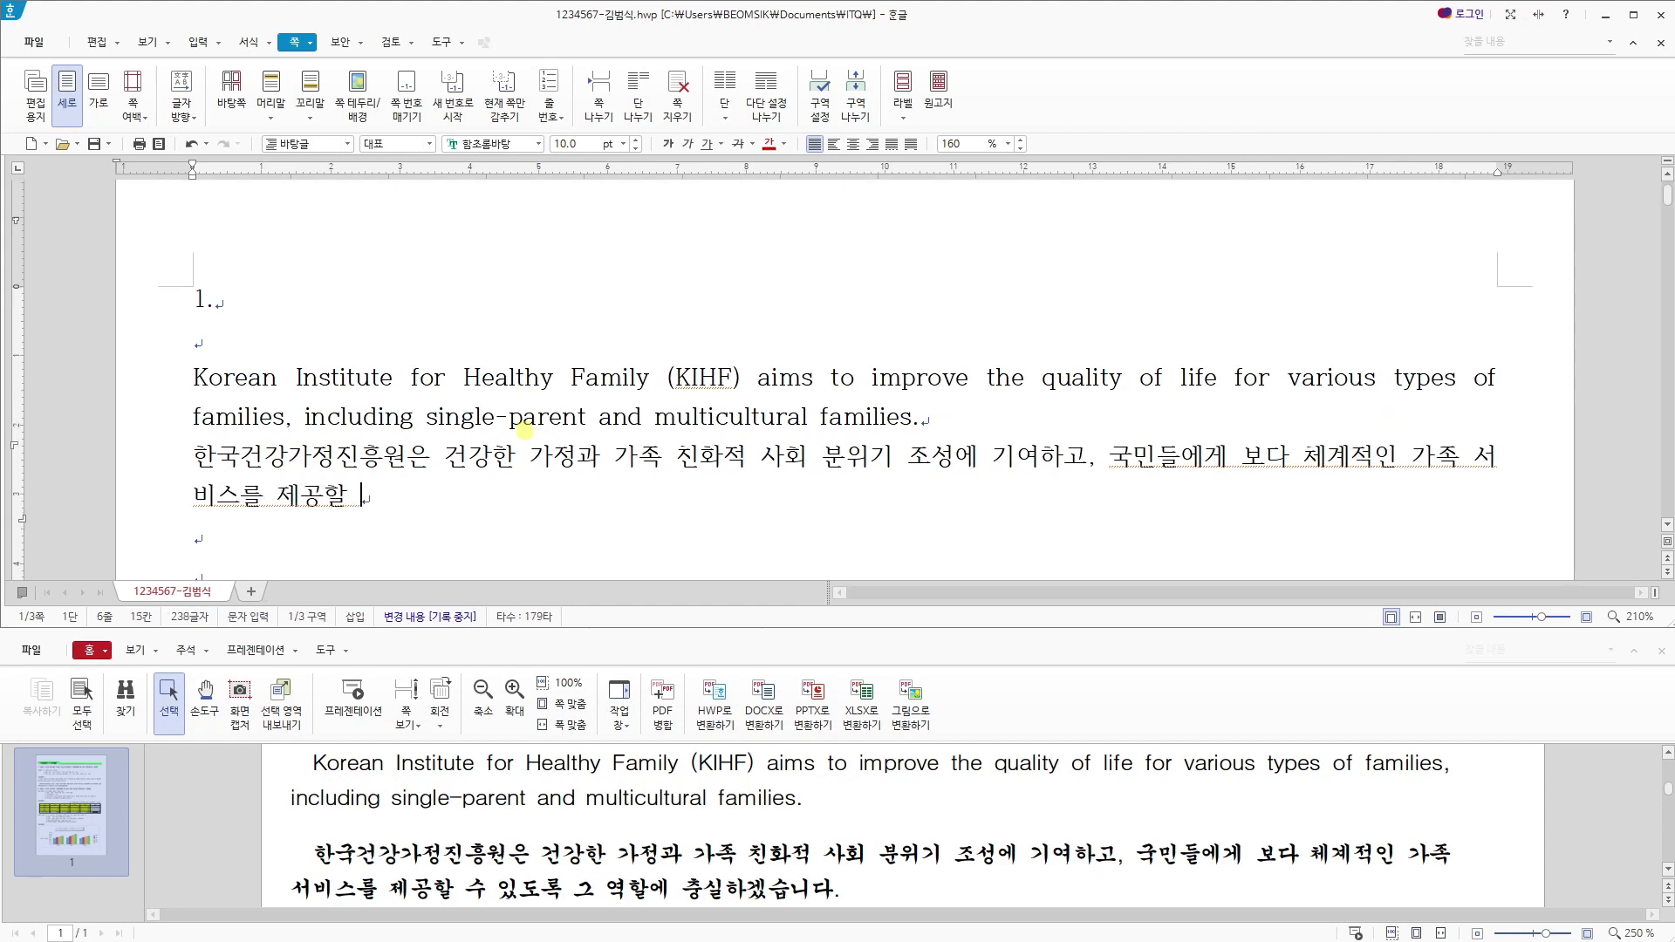
pyautogui.write(' 수 있도록 ㄱㅡ 역할에 충실하겠습니다.')
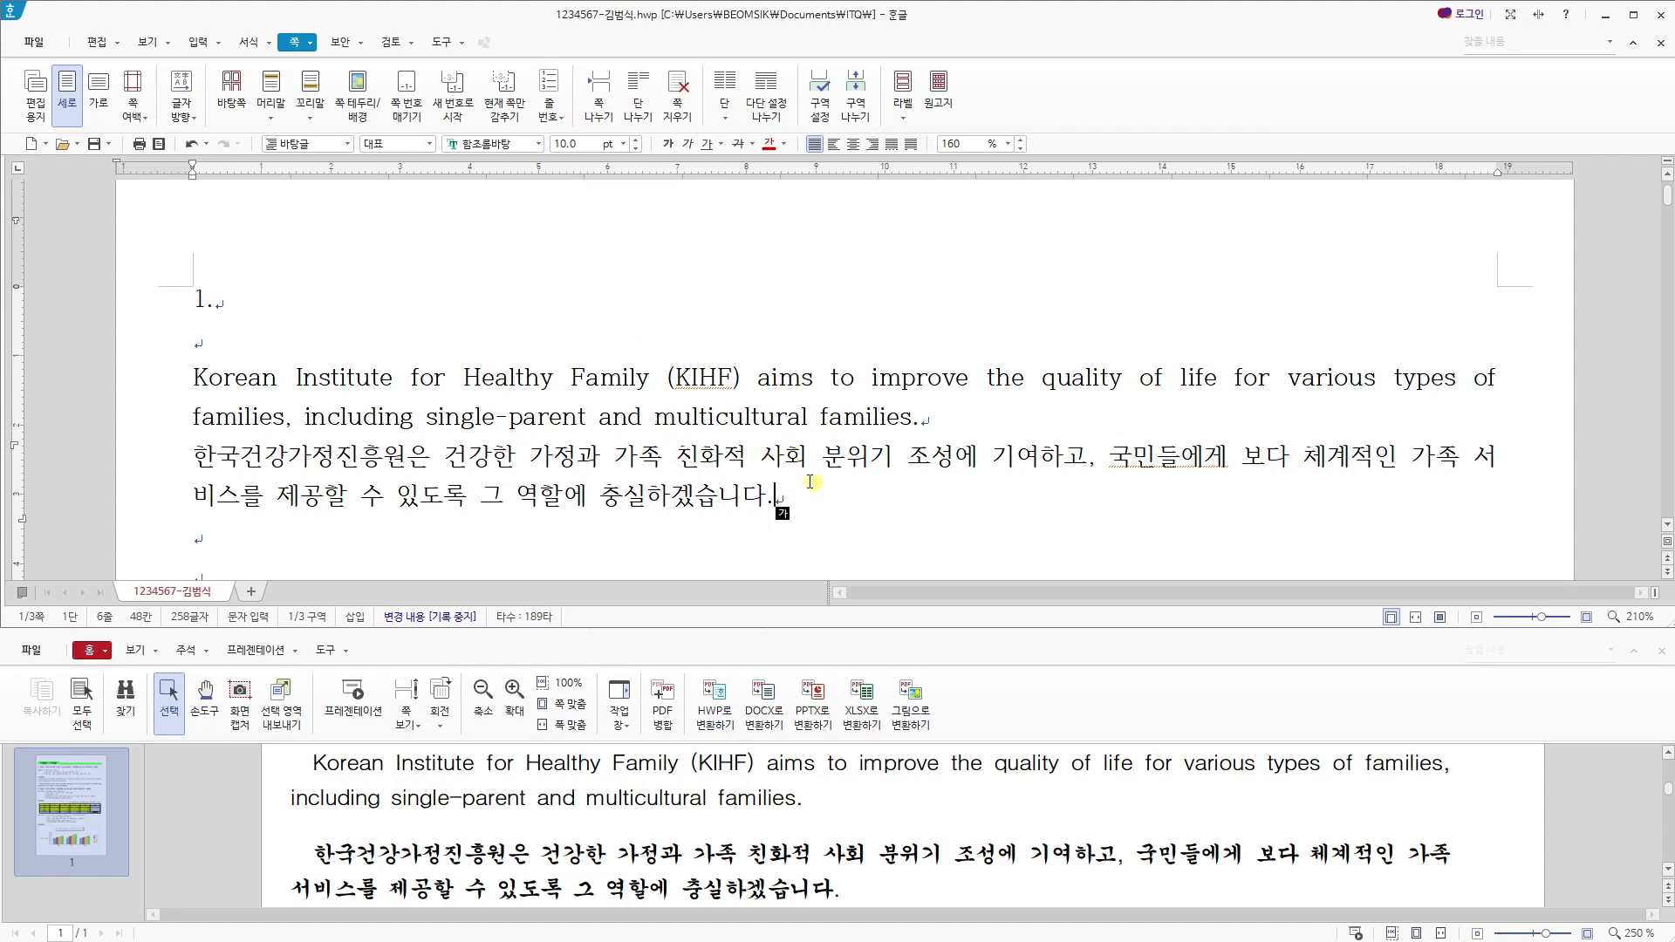
# - Select both the English and Korean paragraphs and start a new paragraph style named "family" for them
pyautogui.moveTo(803, 486); pyautogui.dragTo(194, 378)
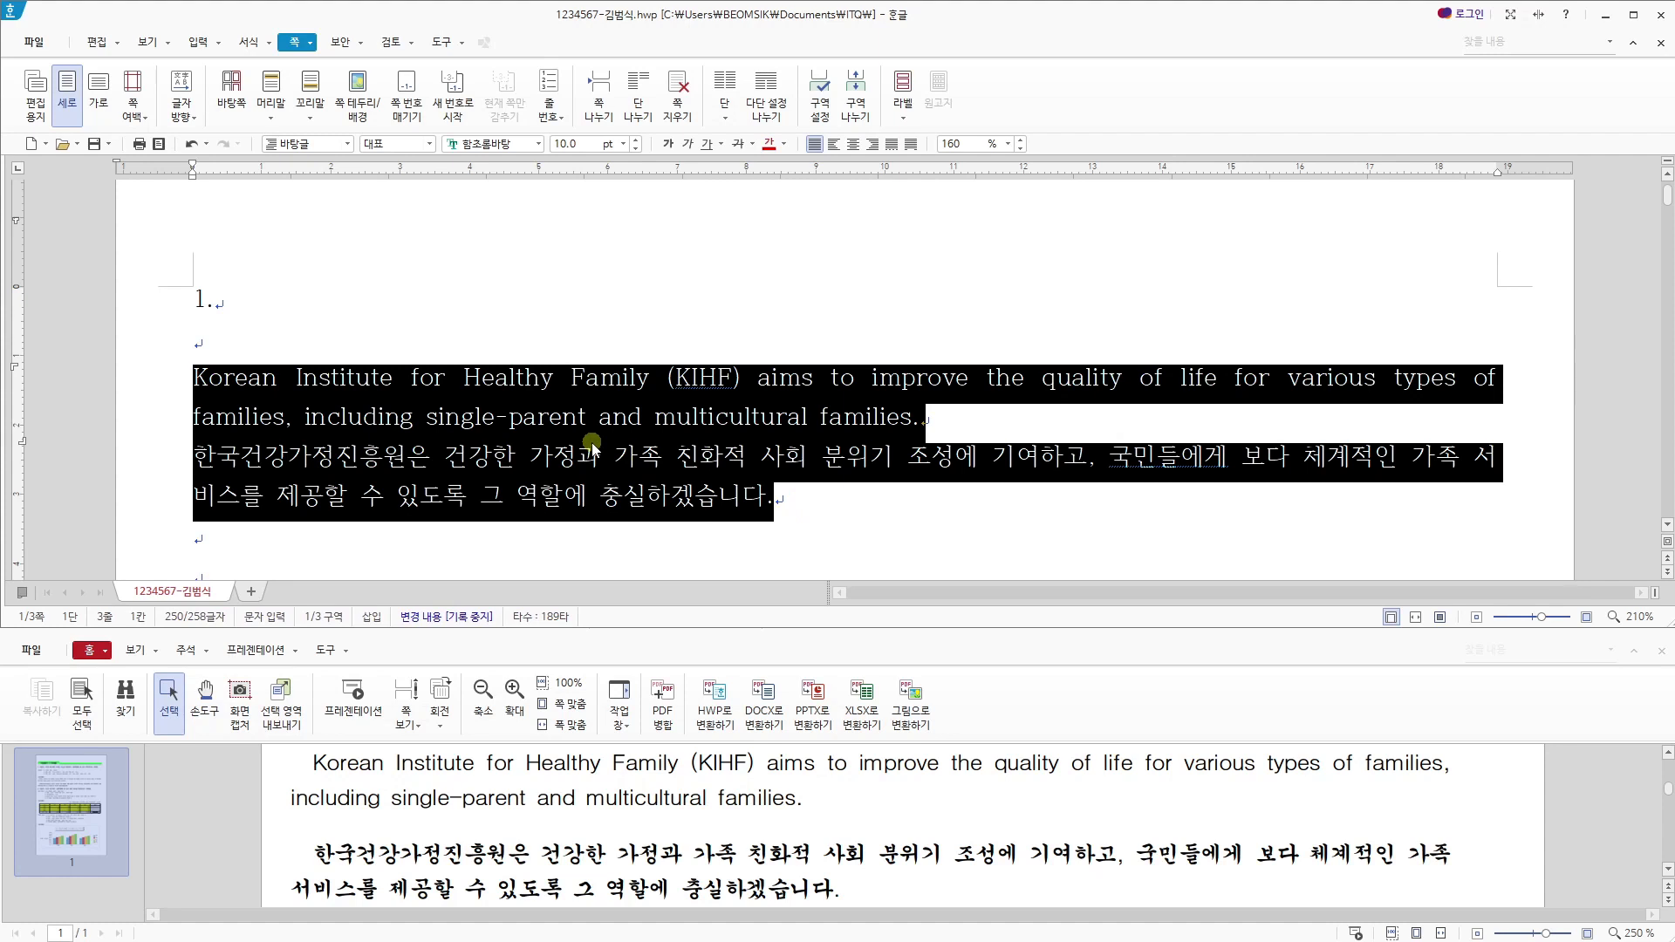
pyautogui.press('F6')
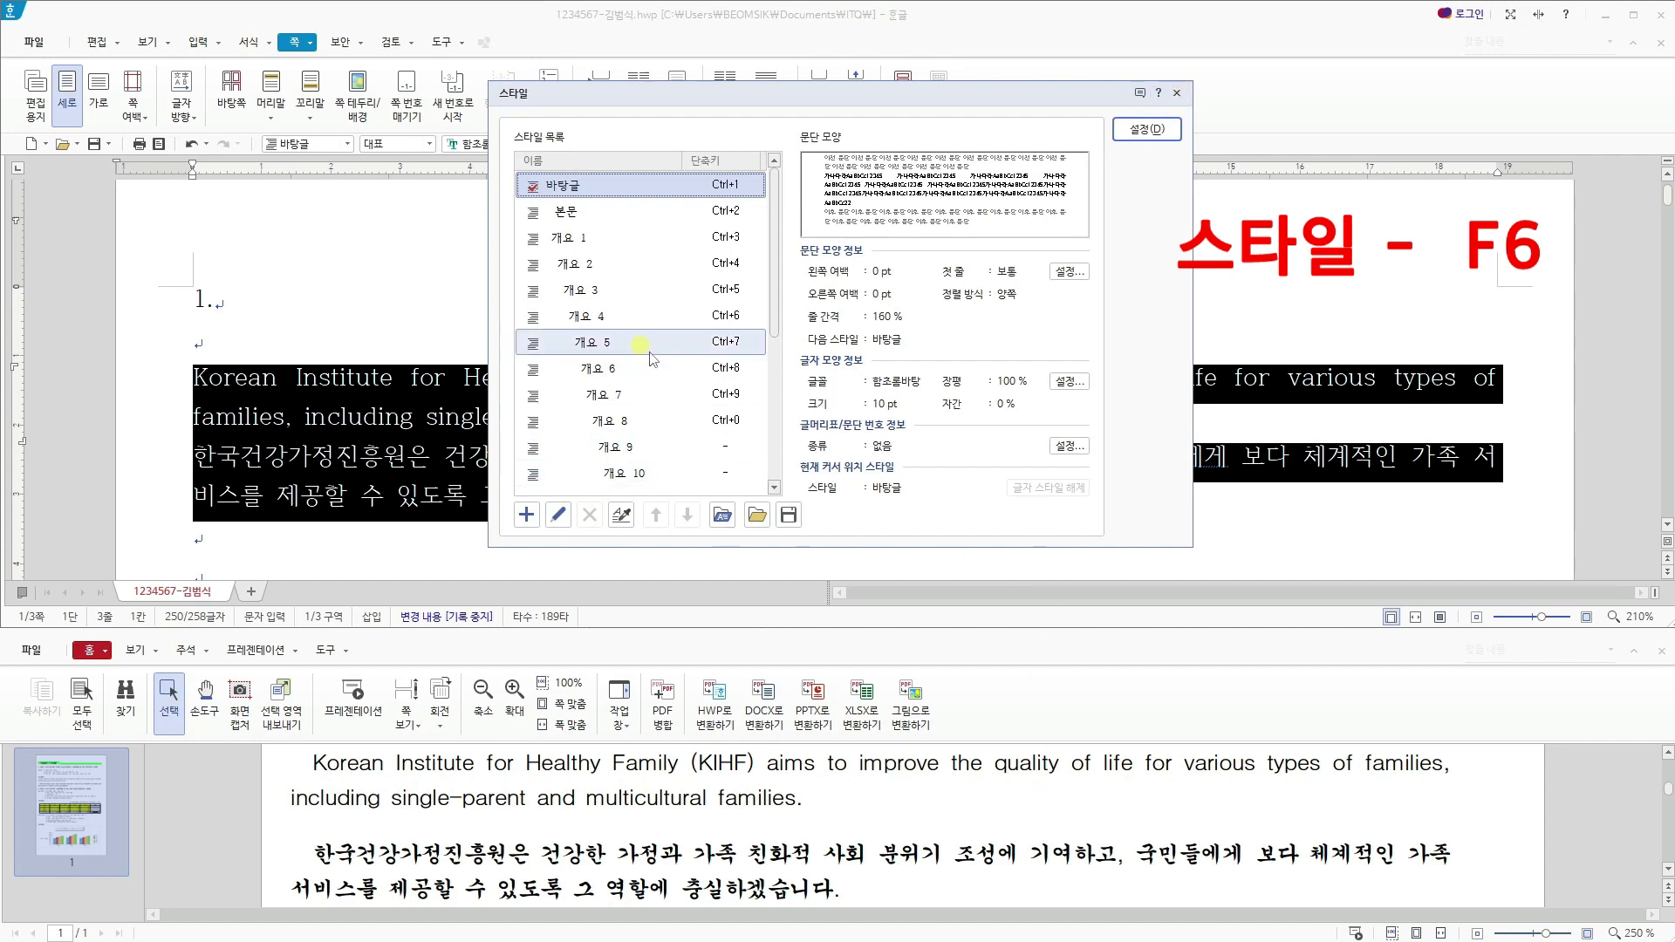
pyautogui.click(525, 516)
pyautogui.scroll(2, 638, 820)
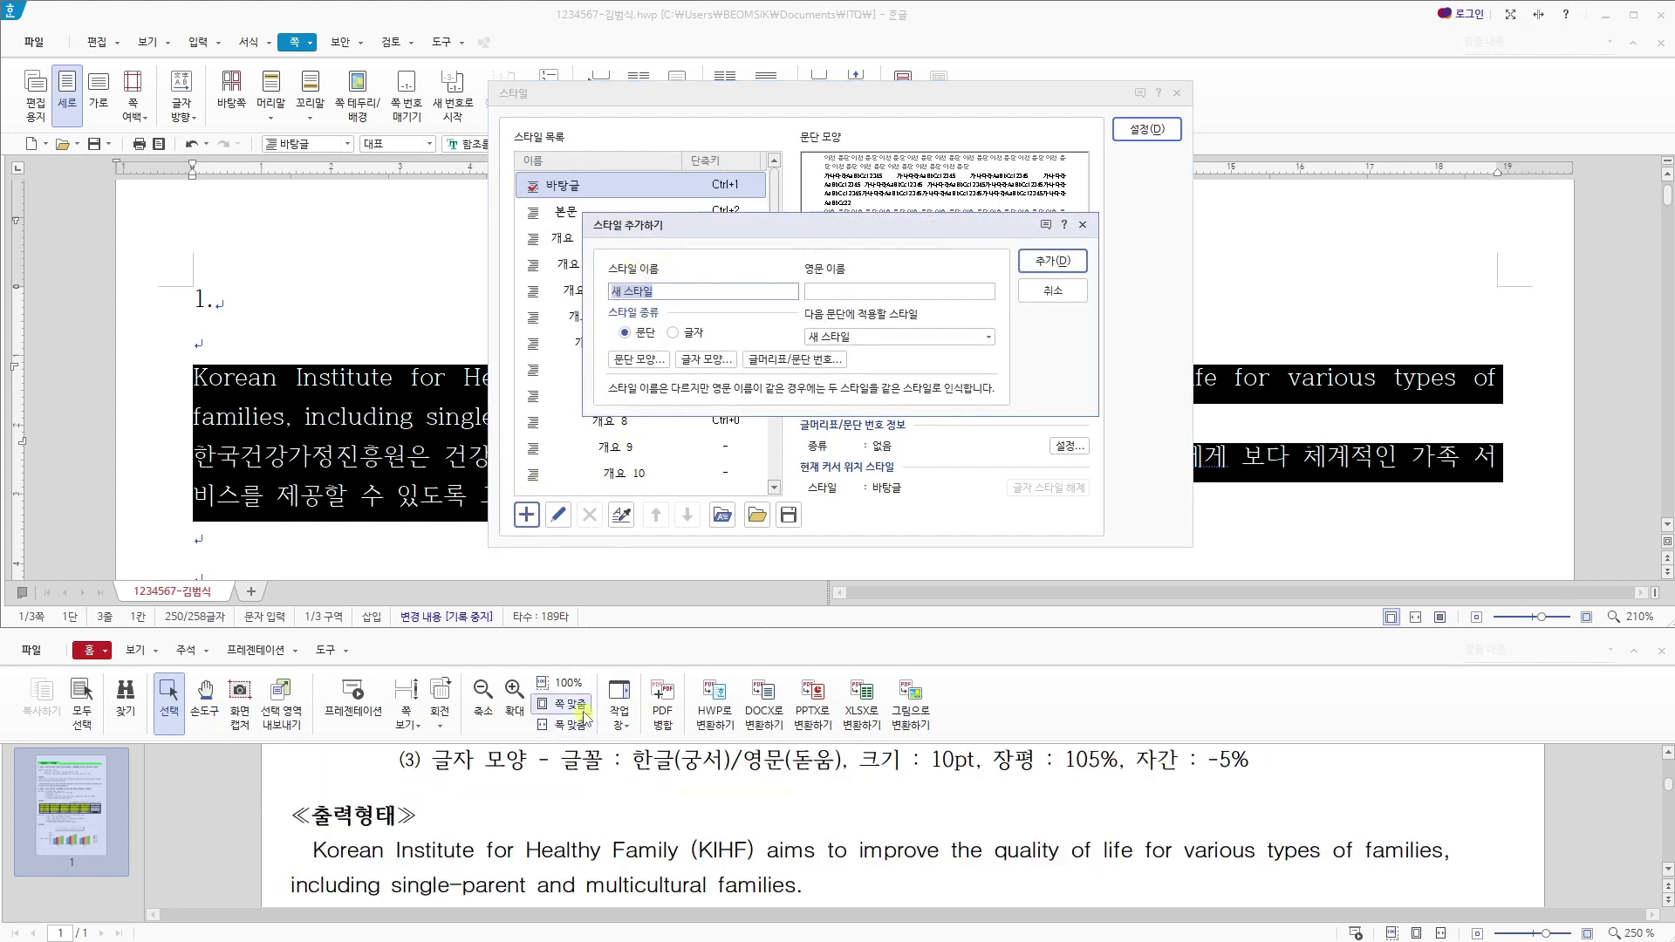
pyautogui.scroll(2, 687, 776)
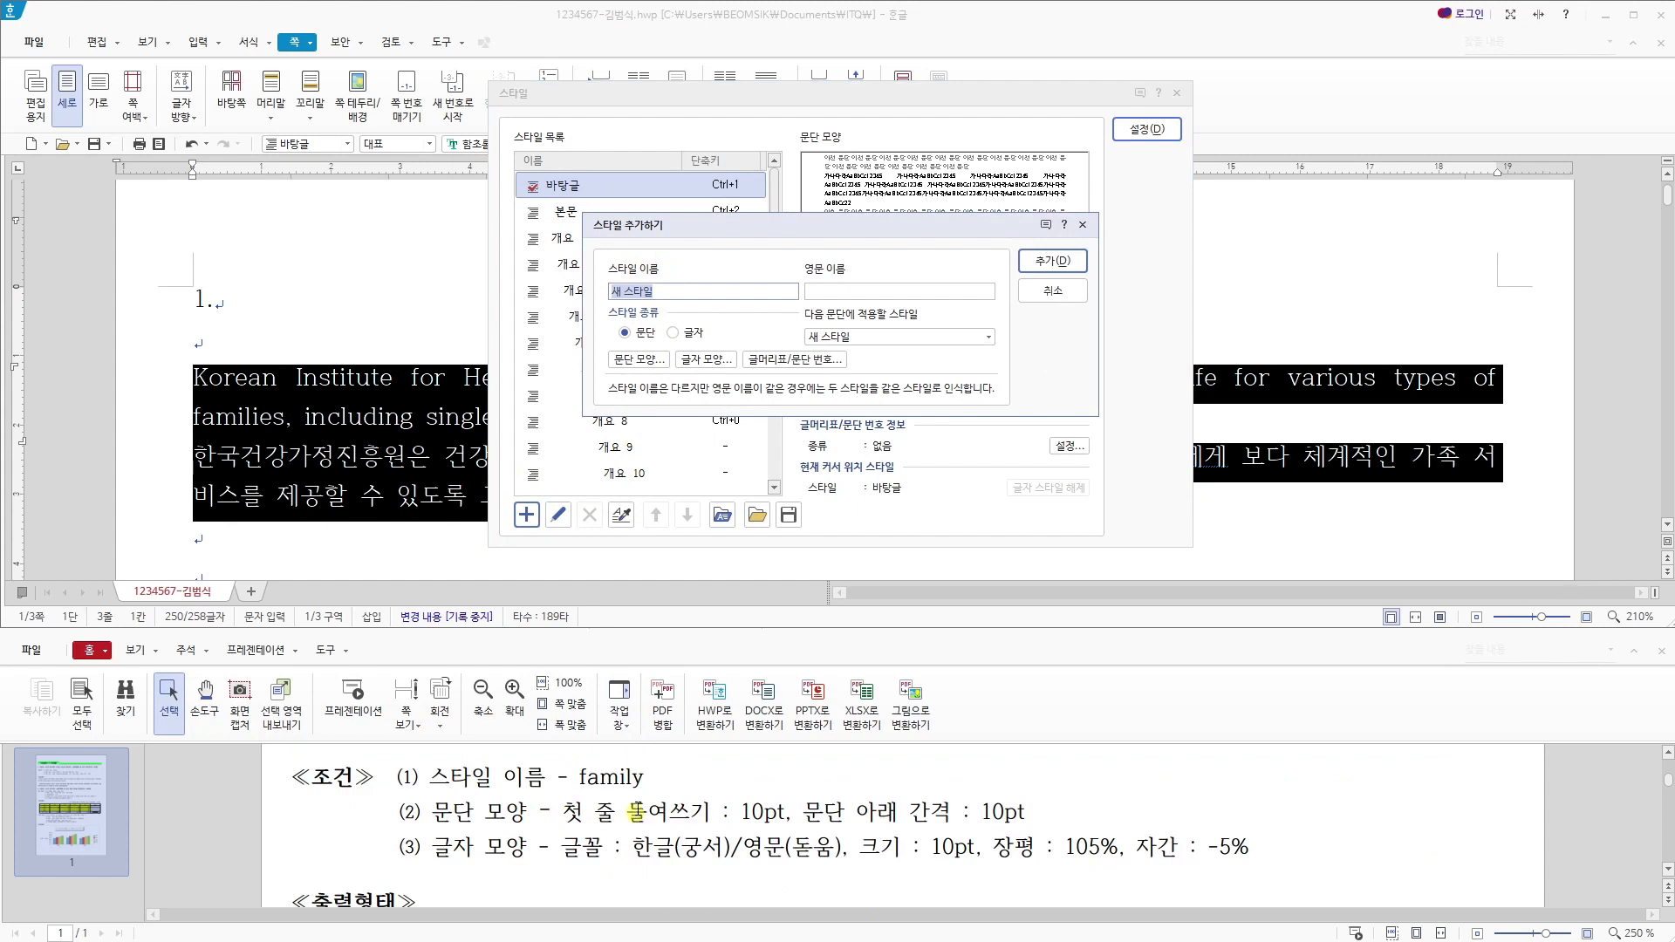
pyautogui.write('ㄹ')
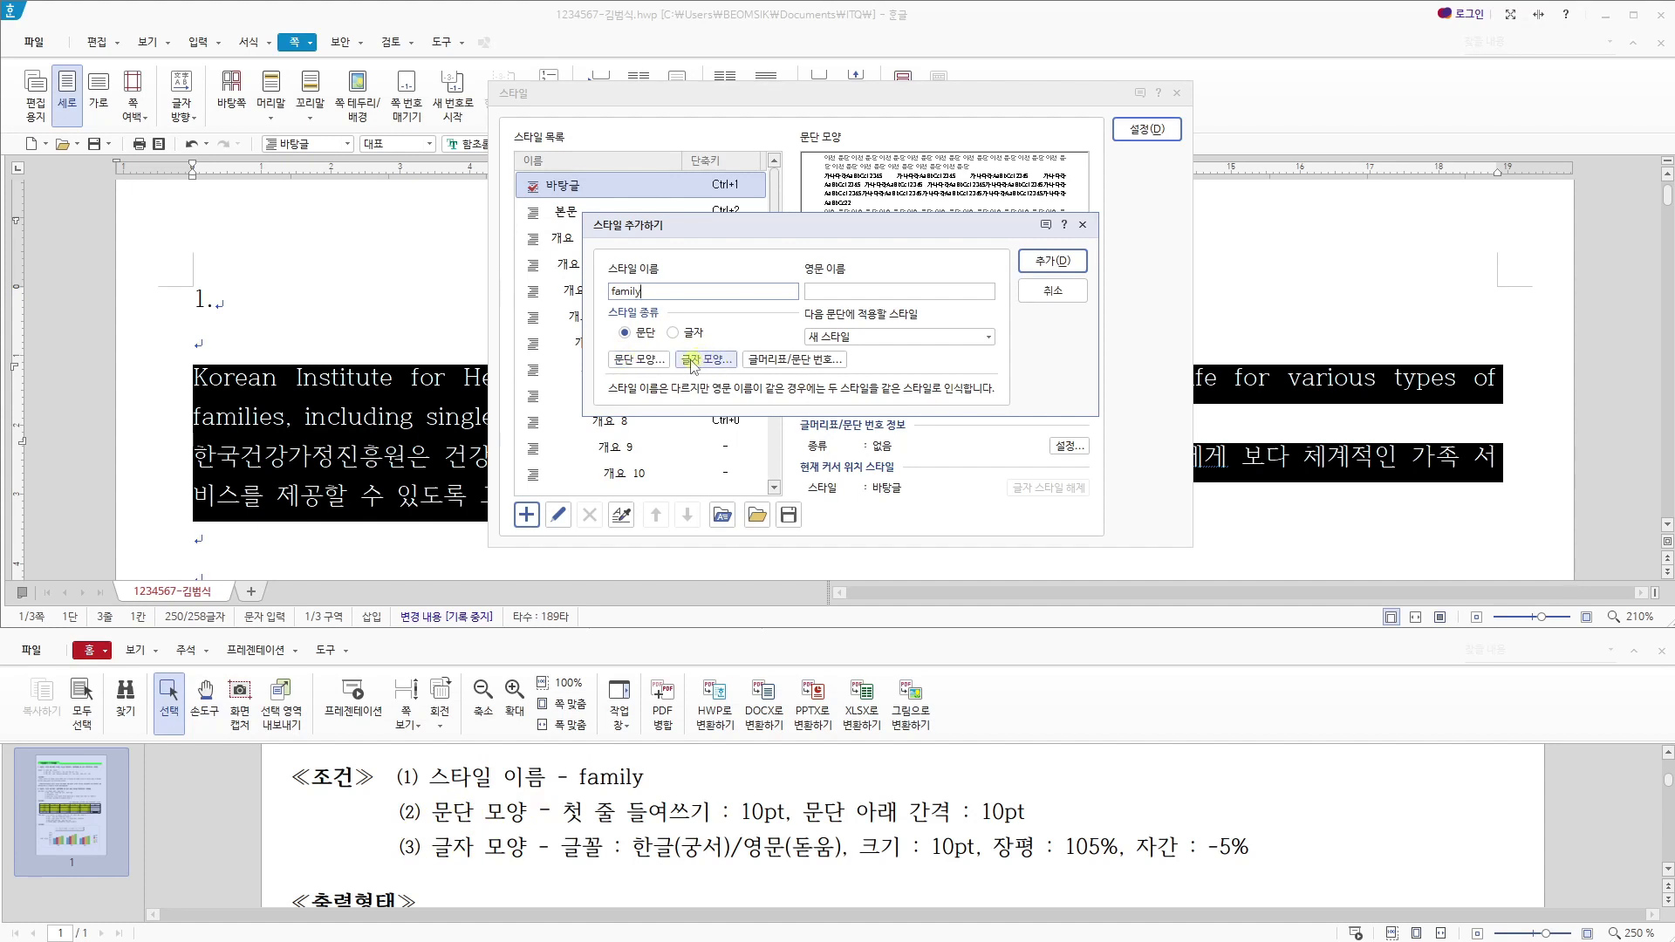
# - Set the family style's paragraph shape (문단 모양) to a 10 pt first-line indent (들여쓰기) and 10 pt spacing below (문단 아래)
pyautogui.click(640, 361)
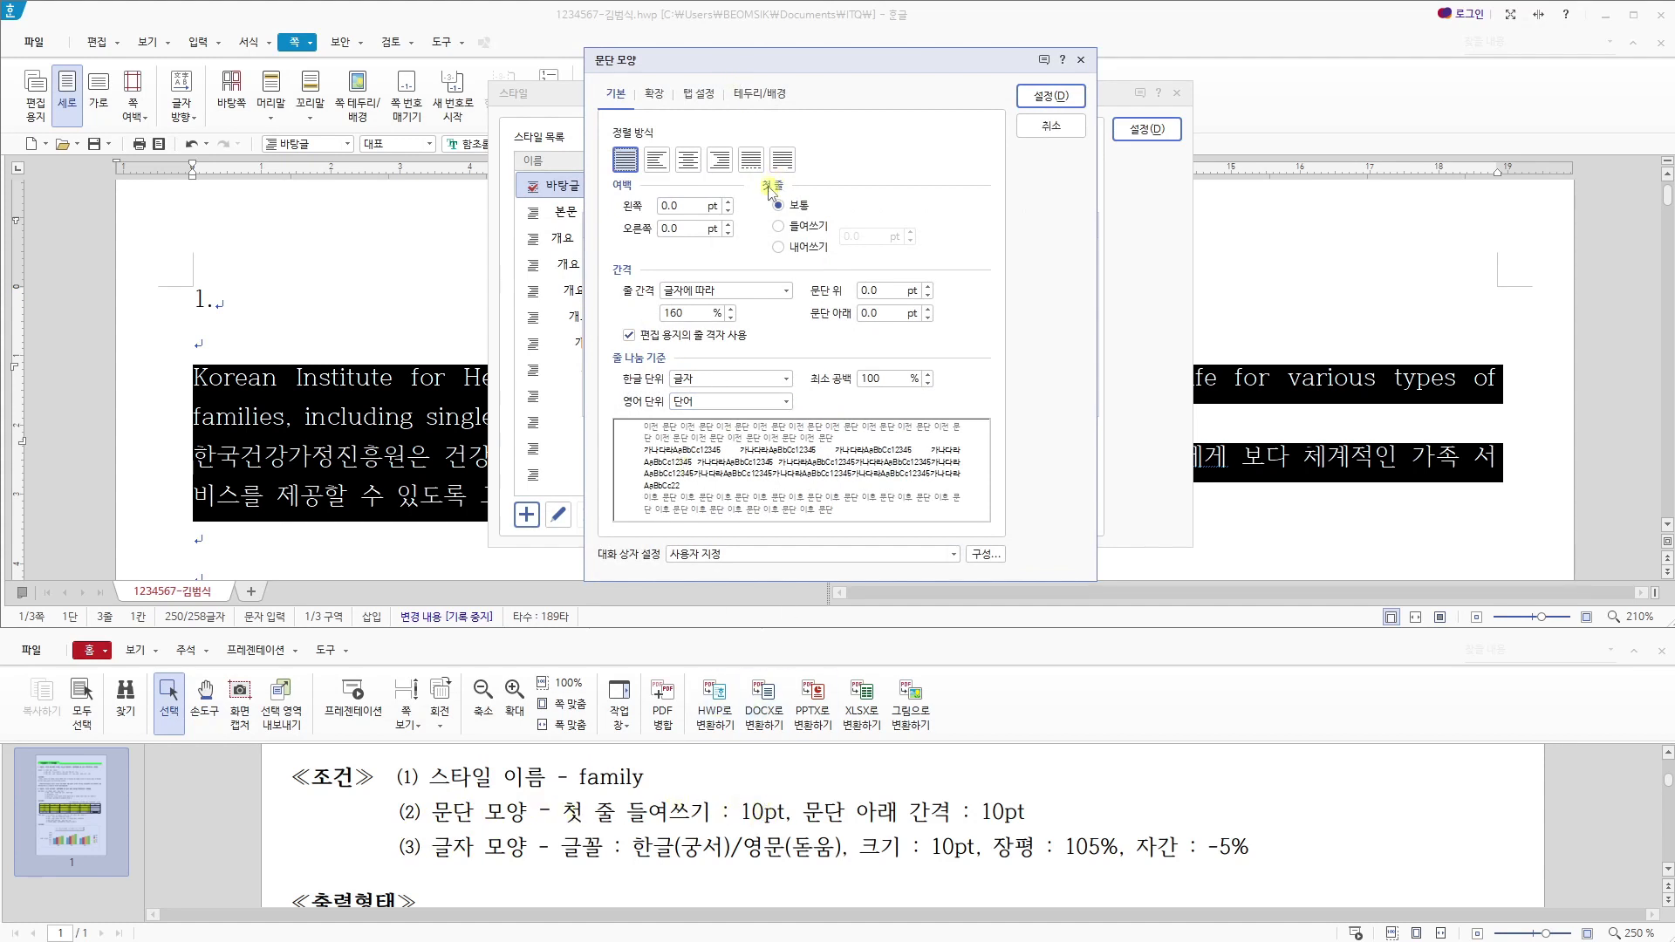
pyautogui.click(801, 226)
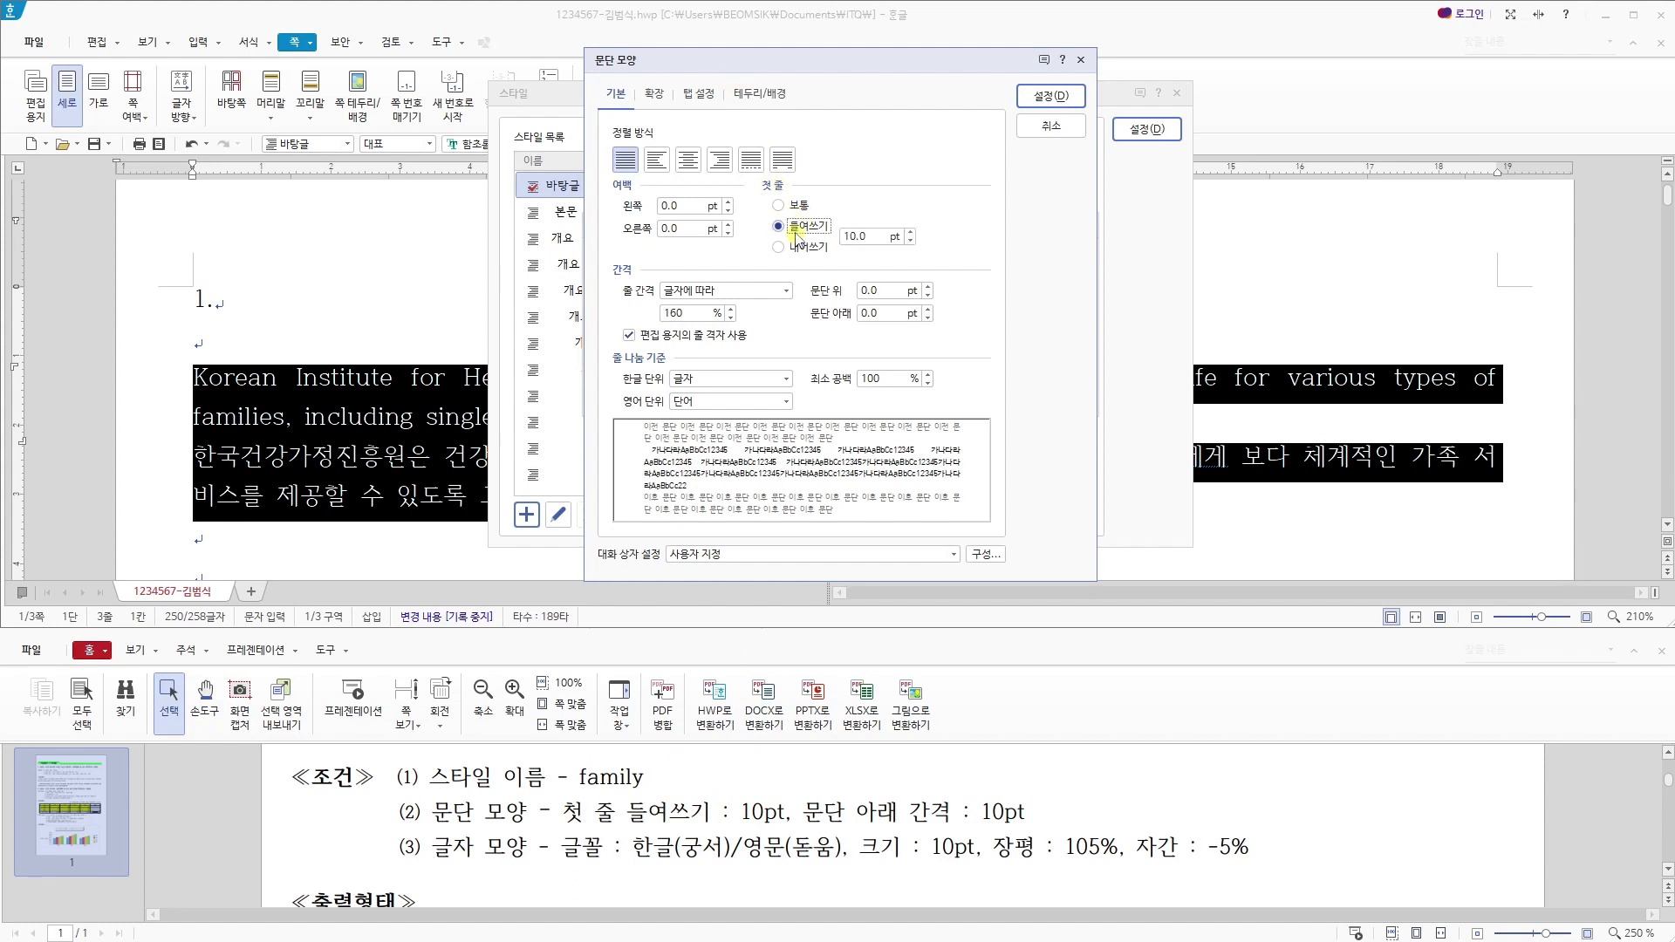
pyautogui.moveTo(872, 238); pyautogui.dragTo(830, 239)
pyautogui.click(827, 314)
pyautogui.write('10')
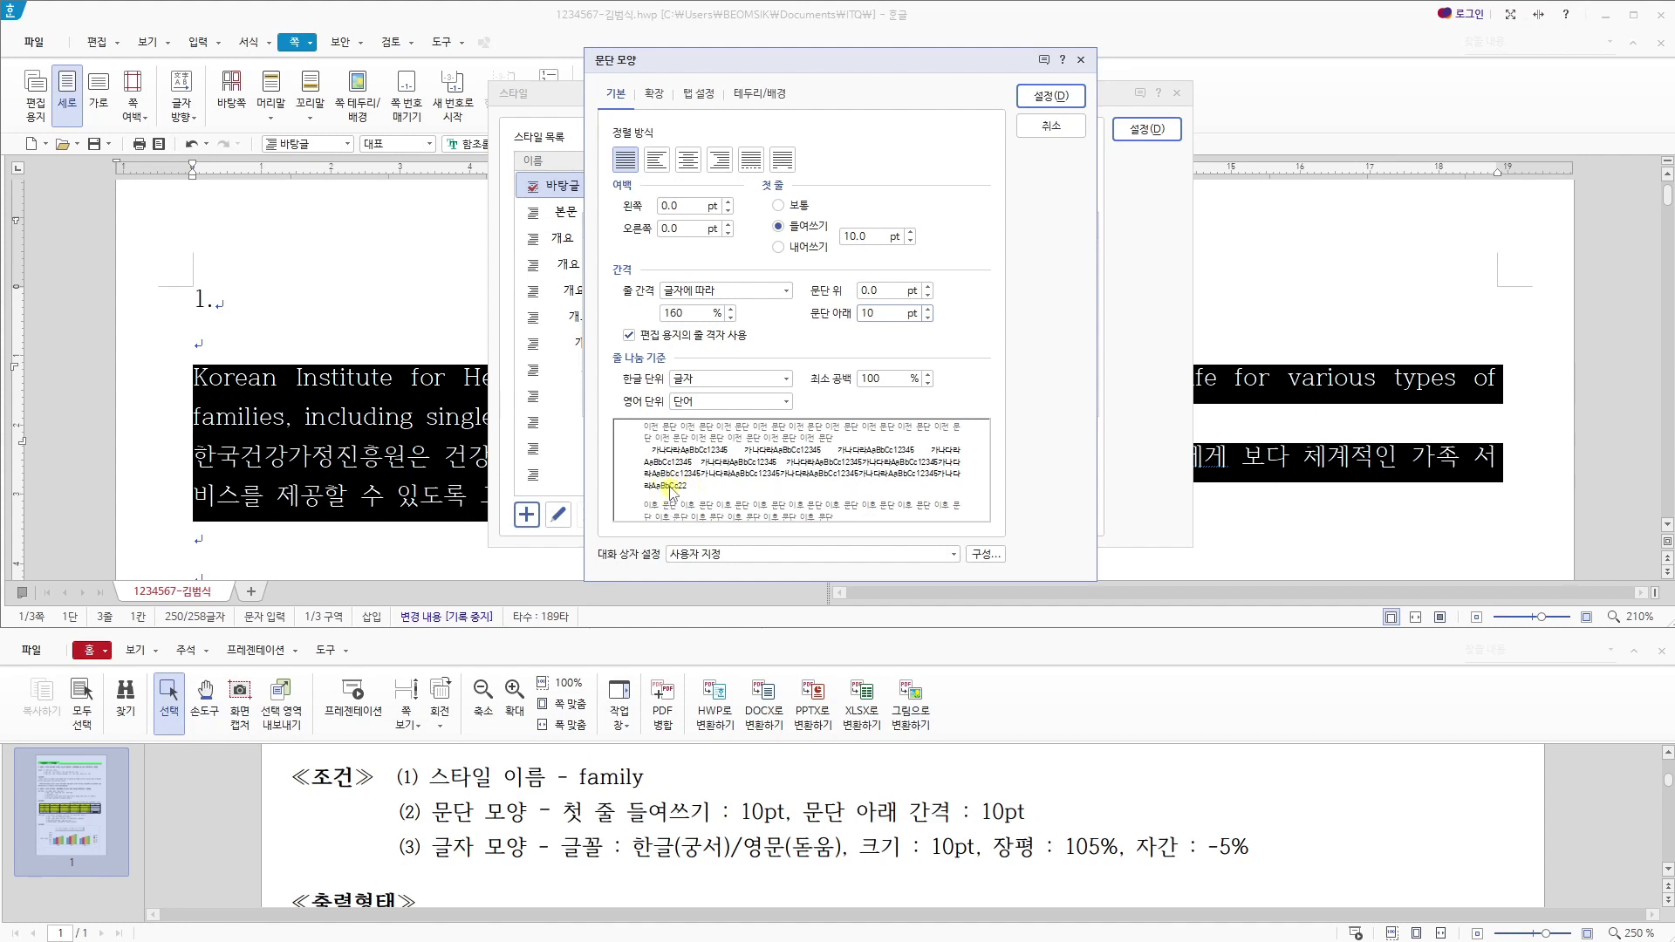
pyautogui.click(1040, 96)
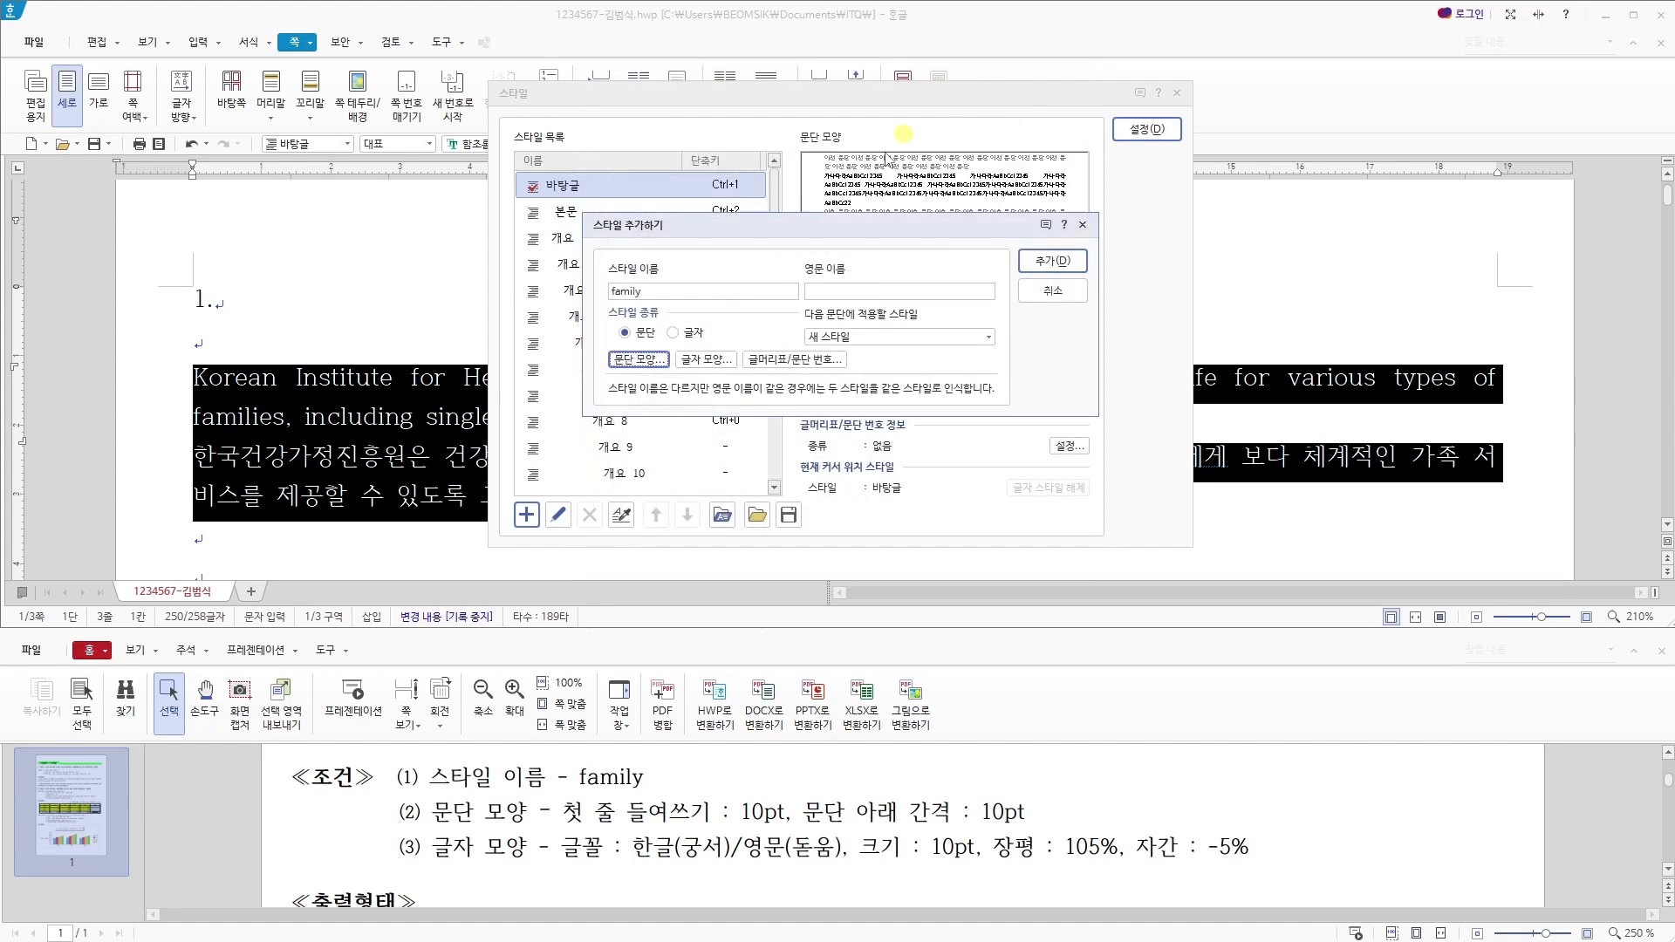
# - Set the family style's character shape (글자 모양) to 105% width (장평) and -5% letter spacing (자간) for the 대표 language
pyautogui.click(705, 359)
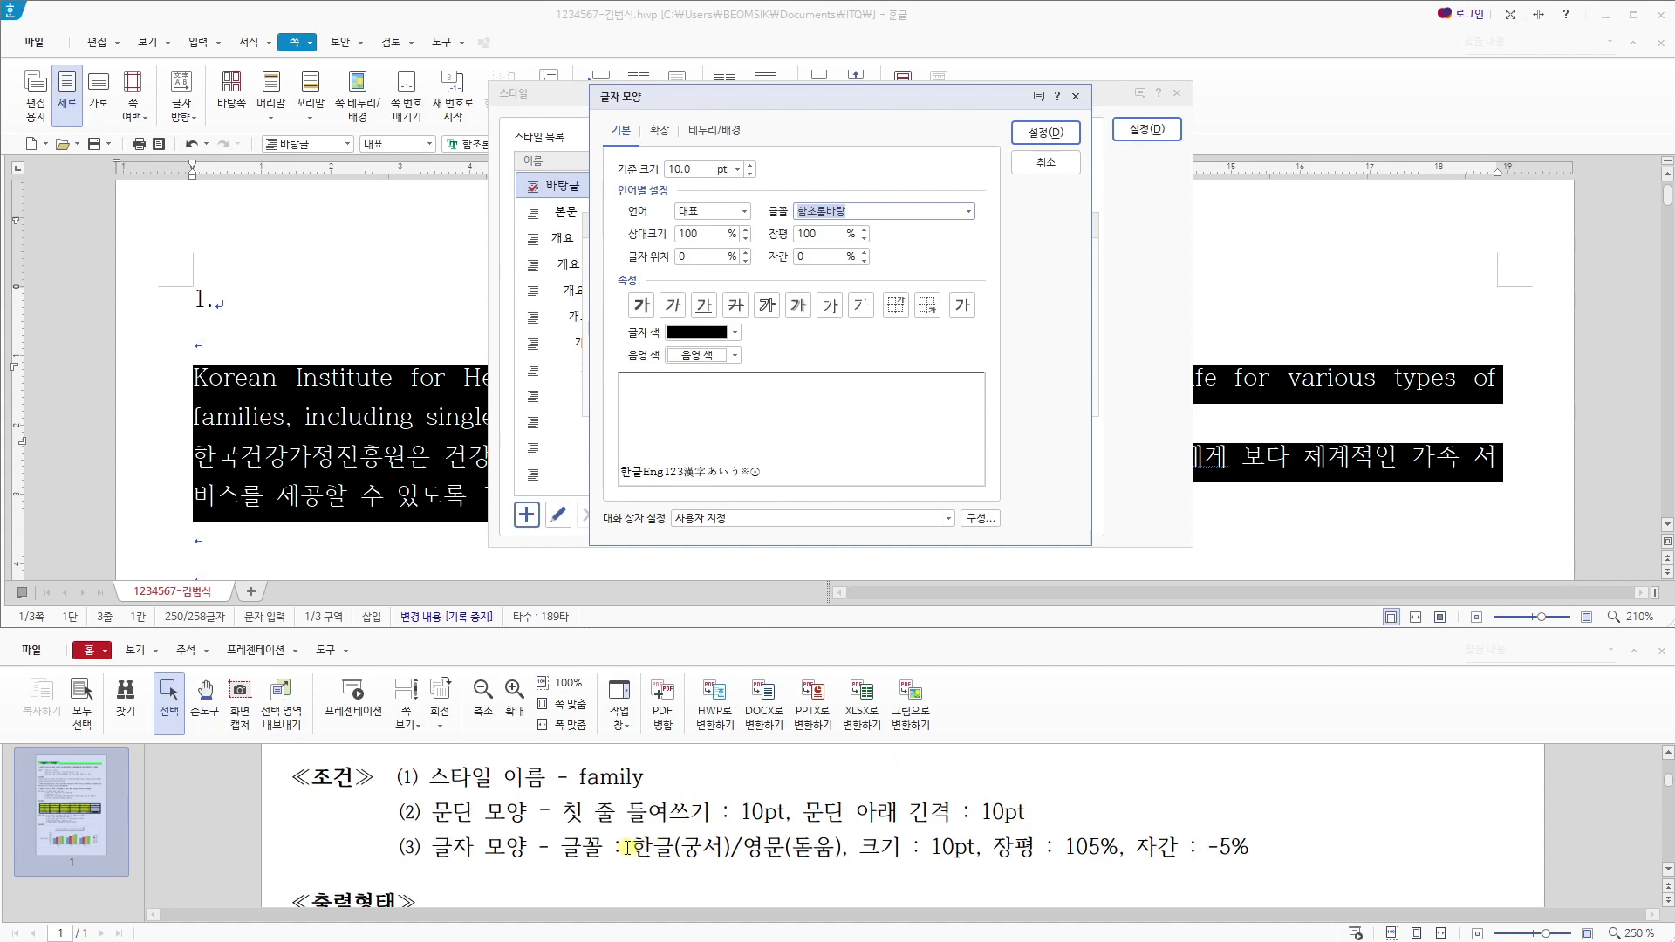
pyautogui.click(743, 214)
pyautogui.click(698, 243)
pyautogui.click(744, 212)
pyautogui.click(714, 260)
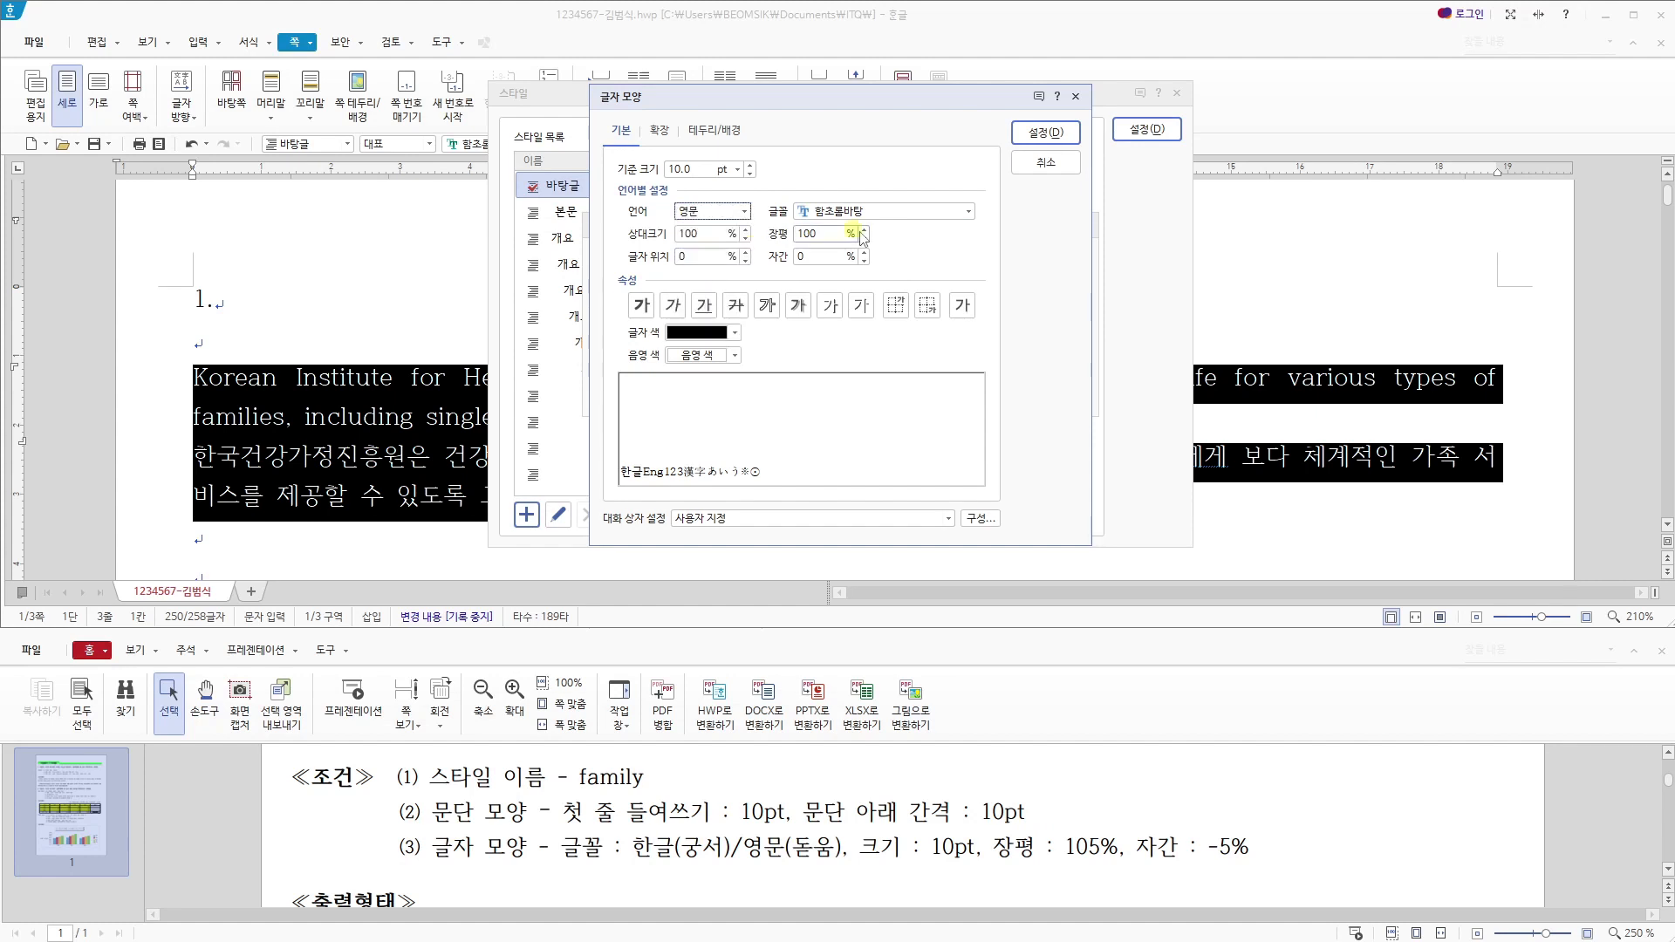
pyautogui.click(743, 211)
pyautogui.click(698, 227)
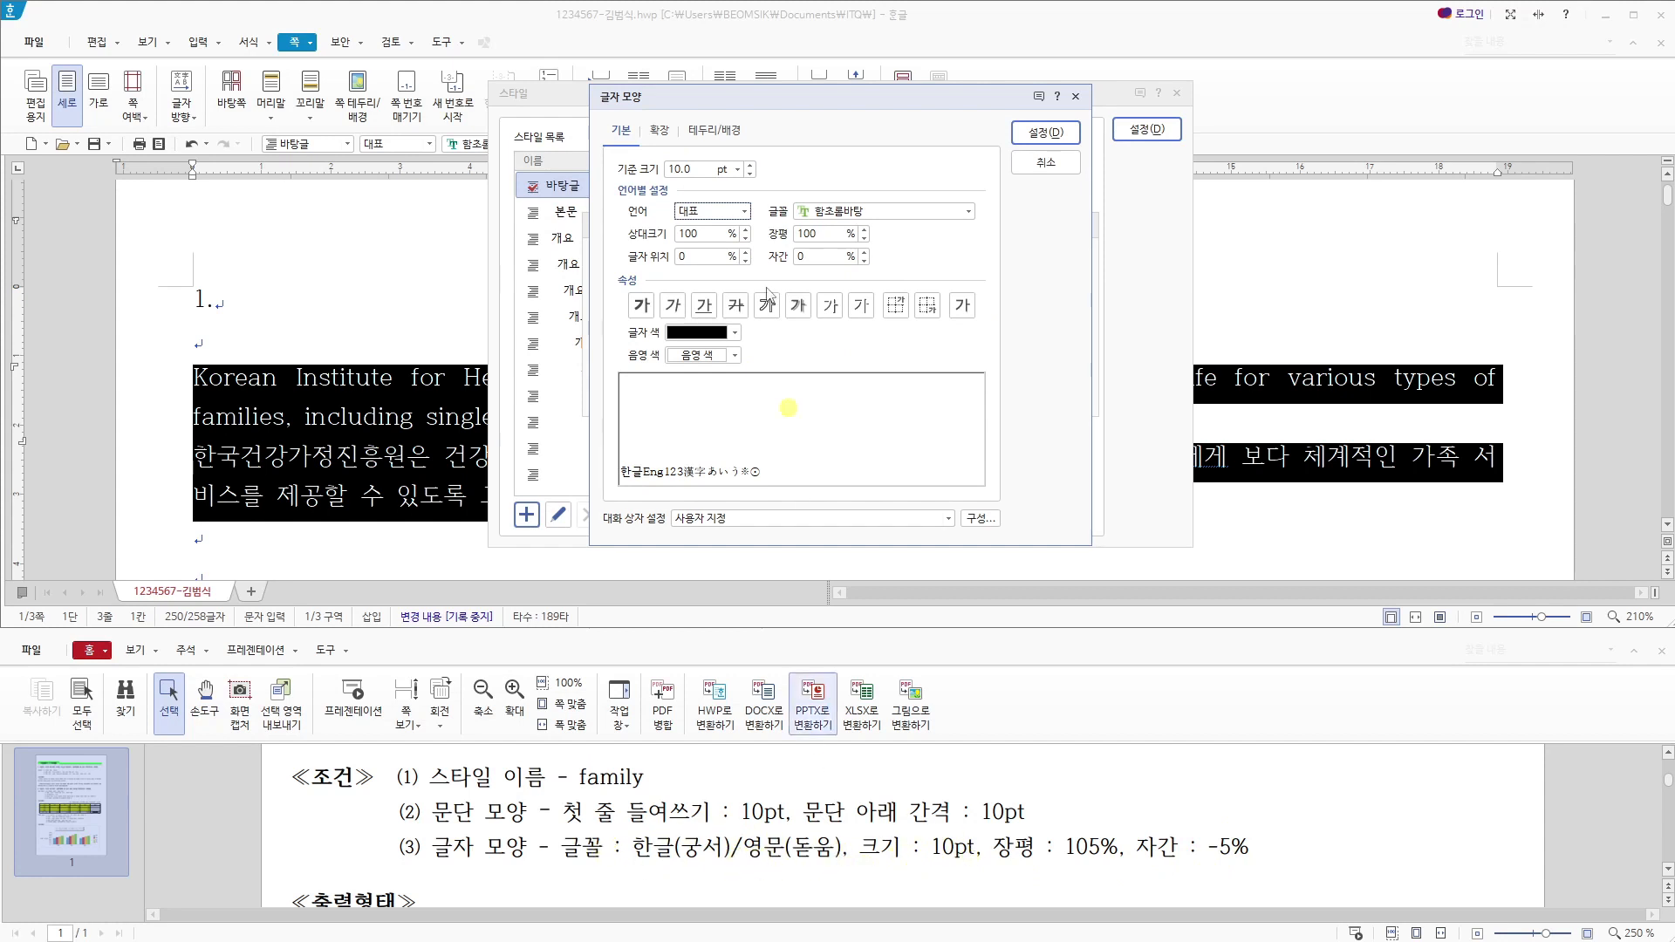
pyautogui.moveTo(694, 169); pyautogui.dragTo(668, 167)
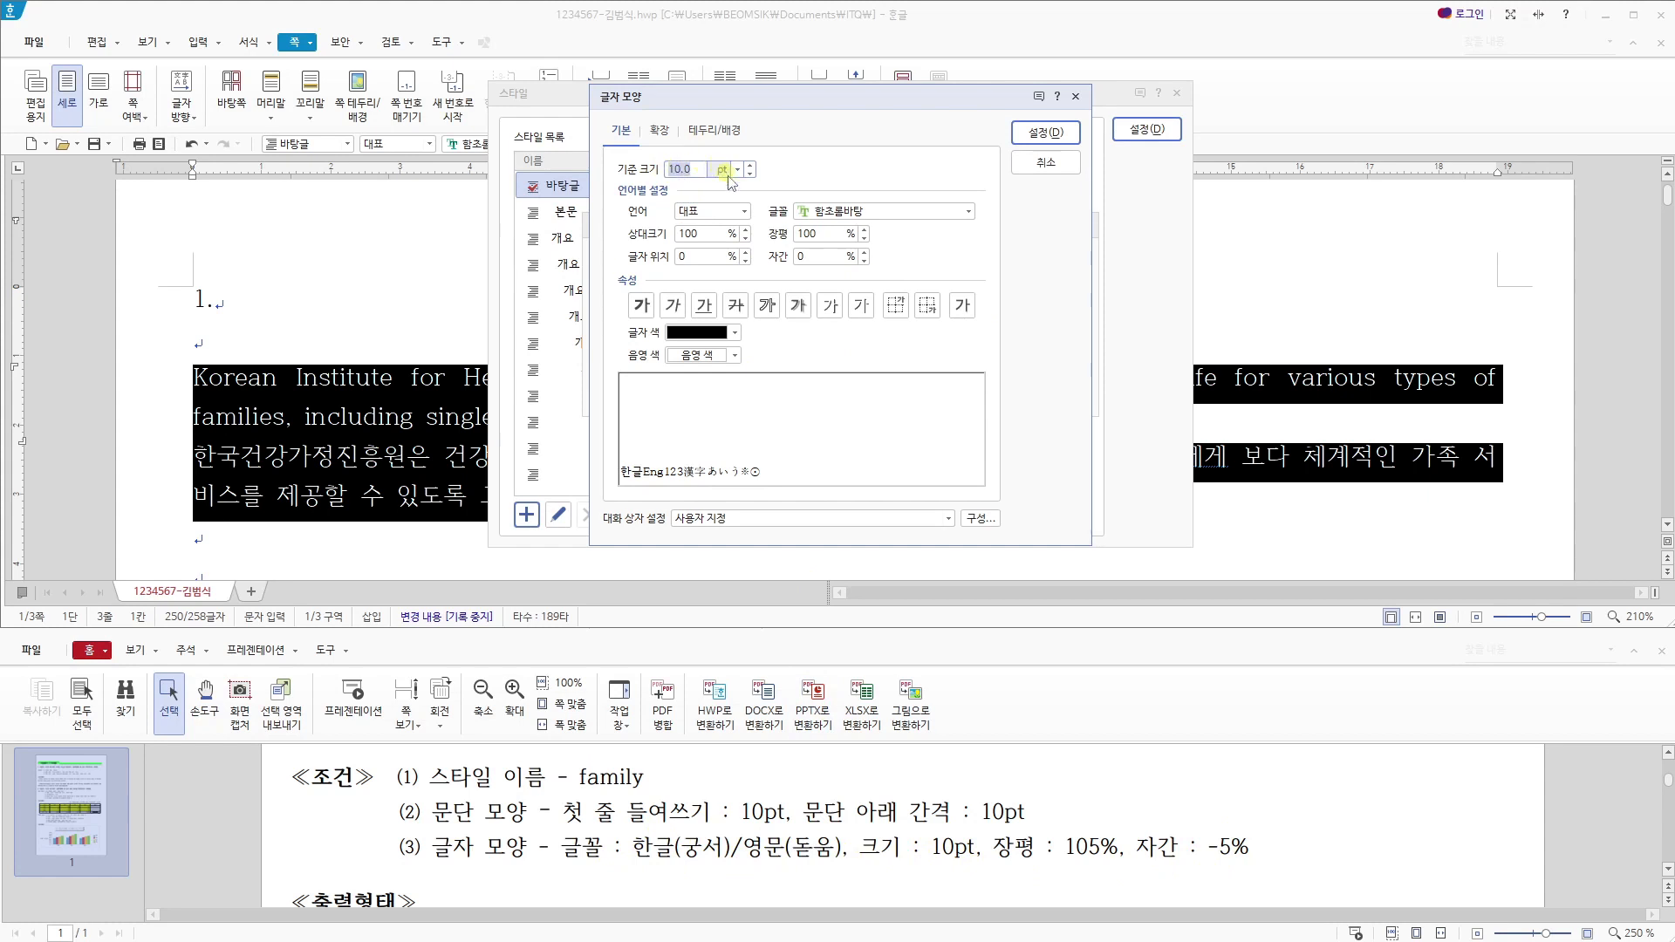
pyautogui.moveTo(824, 234); pyautogui.dragTo(765, 236)
pyautogui.write('105')
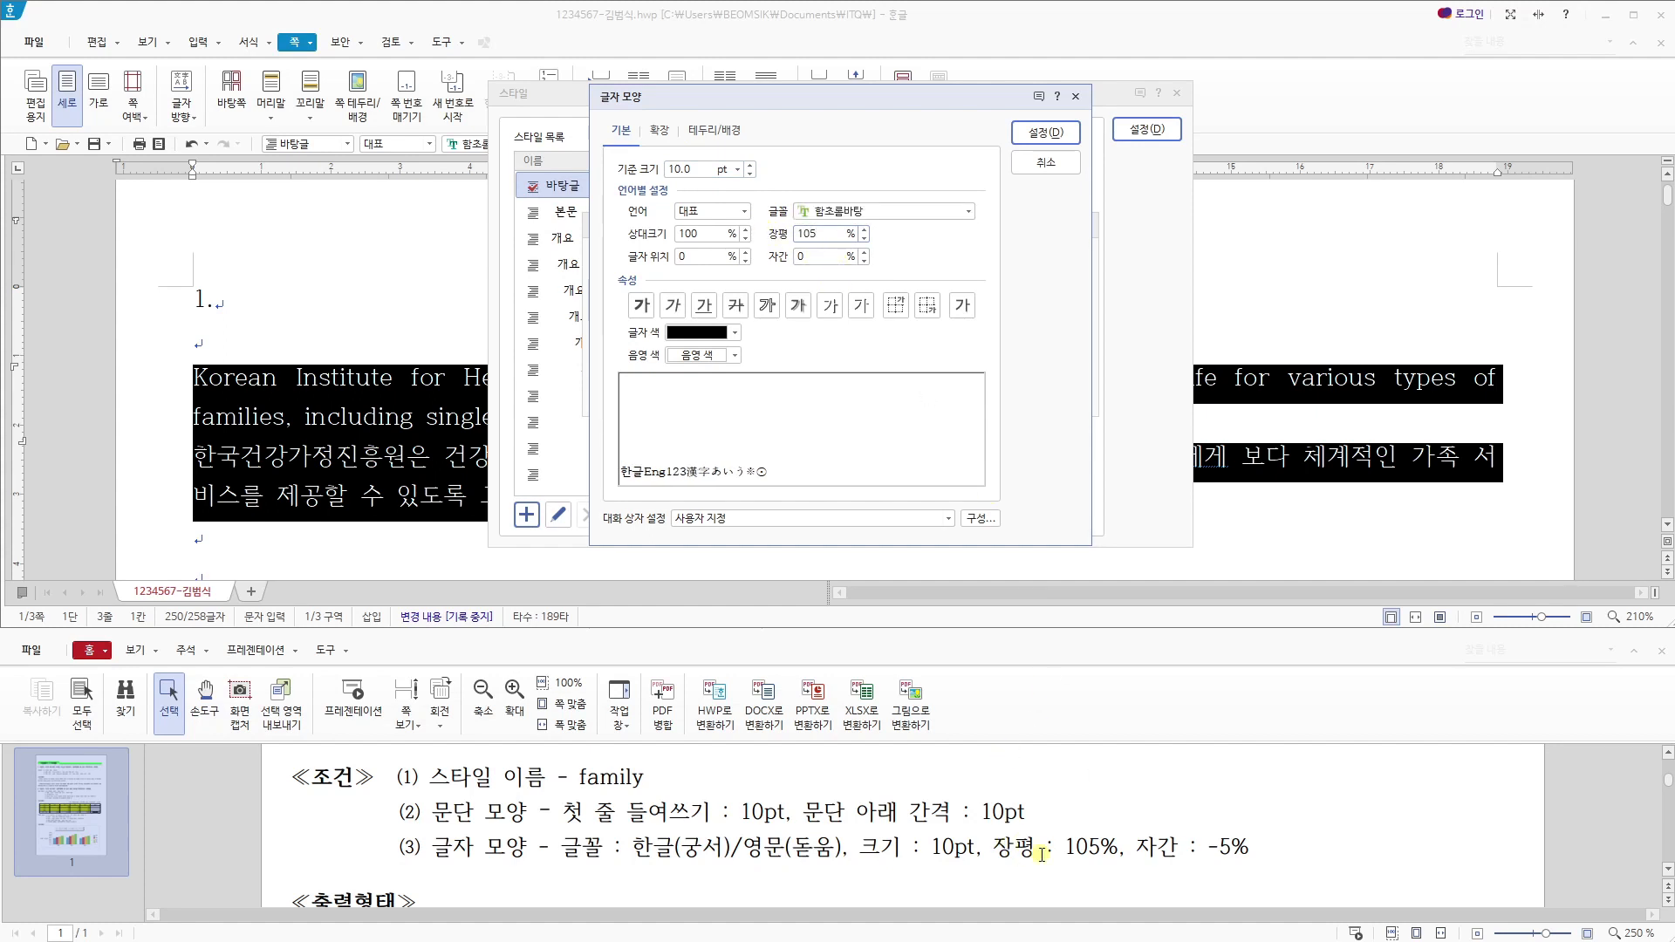
pyautogui.moveTo(825, 257); pyautogui.dragTo(752, 257)
pyautogui.write('-5')
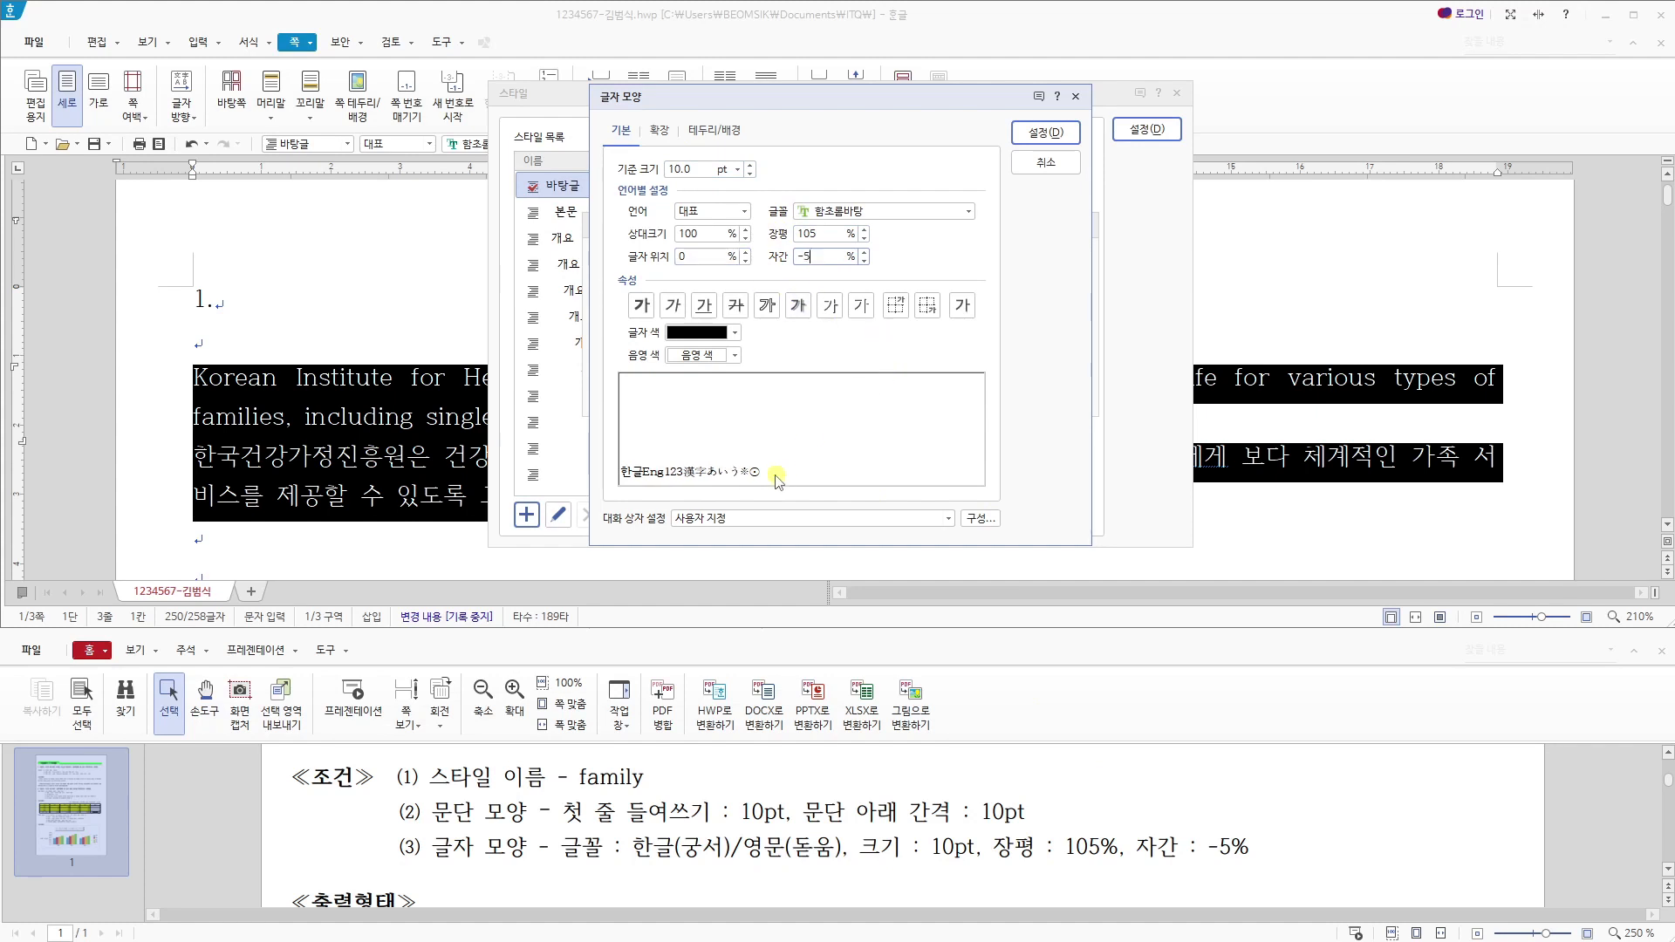
# - Set the family style's Korean (한글) font to 궁서 and its English (영문) font to 돋움
pyautogui.click(723, 211)
pyautogui.click(715, 242)
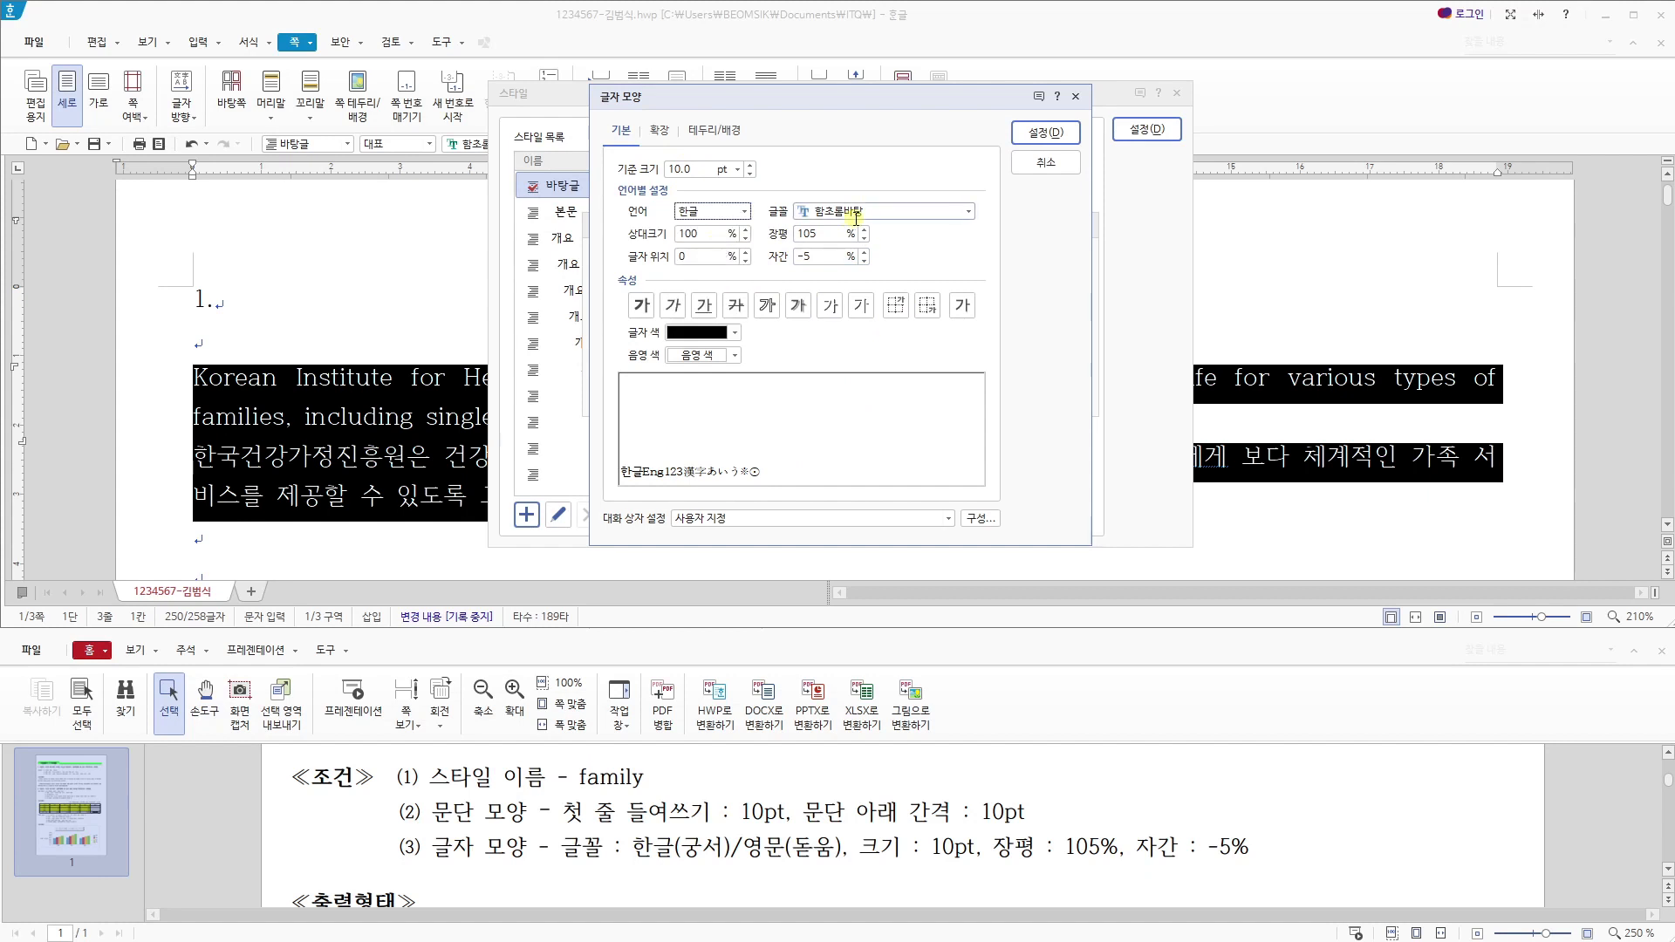
pyautogui.click(897, 215)
pyautogui.write('r')
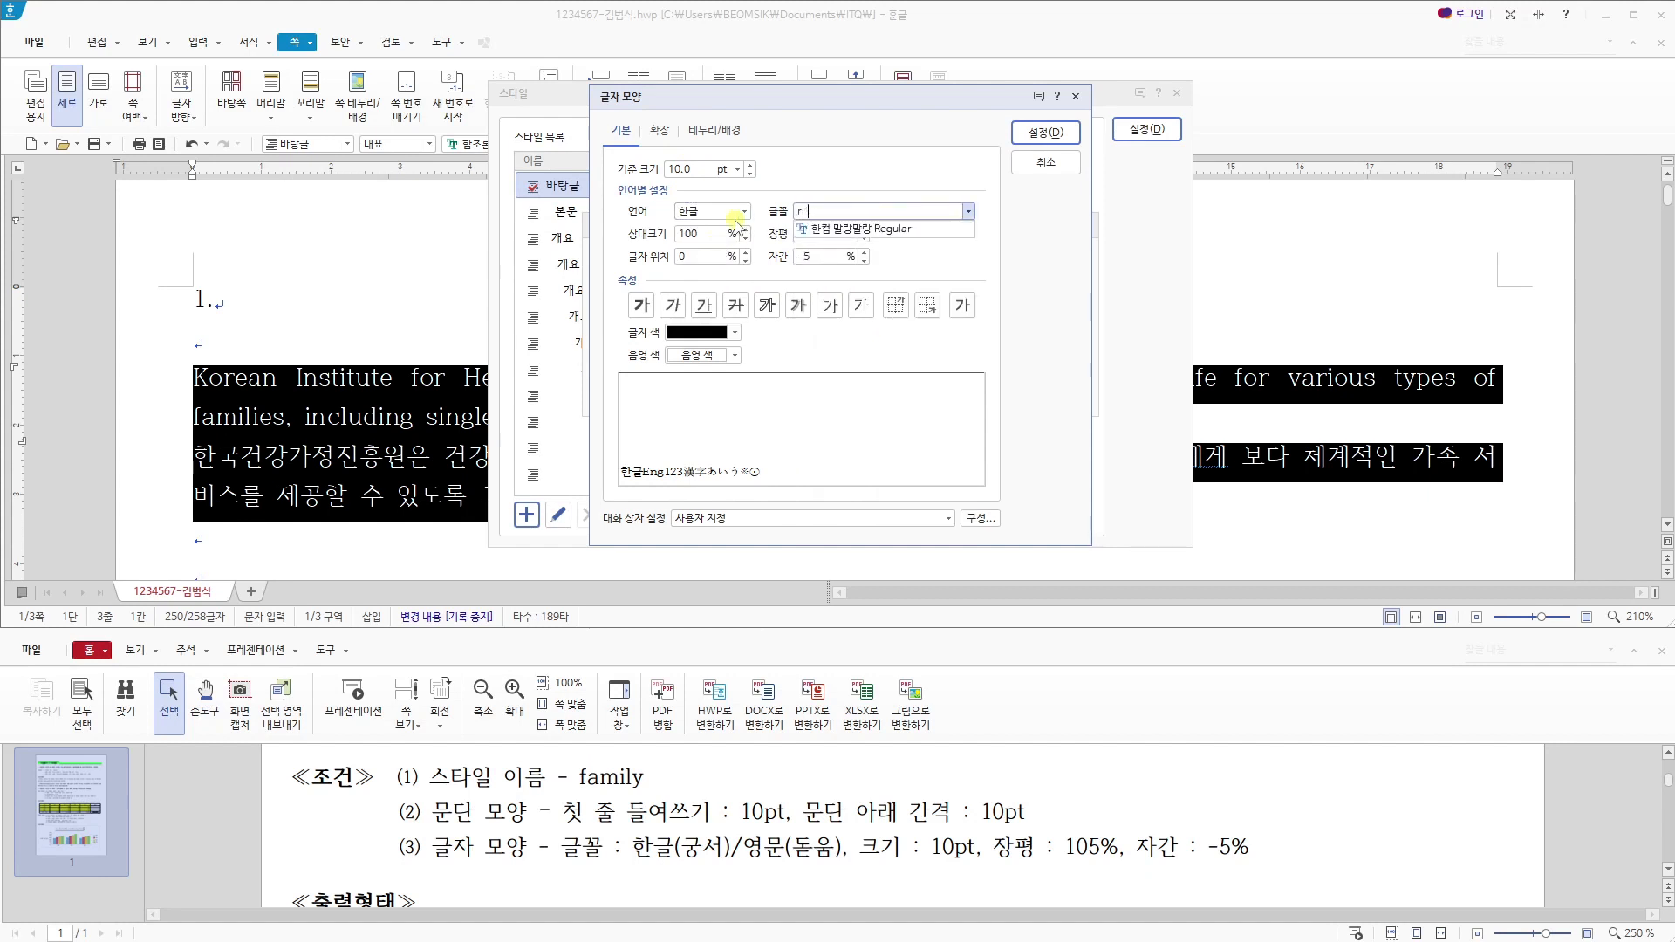
pyautogui.press('BackSpace')
pyautogui.write('궁서')
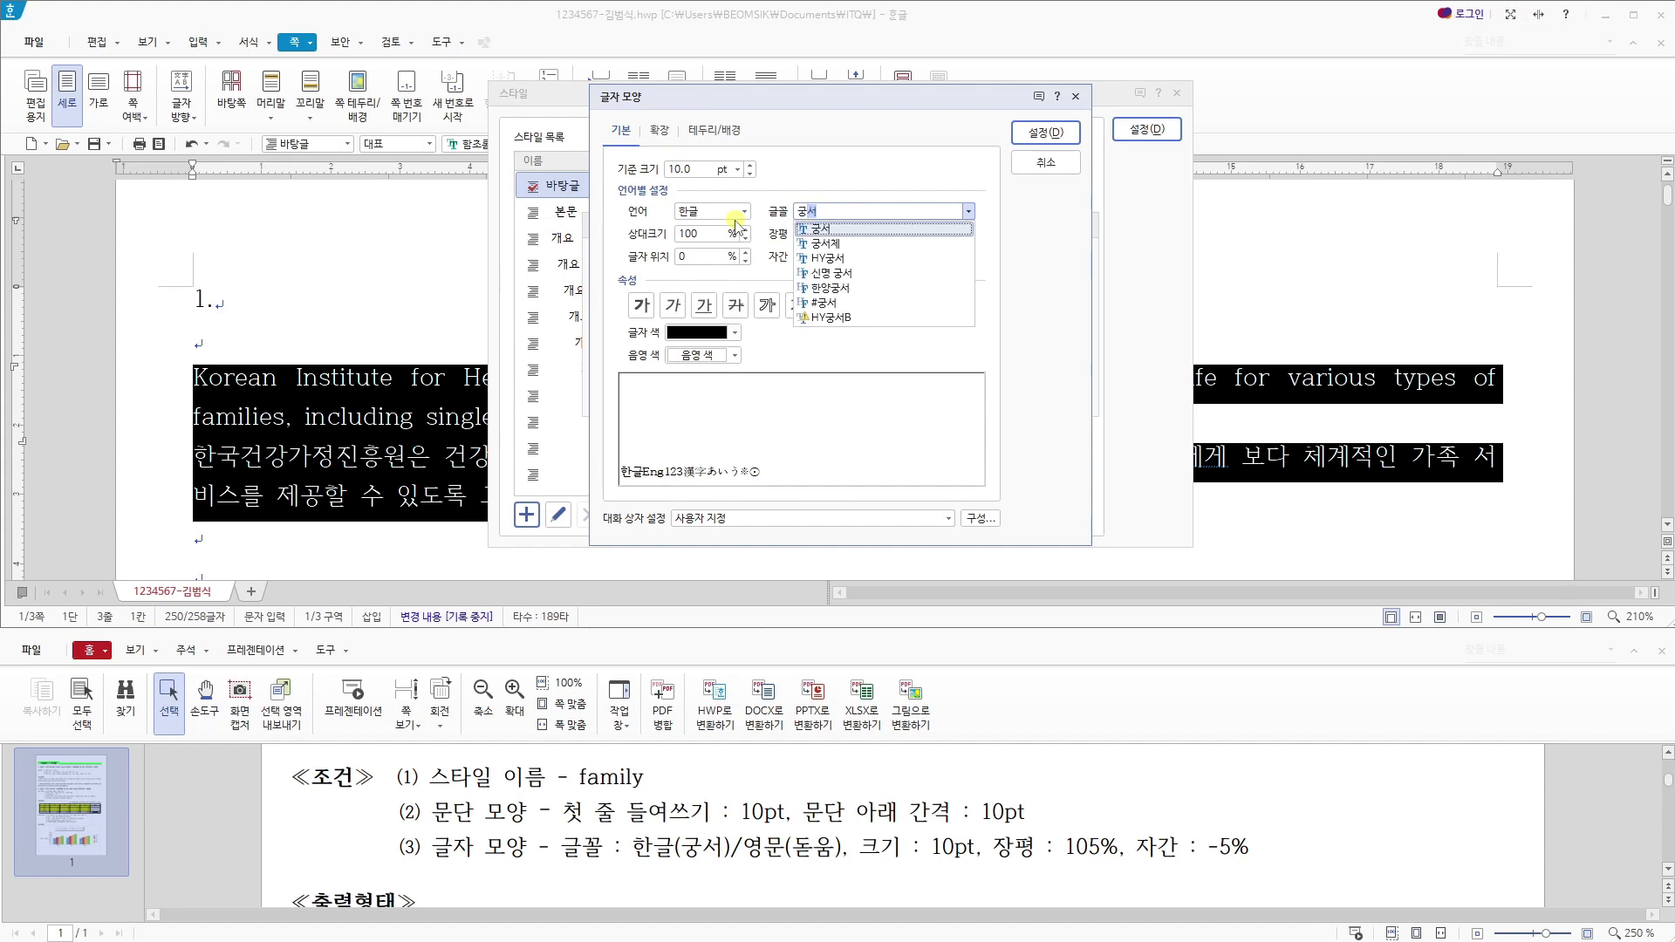
pyautogui.click(820, 230)
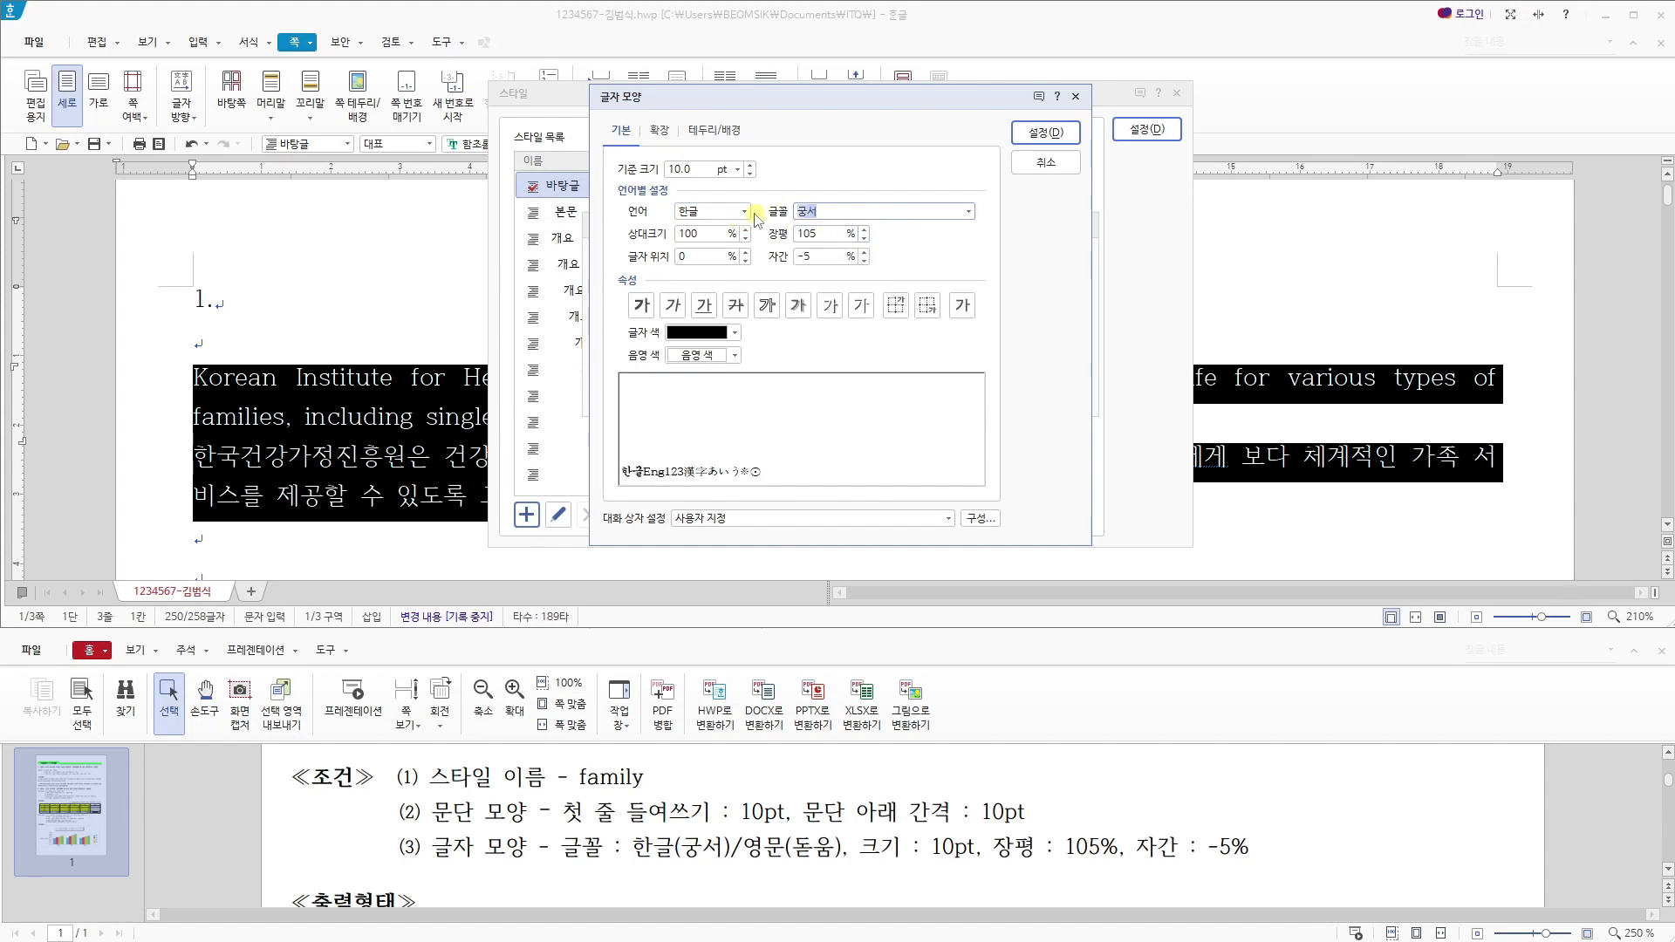
pyautogui.click(713, 211)
pyautogui.click(713, 258)
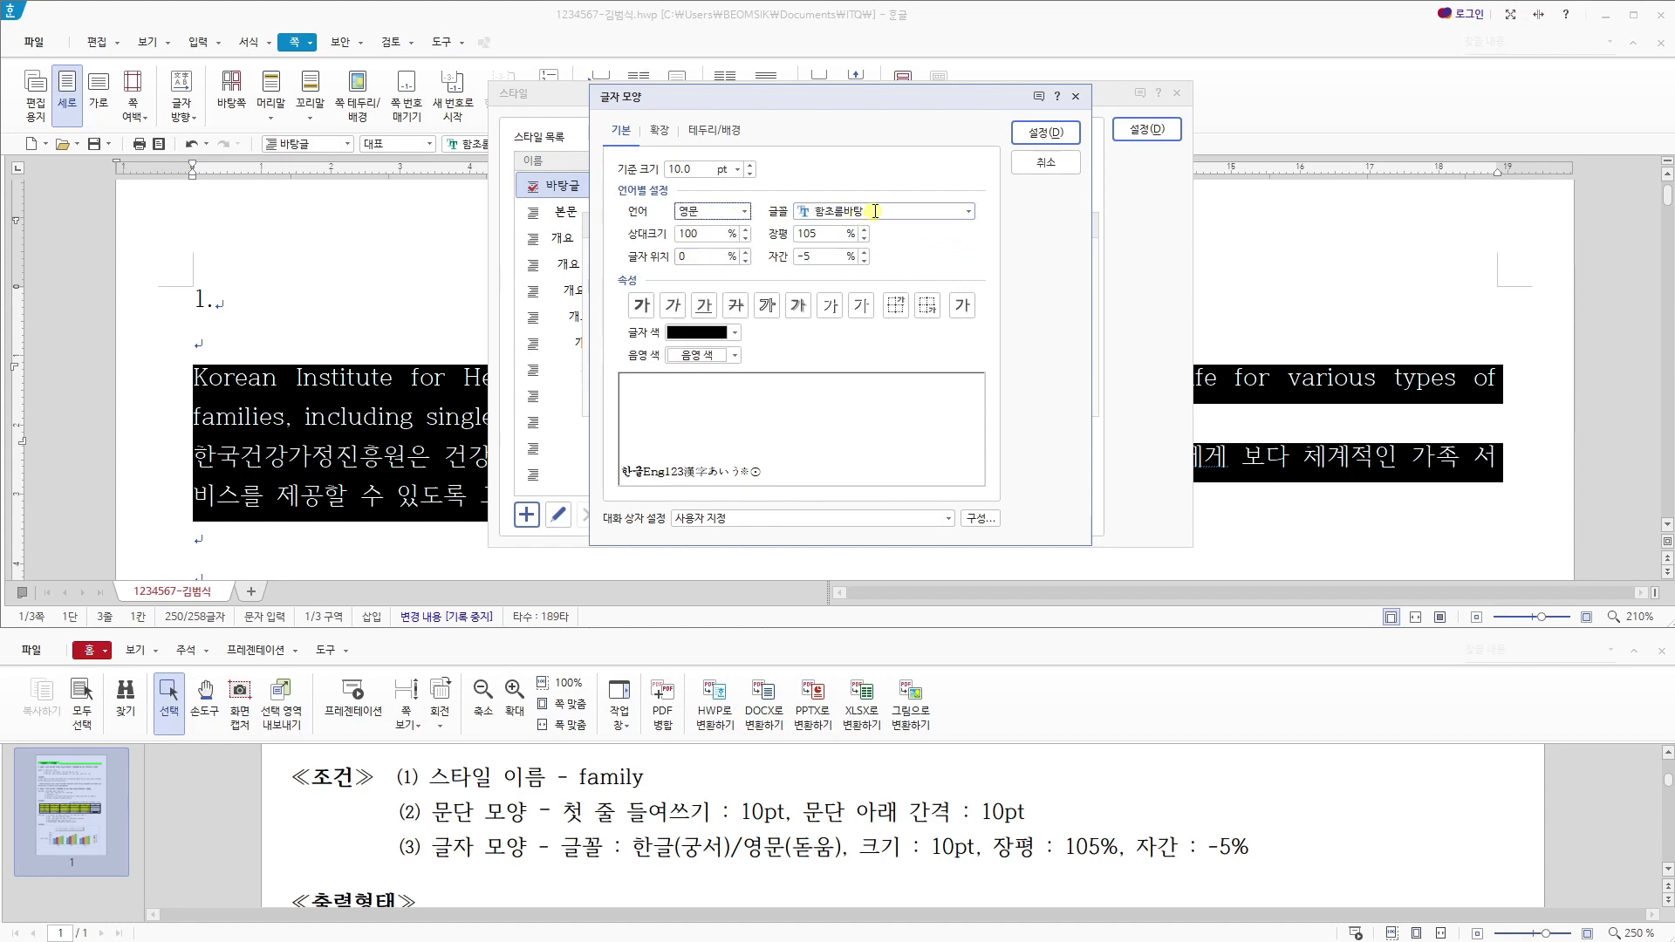
pyautogui.write('돋우')
pyautogui.press('Return')
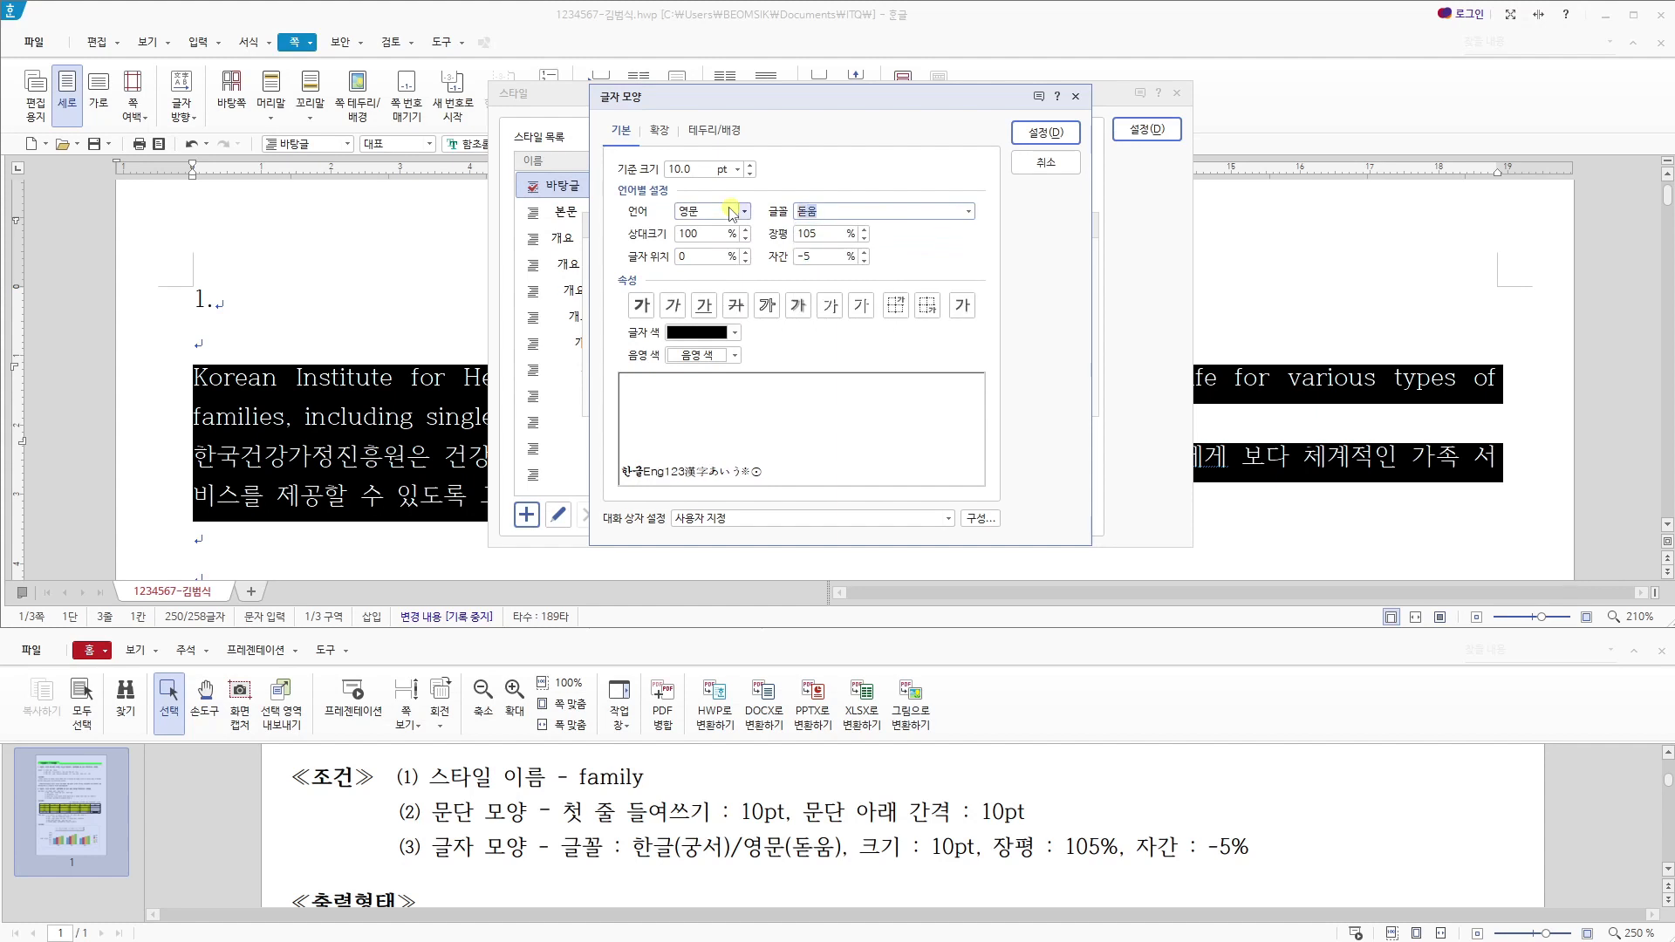
# - Accept the character shape, add the family style to the style list and apply it to both selected paragraphs
pyautogui.click(1042, 131)
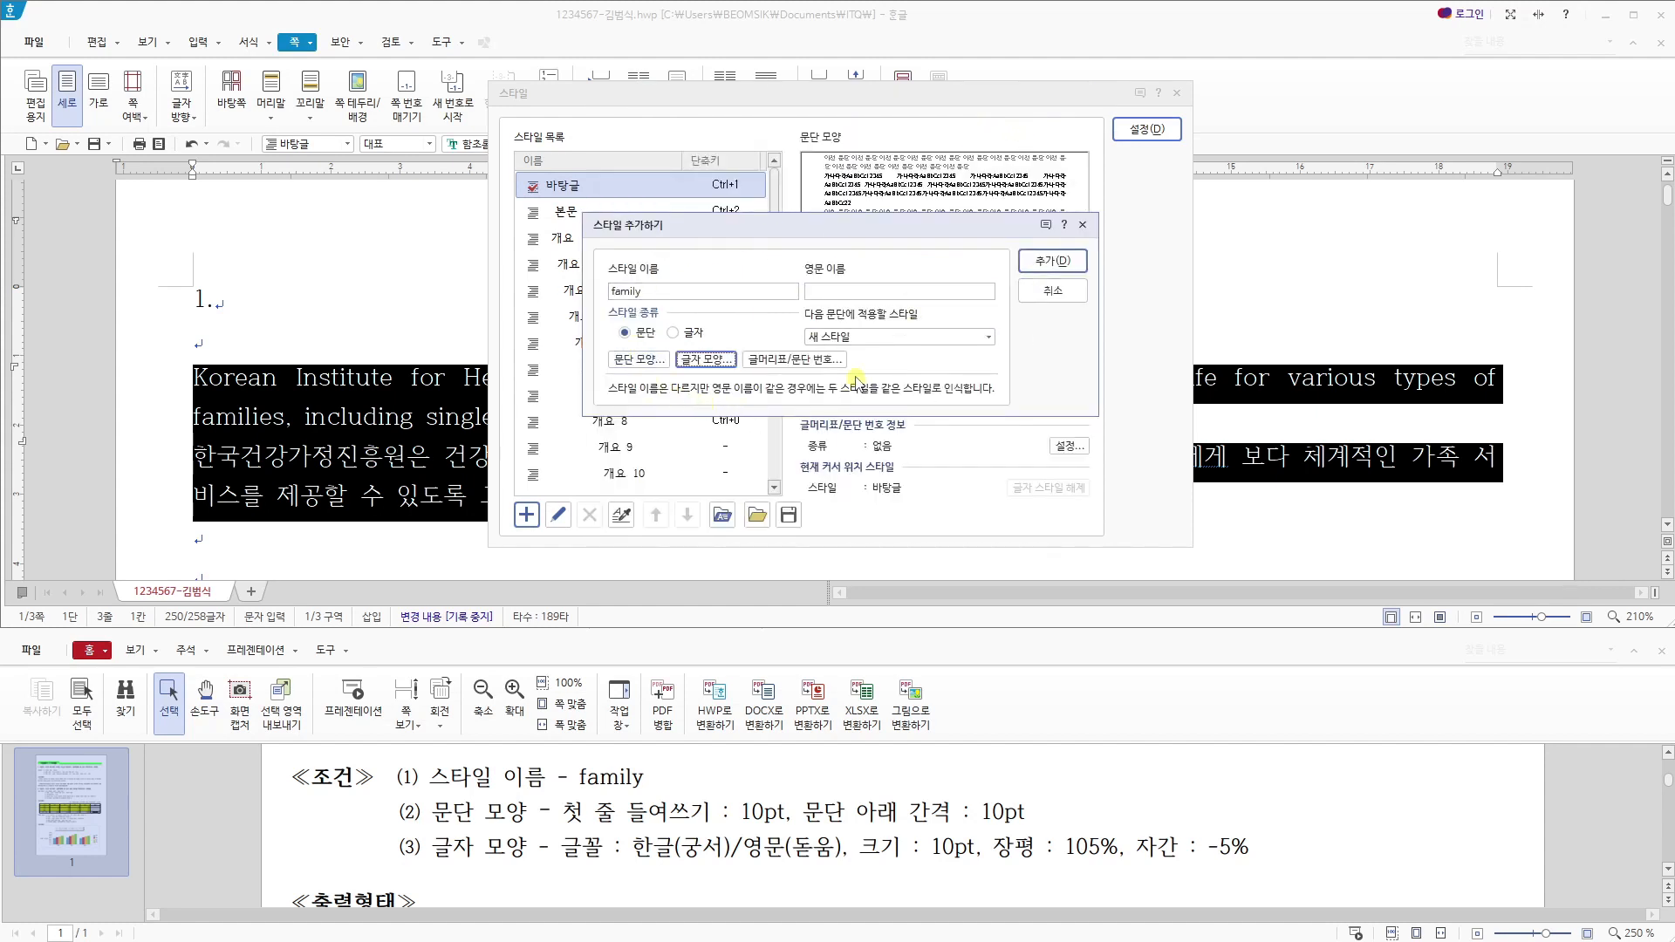
pyautogui.click(1043, 265)
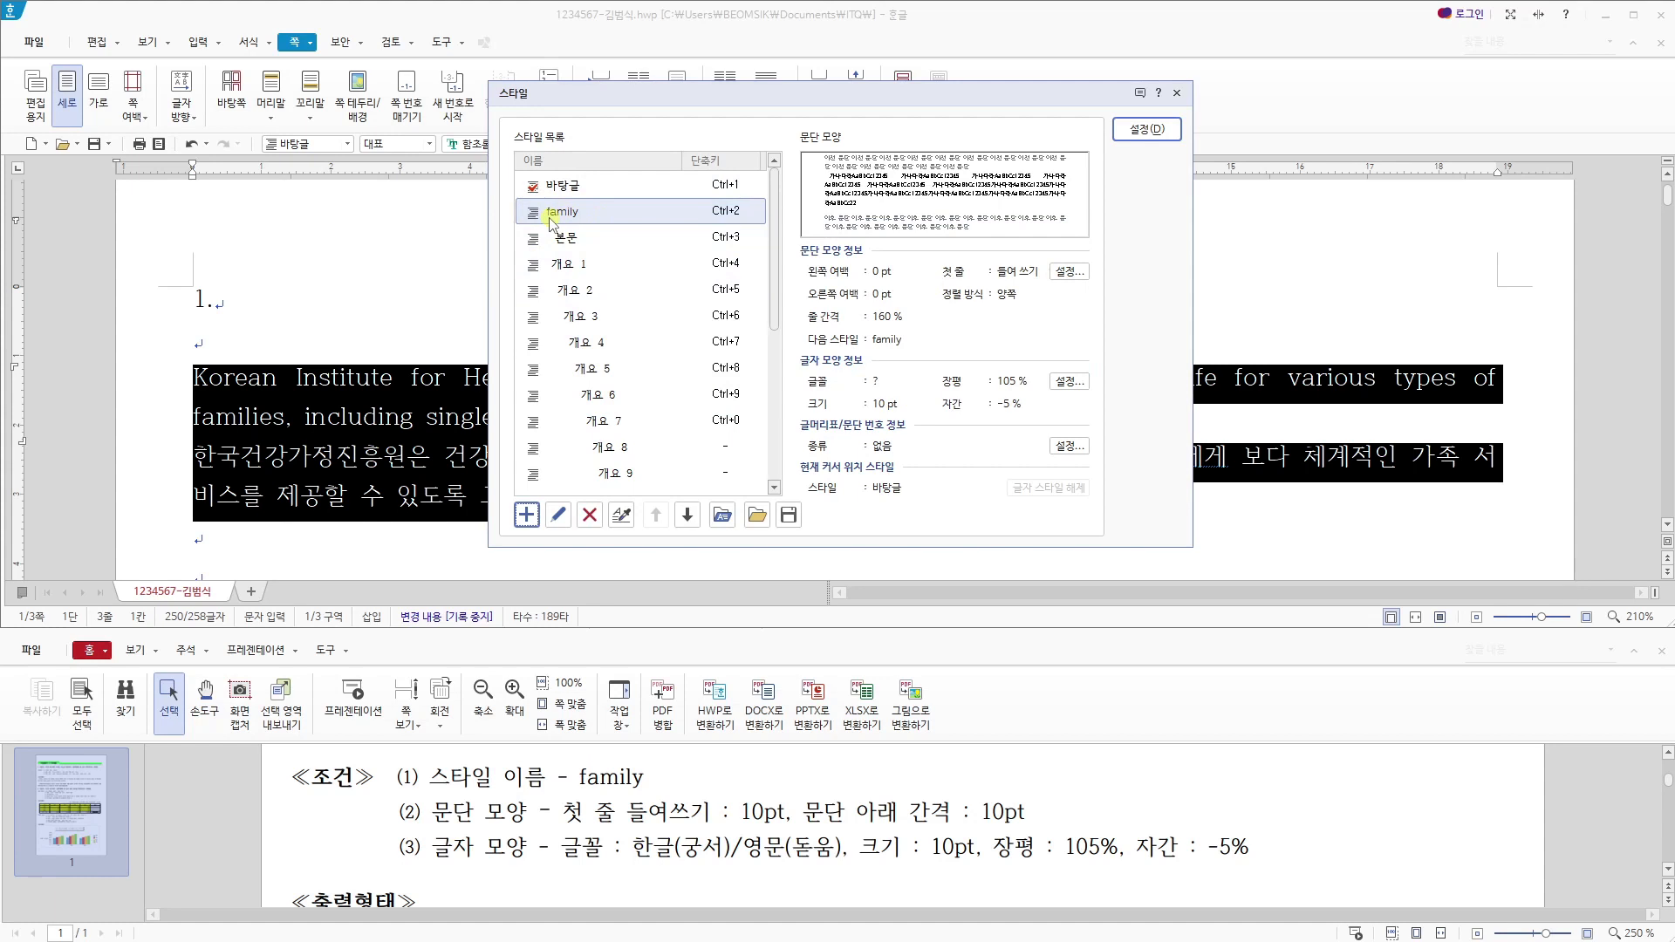
pyautogui.click(1158, 137)
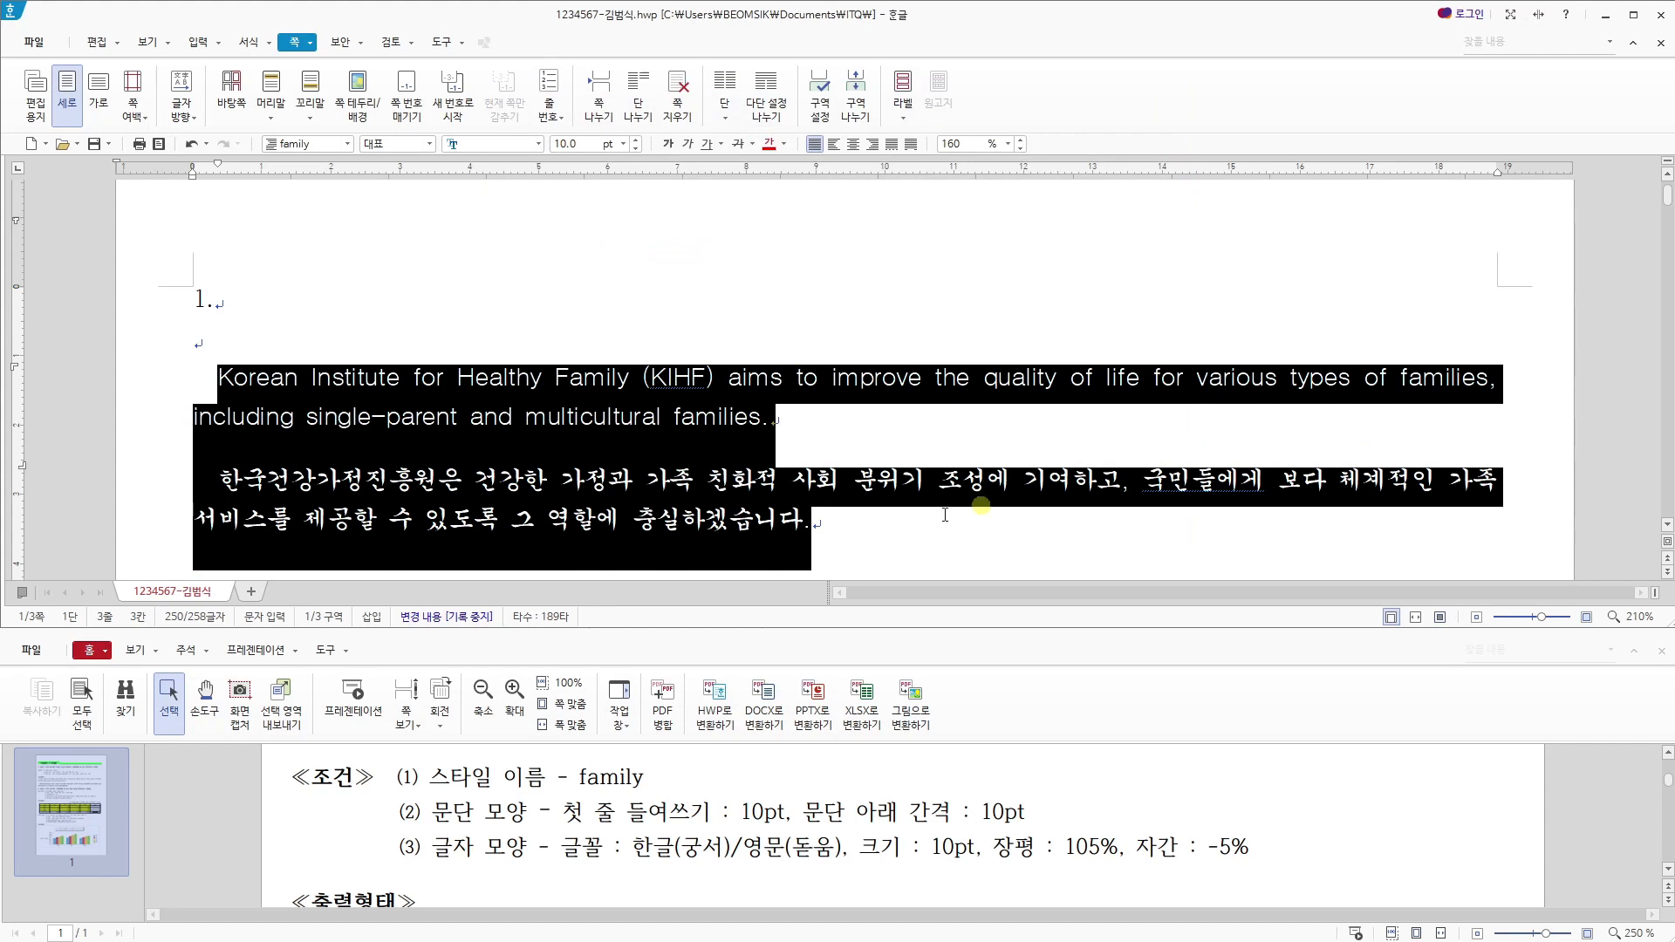
# - Compare the styled paragraphs and their line endings with the expected output in the exam PDF
pyautogui.scroll(-4, 908, 759)
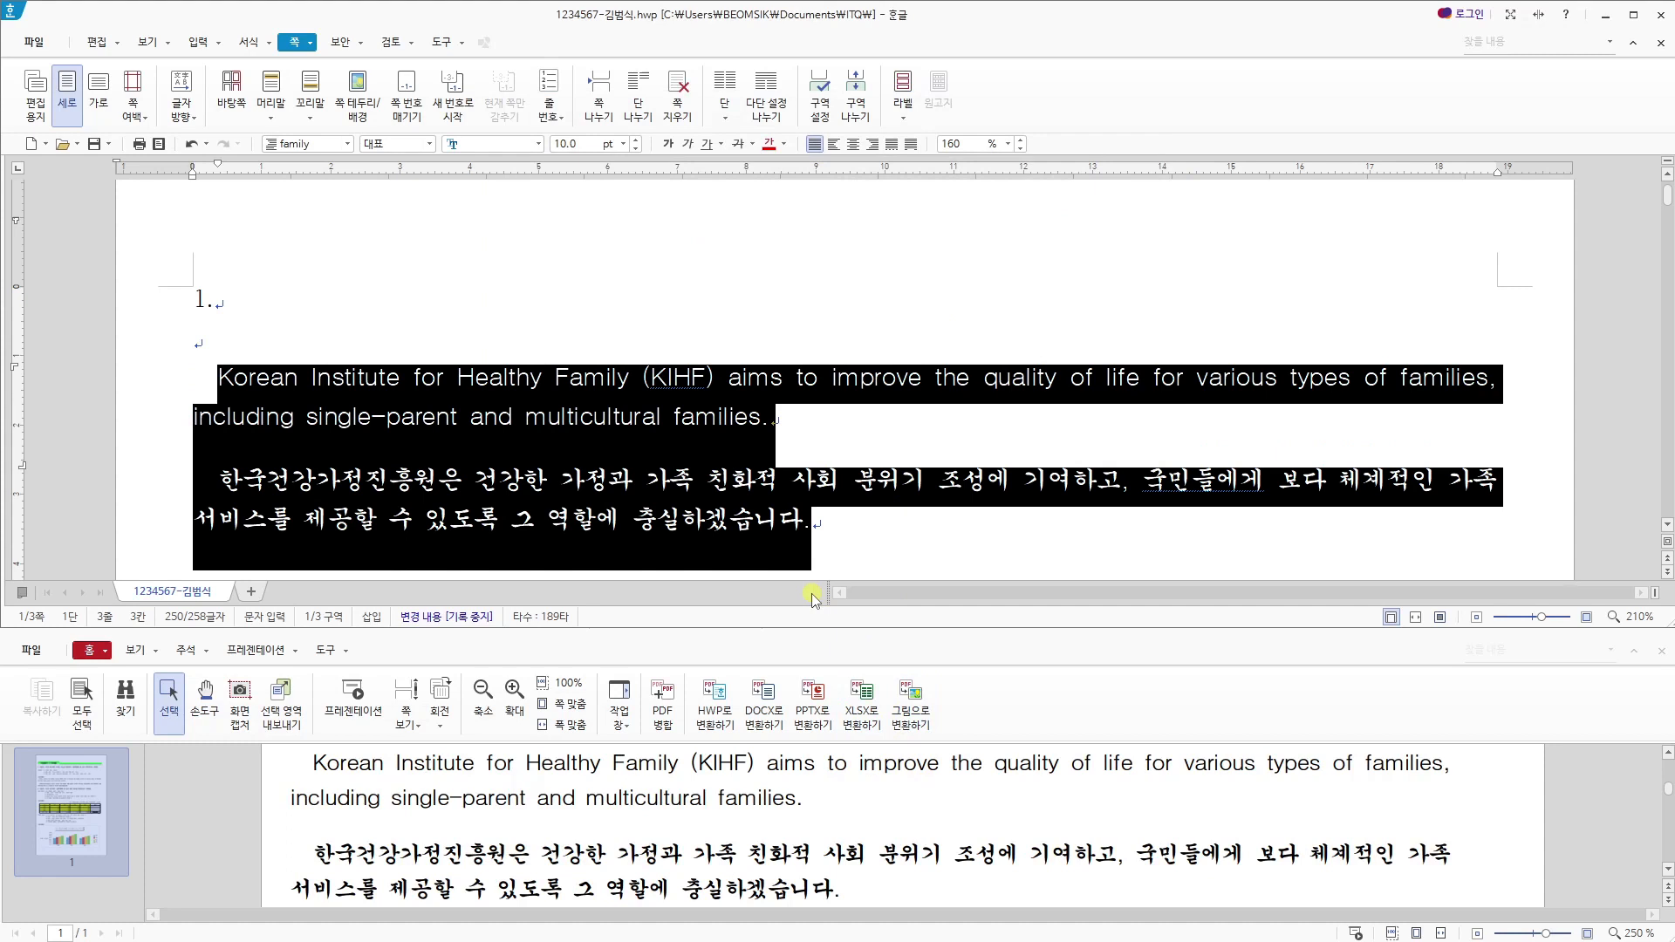
pyautogui.click(842, 513)
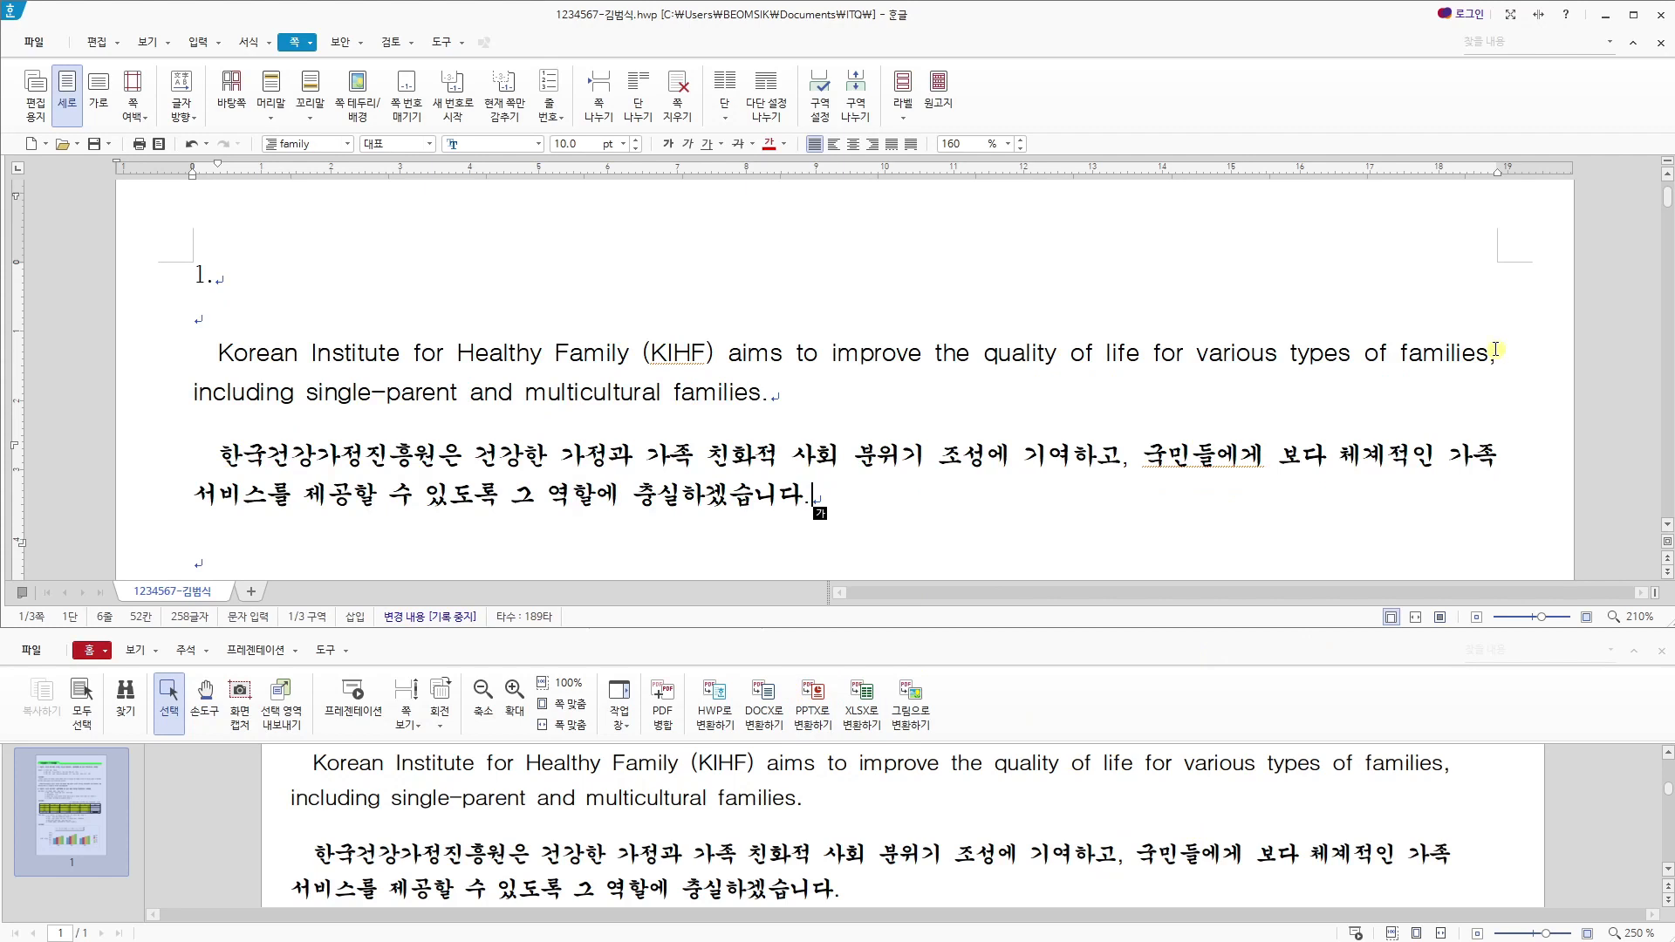
pyautogui.moveTo(1367, 766); pyautogui.dragTo(1469, 781)
pyautogui.click(1451, 770)
pyautogui.click(1483, 777)
pyautogui.click(1505, 363)
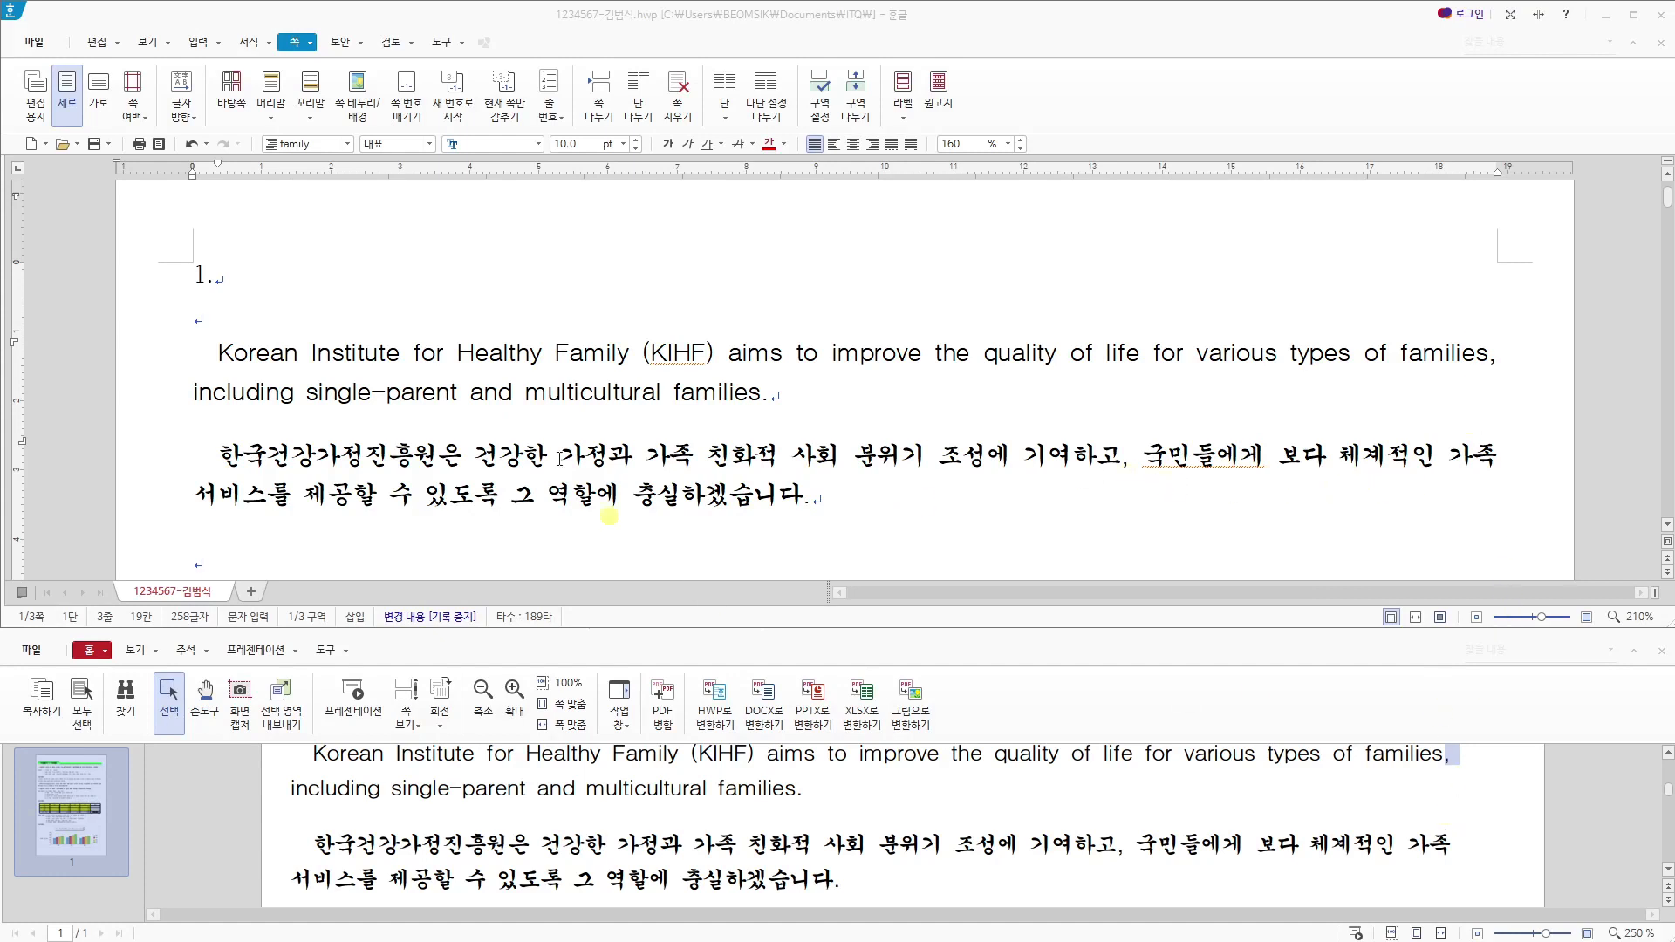
# - Check the answer document's paper margins in the page setup (편집 용지)
pyautogui.click(756, 491)
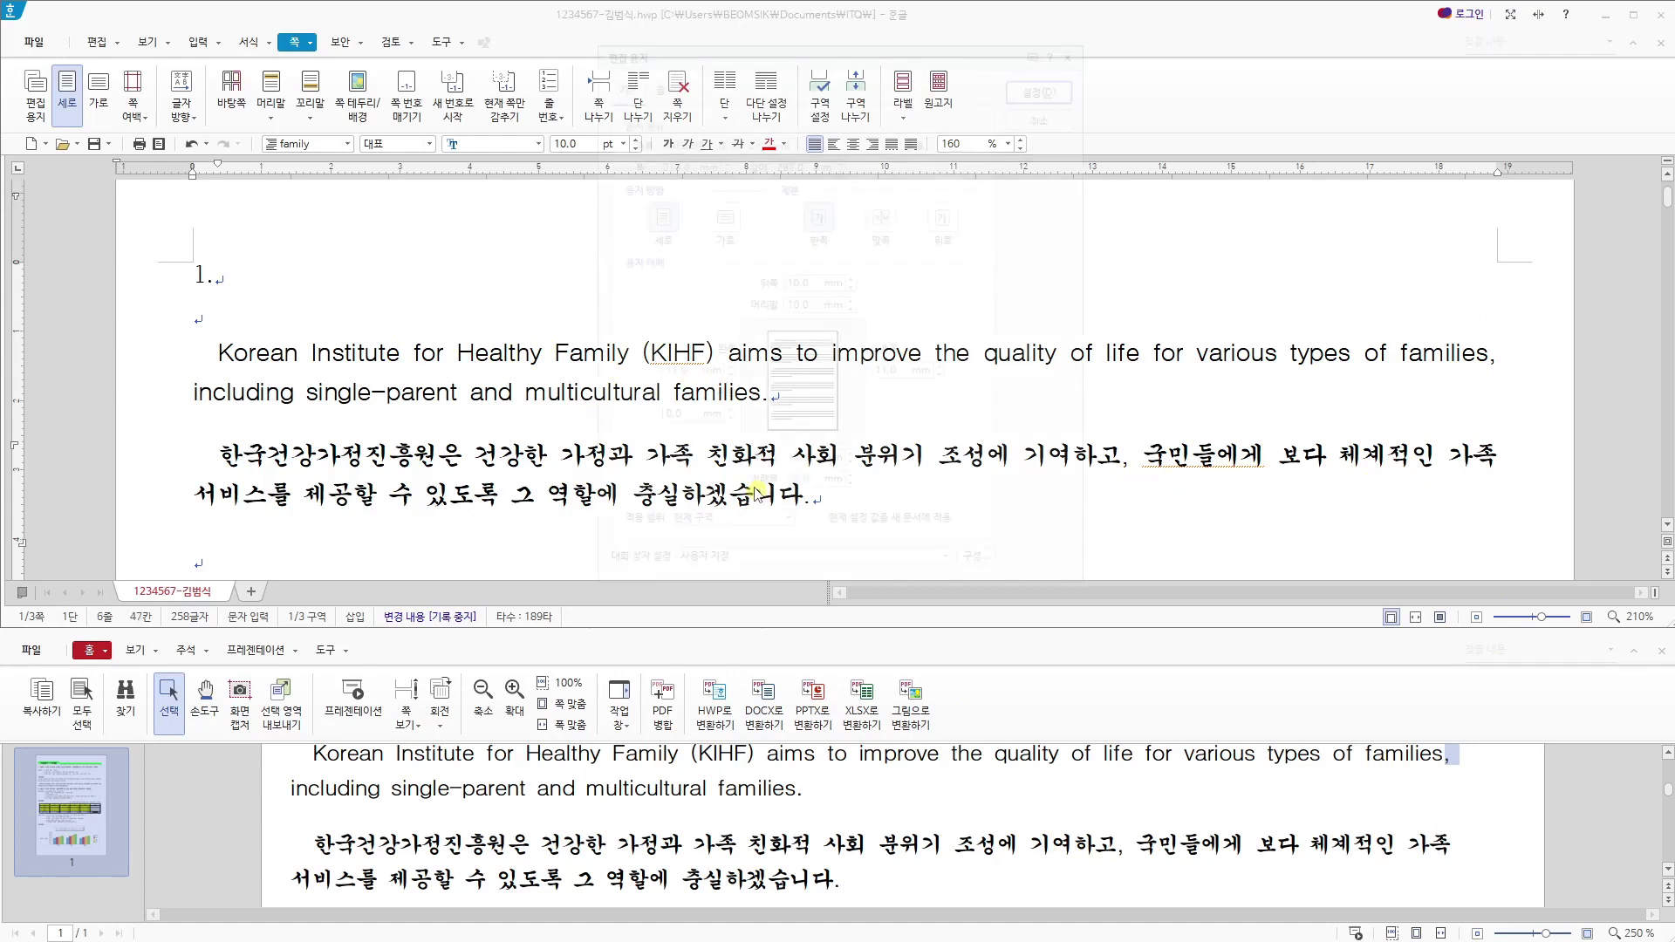
pyautogui.press('F7')
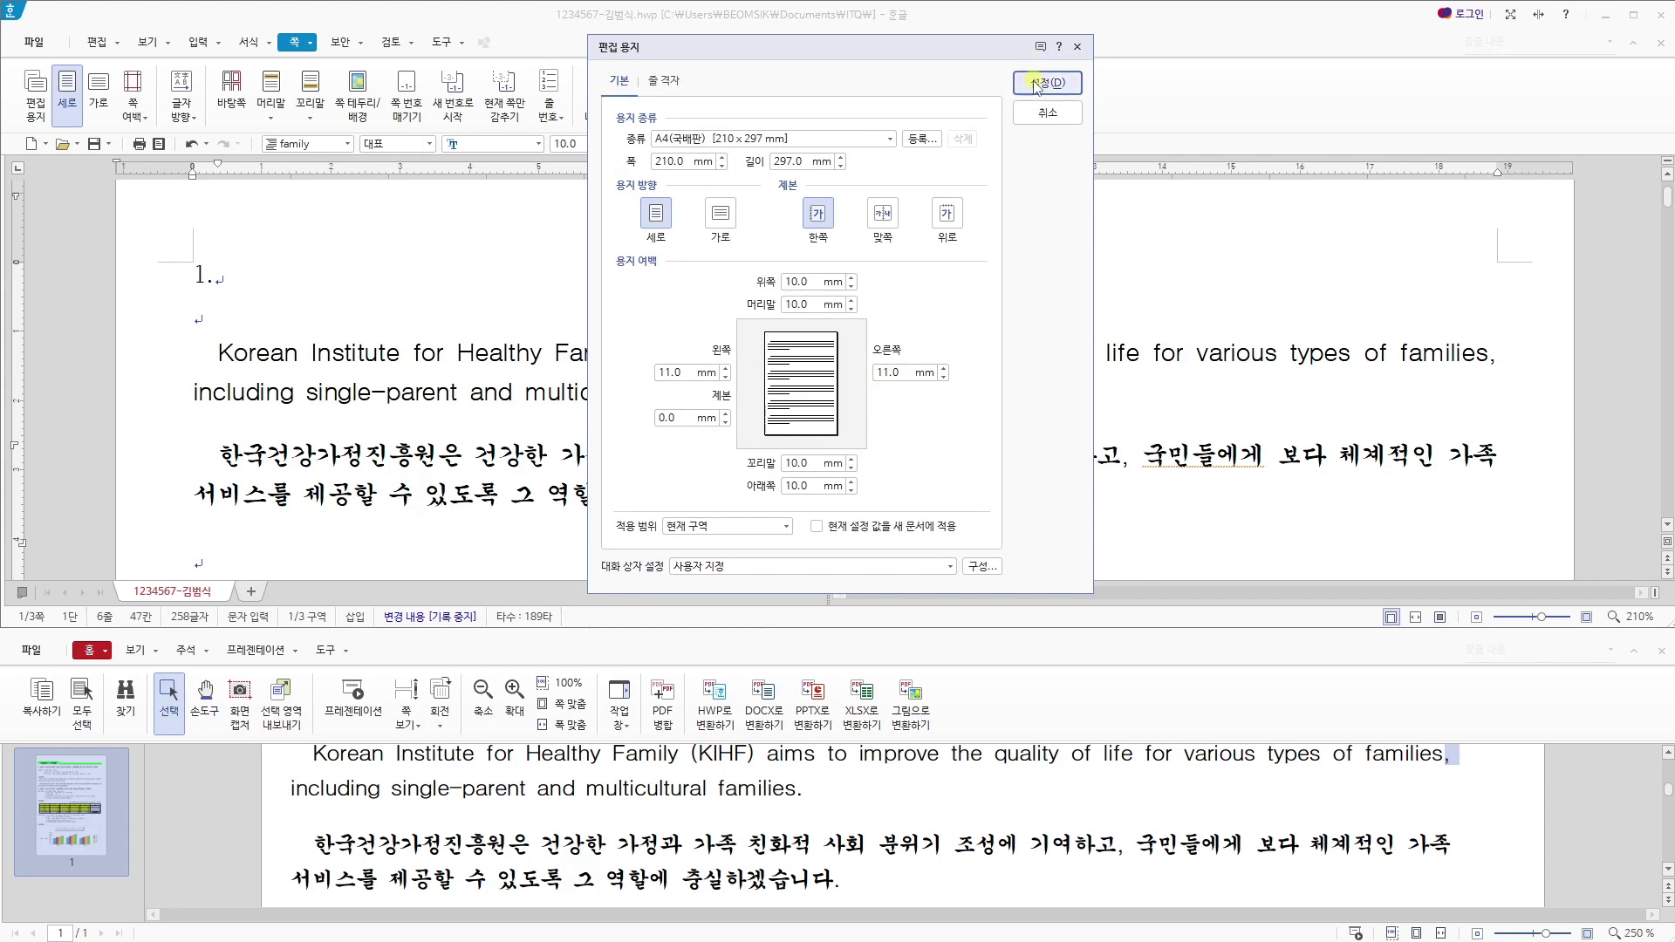
pyautogui.click(1077, 46)
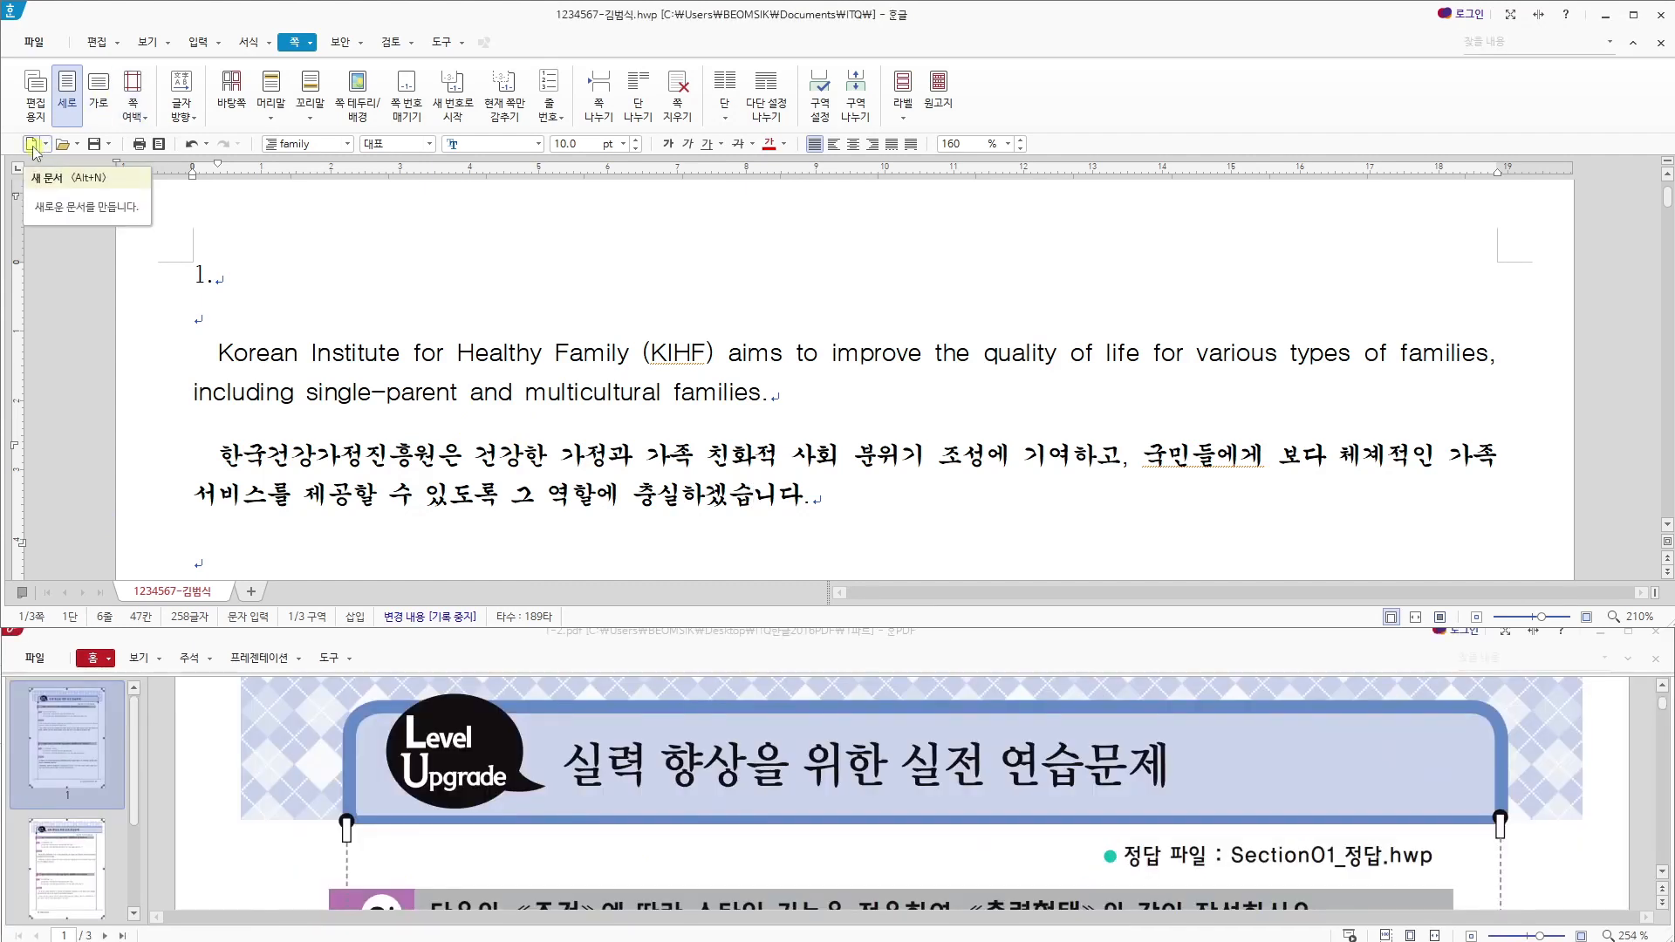
# - Create a new blank document and set its left and right page margins to 11 mm
pyautogui.click(31, 145)
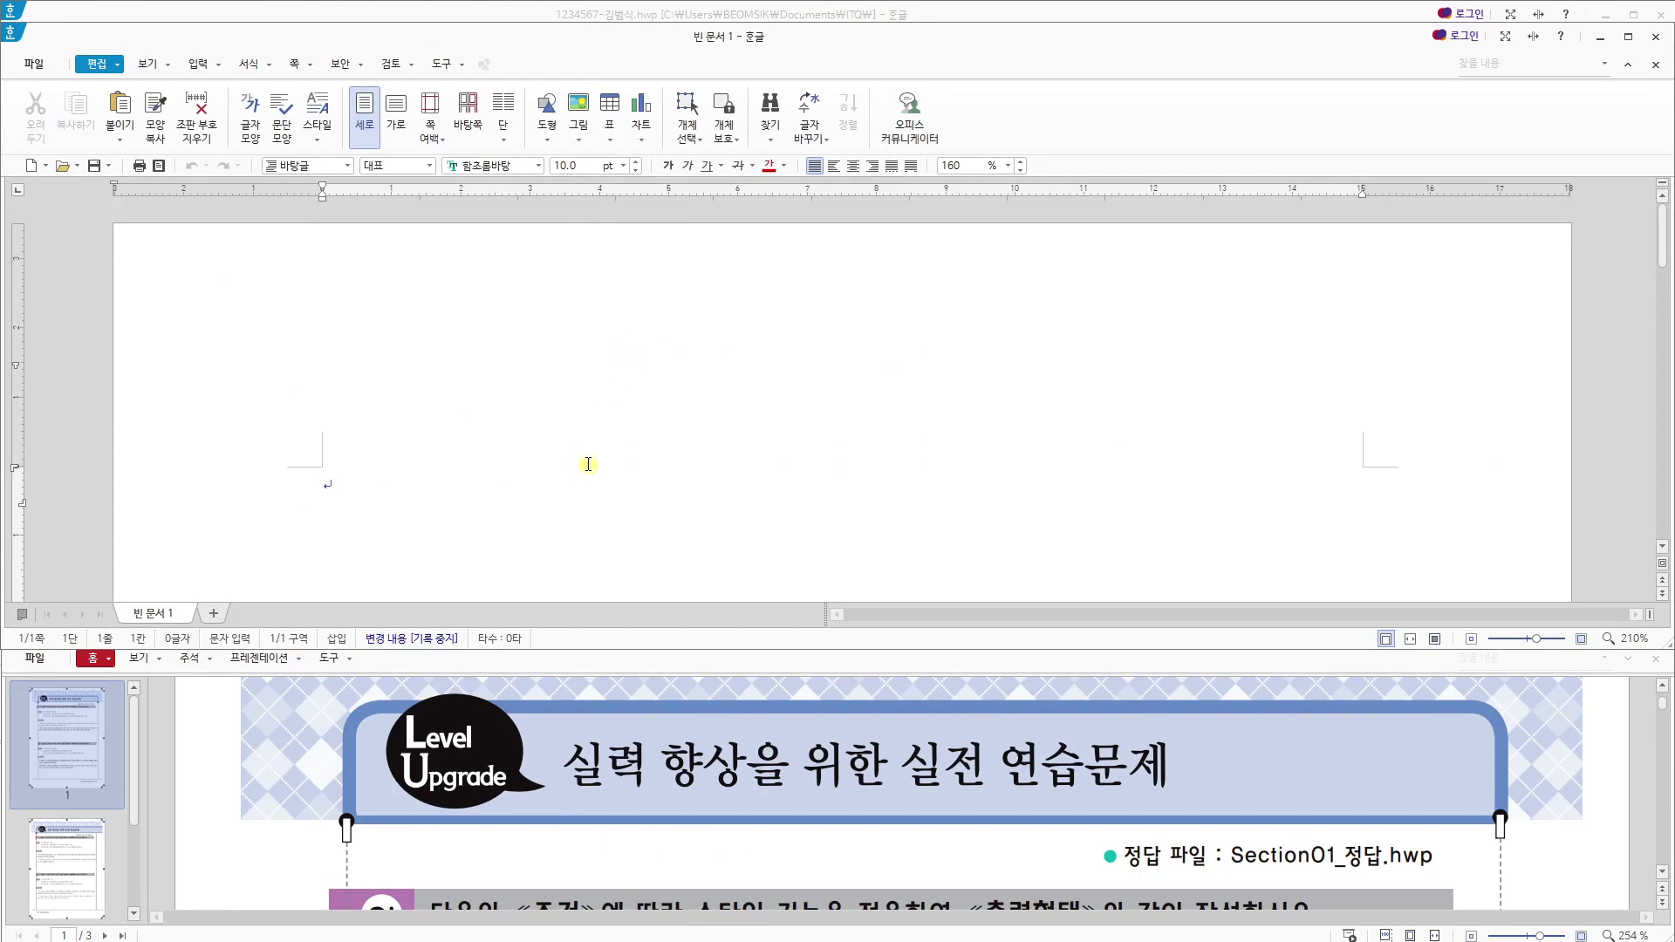
pyautogui.press('F7')
pyautogui.moveTo(686, 396); pyautogui.dragTo(625, 401)
pyautogui.write('11')
pyautogui.moveTo(896, 393); pyautogui.dragTo(848, 401)
pyautogui.write('11')
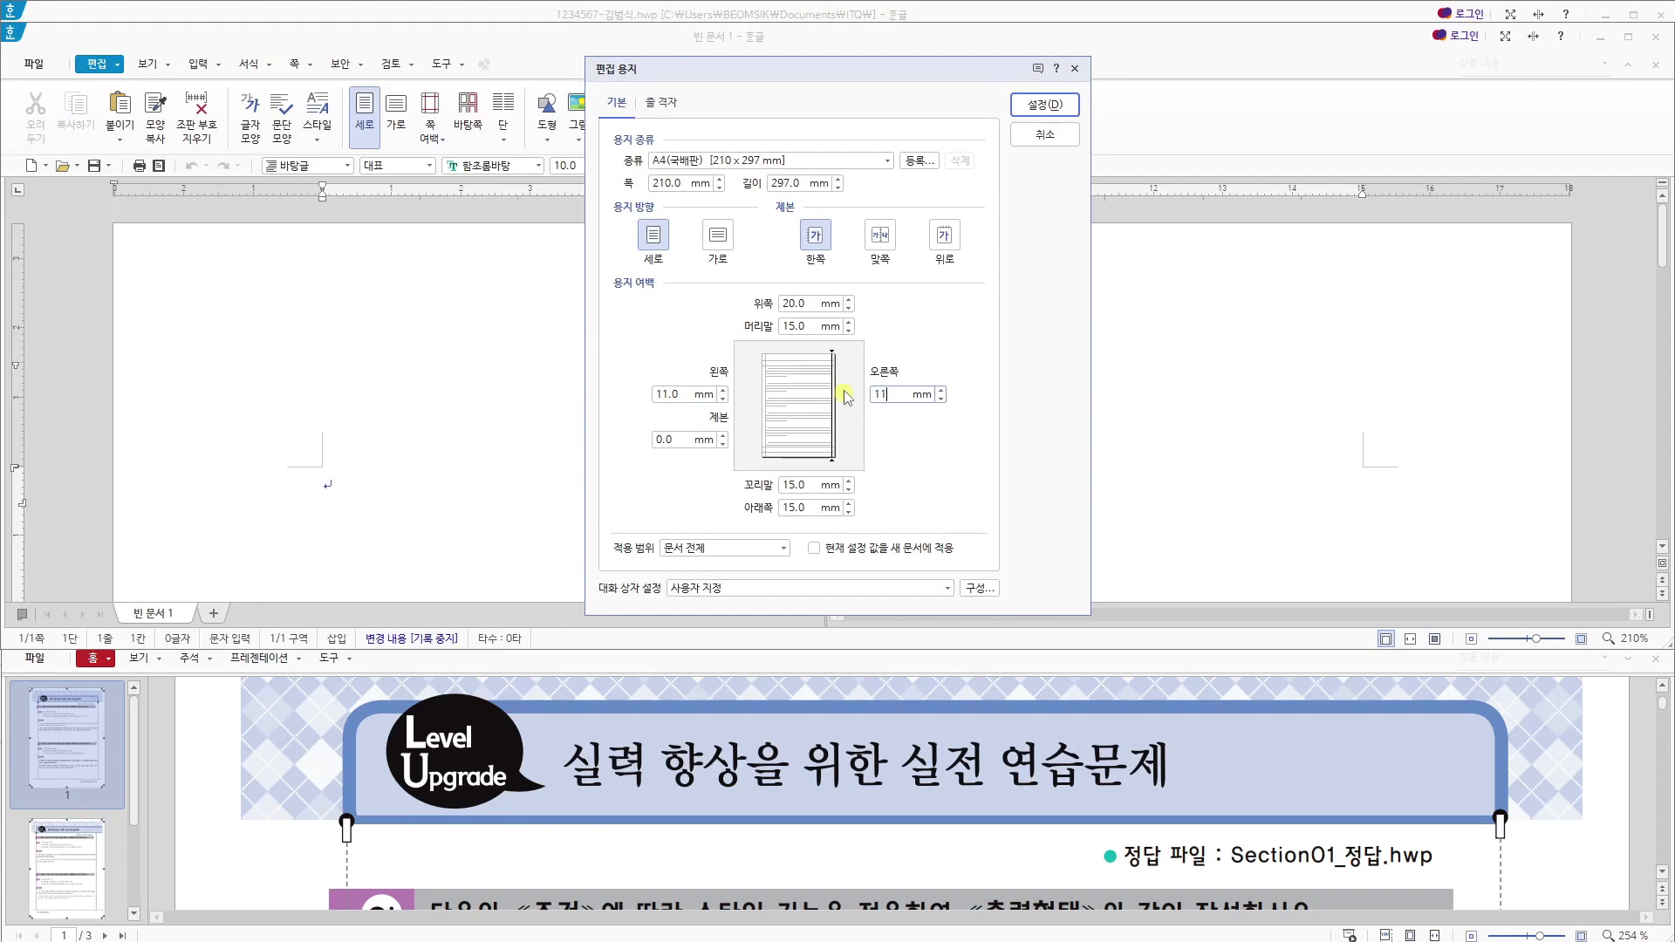
# - Set the new document's top, header, footer and bottom margins to 10 mm and apply the page setup
pyautogui.moveTo(808, 303); pyautogui.dragTo(783, 327)
pyautogui.write('10')
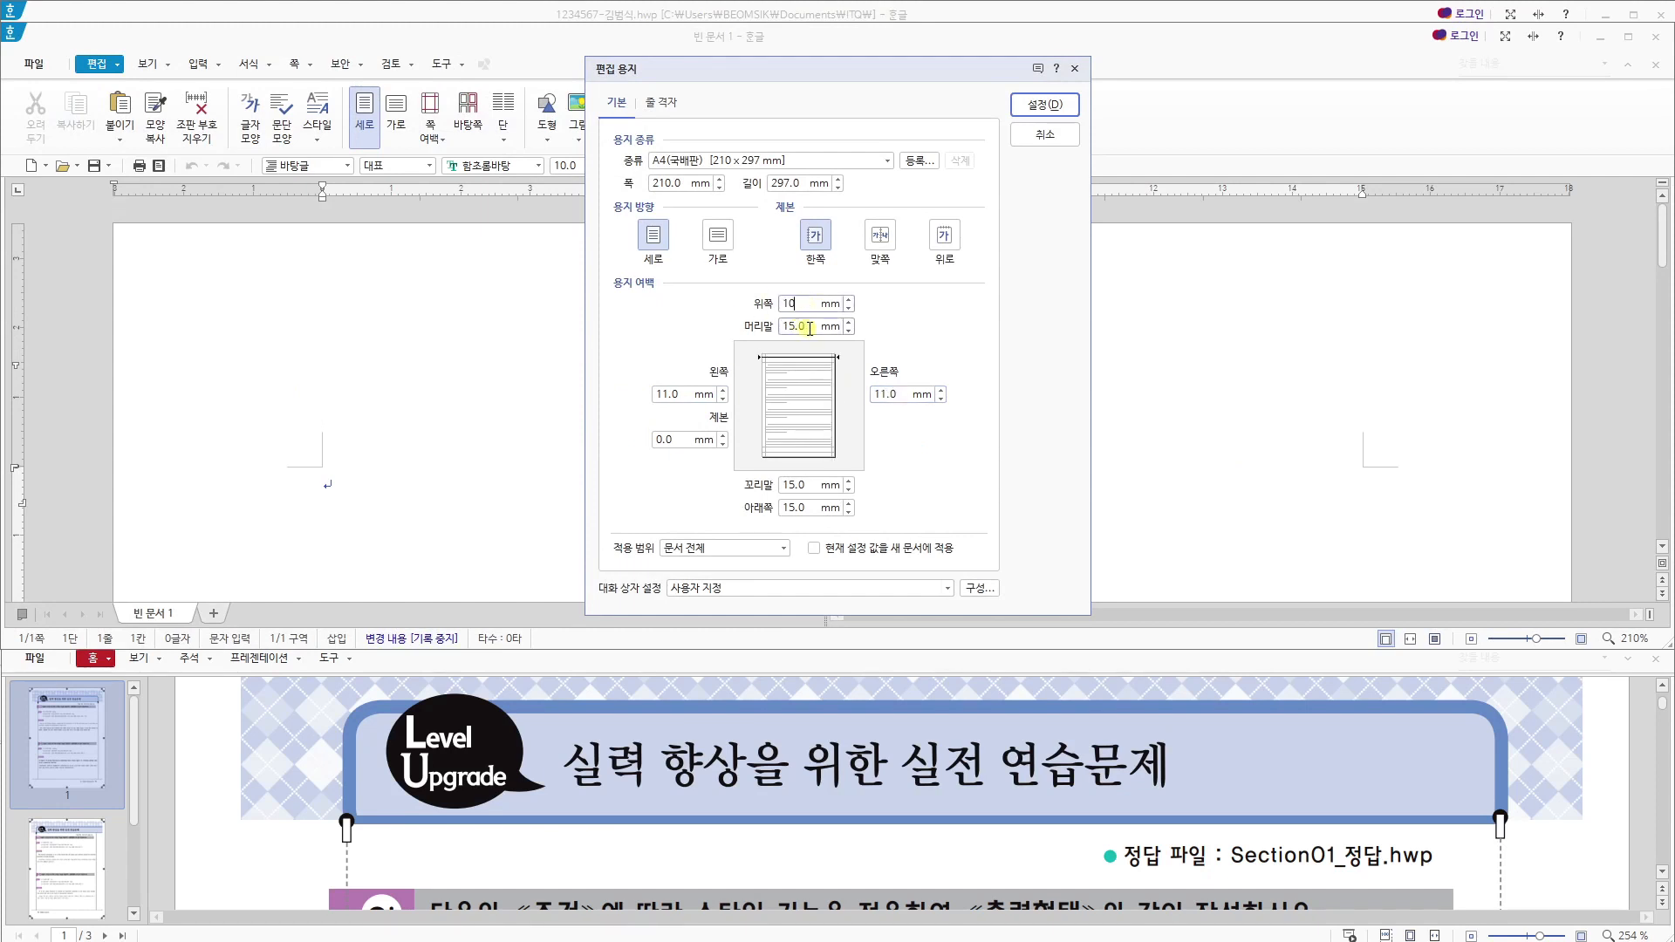
pyautogui.write('10')
pyautogui.moveTo(817, 485); pyautogui.dragTo(774, 511)
pyautogui.write('1010')
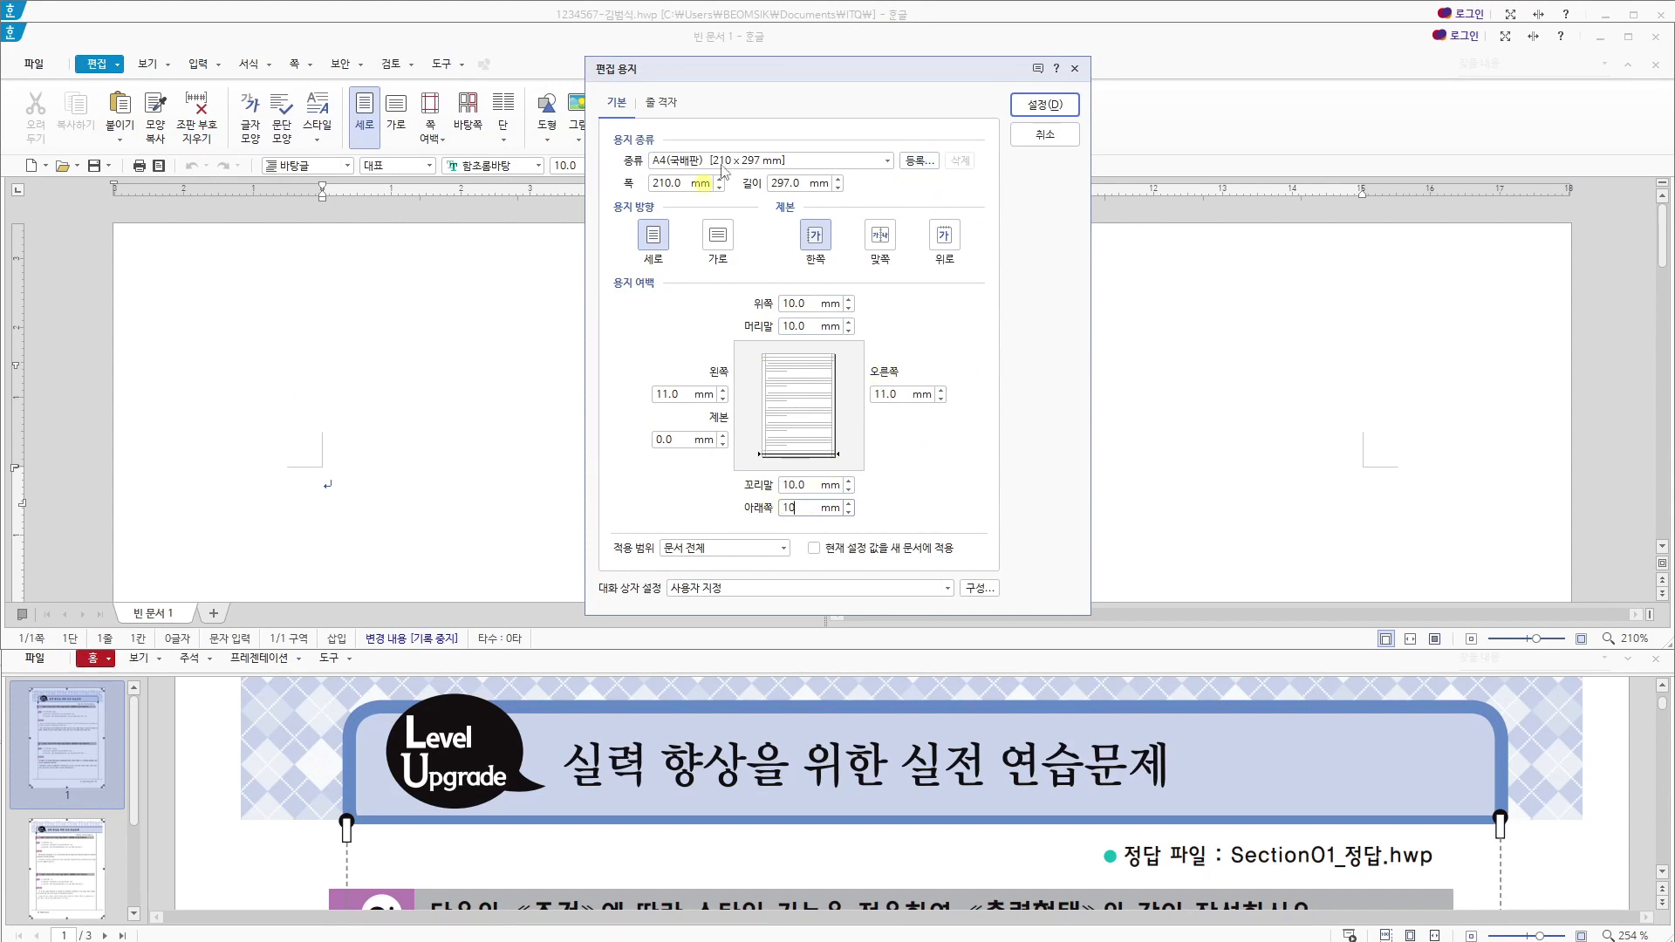
pyautogui.click(1027, 114)
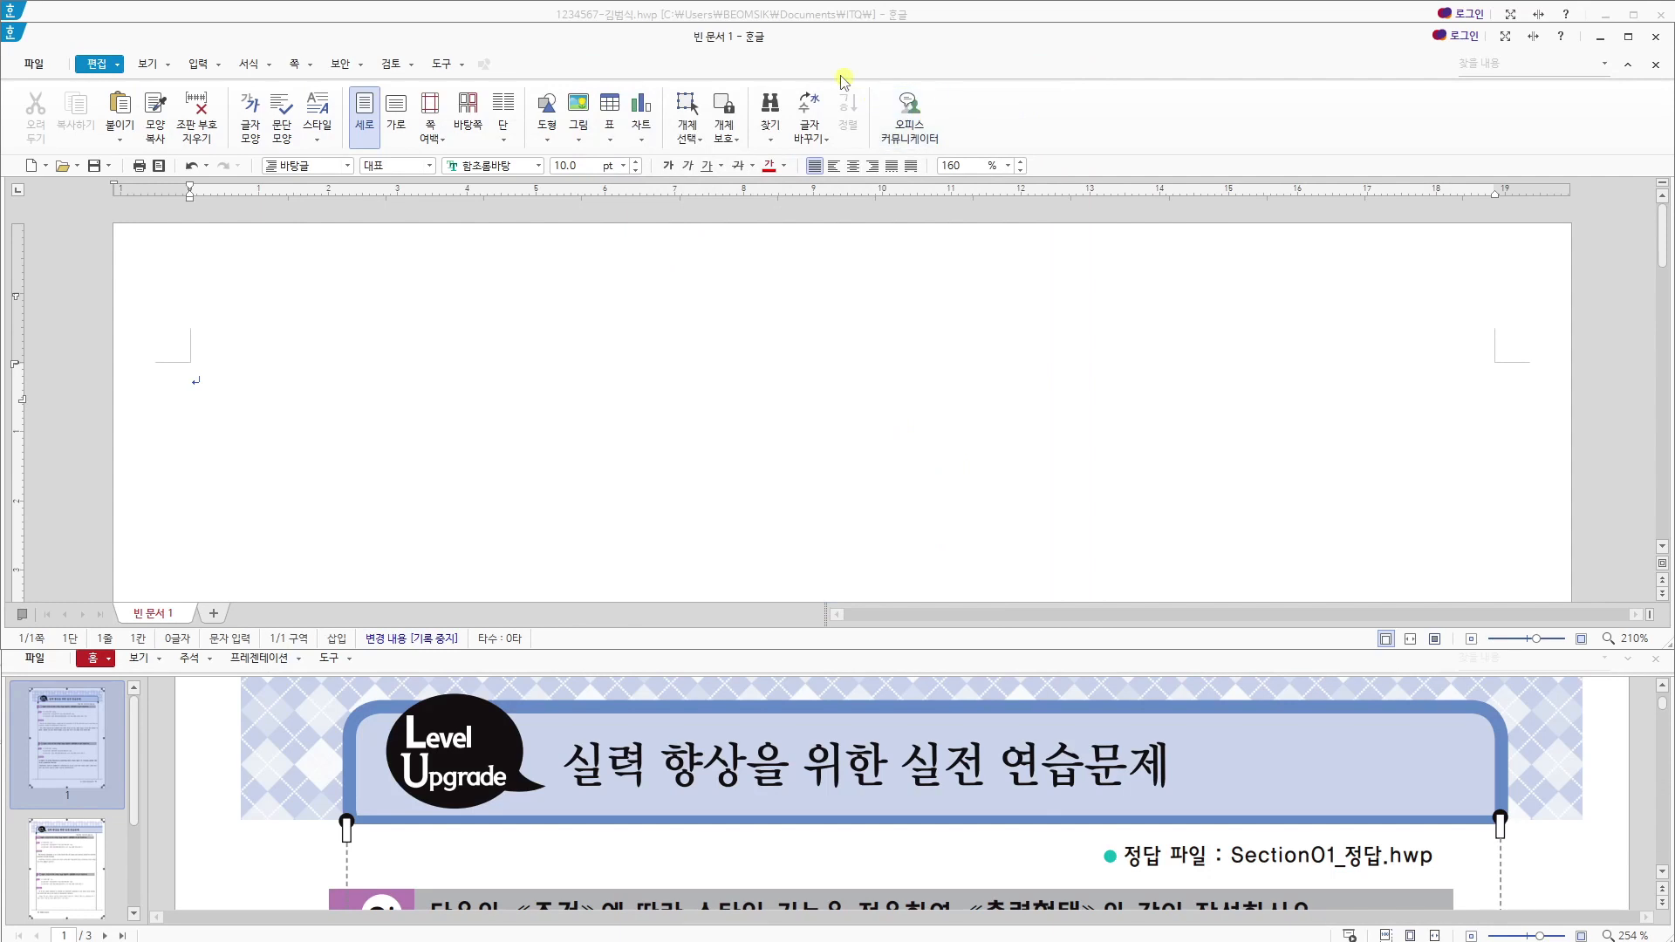
# - Align the new document's window above the exercise PDF, enter "1." and start the English skiing paragraph two lines below with "New ski and"
pyautogui.moveTo(811, 45); pyautogui.dragTo(810, 29)
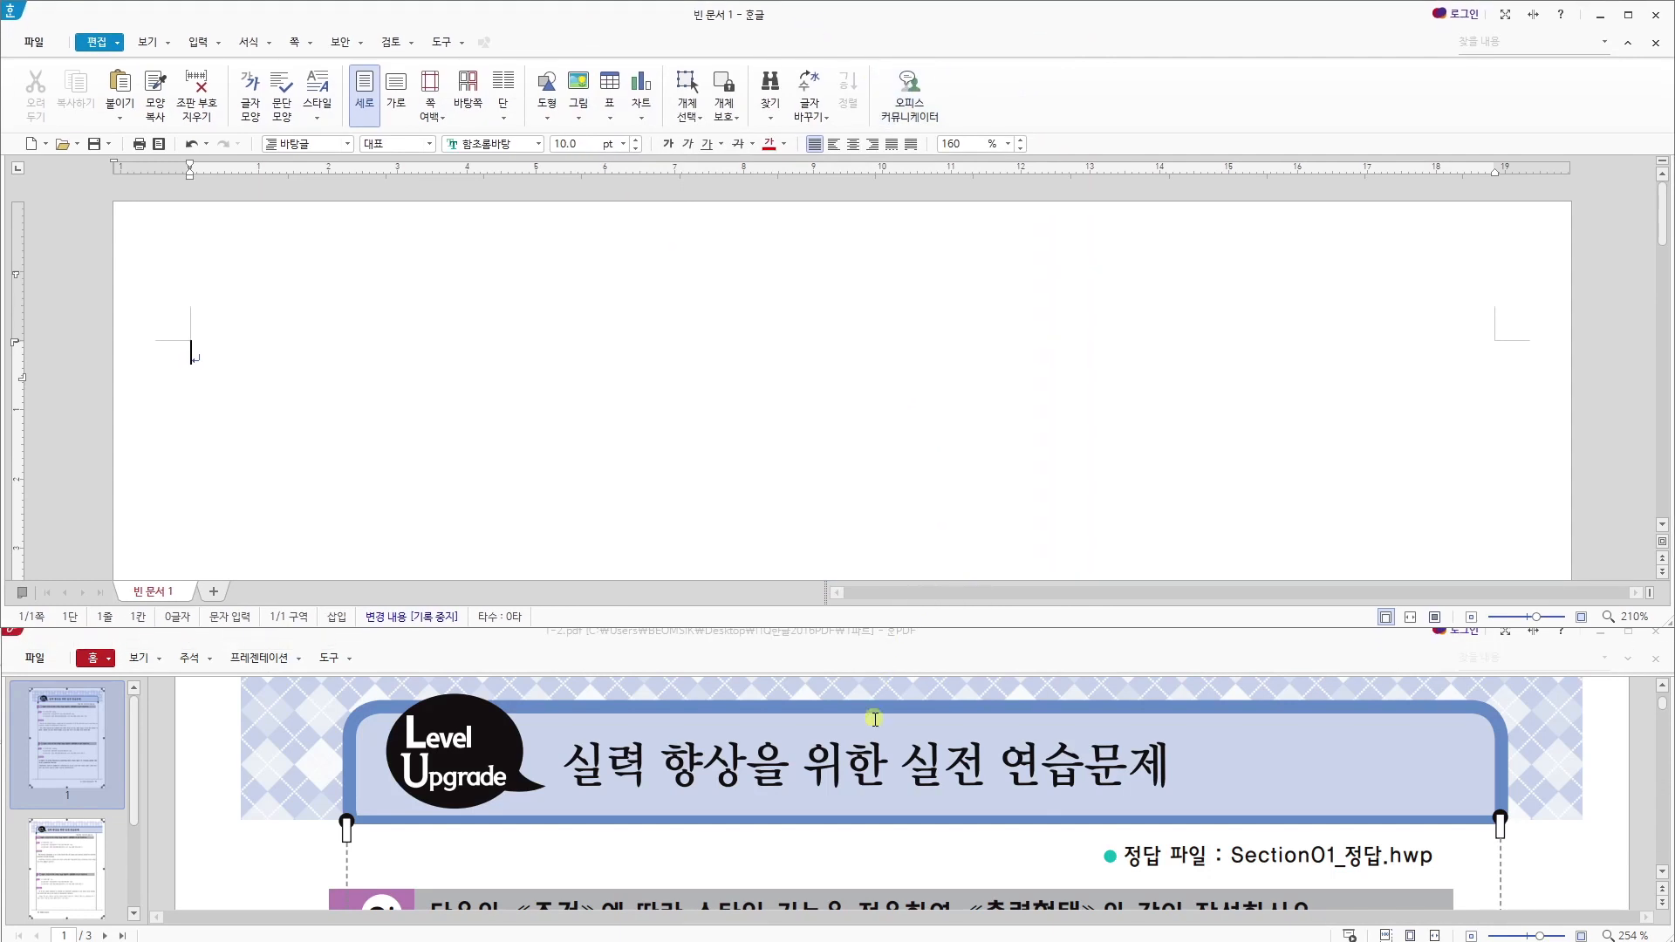
pyautogui.click(886, 747)
pyautogui.scroll(-4, 877, 747)
pyautogui.scroll(1, 878, 748)
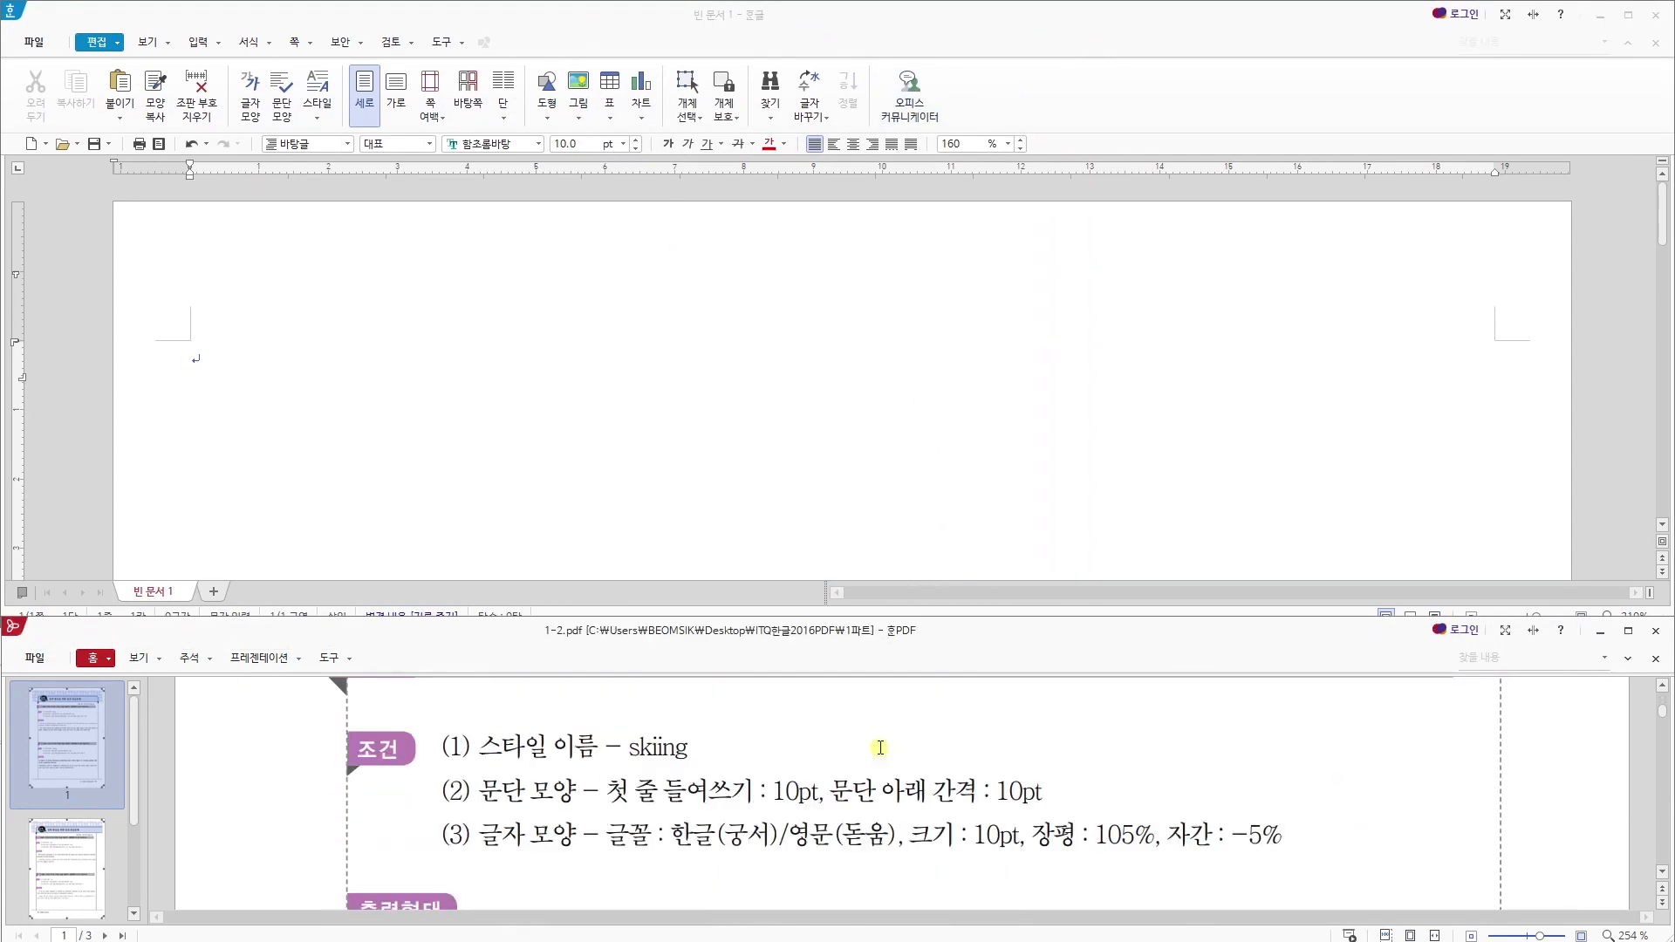
pyautogui.scroll(-3, 880, 747)
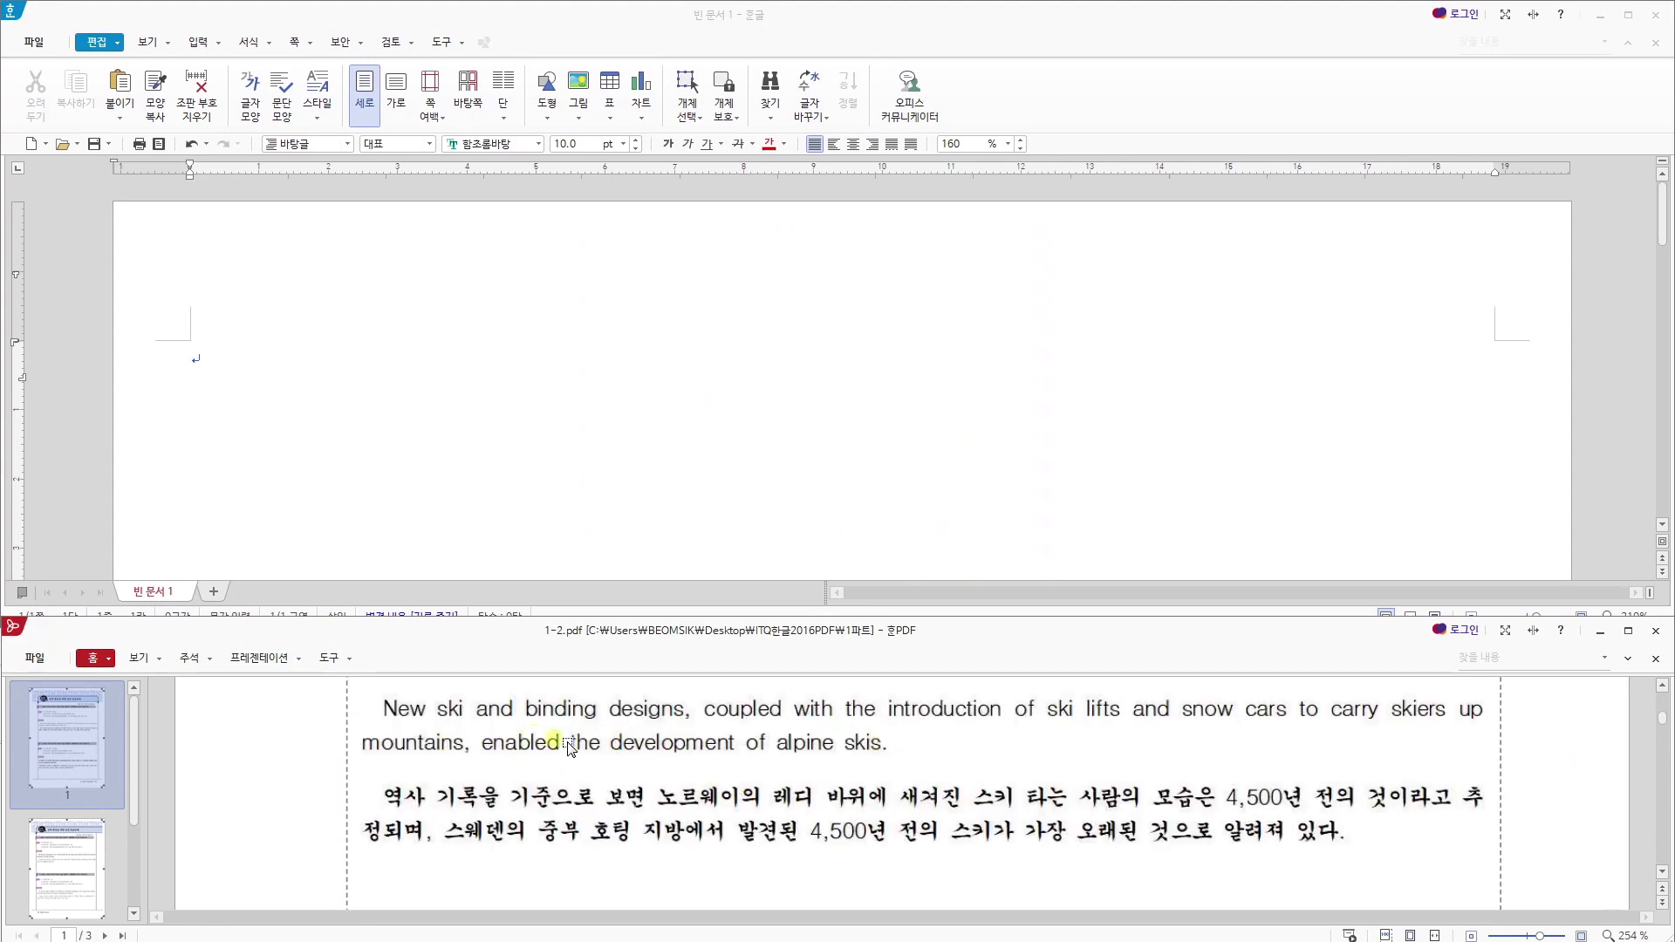
pyautogui.click(422, 452)
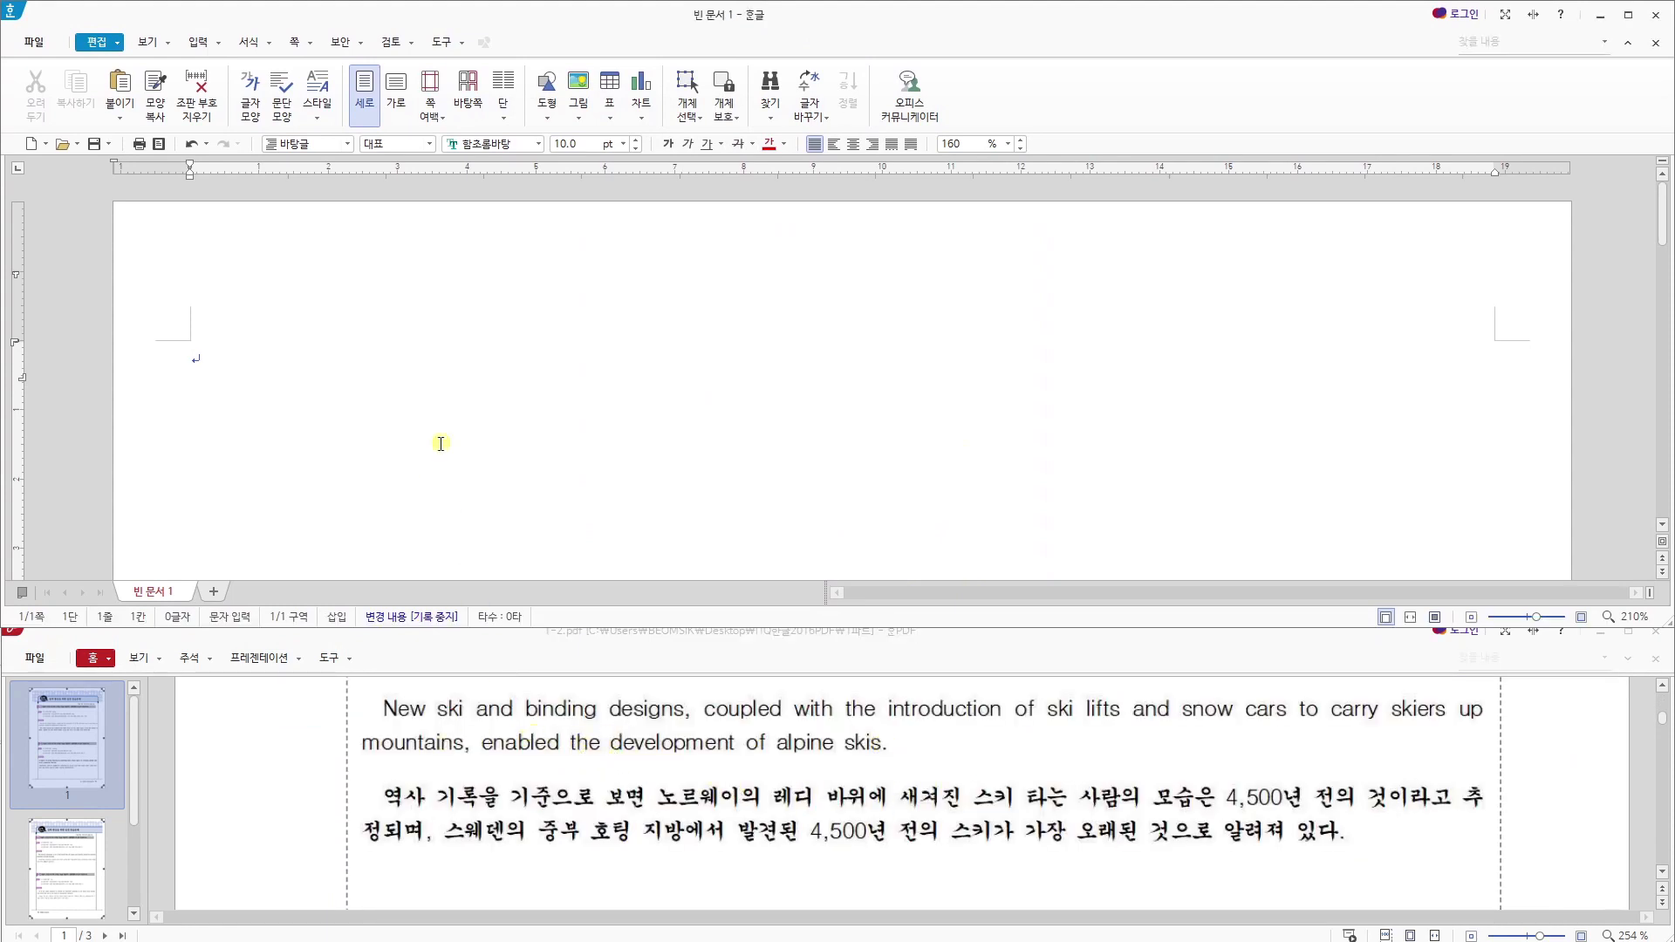
pyautogui.write('1.  ')
pyautogui.write('New')
pyautogui.write(' ski and')
pyautogui.write(' bin')
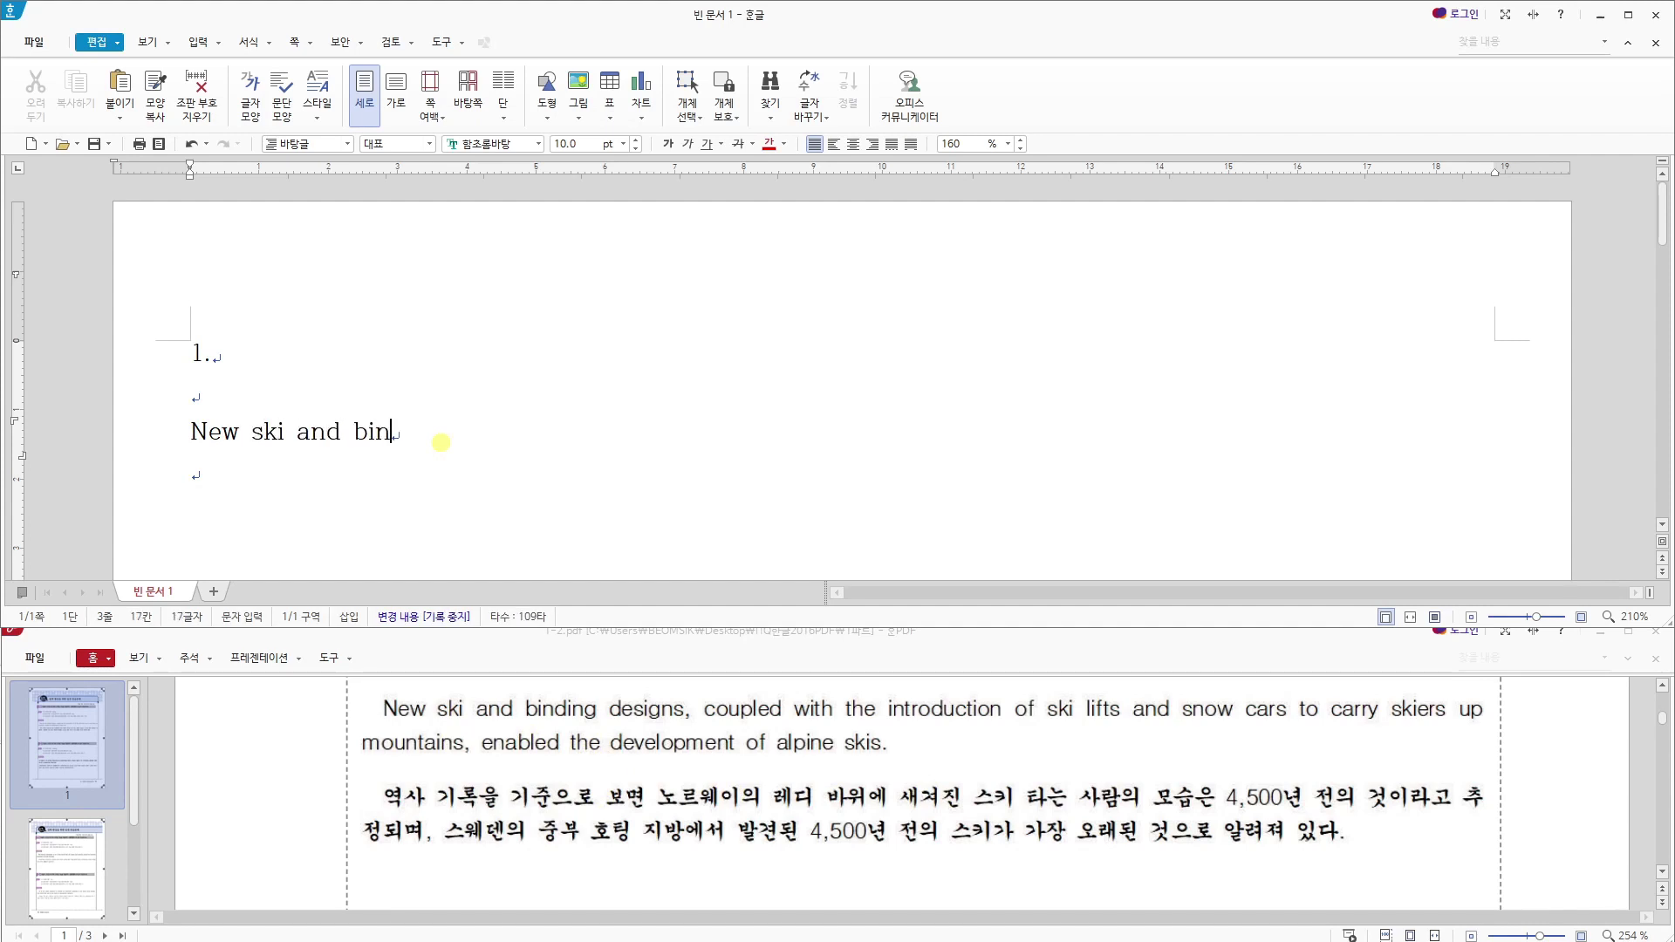
pyautogui.write('ding des')
pyautogui.write('ign')
# - Continue the English skiing paragraph with "binding designs, coupled"
pyautogui.press('BackSpace')
pyautogui.write('gns, couple')
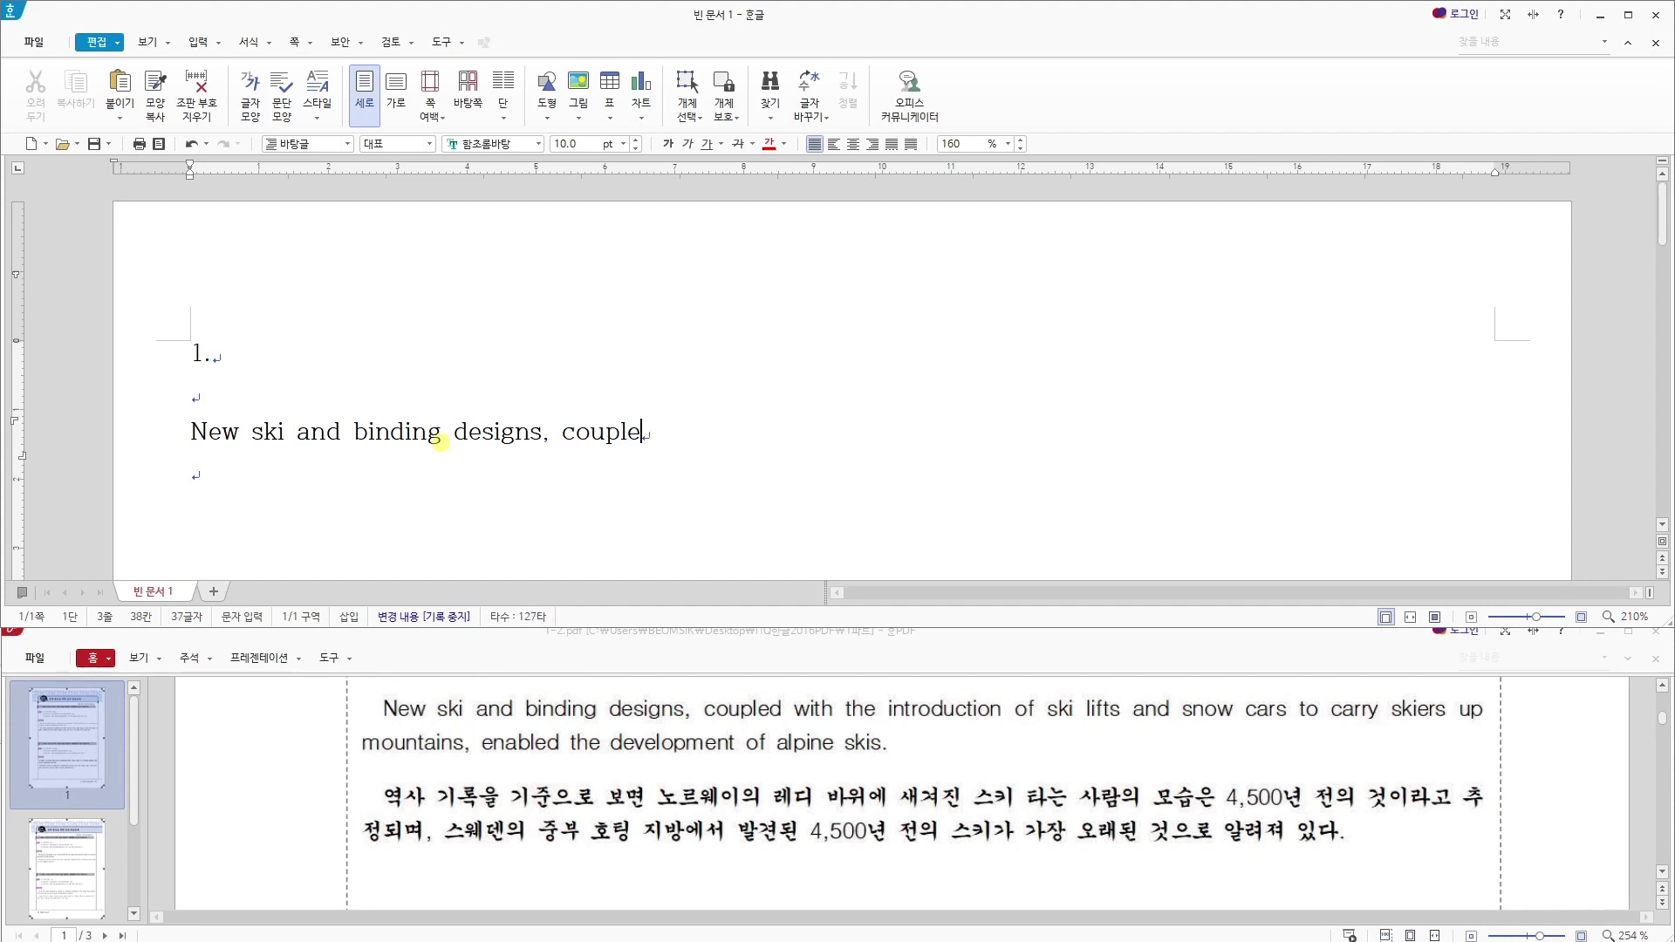
pyautogui.write('d with the intro')
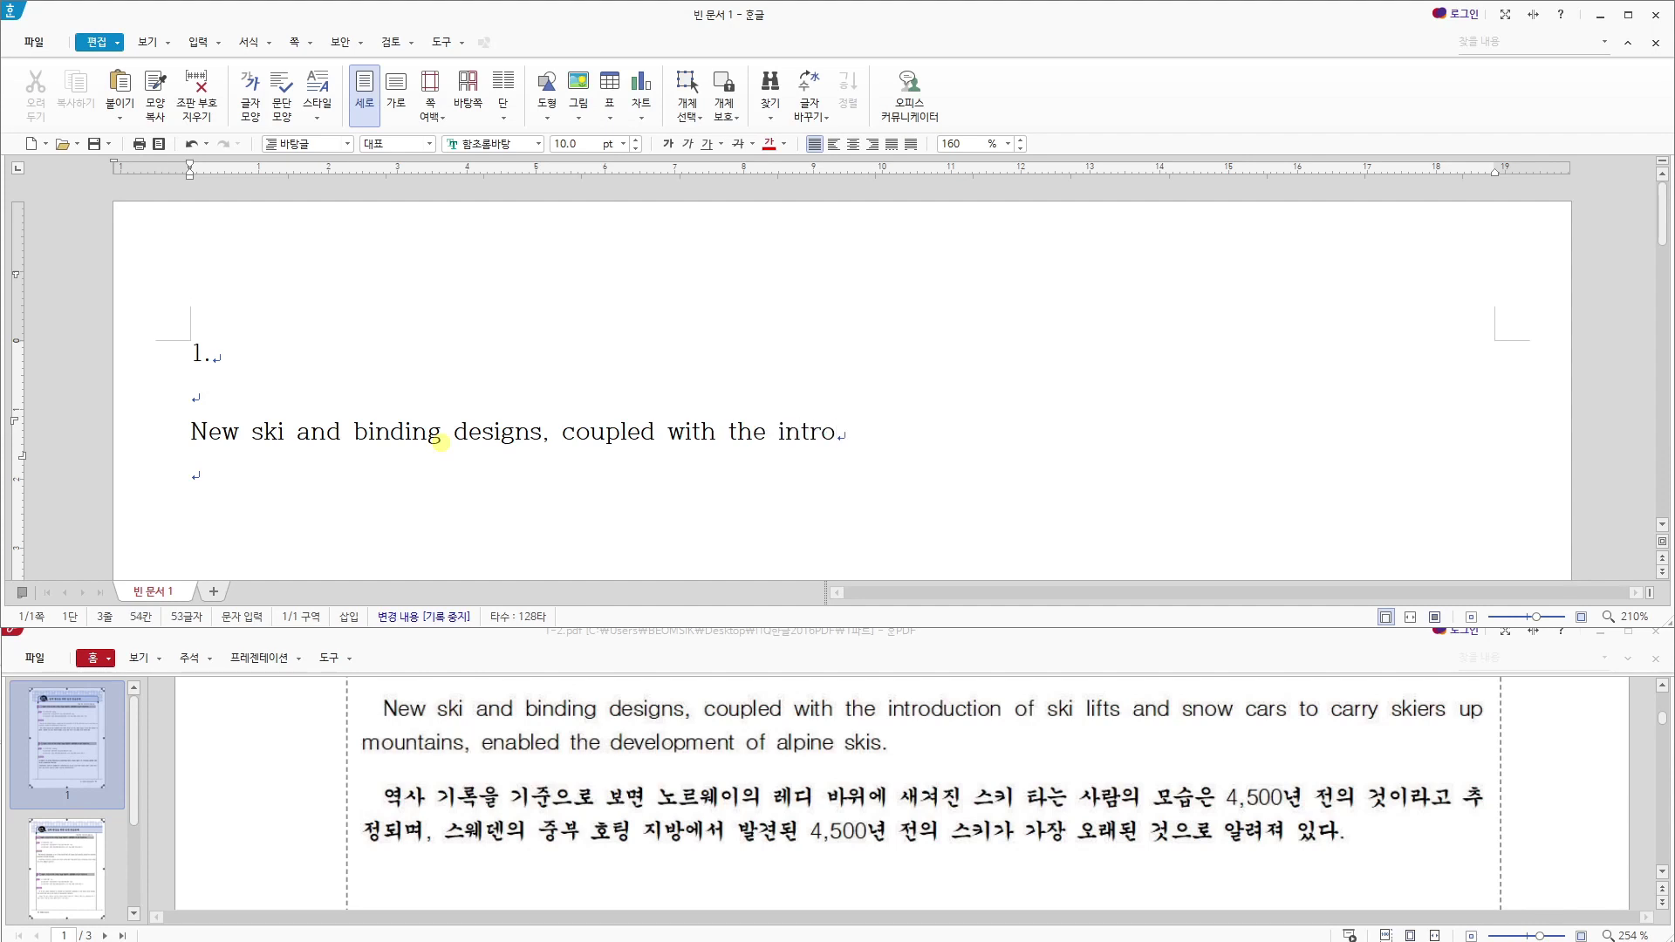
pyautogui.write('duction of ')
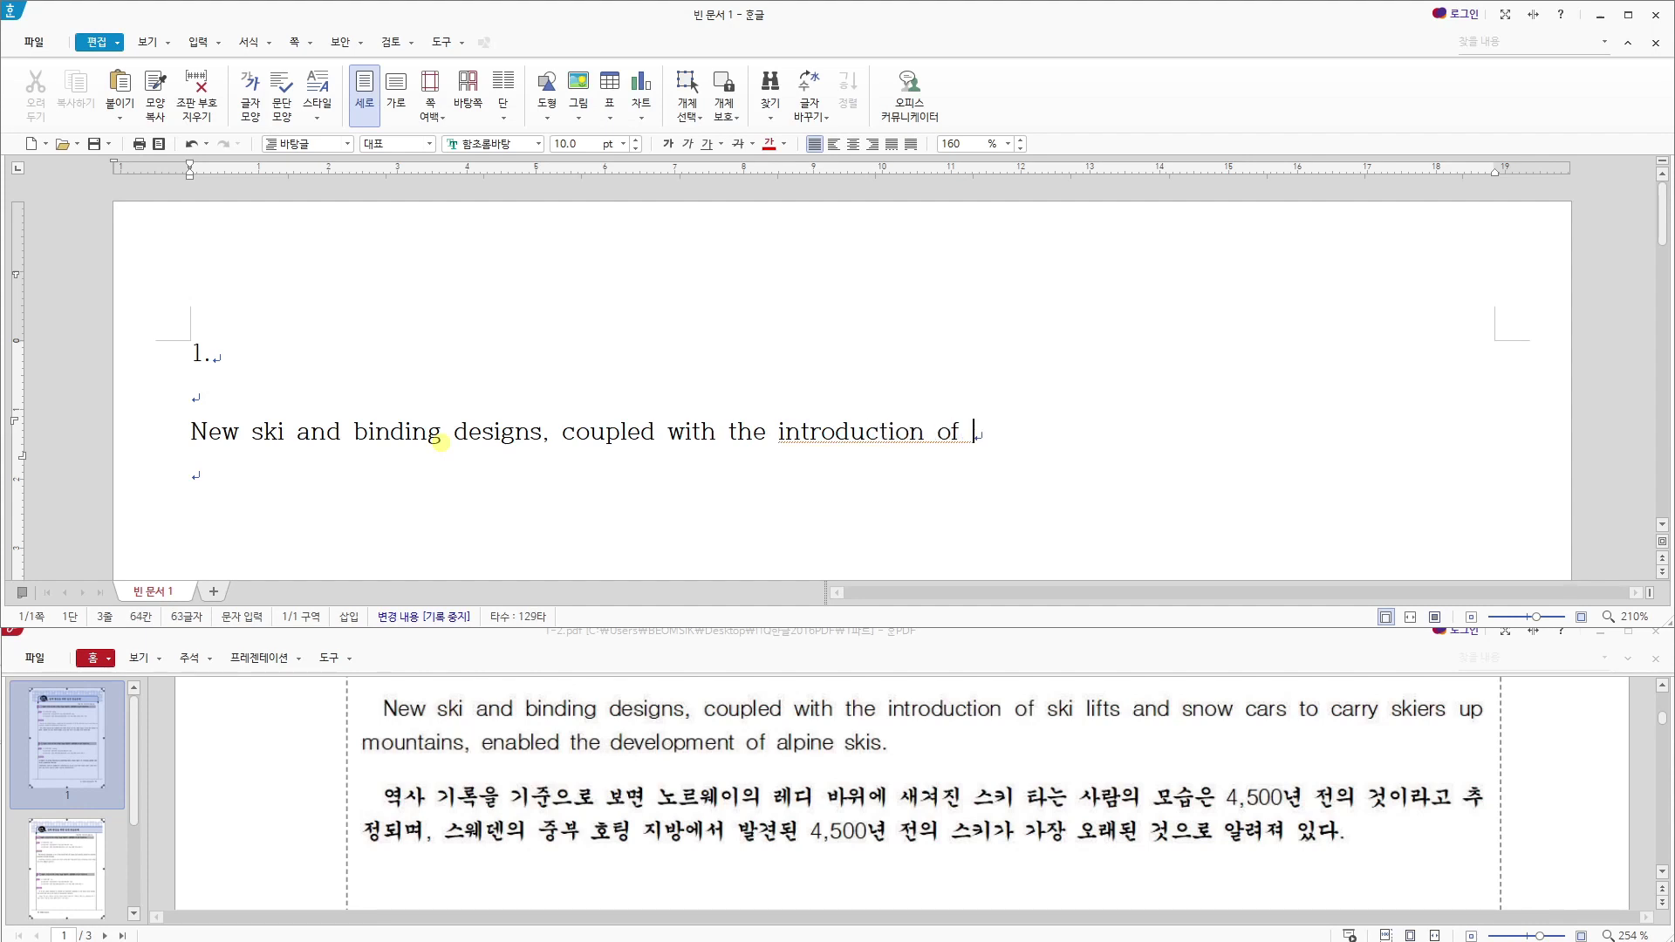
pyautogui.write('ski')
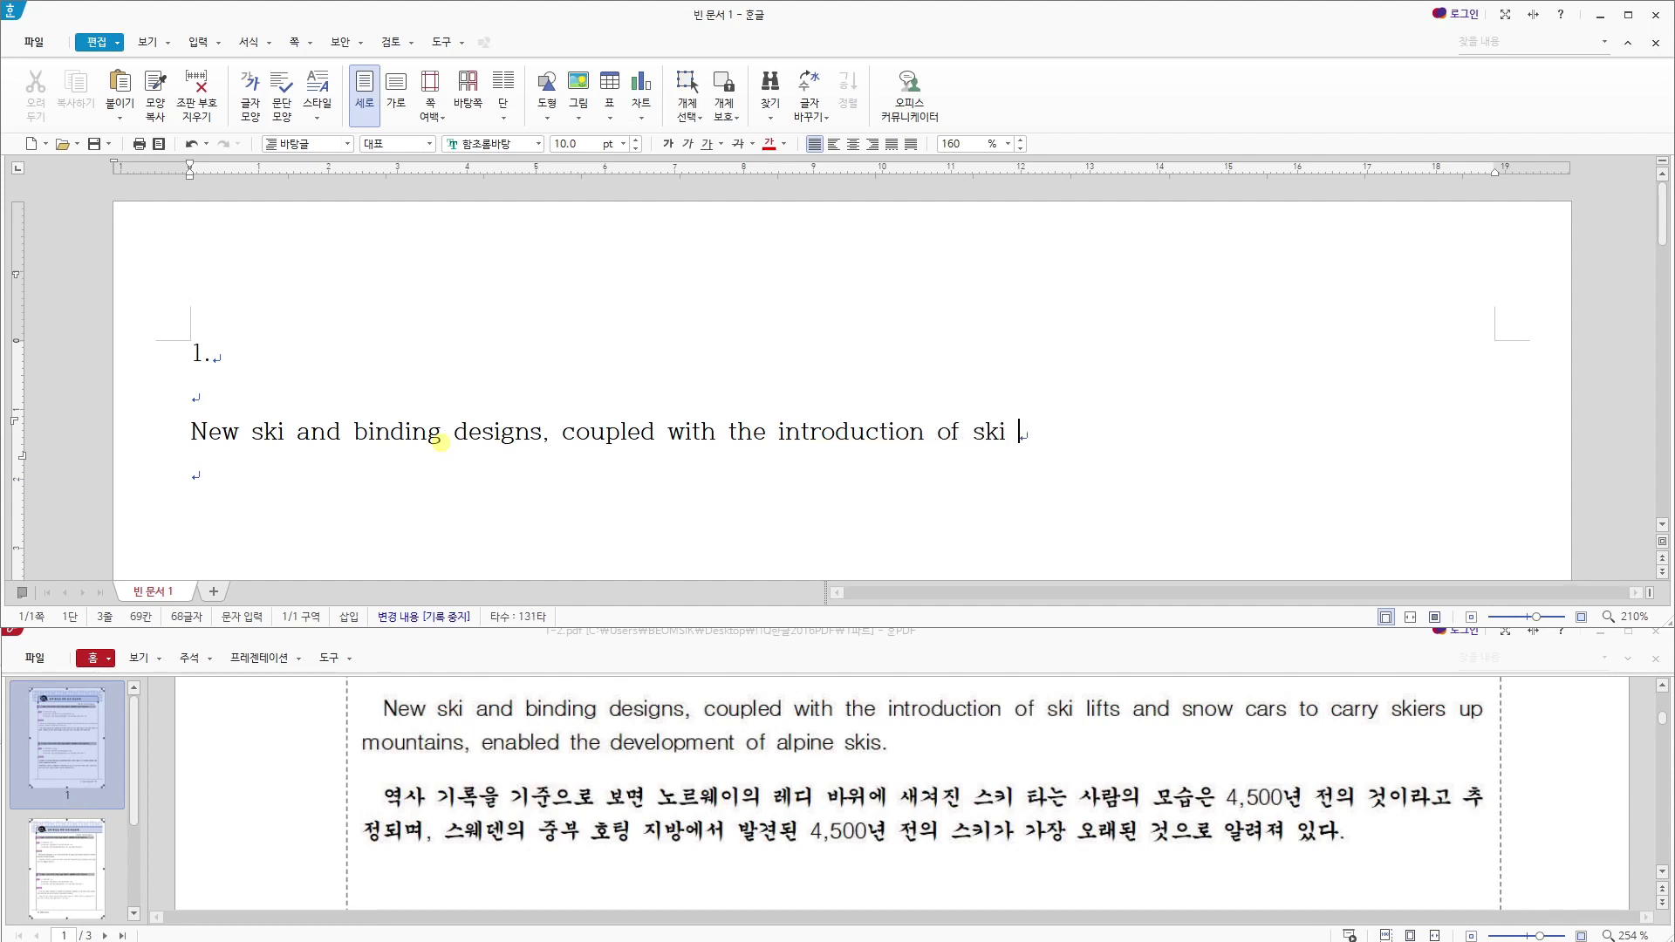
pyautogui.write(' lifts and snow cars to ')
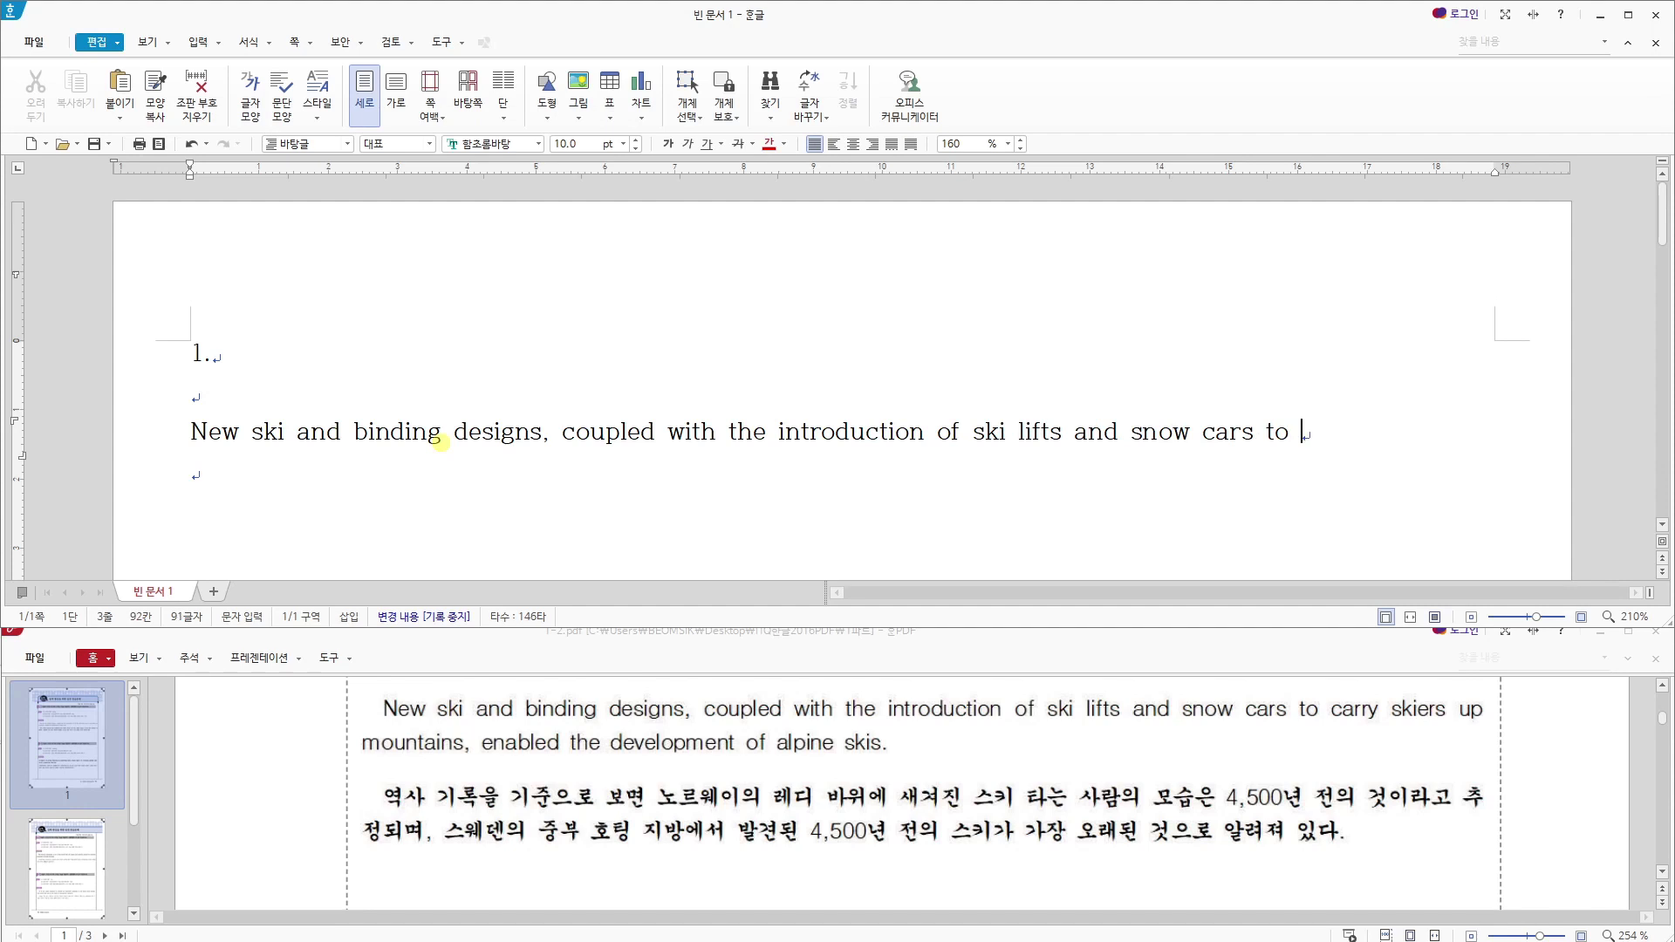
pyautogui.write('carry skiers up mo')
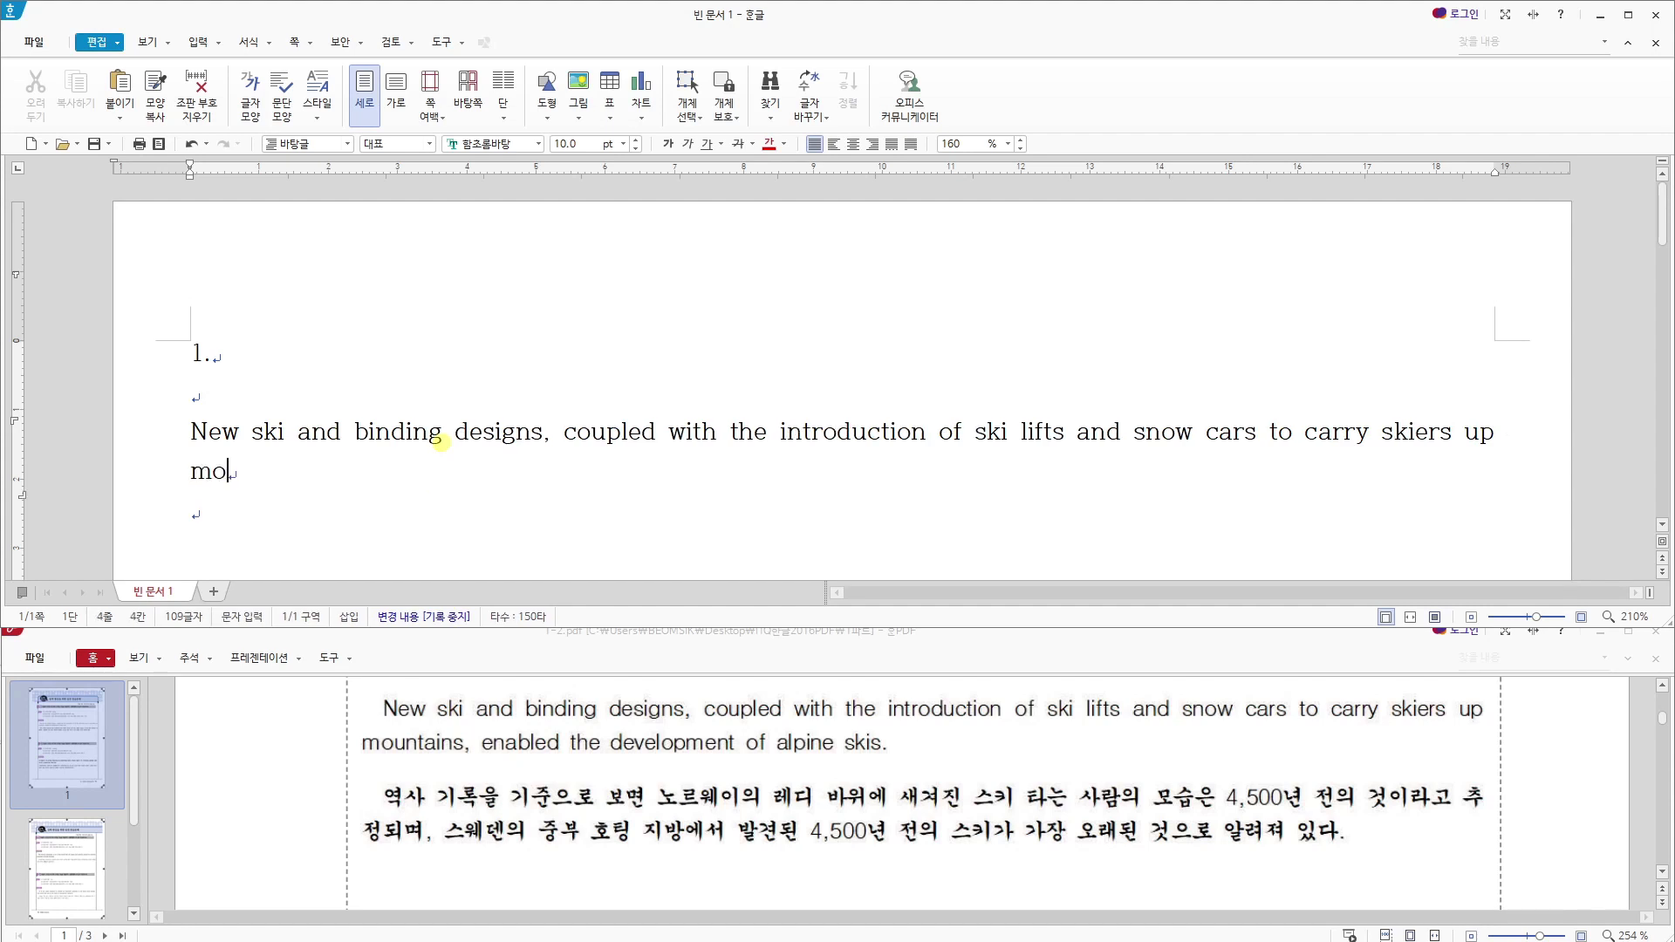
pyautogui.write('untains, enabl')
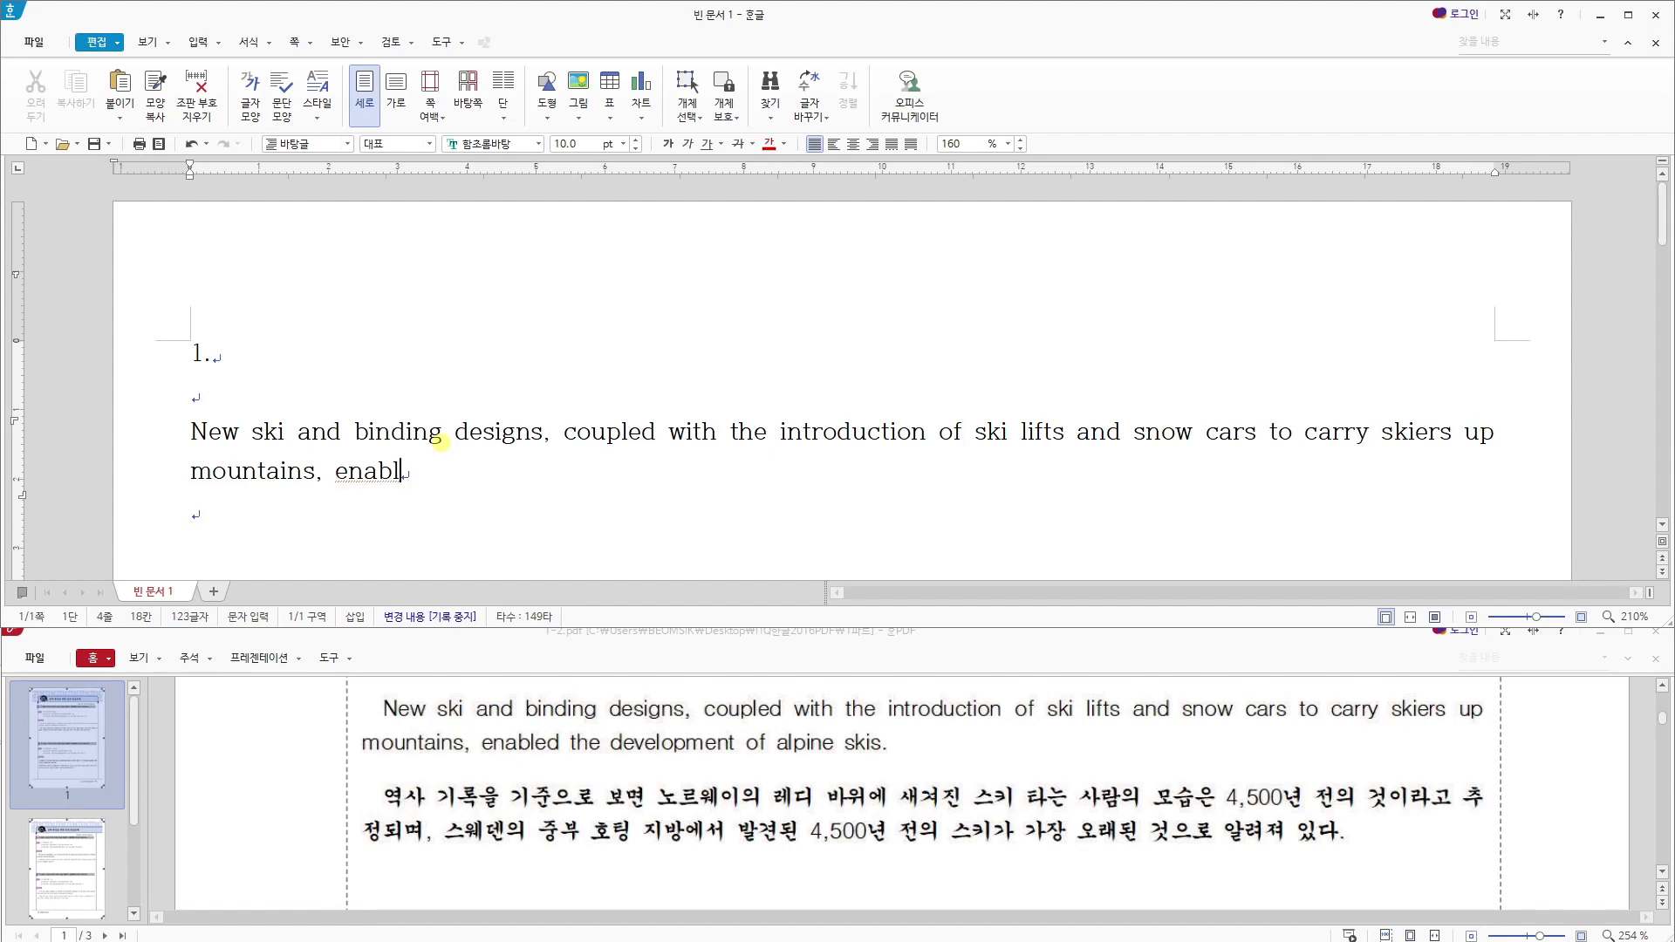
pyautogui.write('ed the develop')
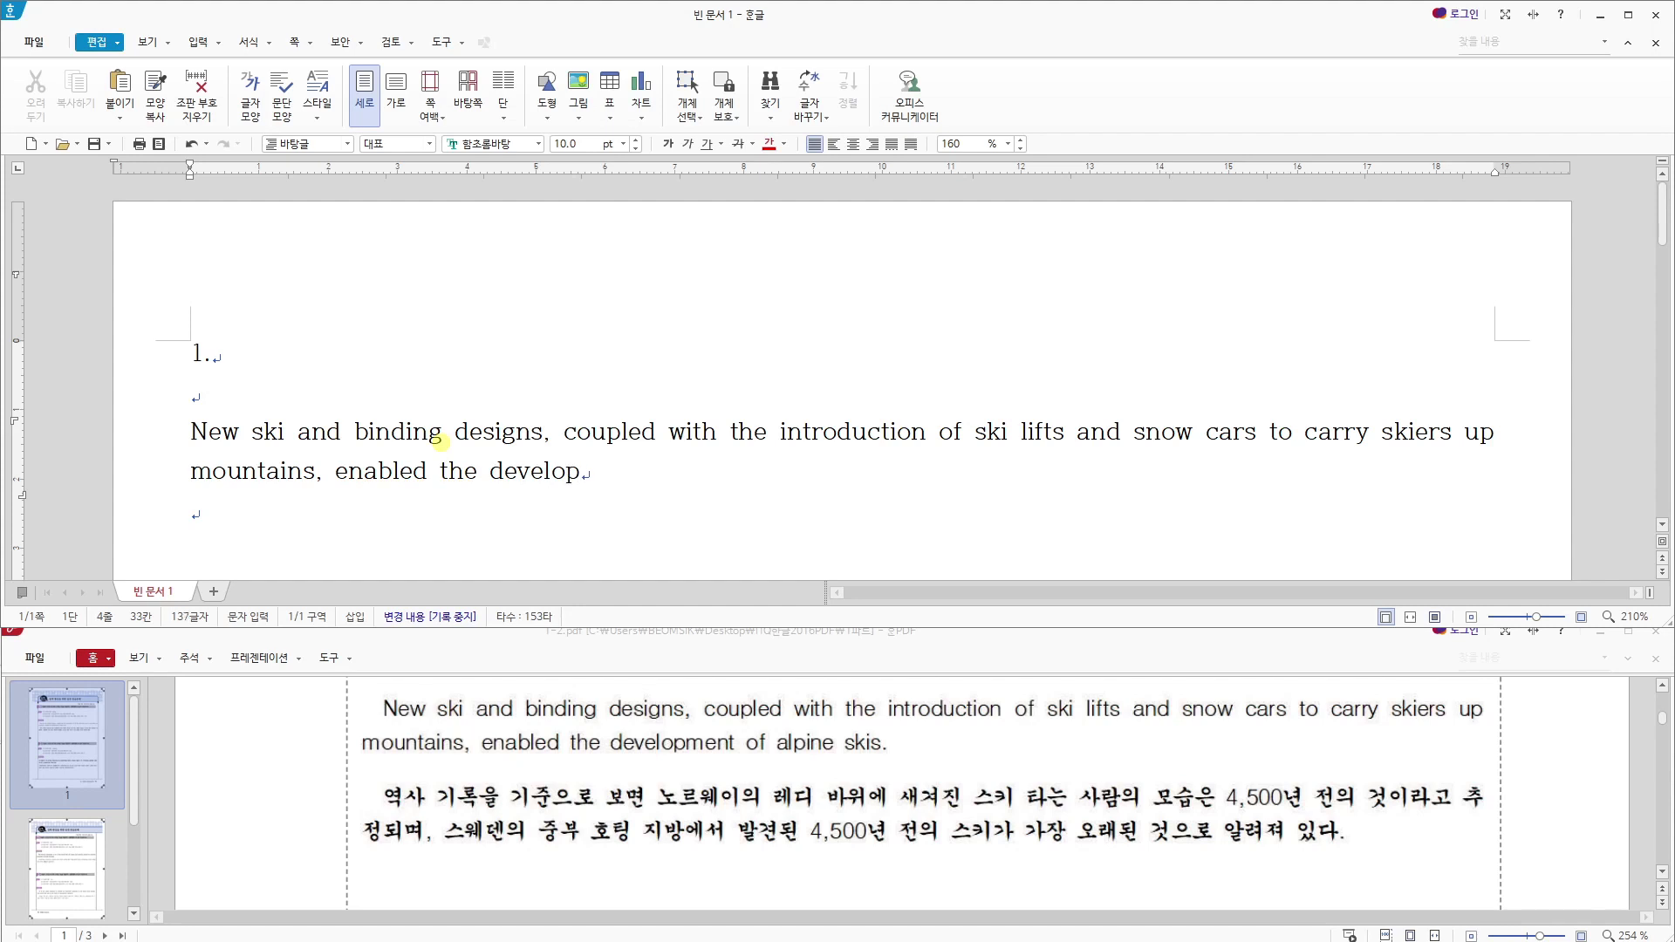
pyautogui.write('ment of alpine sk')
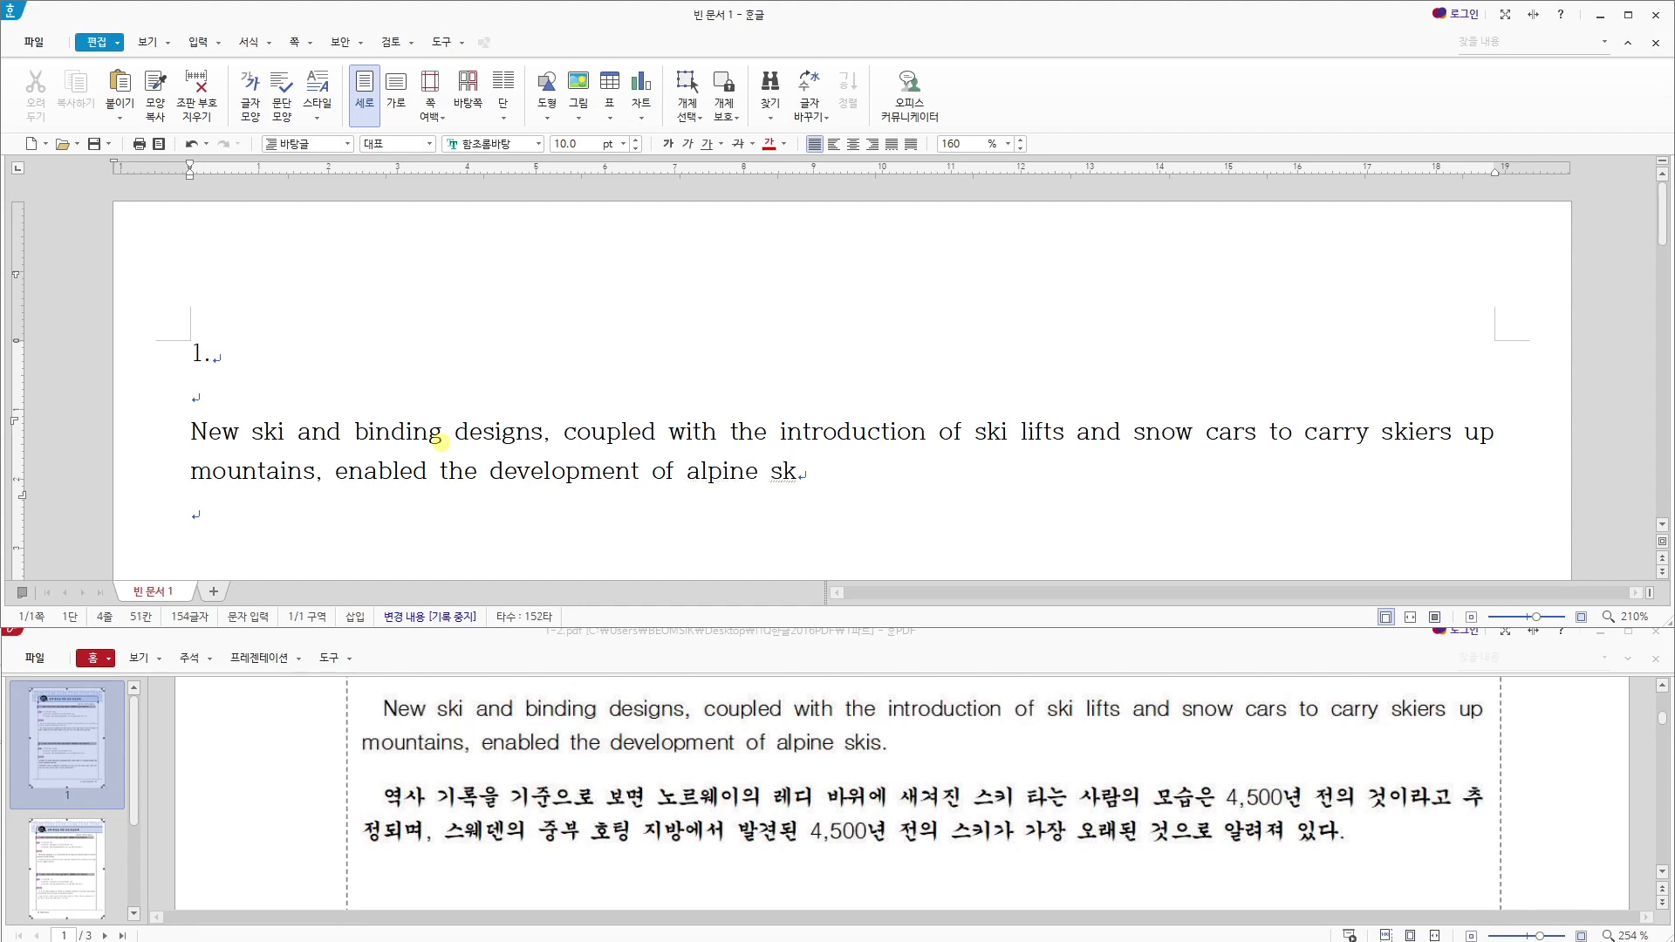
pyautogui.write('is.')
# - Finish the English paragraph with ", enabled the development of alpine skis." and start a new paragraph below it
pyautogui.press('Return')
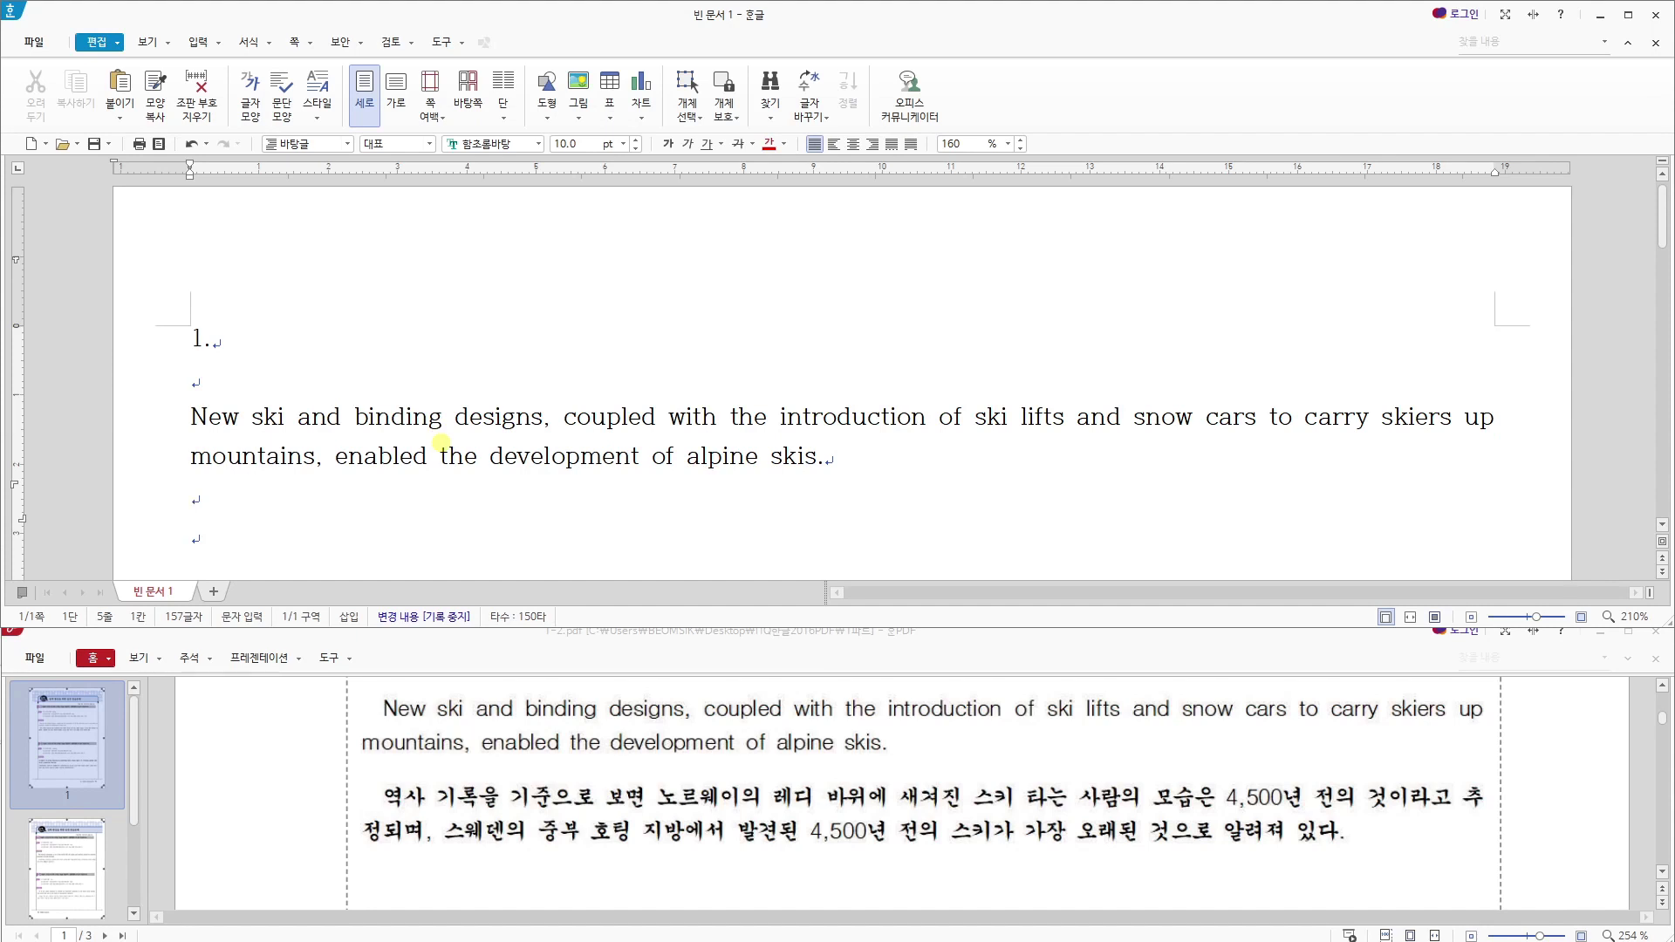
# - Begin the Korean paragraph with "역사 기록을 기준으로 보면 노르웨이의 레디 바위에 새겨진 스키 타는 사람의 모습은 4,500년 전의"
pyautogui.write('여')
pyautogui.write('사 기록으')
pyautogui.write('을 기준으로 벼')
pyautogui.write('보면 노르웨이의 ')
pyautogui.write('레디 바위에 새')
pyautogui.write('겨진 스키')
pyautogui.write(' 타는 사람의 ')
pyautogui.write('모습은 ')
pyautogui.write('4,5')
pyautogui.write('00년 전의 ')
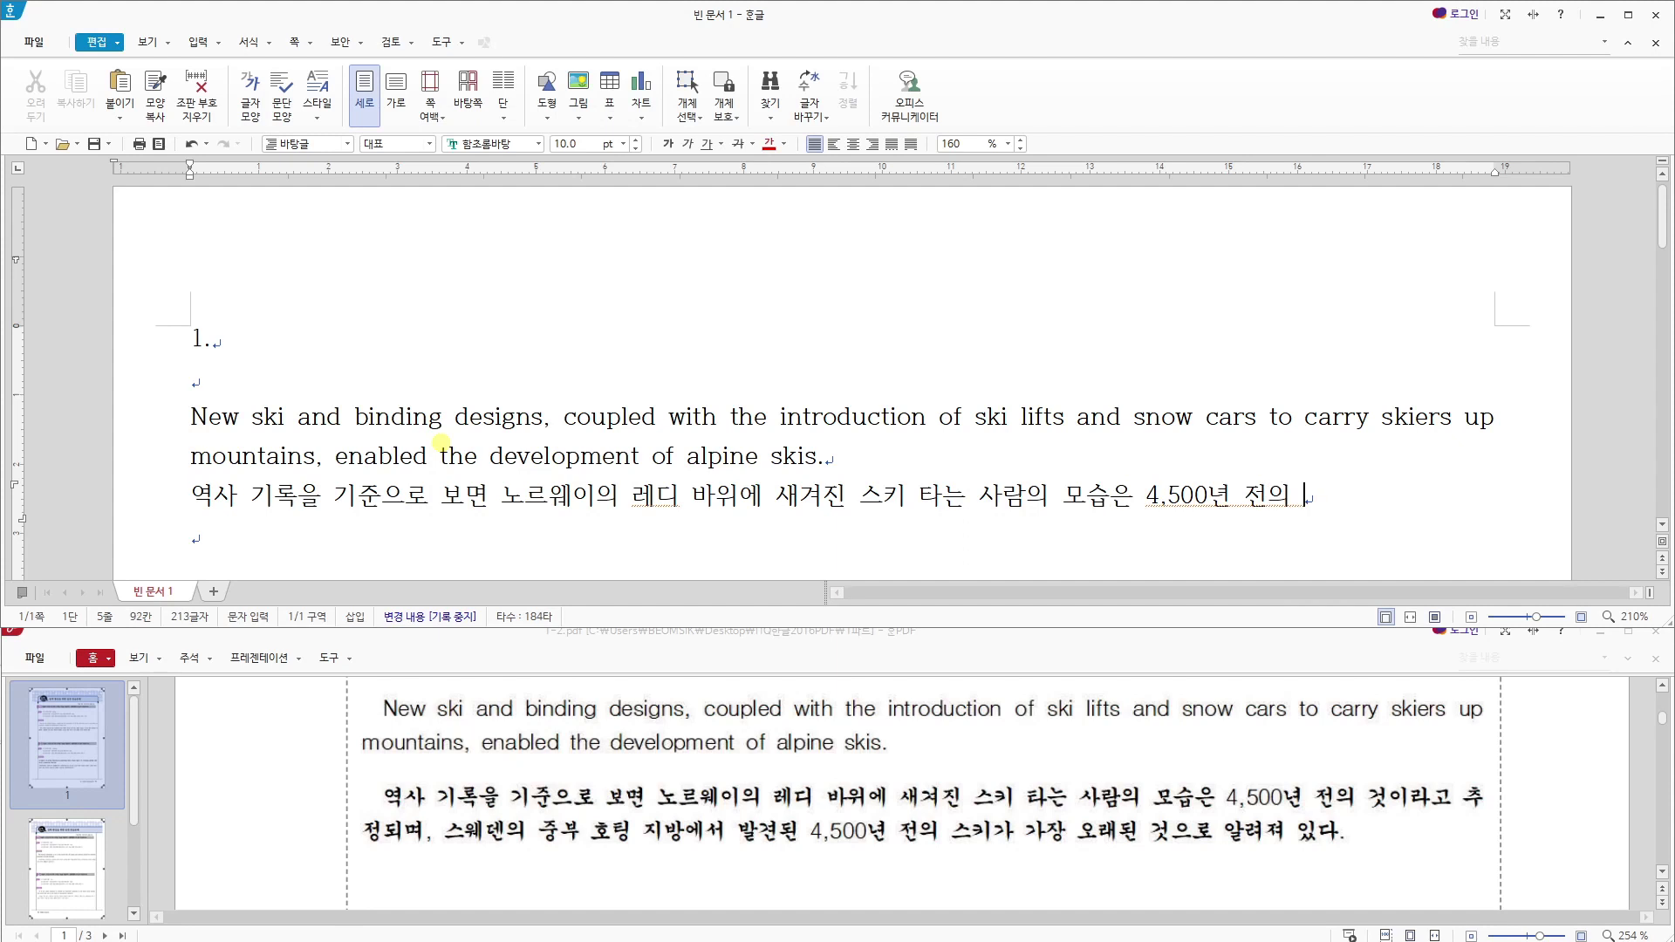
pyautogui.write('것이라고 추정되')
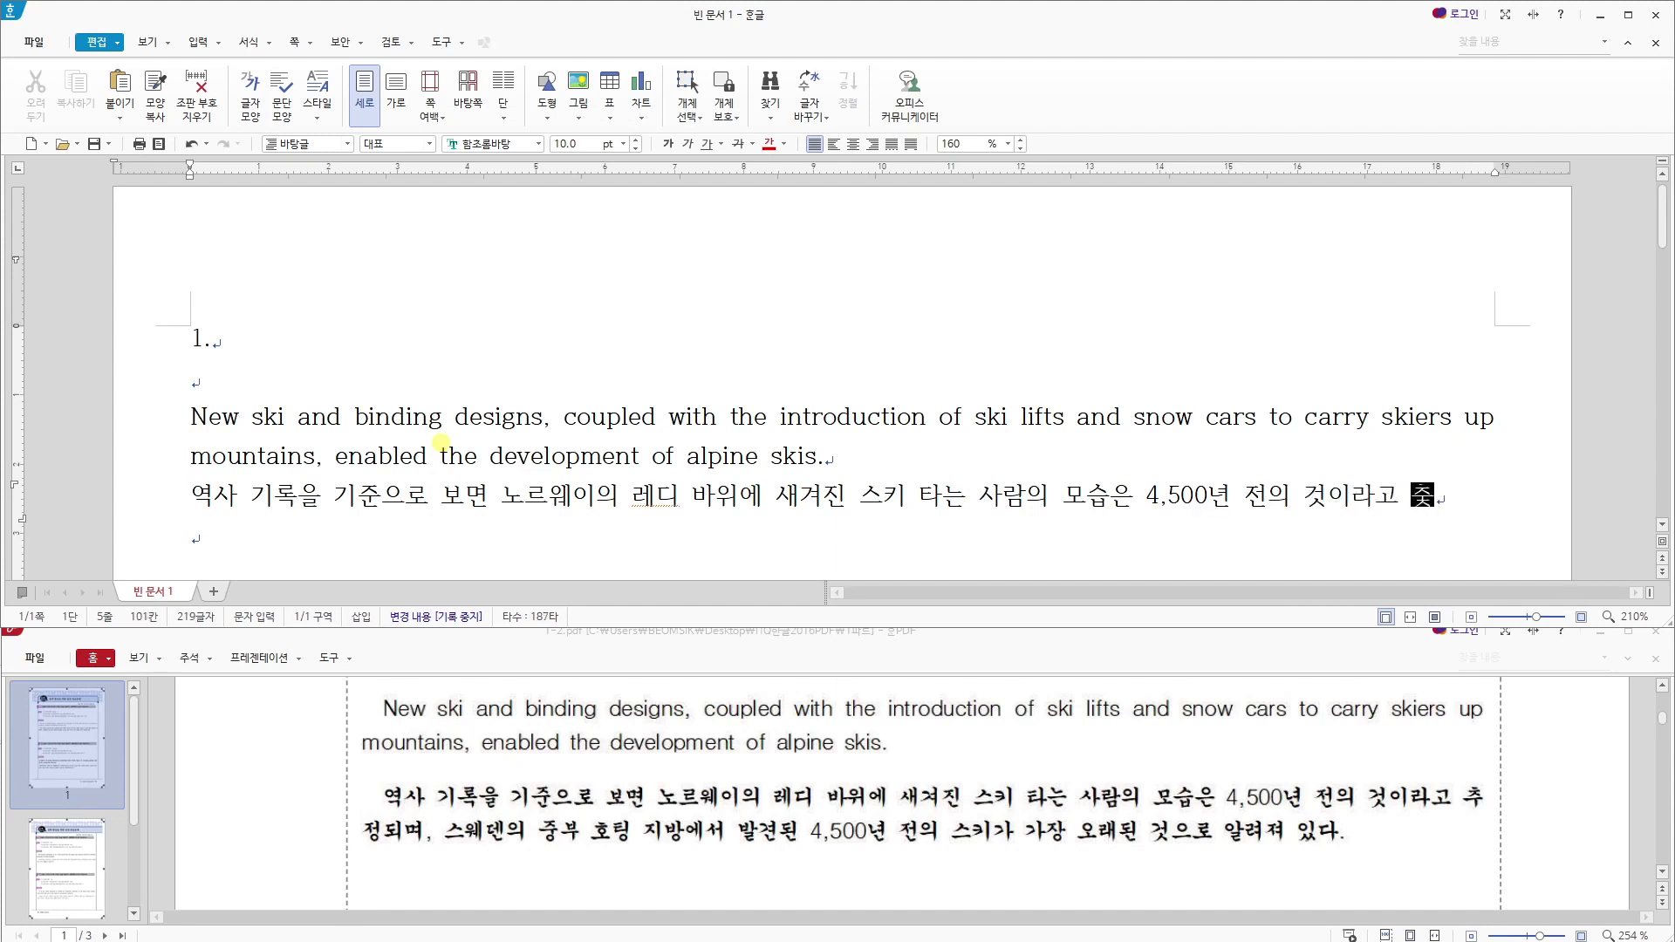
pyautogui.write('며, 스웨덴의')
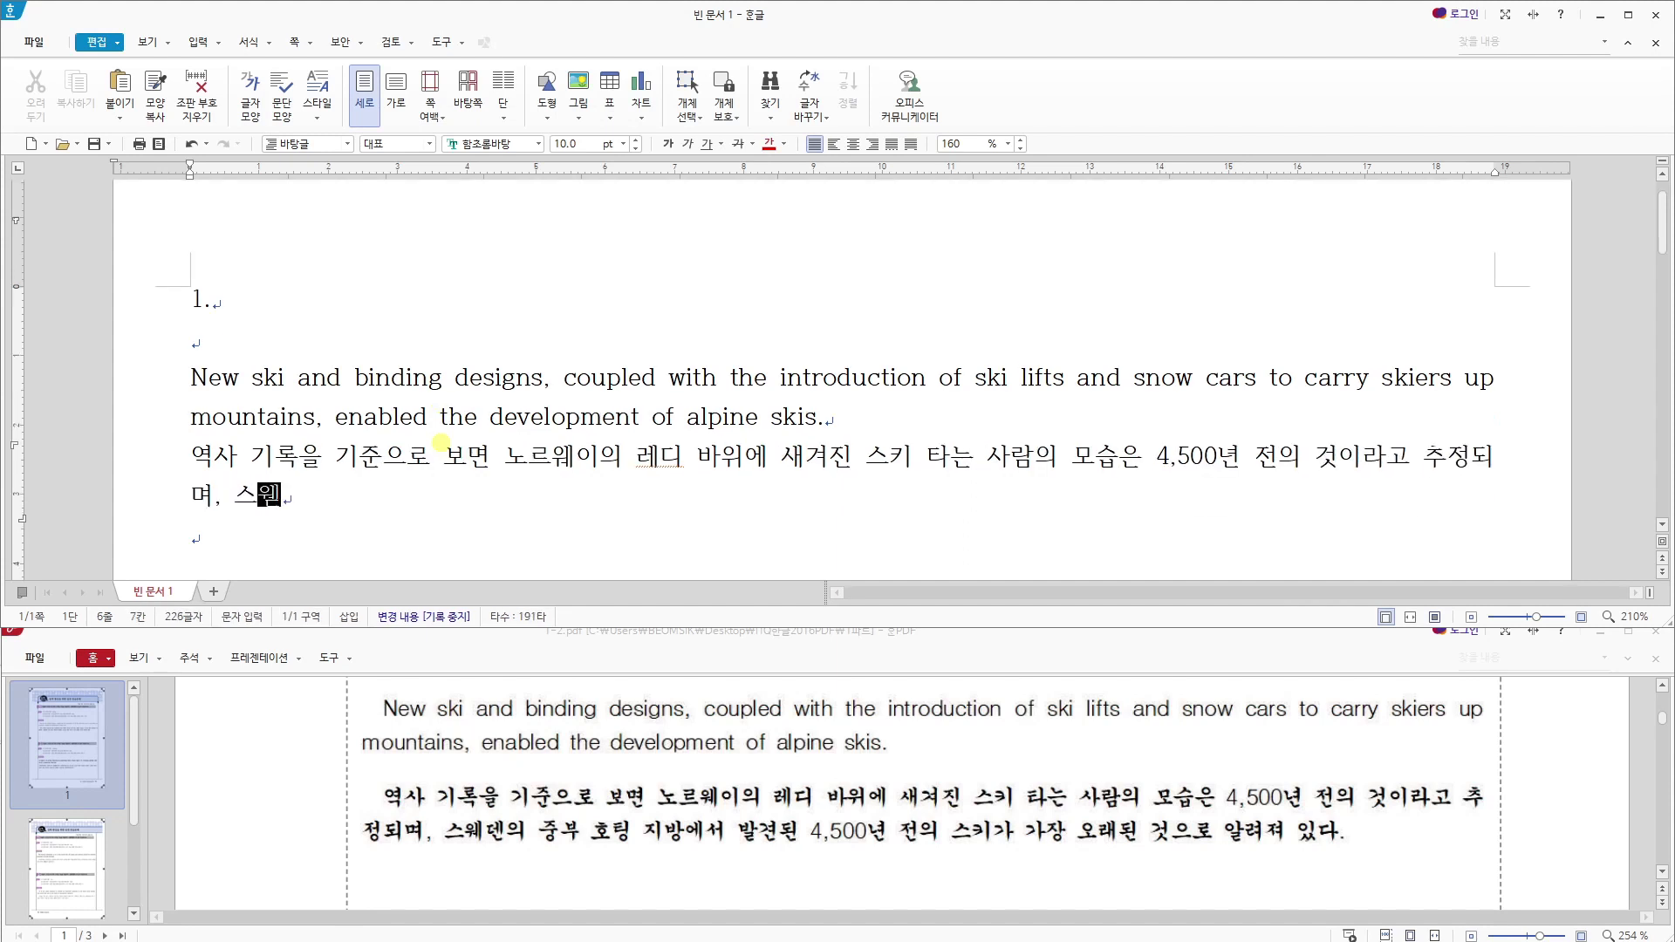
pyautogui.write(' 중부 호')
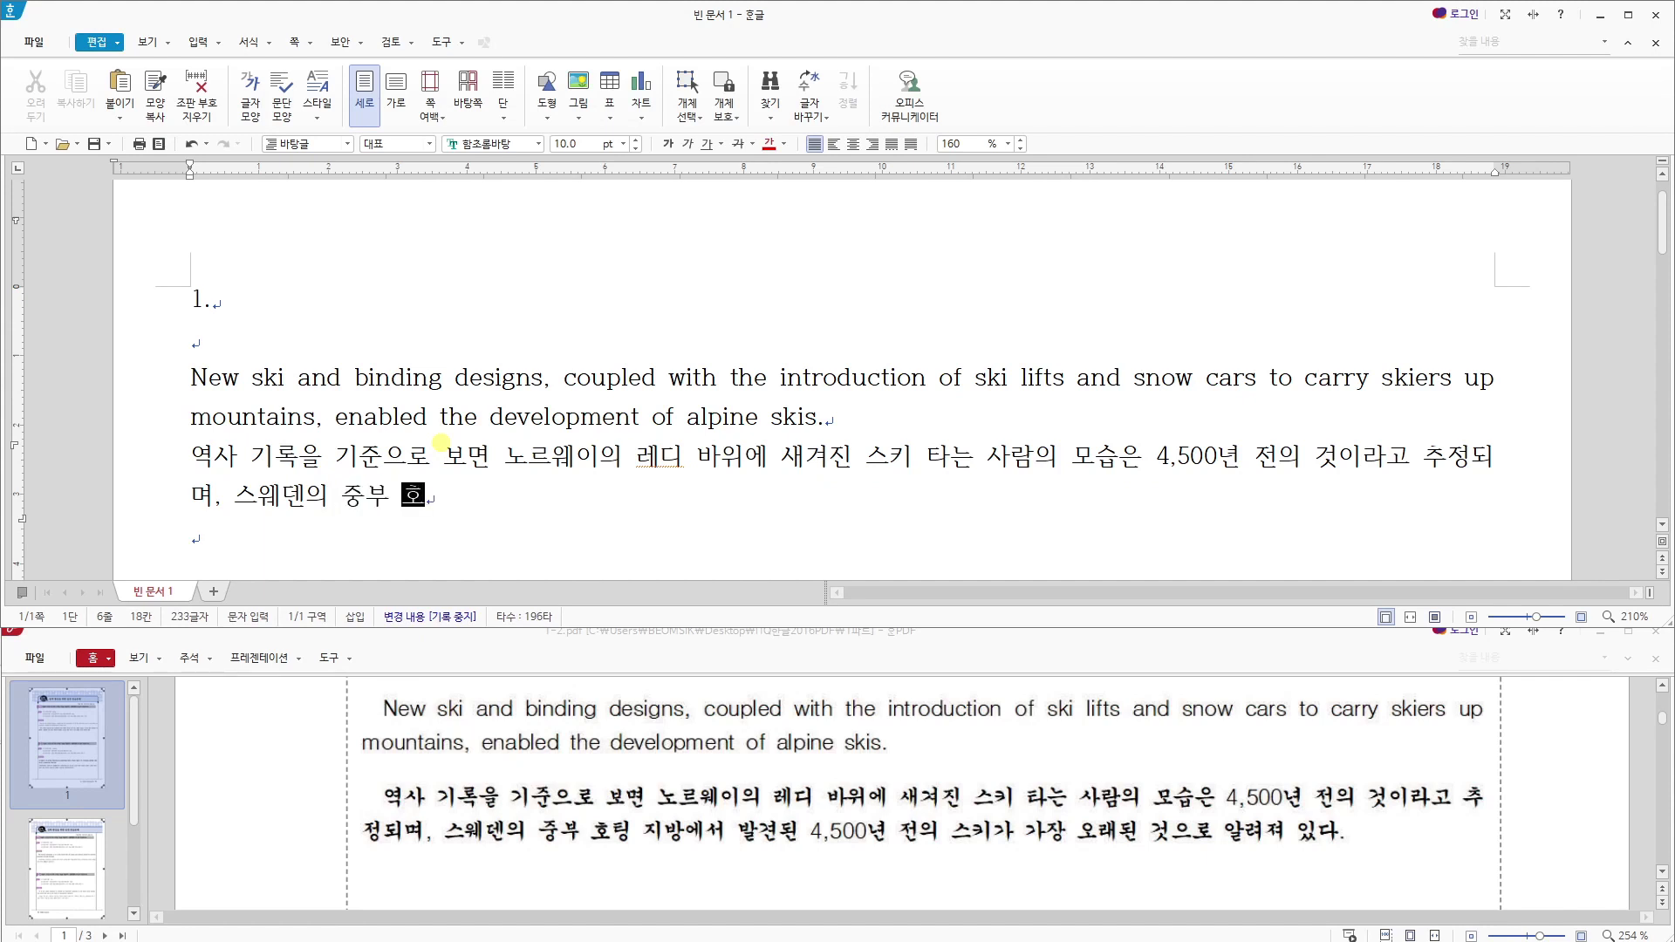
pyautogui.write('팅 지방에서 발견된 ')
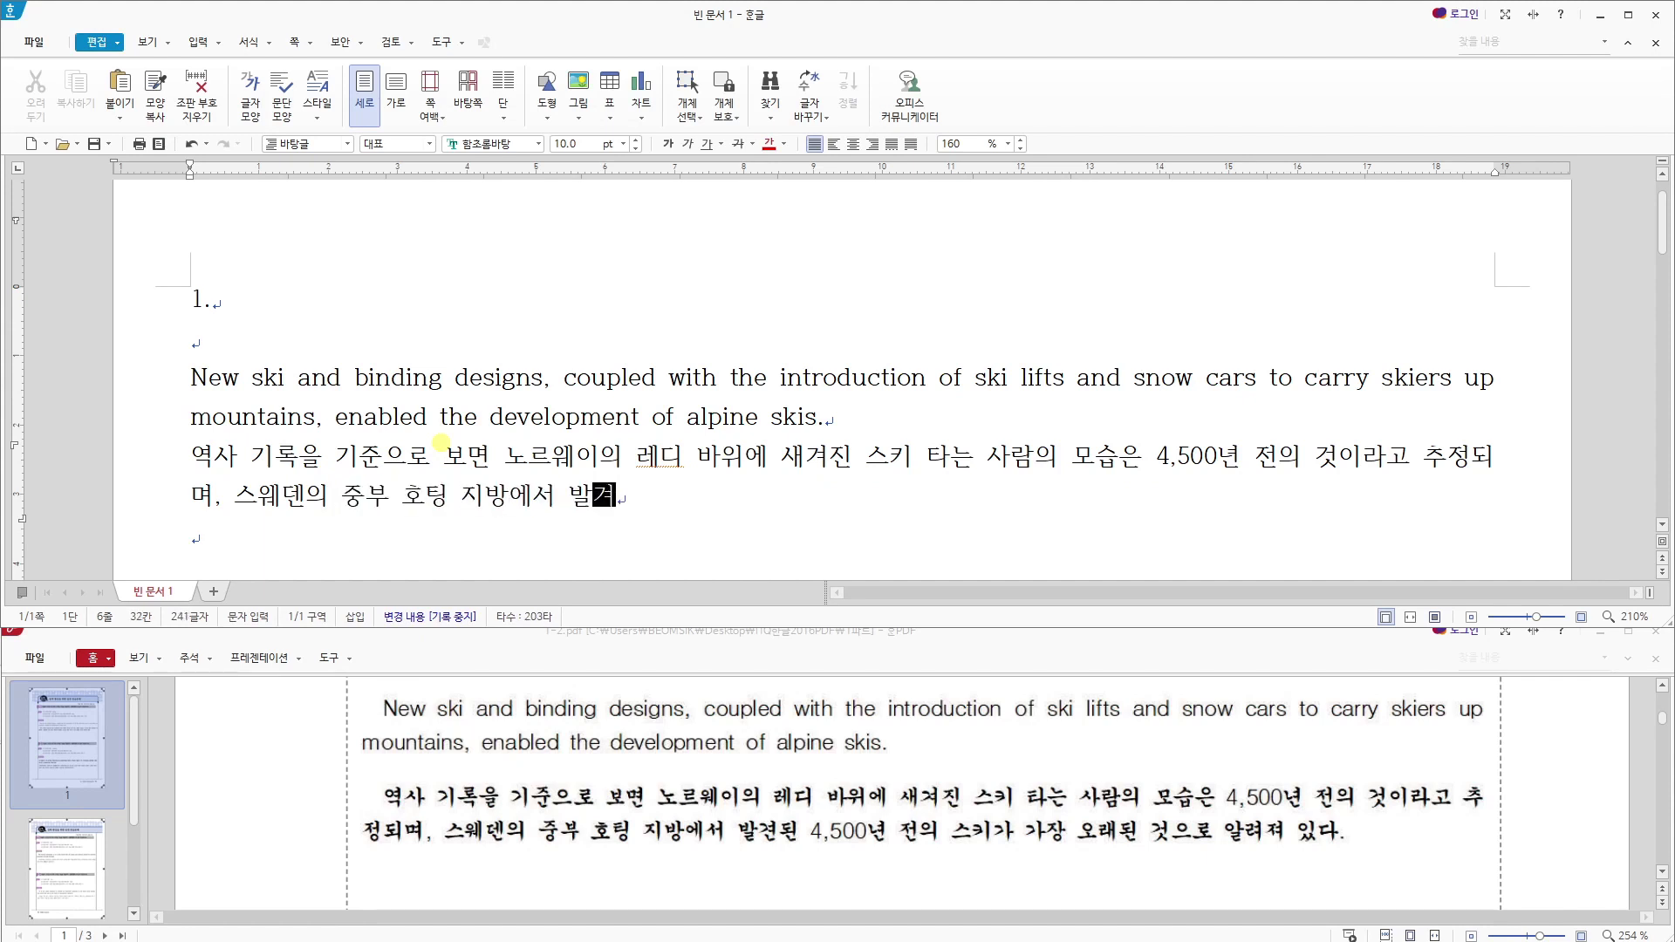
pyautogui.write('4,500ㄴ년 전의 스키가 ')
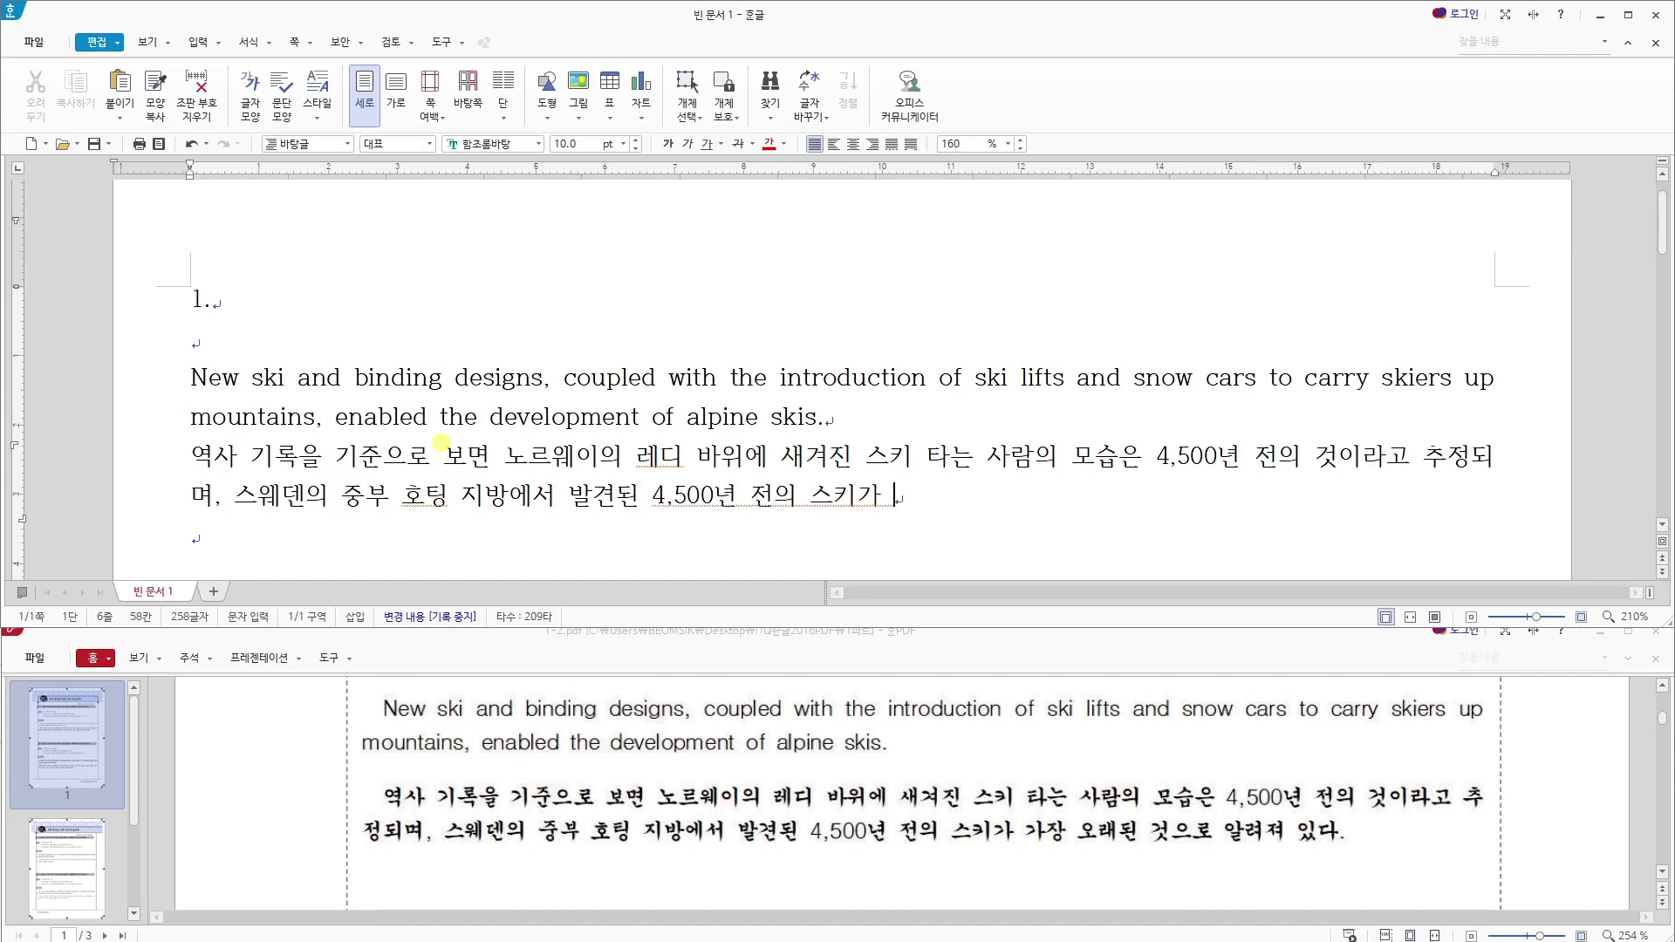
pyautogui.write('가장 오래')
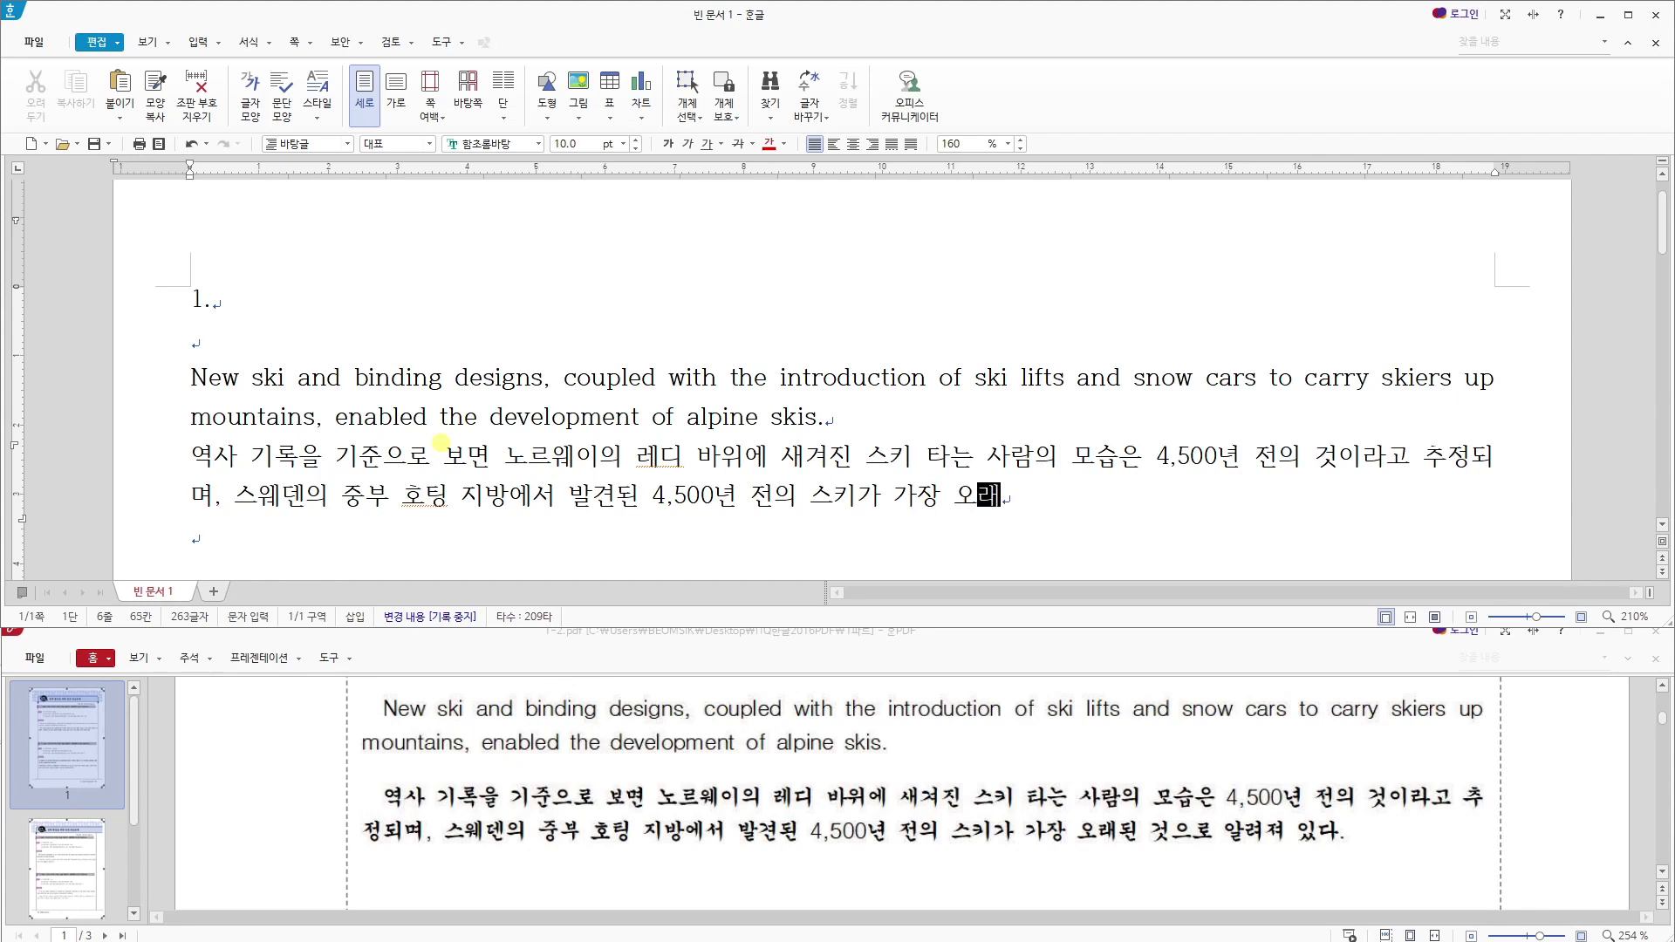
pyautogui.write('된 거것으로 알려')
# - Complete the Korean paragraph with "것이라고 추정되며, 스웨덴의 중부 호팅 지방에서 발견된 4,500년 전의 스키가 가장 오래된 것으로 알려져 있다."
pyautogui.write('져 있다.')
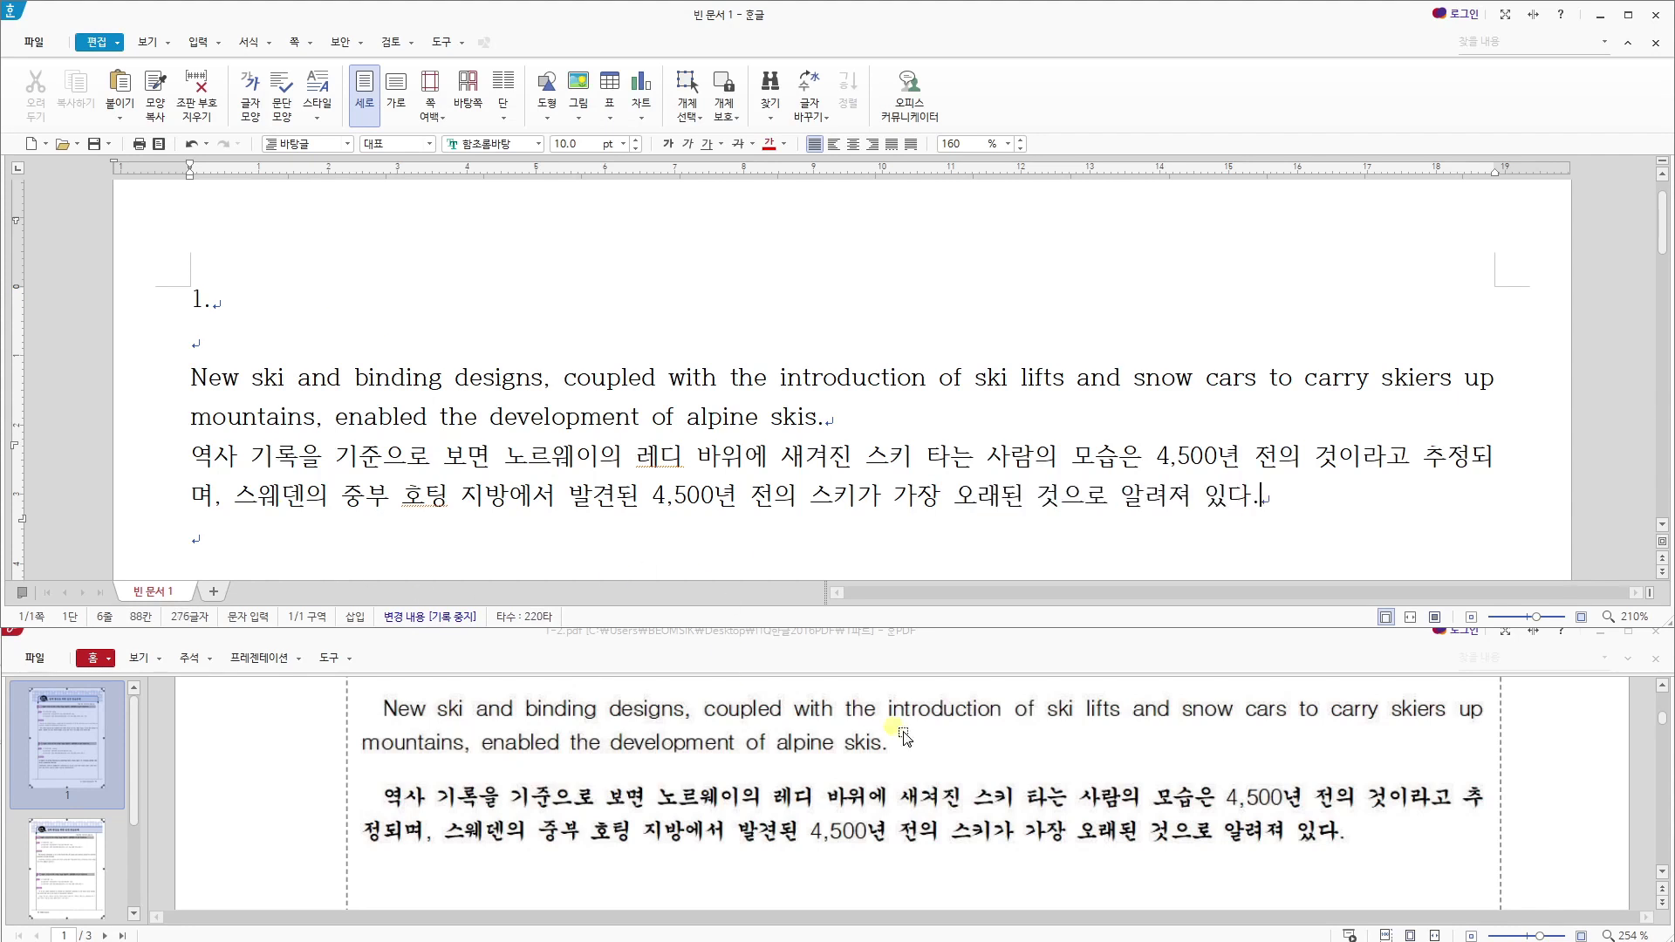
# - Bring up the style conditions in the exercise PDF, select the English and Korean paragraphs, and start a new paragraph style named "skiing"
pyautogui.click(1038, 796)
pyautogui.scroll(2, 1038, 796)
pyautogui.scroll(1, 1039, 796)
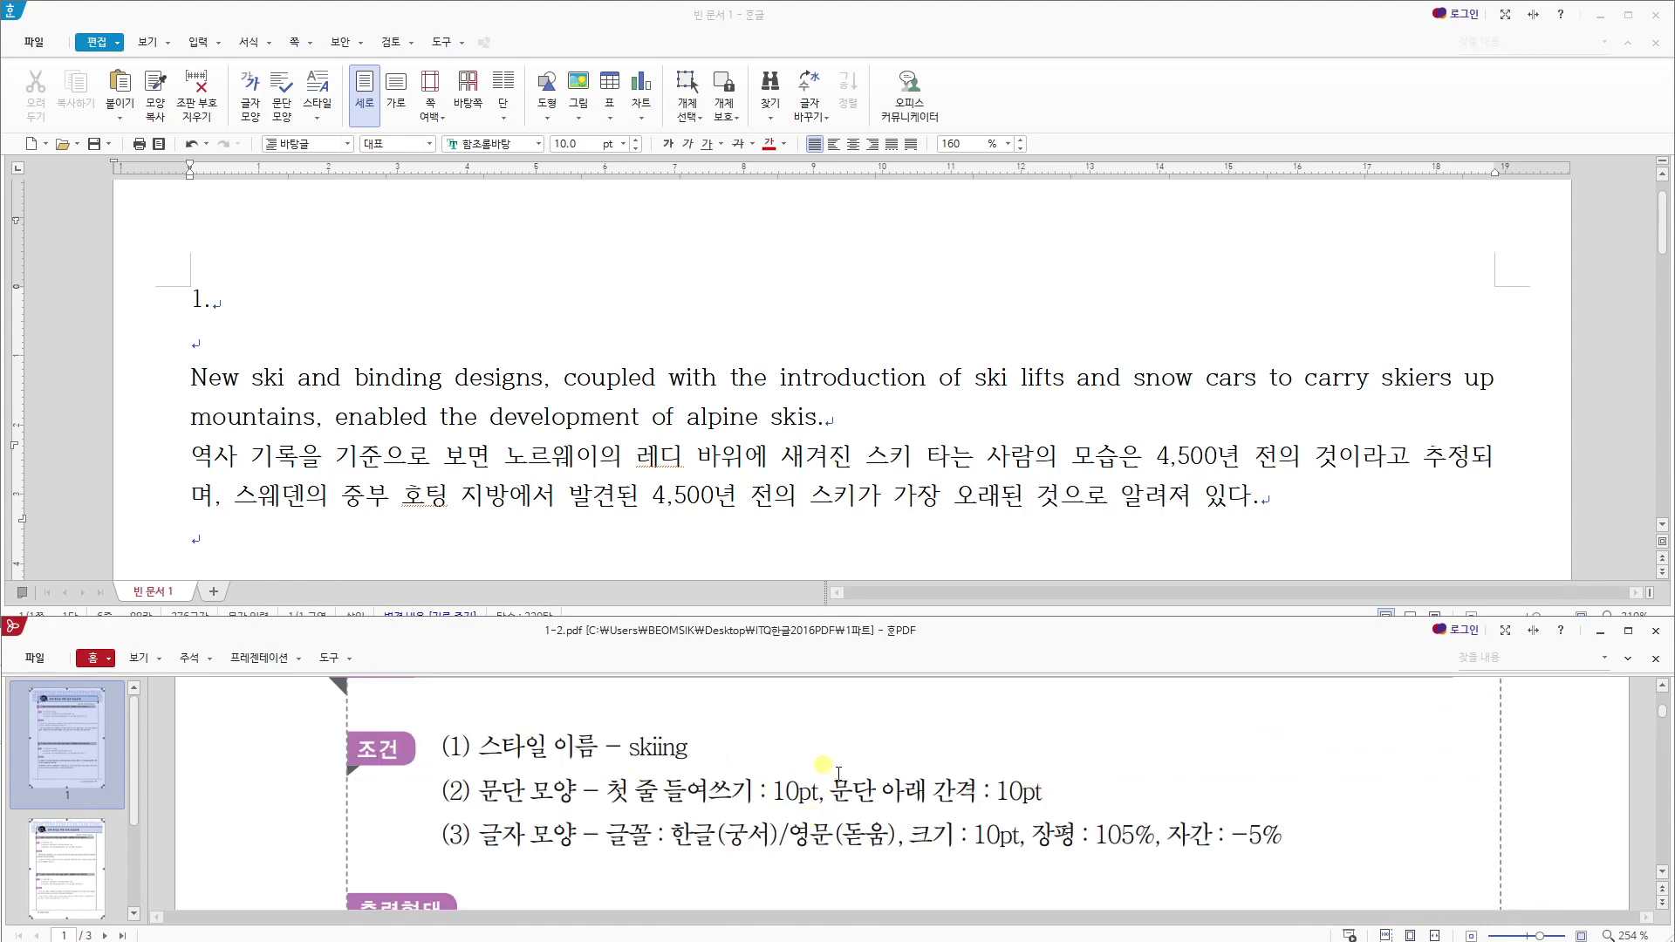
pyautogui.moveTo(1326, 493); pyautogui.dragTo(188, 377)
pyautogui.press('F6')
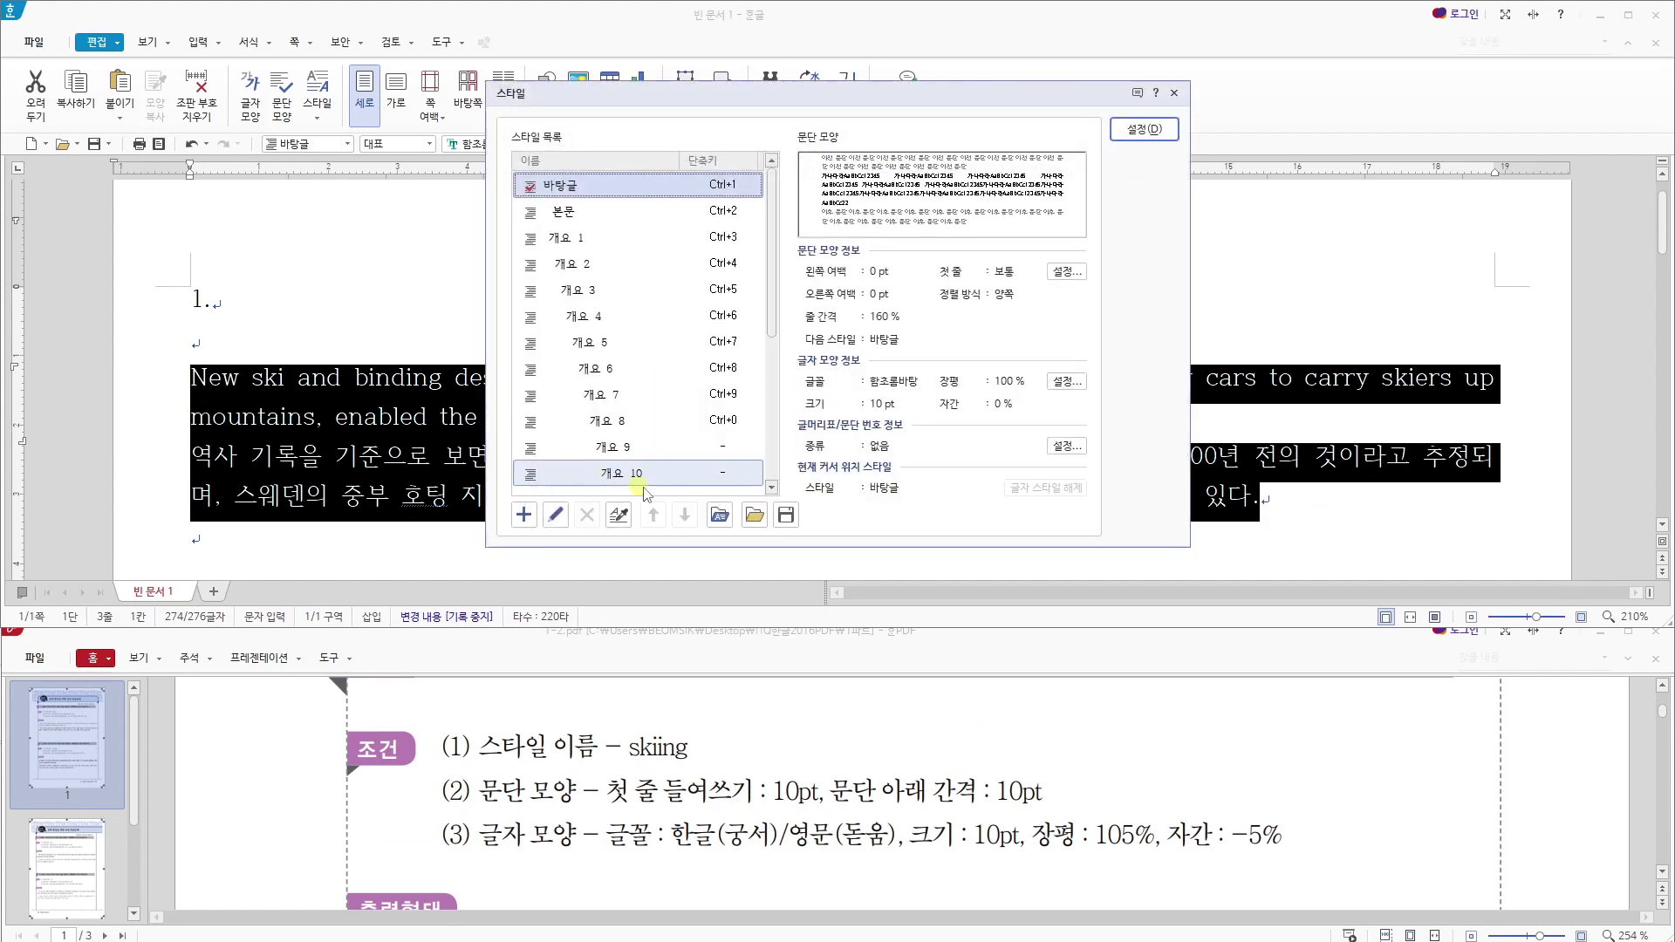
pyautogui.click(524, 515)
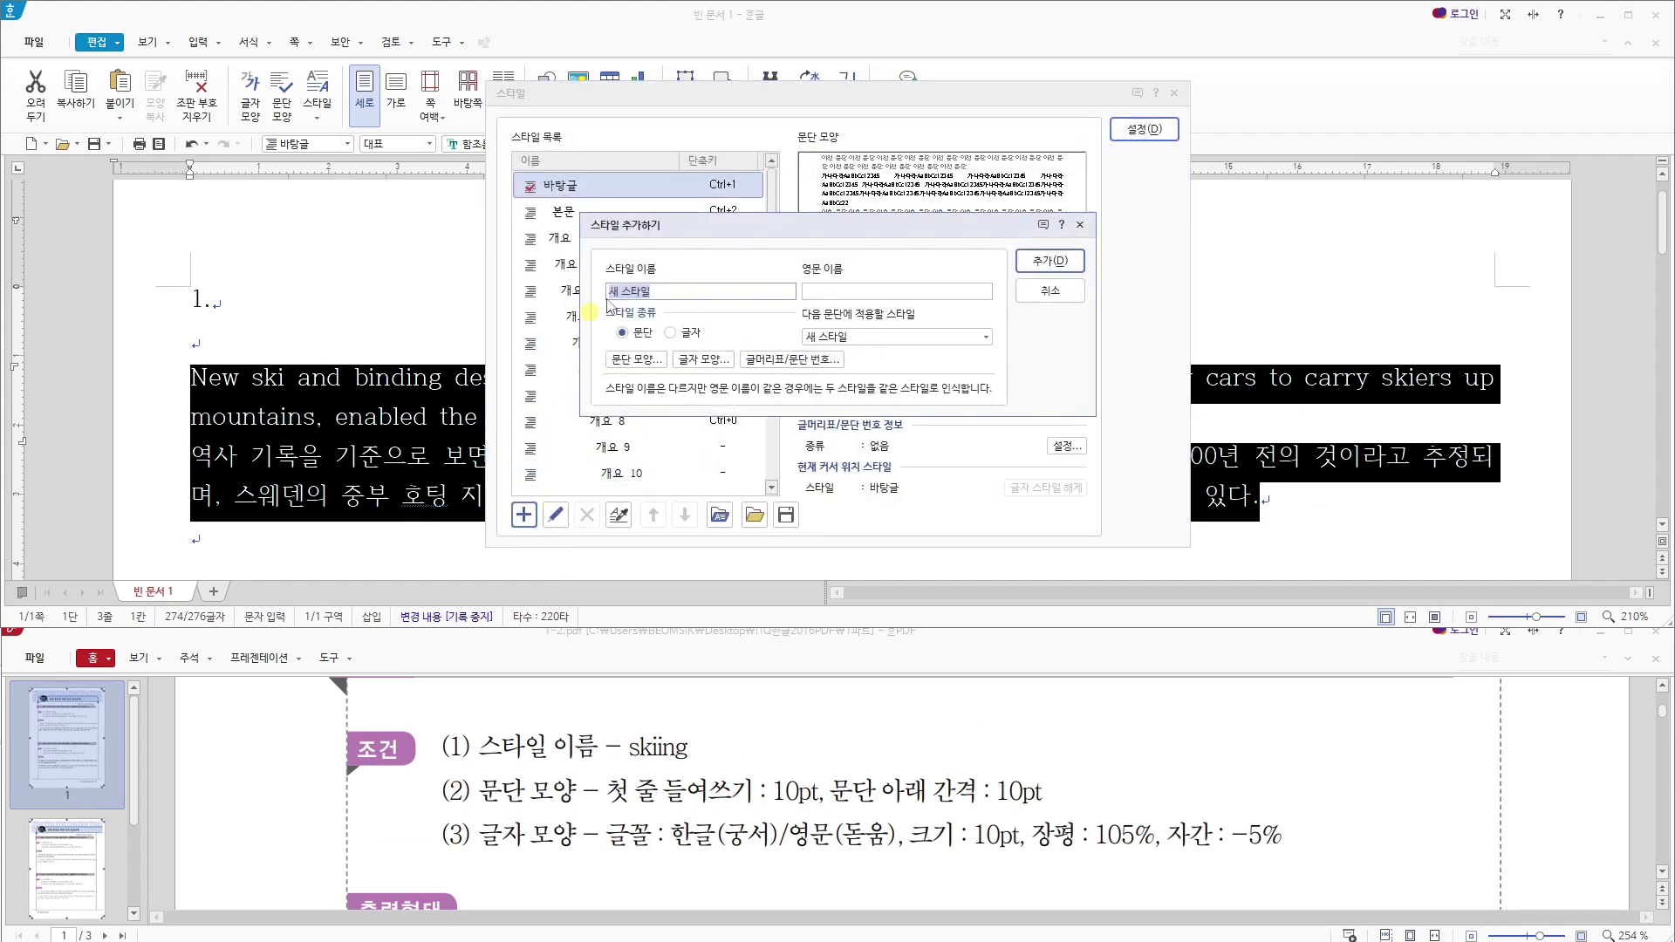
pyautogui.click(638, 361)
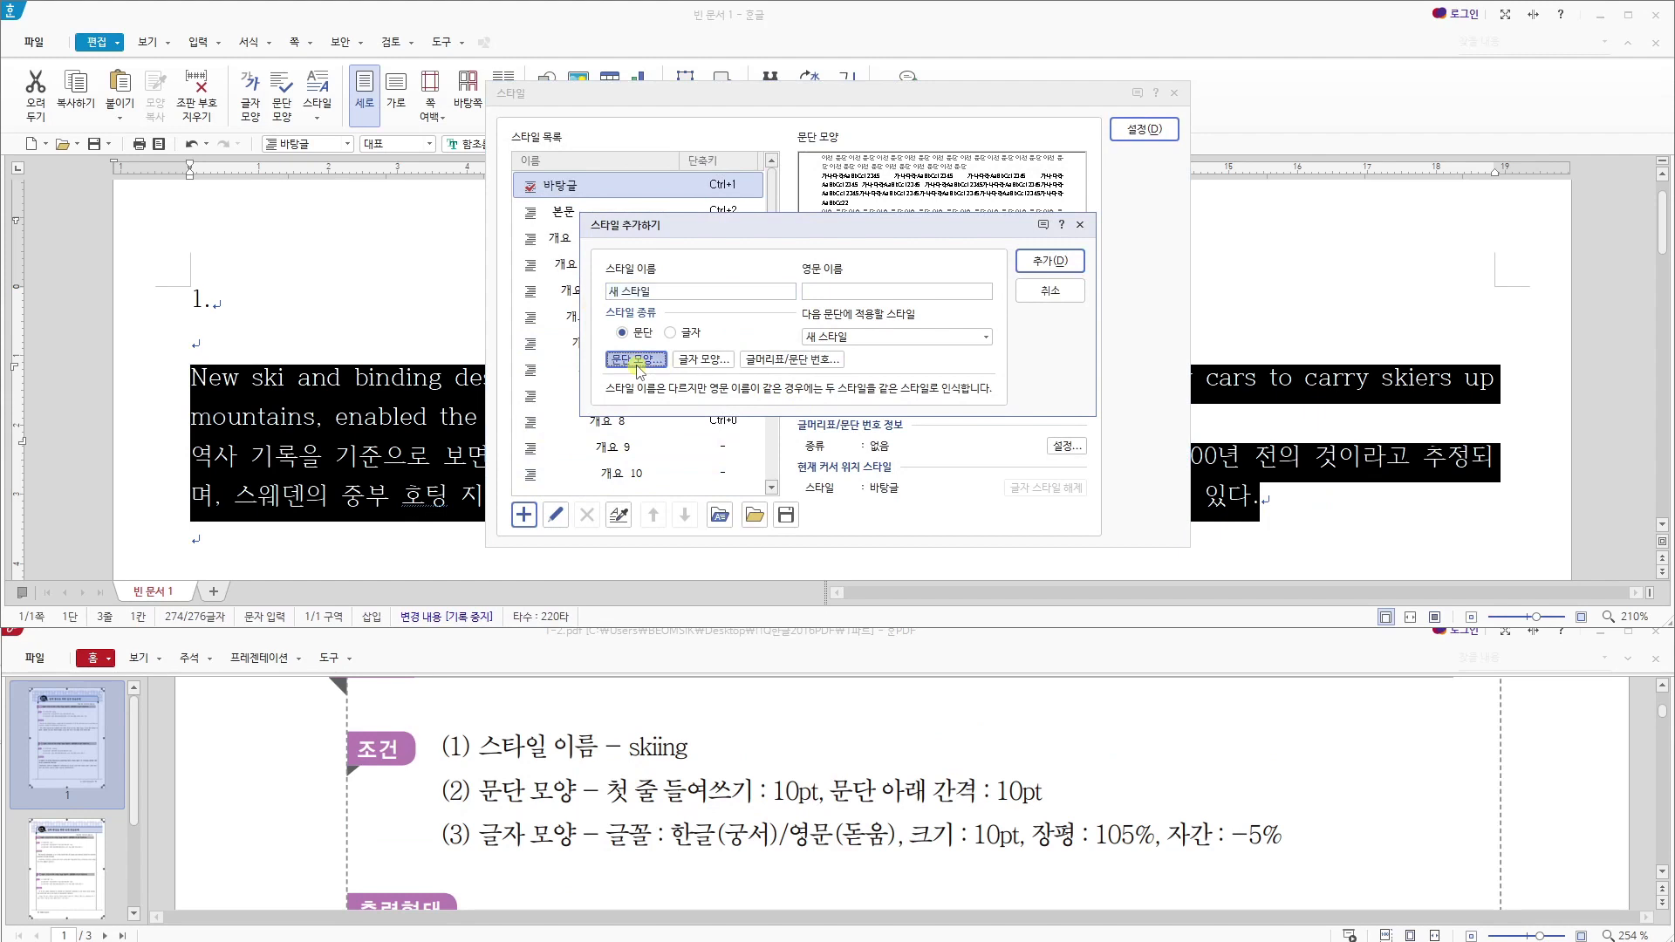
pyautogui.click(1043, 131)
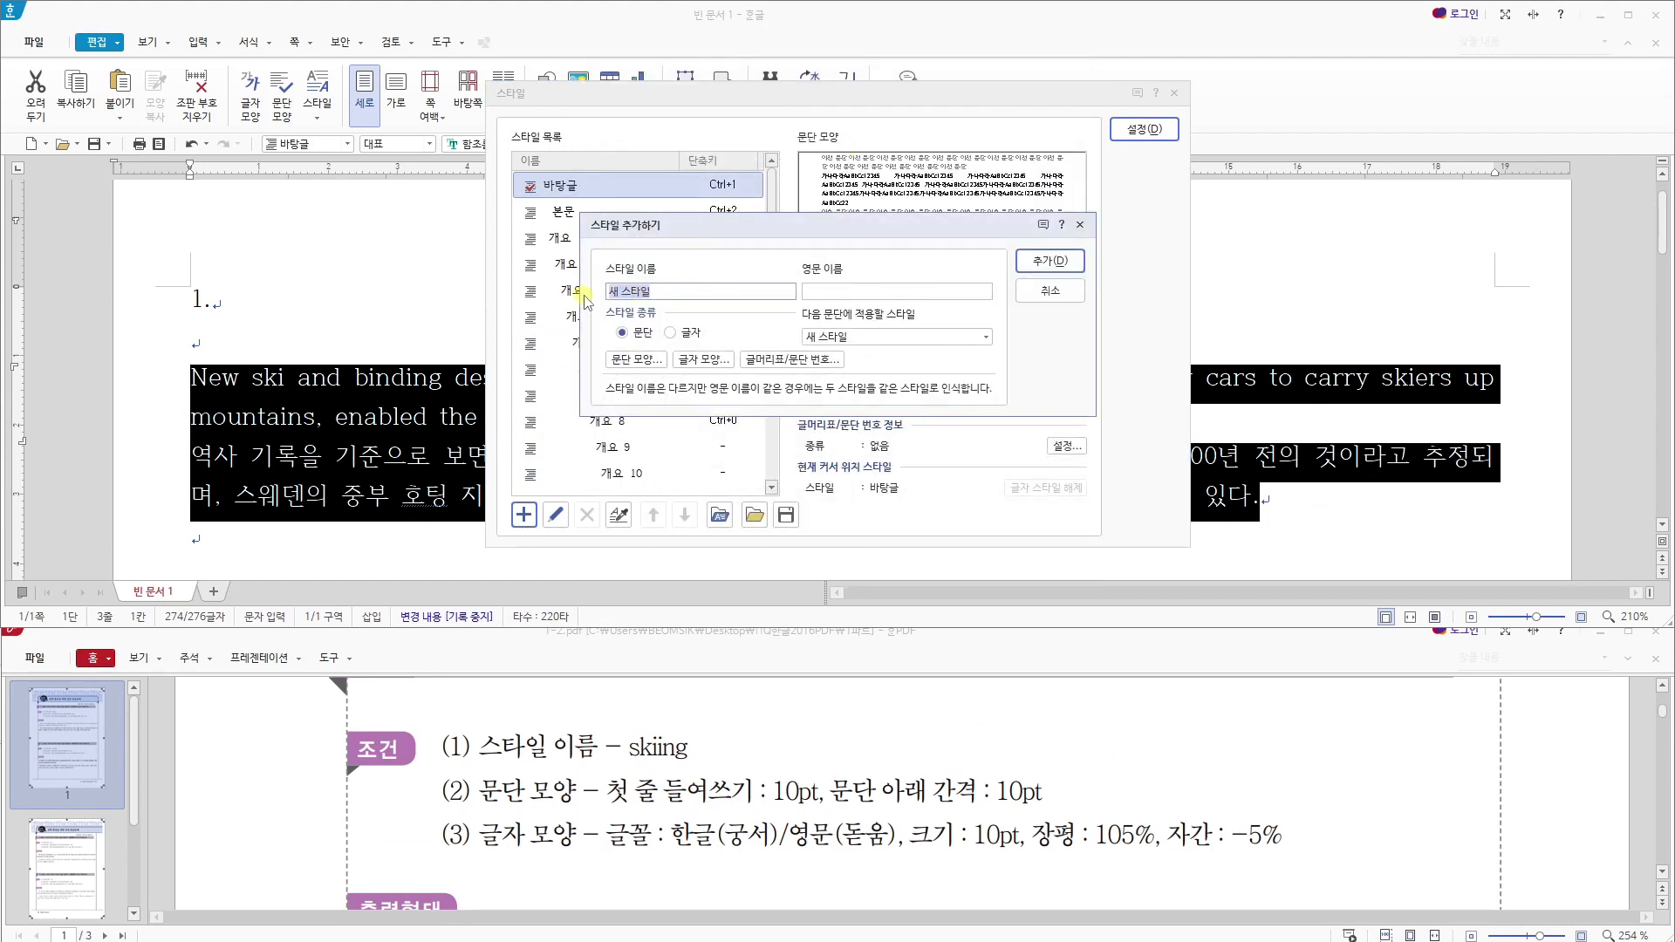
pyautogui.write('ㄴ')
# - Set the skiing style's paragraph shape to a 10 pt first-line indent and 10 pt spacing below the paragraph
pyautogui.click(636, 360)
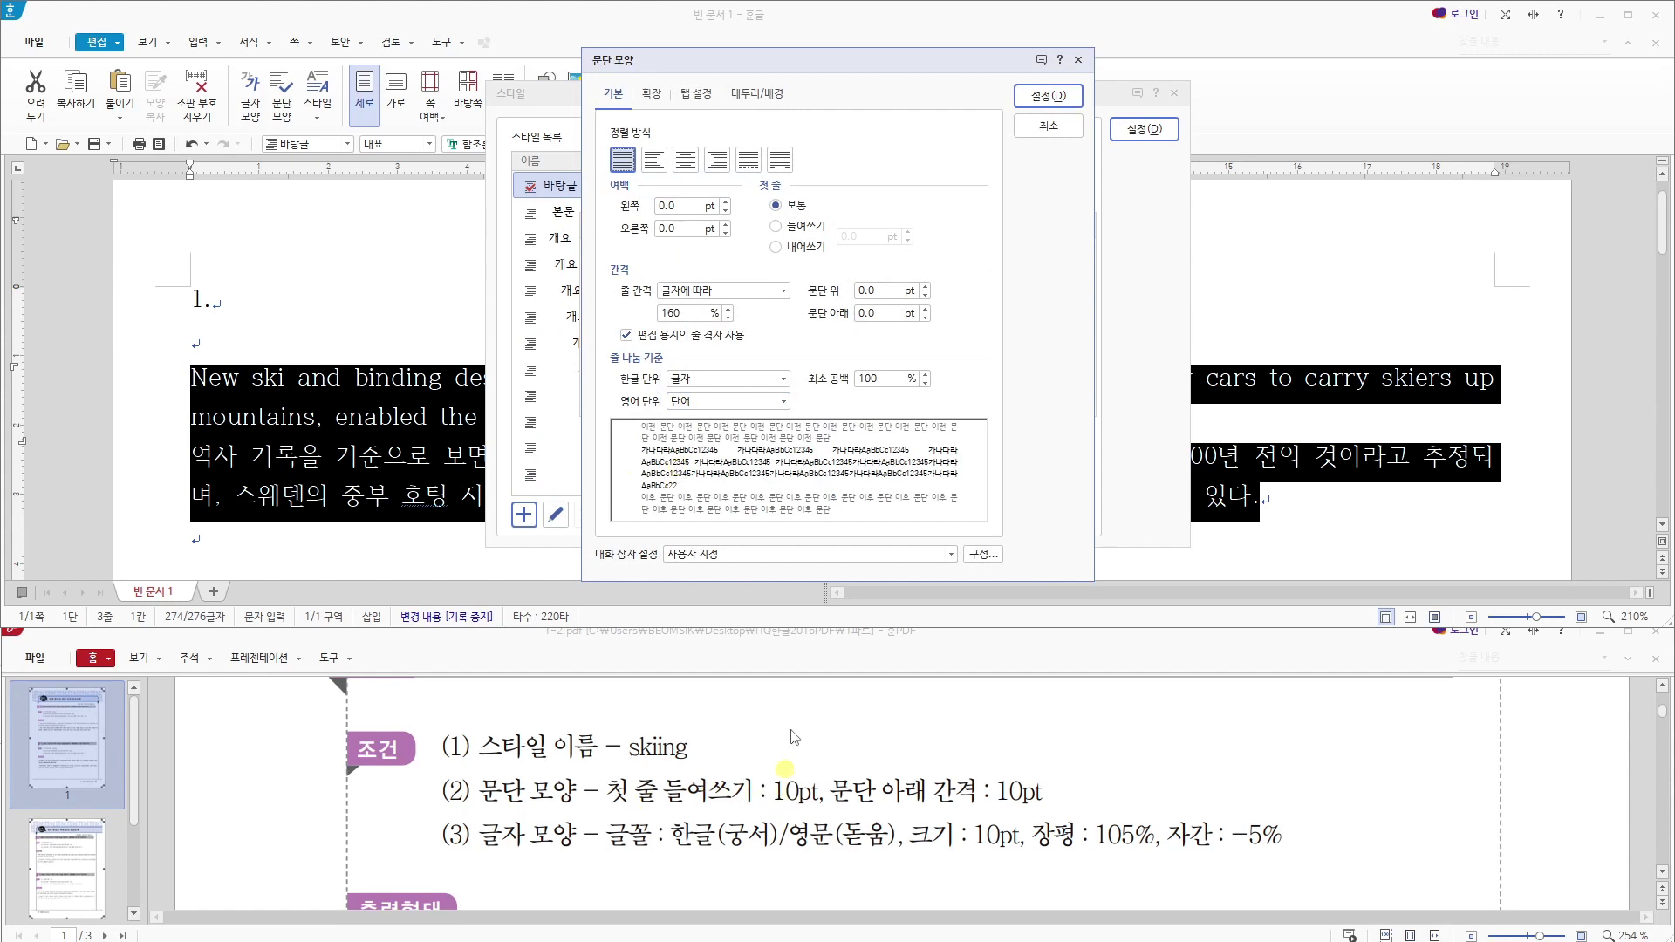
pyautogui.click(796, 226)
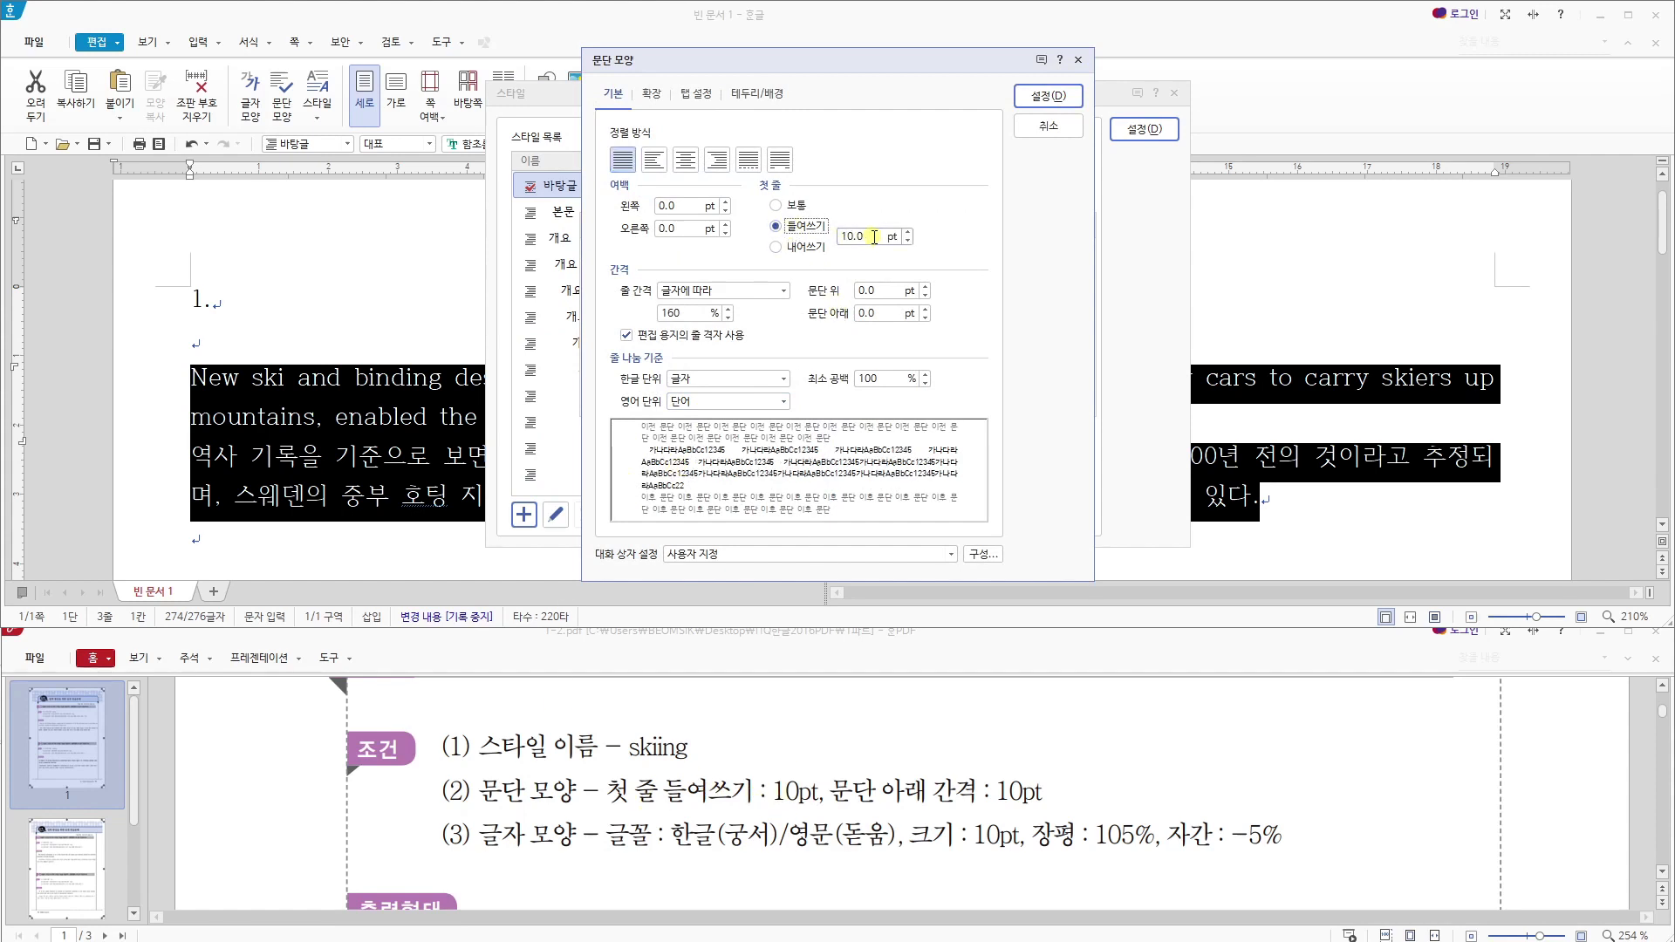
pyautogui.click(870, 313)
pyautogui.moveTo(870, 313); pyautogui.dragTo(821, 316)
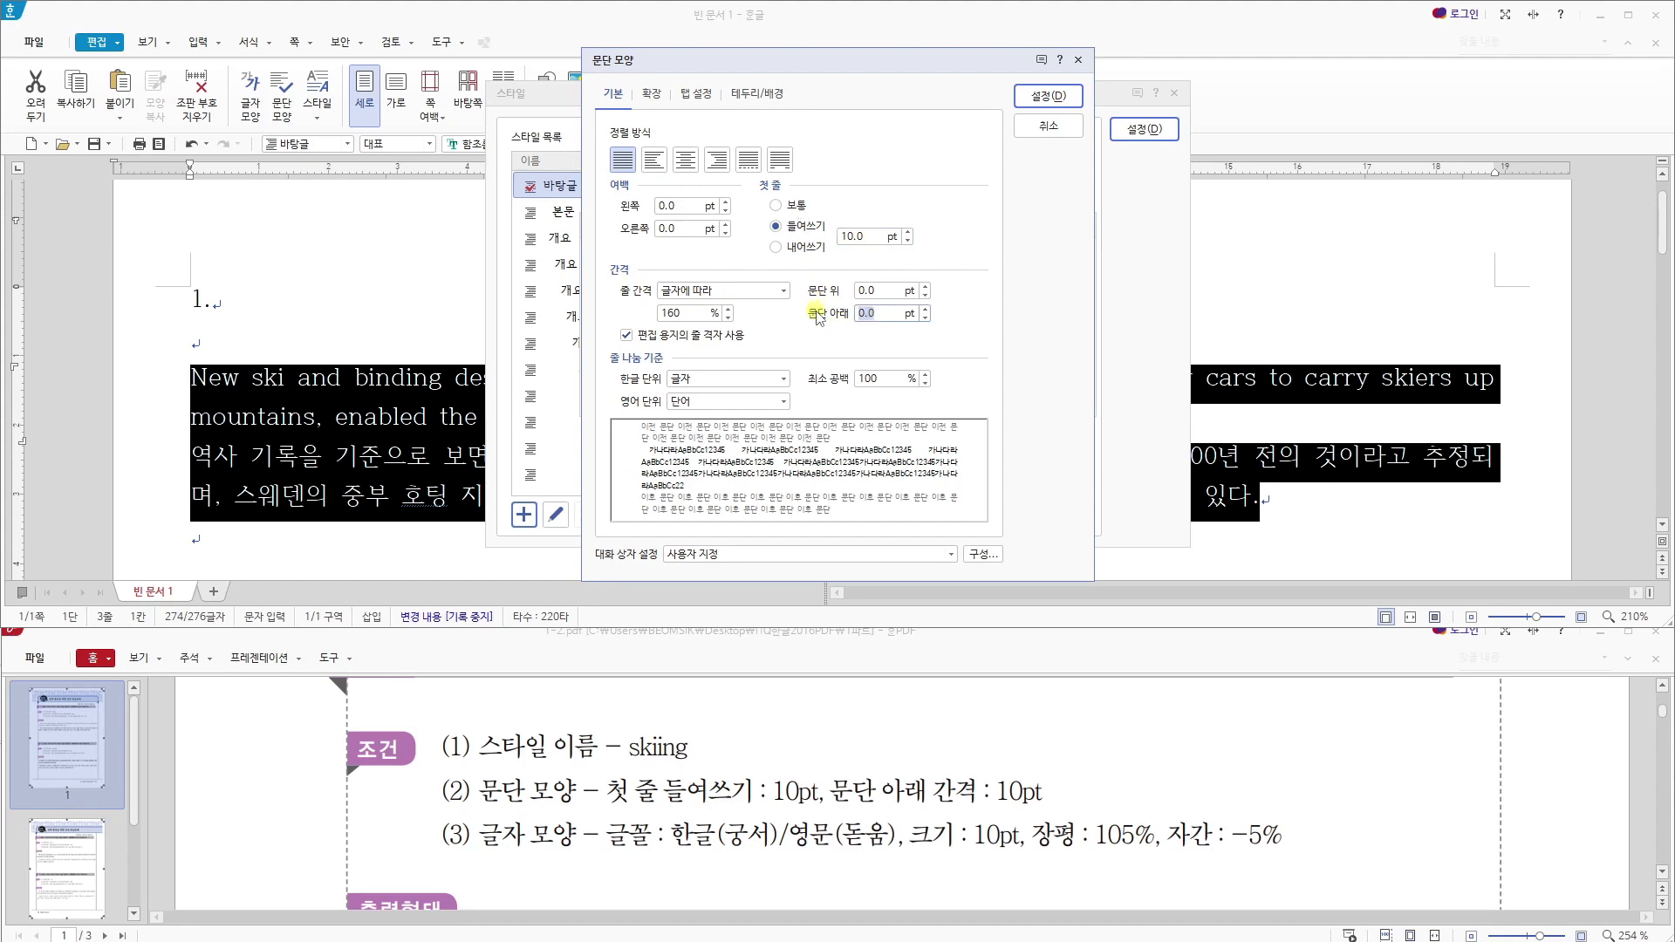
pyautogui.write('10')
pyautogui.click(1048, 102)
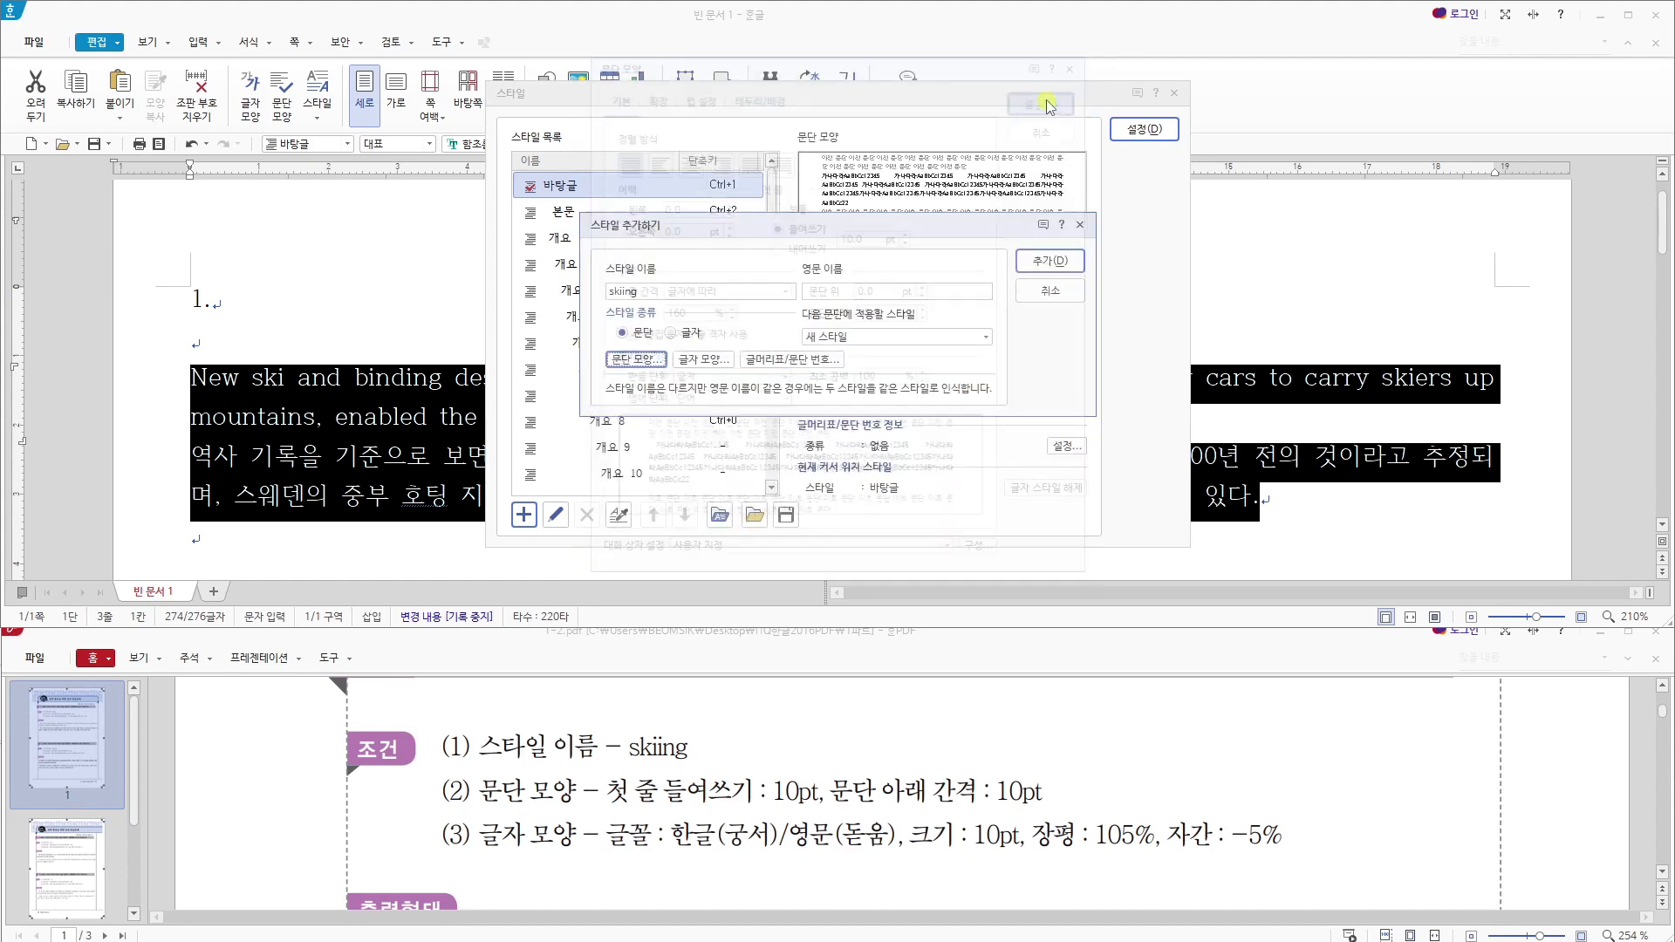
# - In the skiing style's character shape, set the character width (장평) to 105% and the letter spacing (자간) to -5%
pyautogui.click(706, 361)
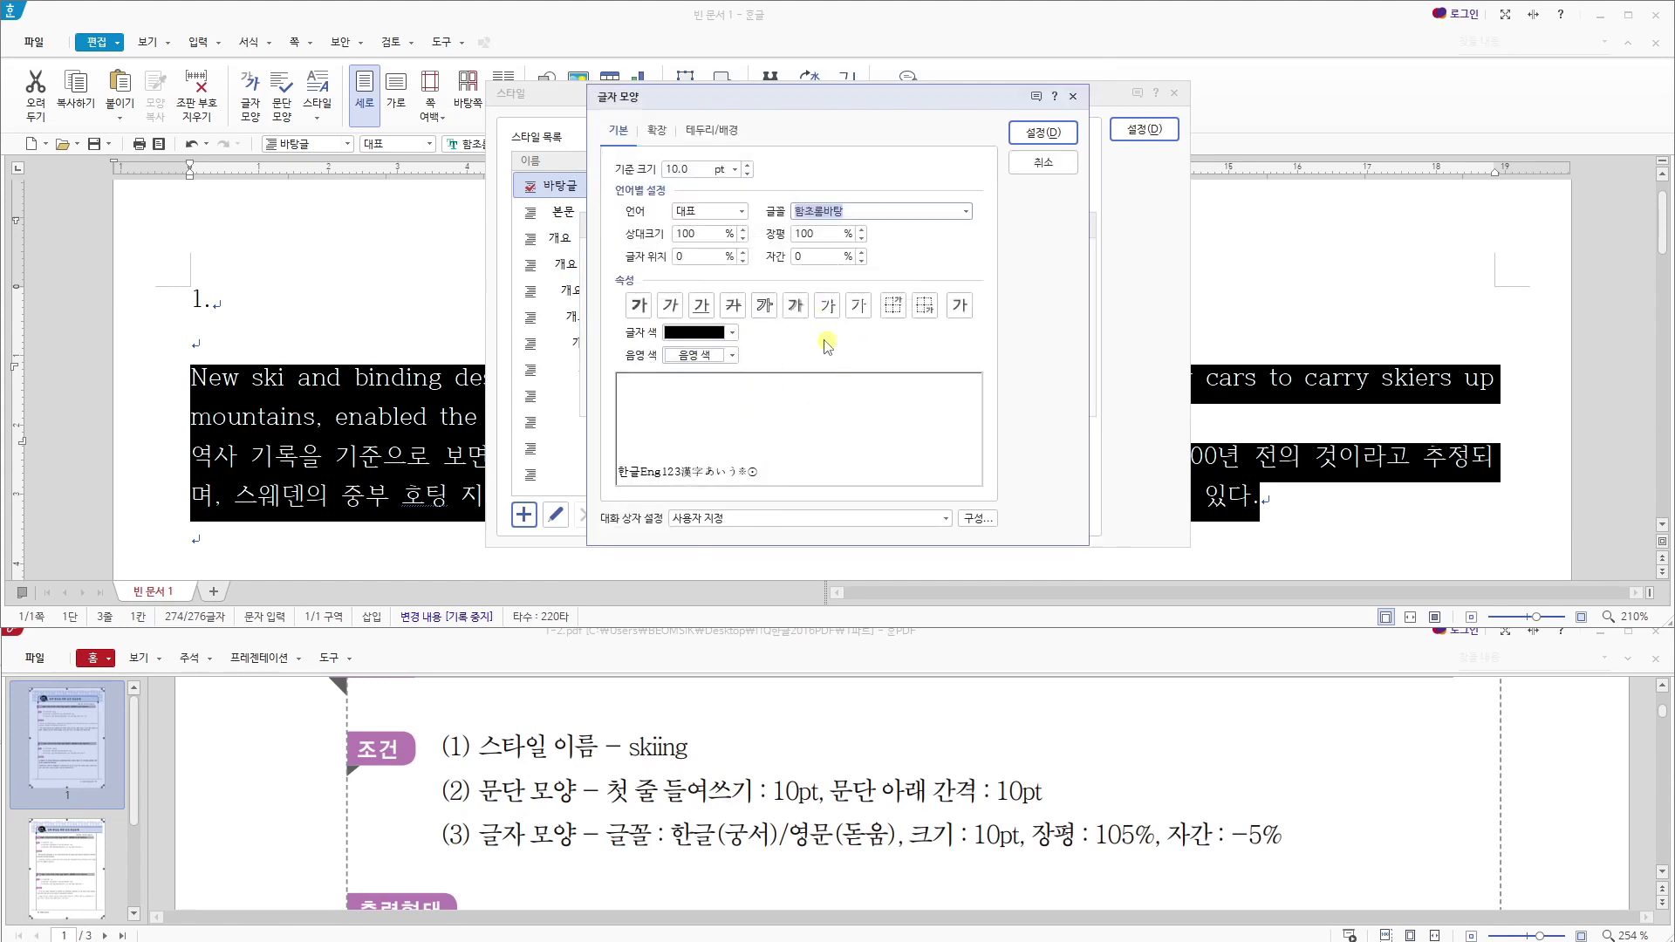
pyautogui.click(686, 170)
pyautogui.moveTo(817, 235); pyautogui.dragTo(755, 239)
pyautogui.write('105')
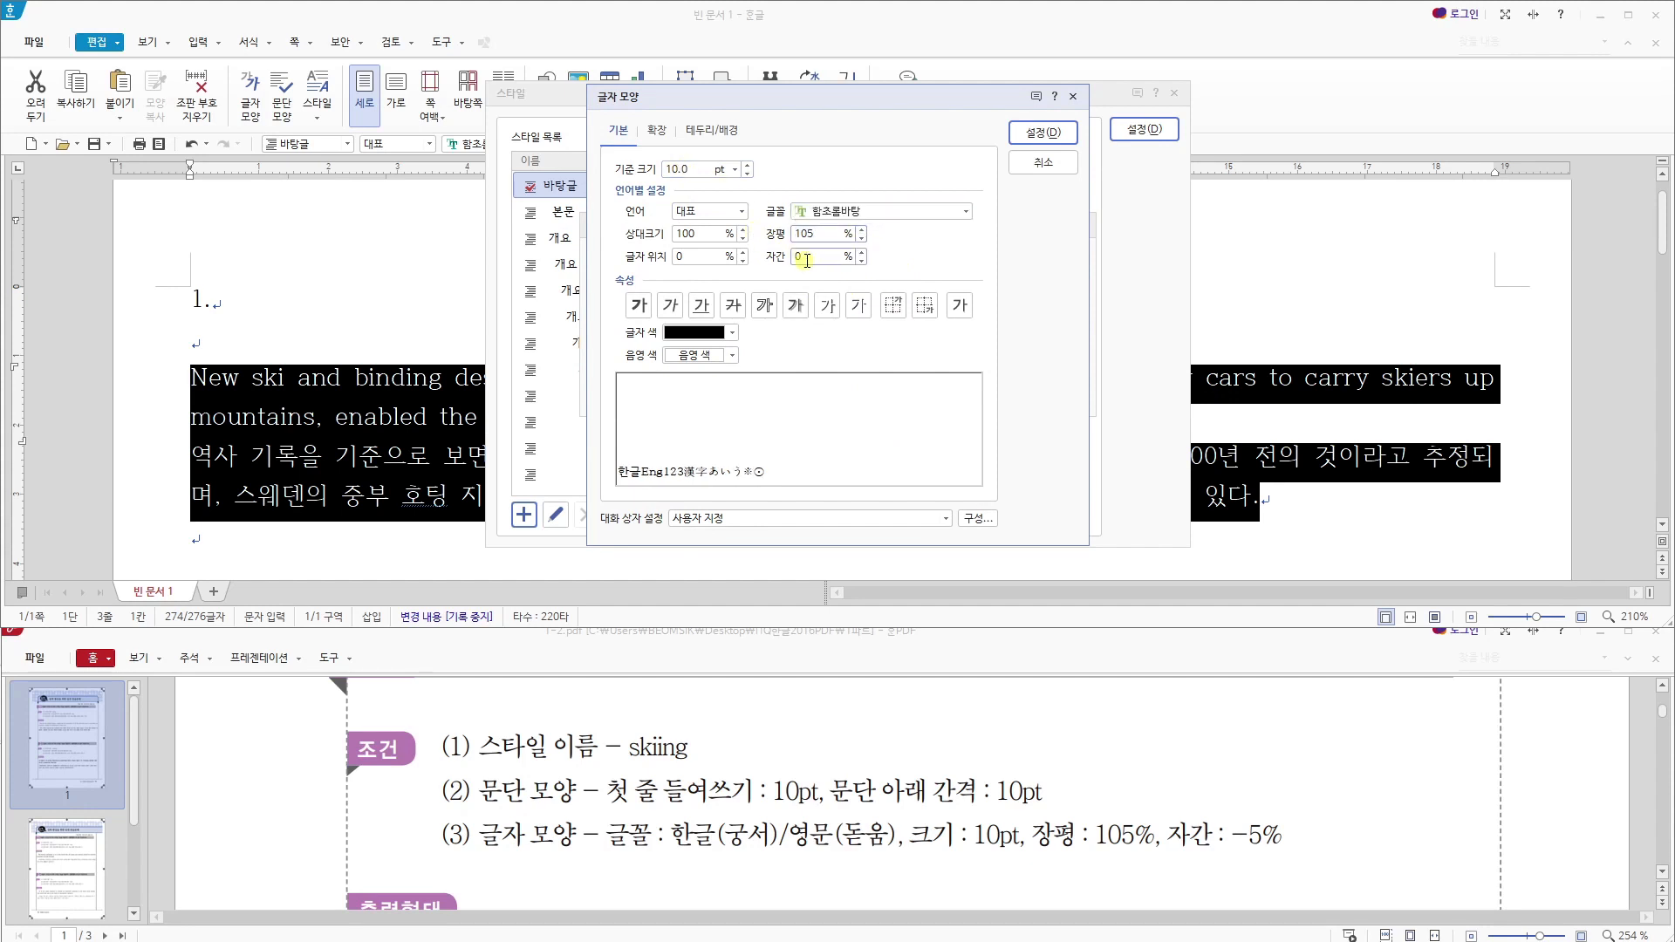
pyautogui.moveTo(822, 262); pyautogui.dragTo(773, 263)
pyautogui.write('-5')
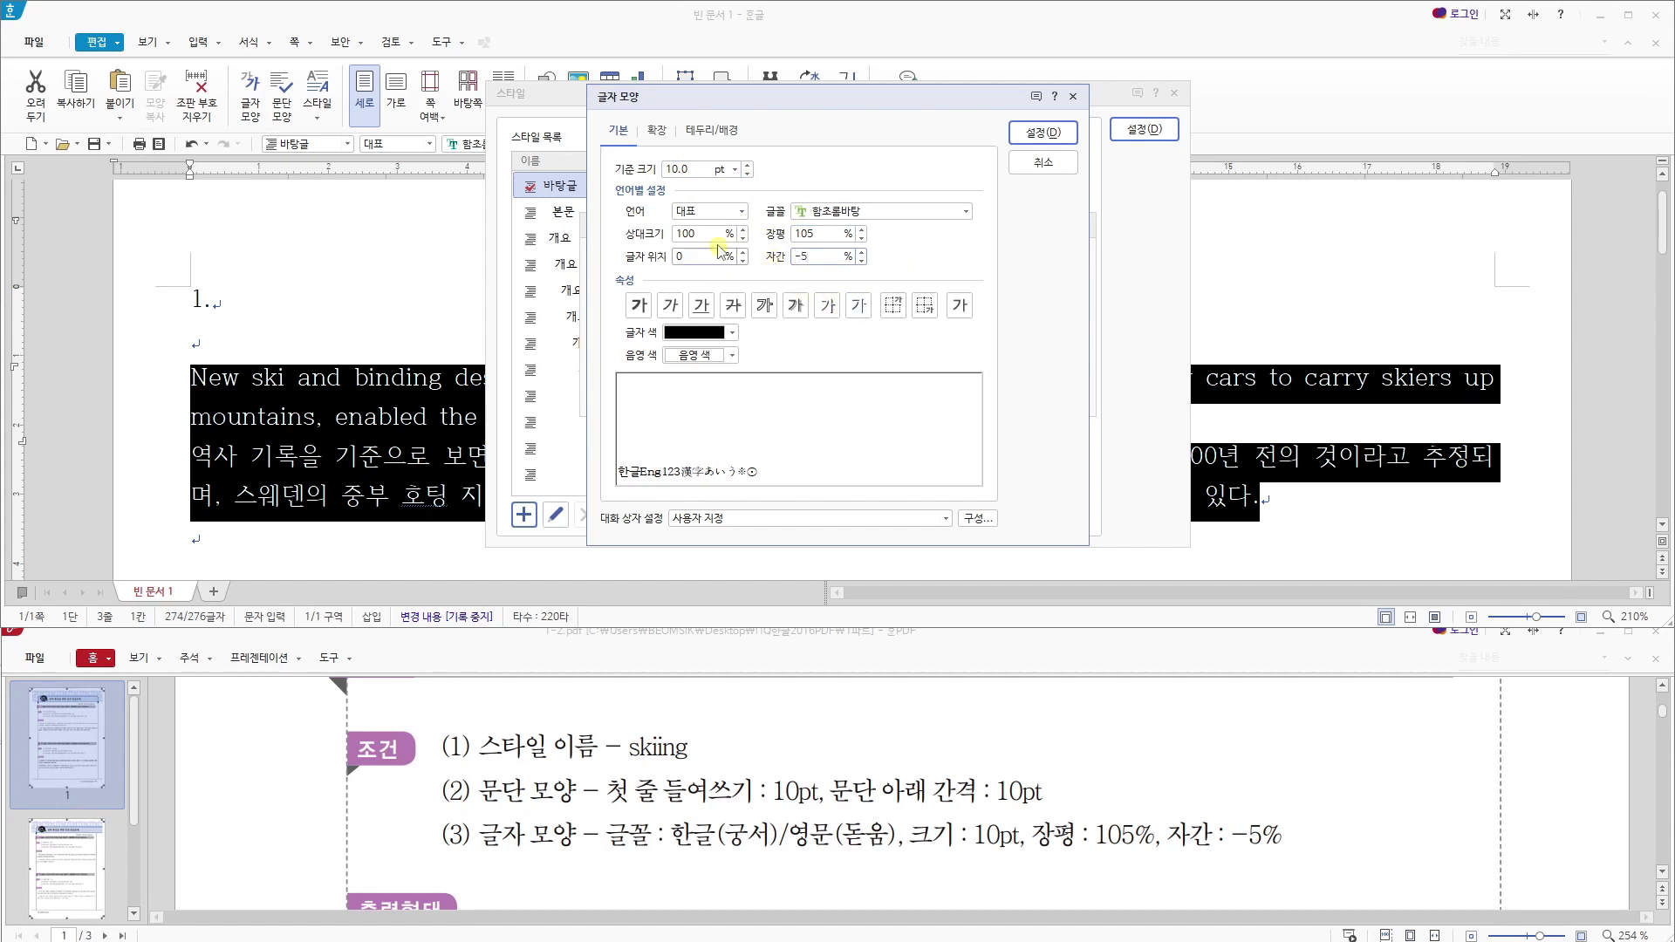
# - Set the skiing style's font for Korean (한글) text to 궁서
pyautogui.click(723, 212)
pyautogui.click(698, 237)
pyautogui.press('Tab')
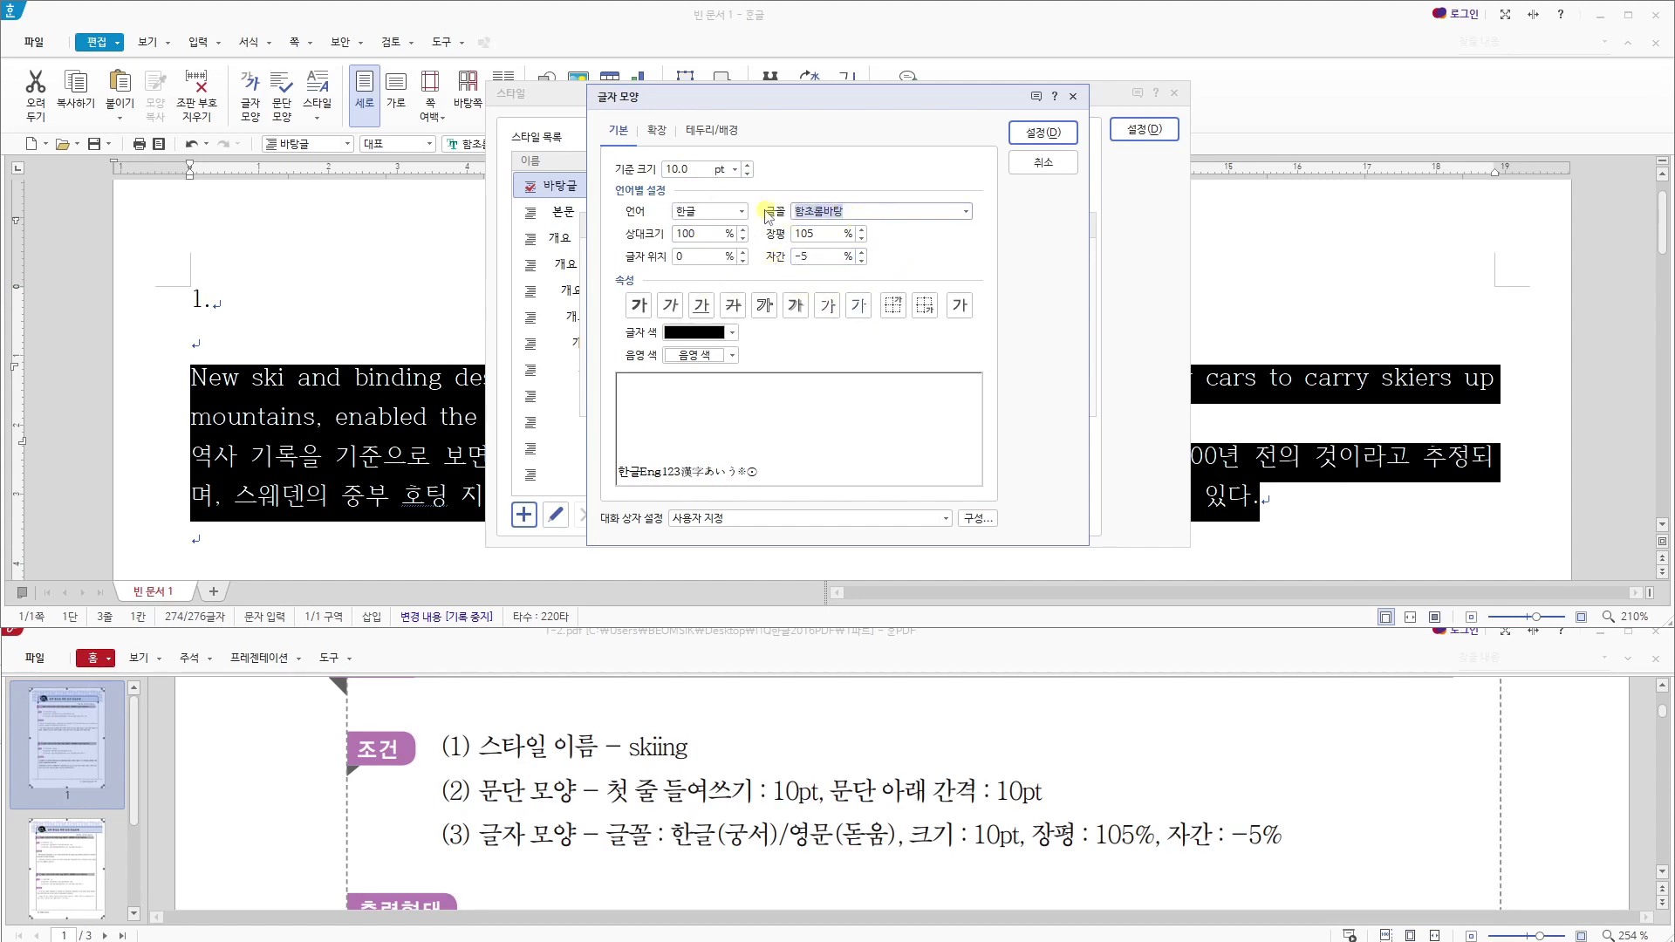
pyautogui.write('rndtj')
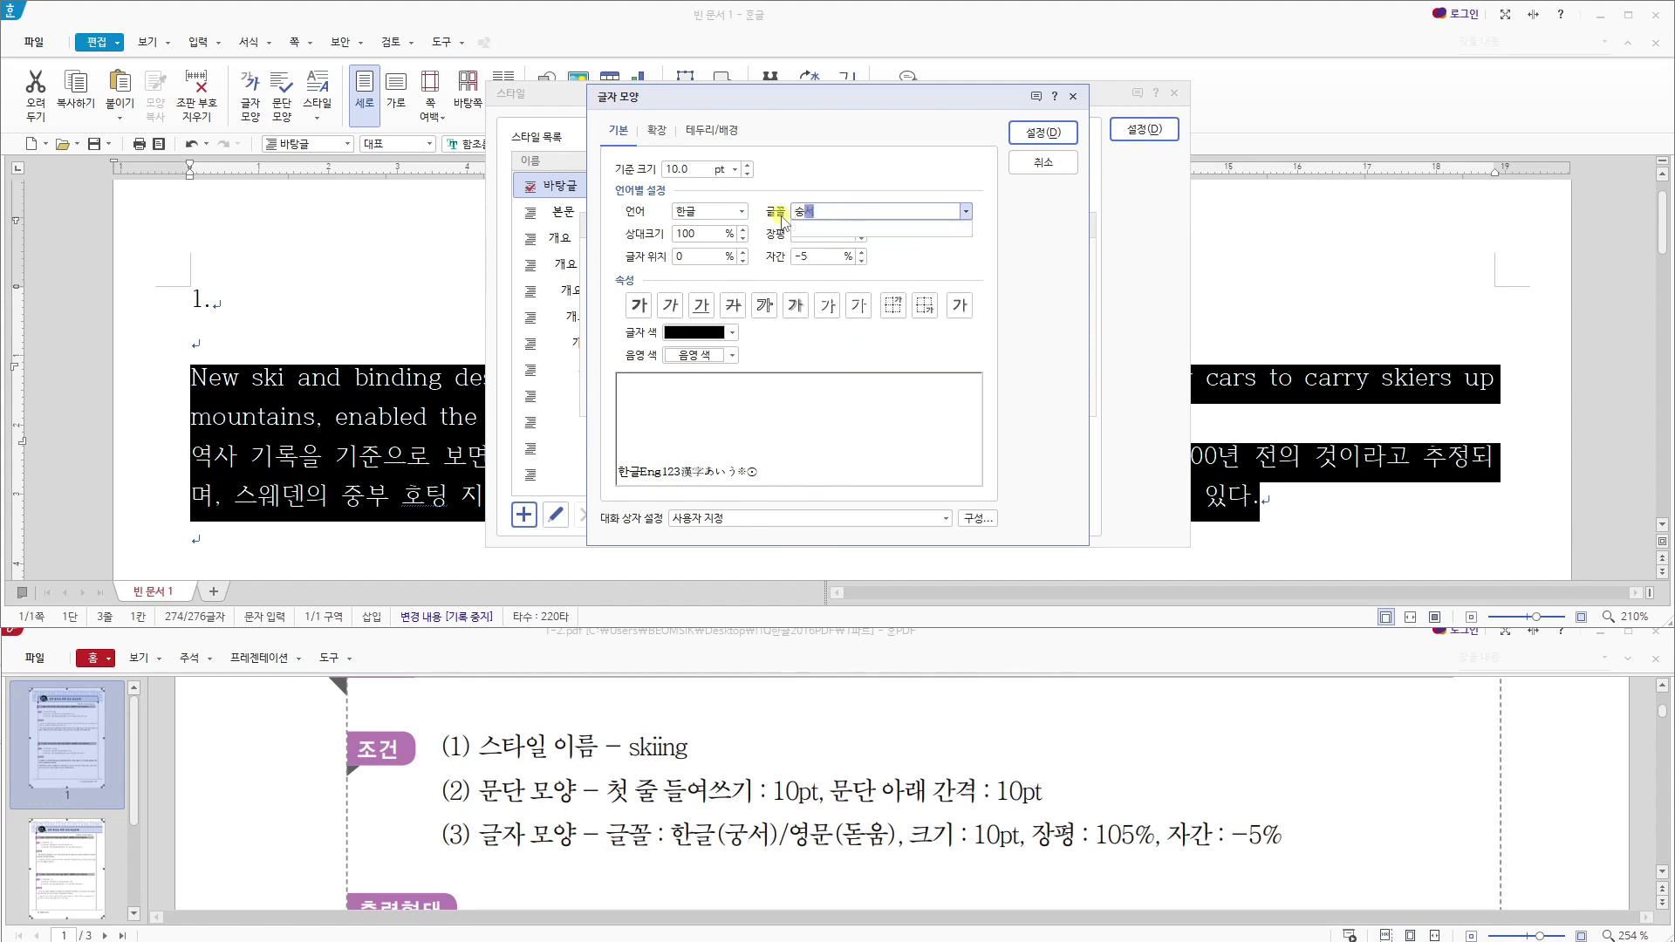
pyautogui.press('BackSpace')
pyautogui.press('BackSpace')
pyautogui.write('궁서')
pyautogui.press('Return')
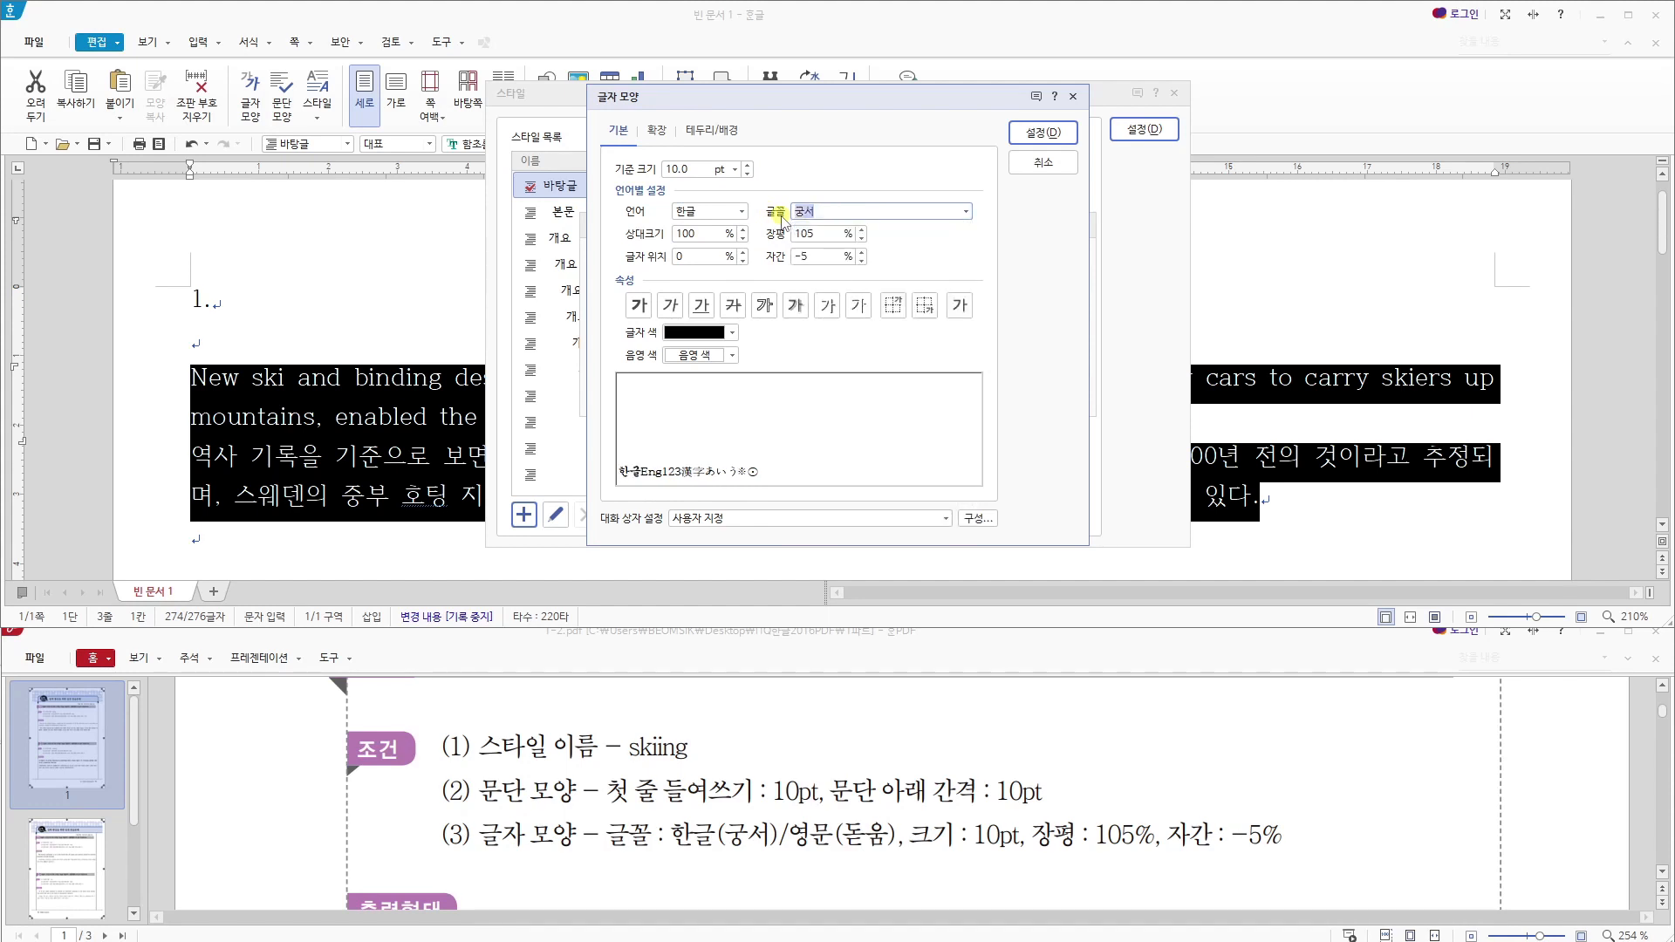
# - Set the skiing style's font for English (영문) text to 돋움 and accept the character shape settings
pyautogui.click(742, 213)
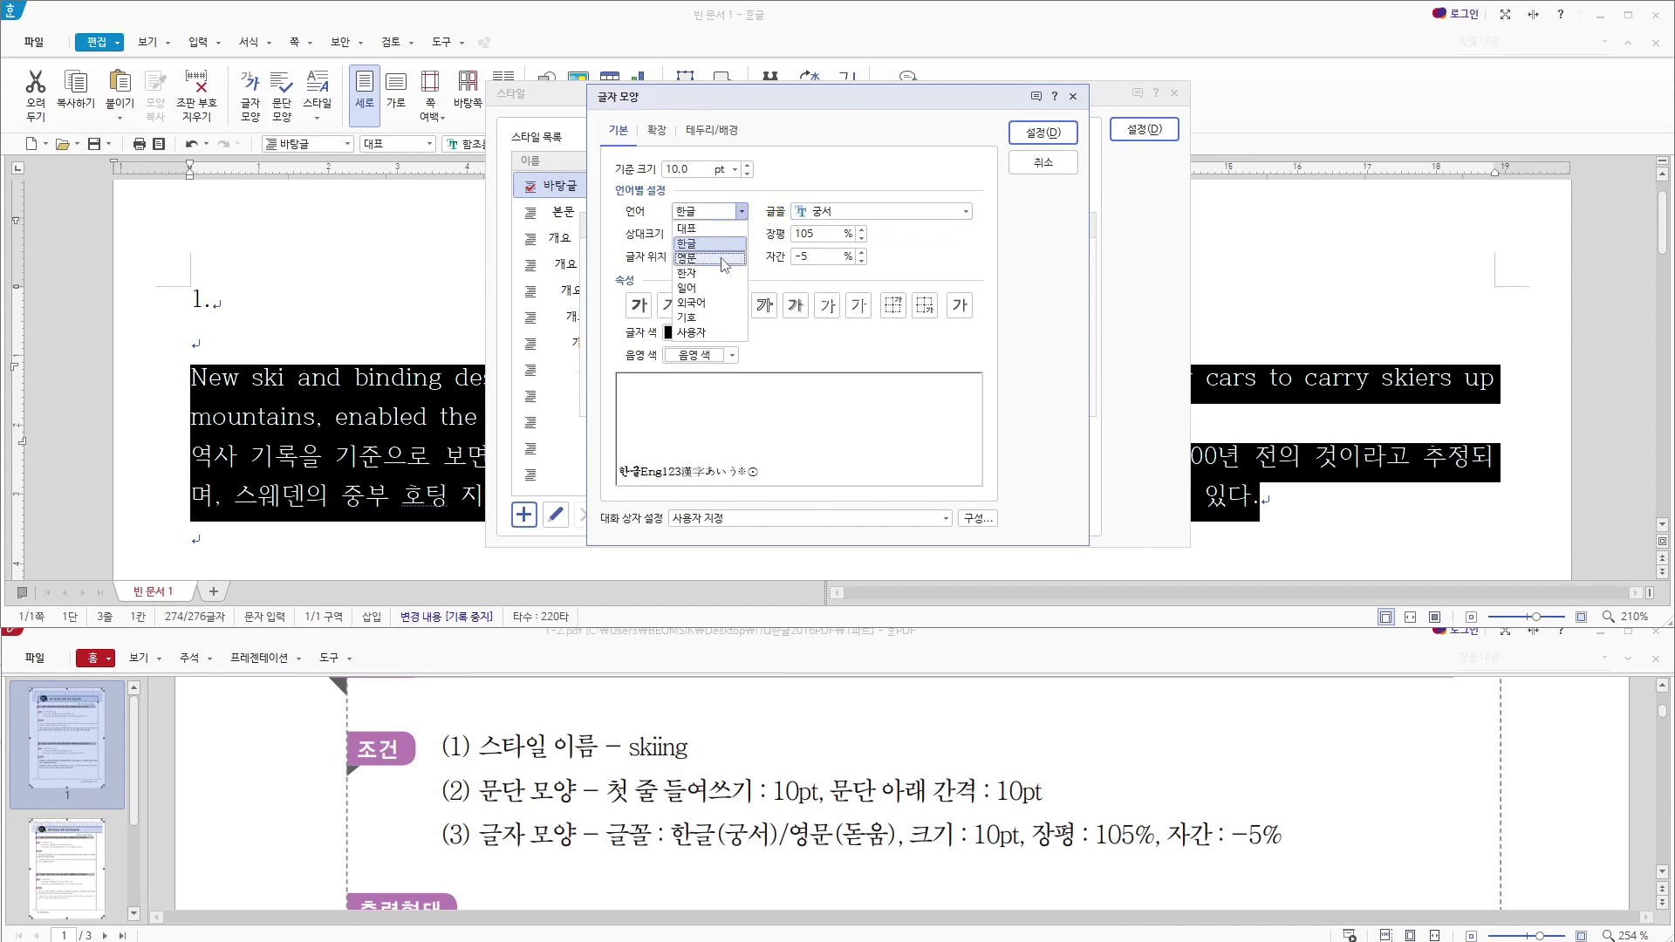
pyautogui.click(721, 259)
pyautogui.click(867, 216)
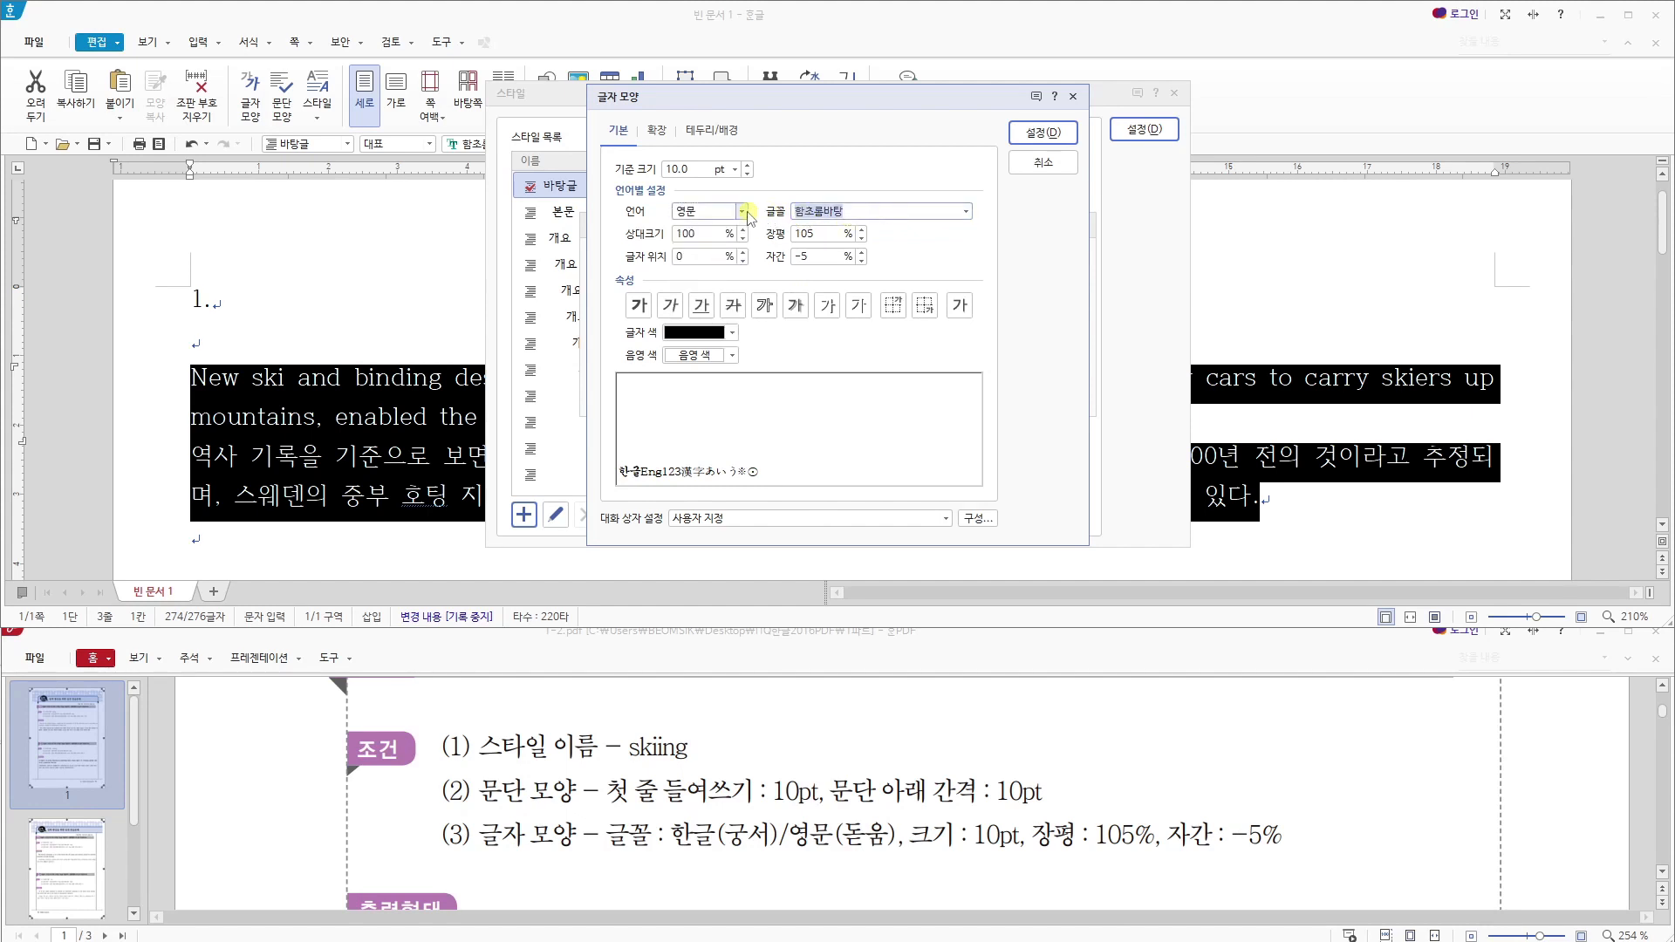
pyautogui.write('돋ㅇㅜㅁ')
pyautogui.press('Return')
pyautogui.click(1019, 133)
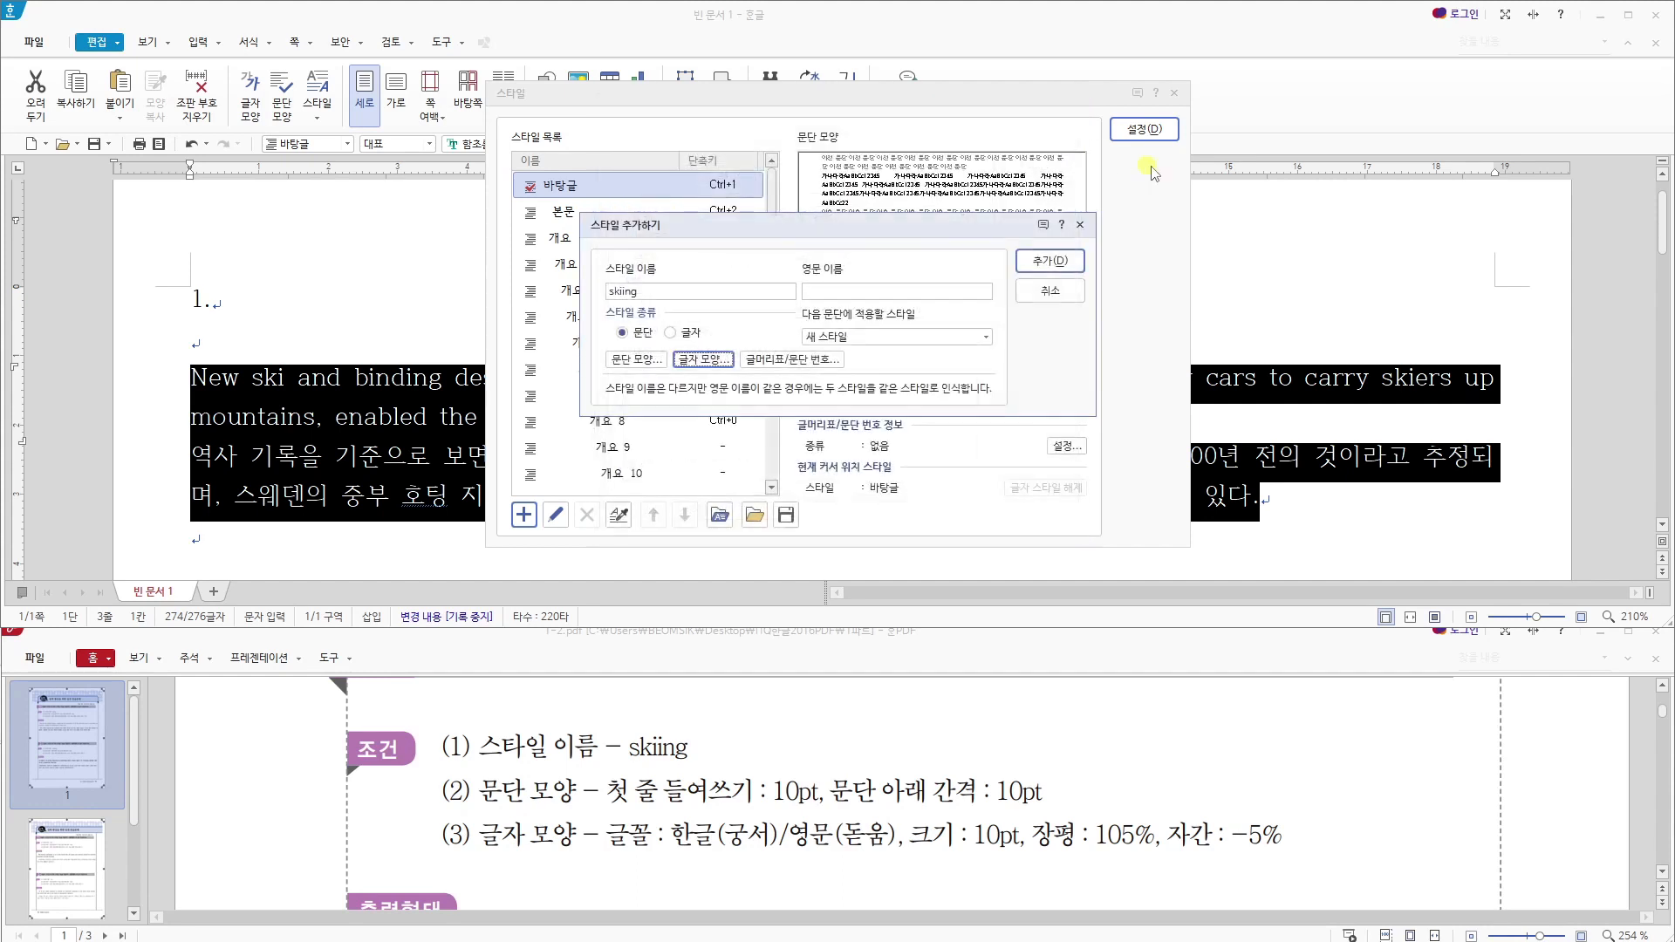
# - Add the skiing style, apply it to the selected English and Korean paragraphs, and compare the result with the sample output
pyautogui.click(1034, 260)
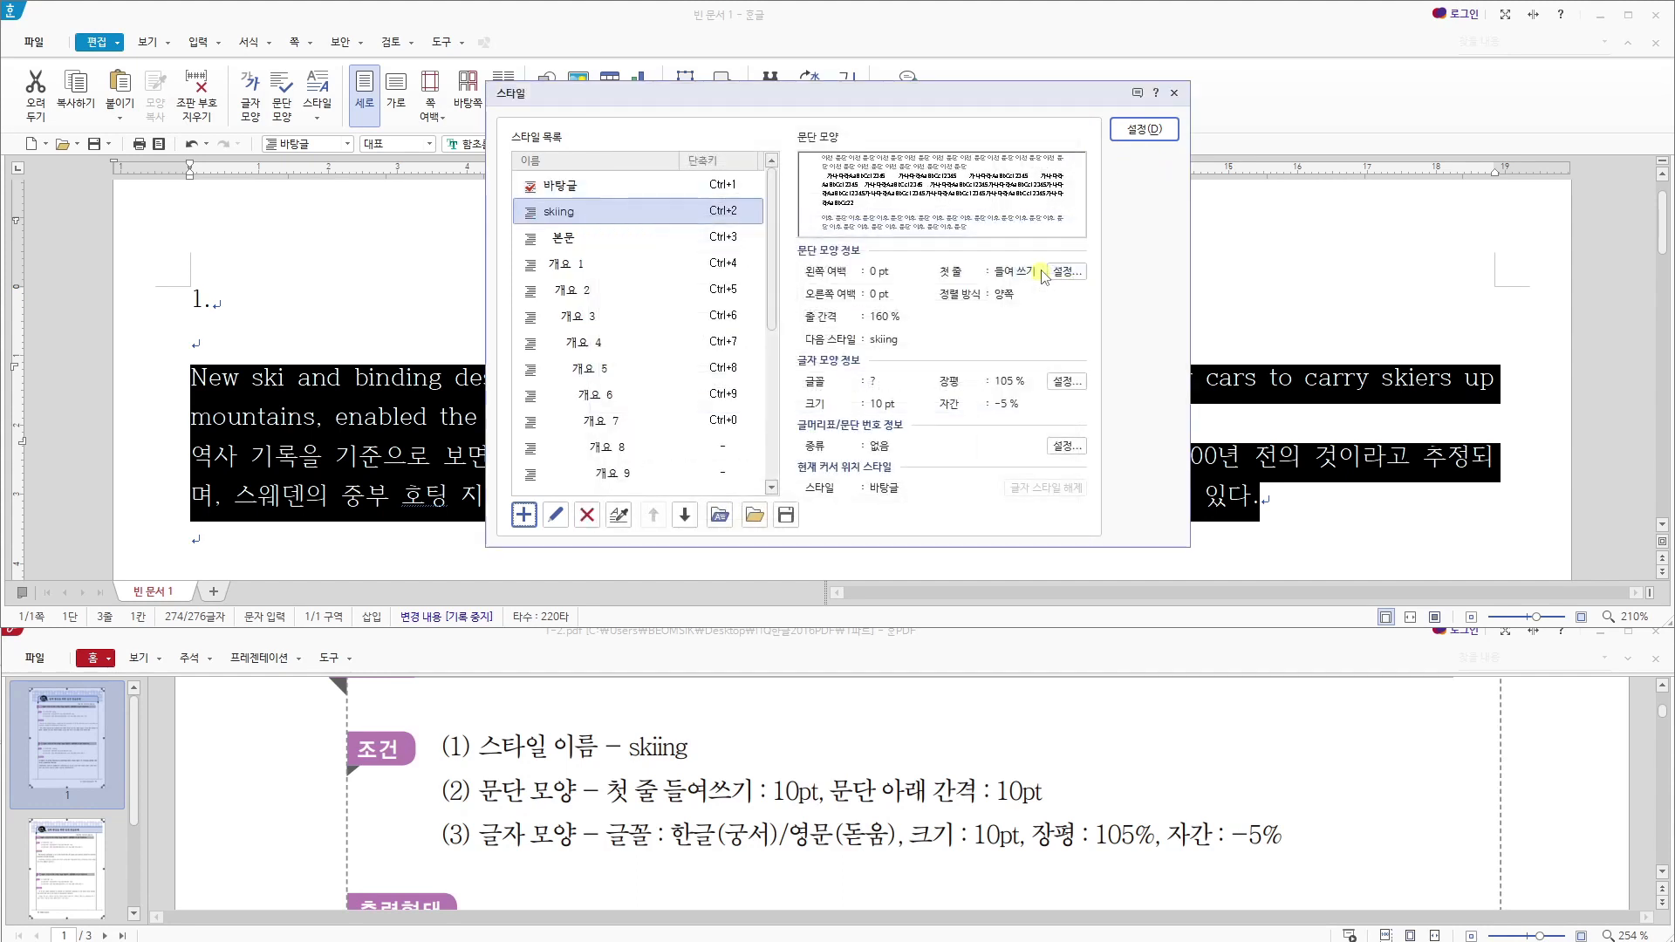
pyautogui.click(1144, 129)
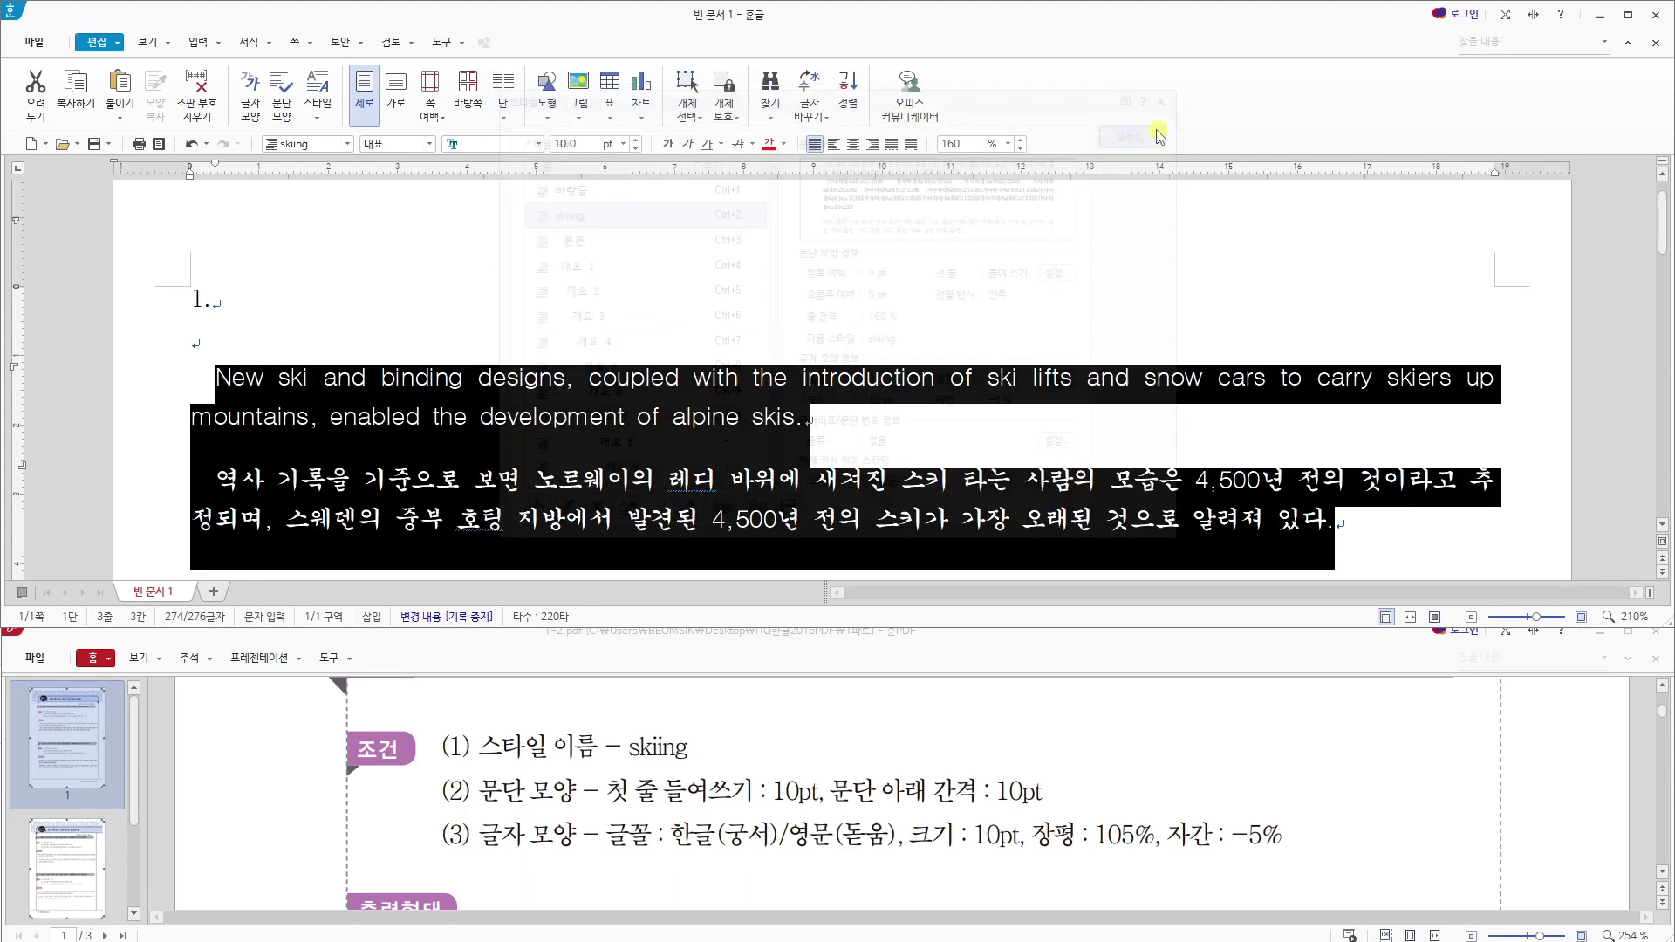
pyautogui.scroll(-2, 1134, 737)
pyautogui.scroll(-1, 1134, 737)
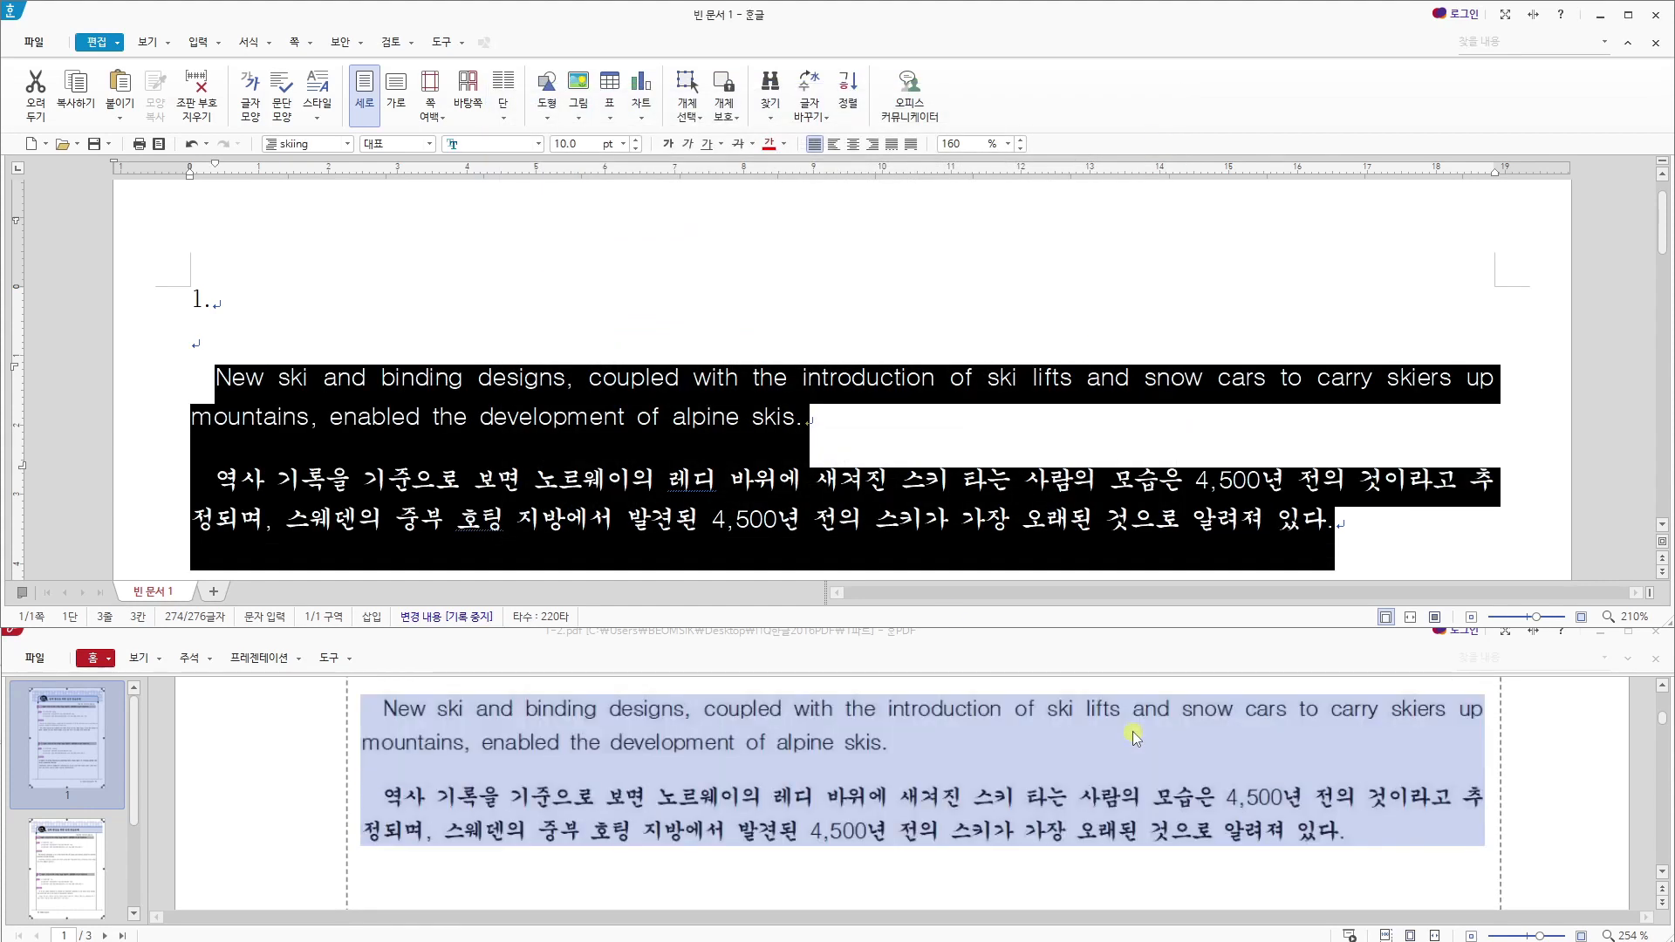
pyautogui.click(1497, 384)
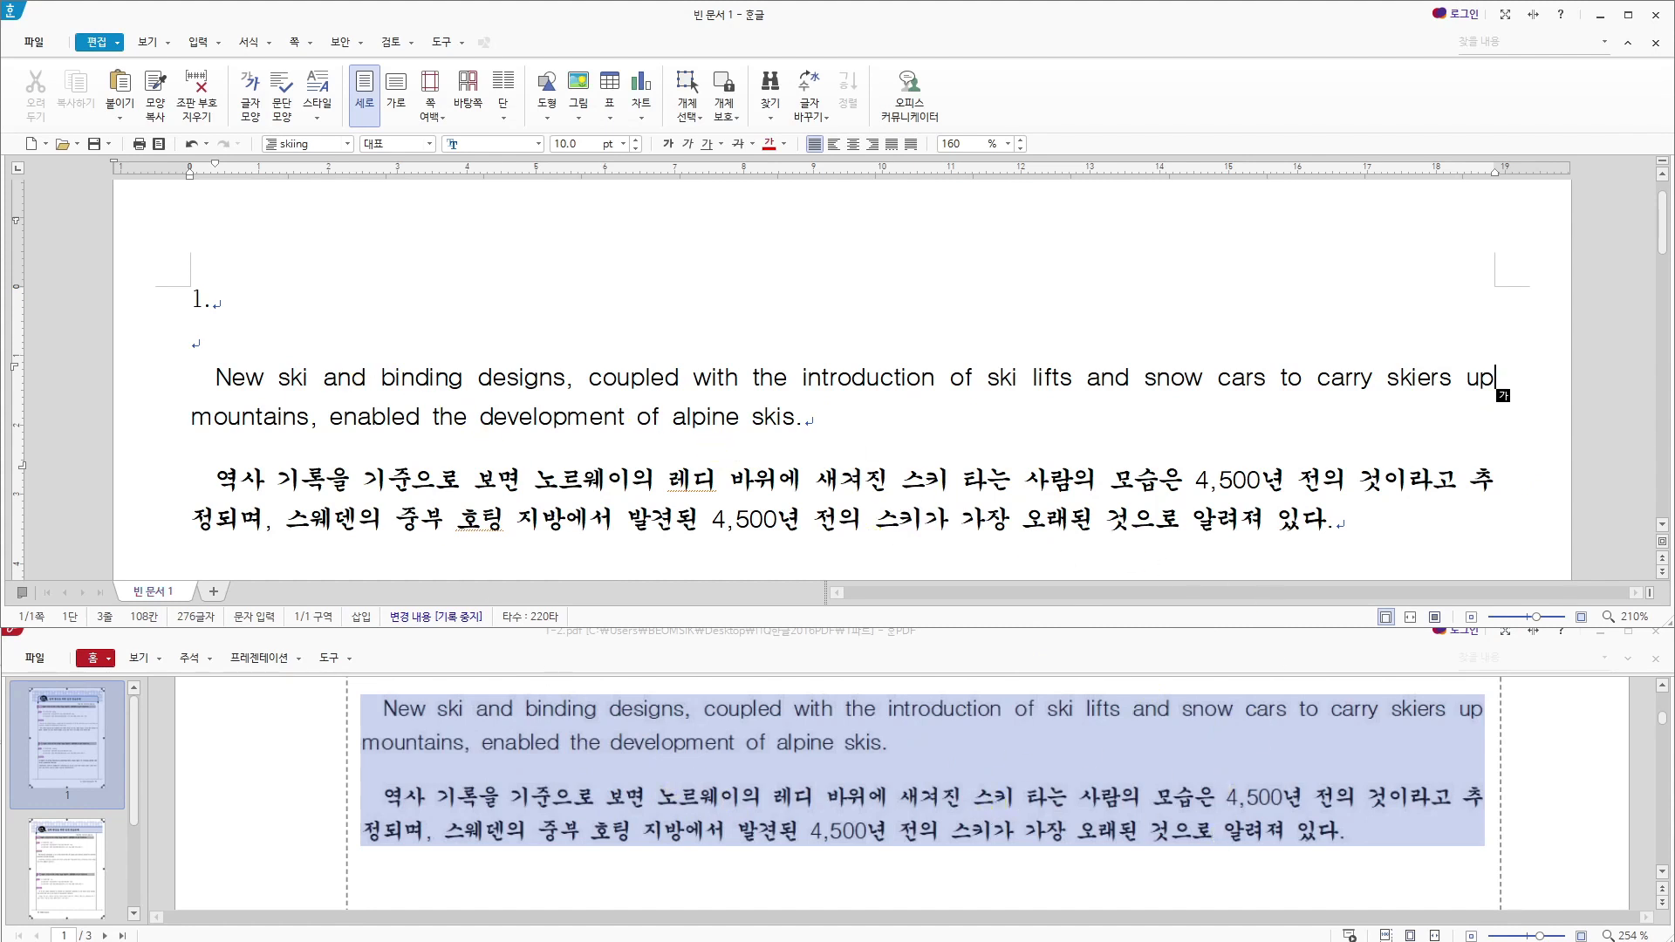
pyautogui.click(582, 479)
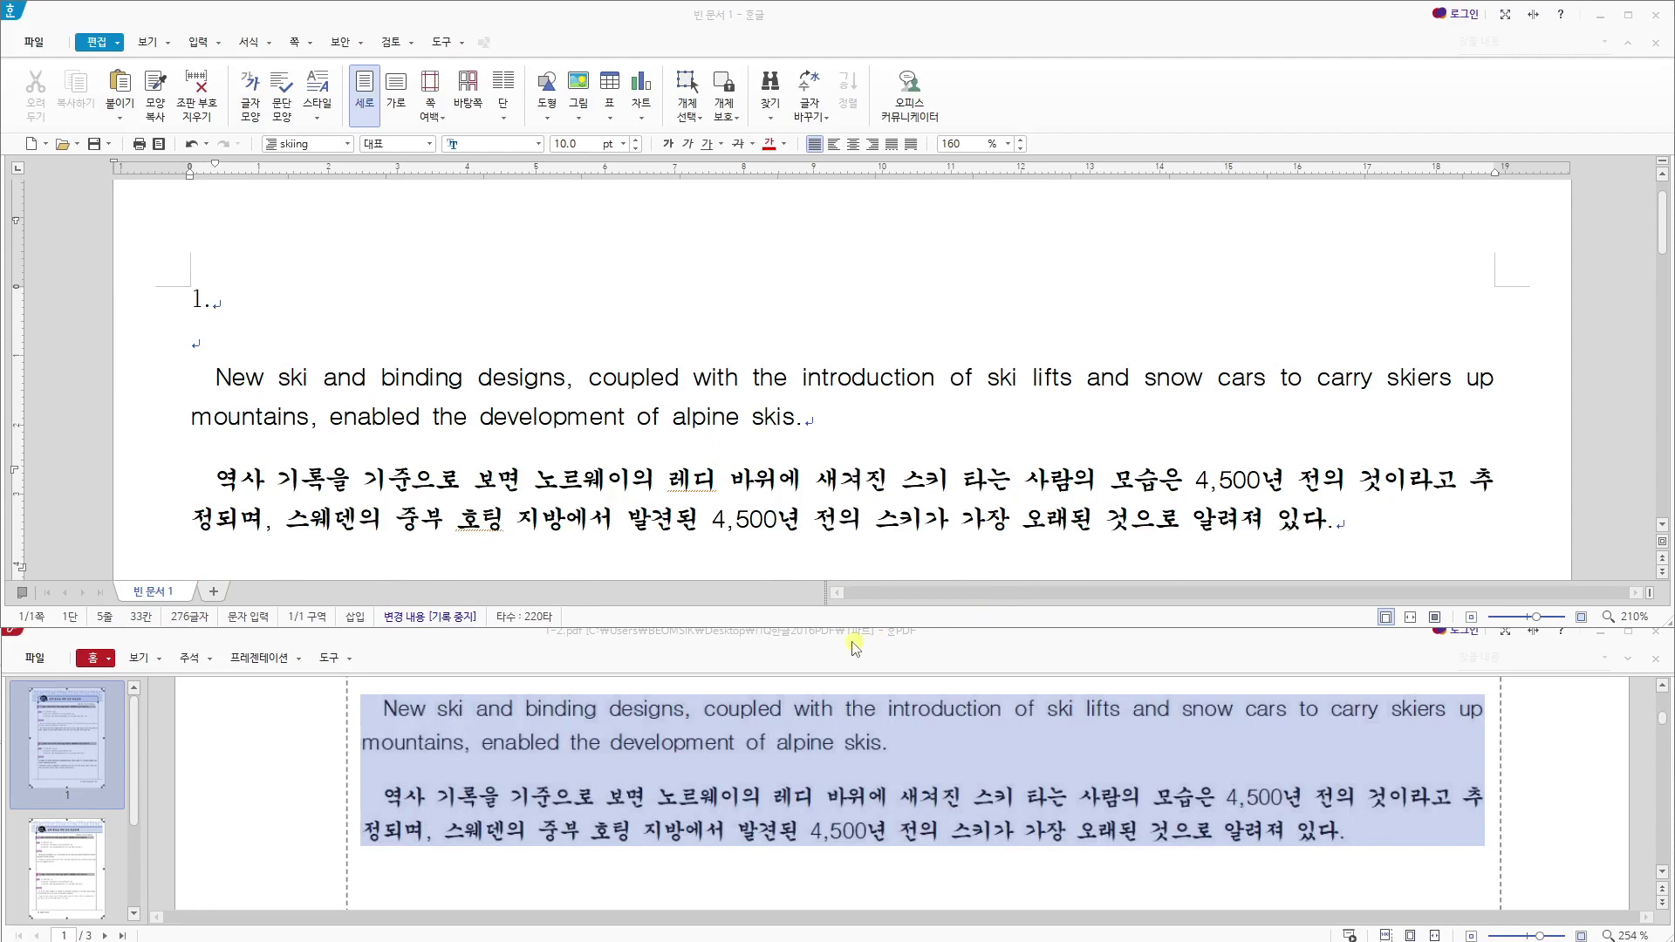
# - Create a new blank document for the Danjong exercise and place its window above the sample PDF
pyautogui.scroll(-3, 563, 775)
pyautogui.scroll(-5, 573, 769)
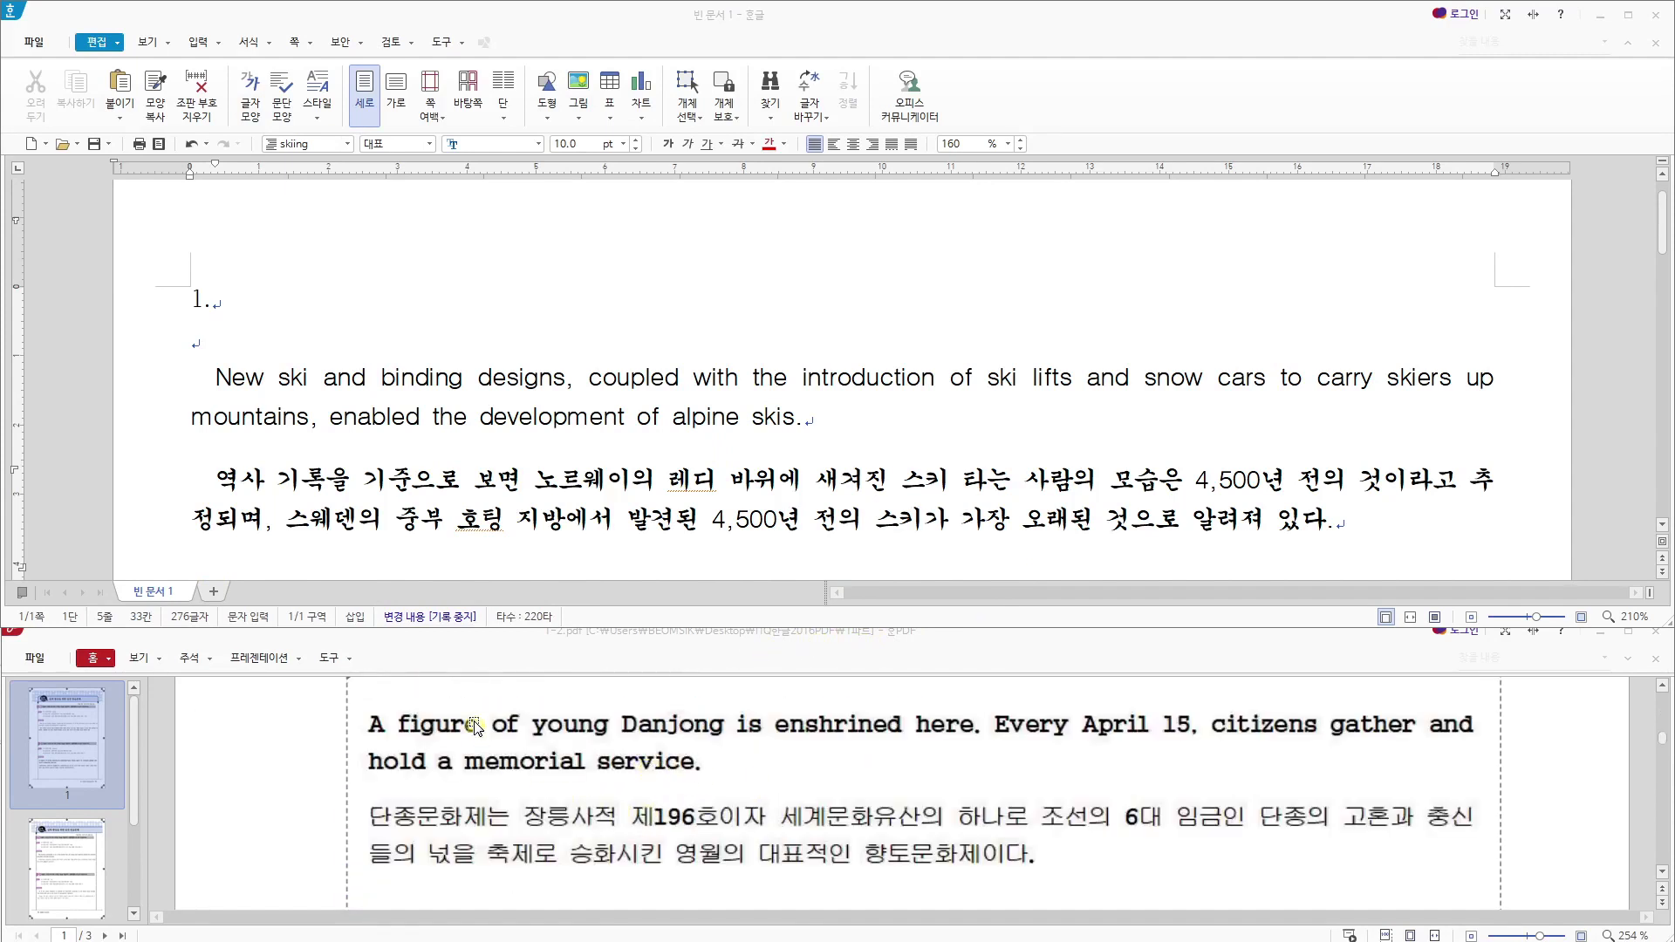
pyautogui.click(30, 144)
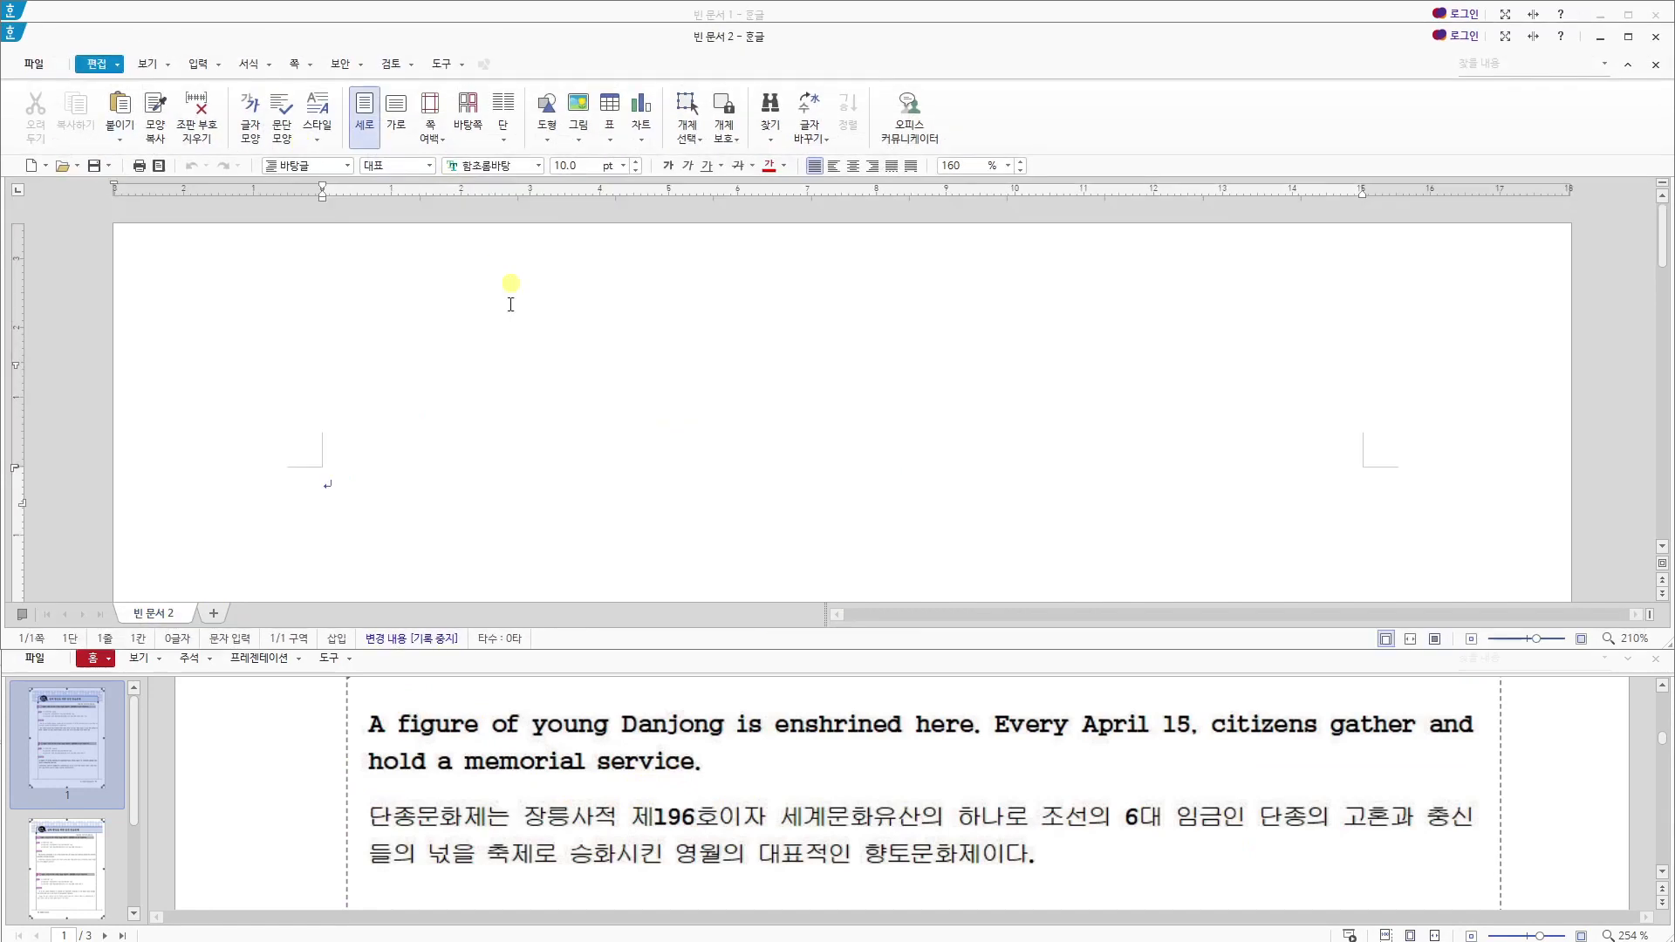
pyautogui.moveTo(660, 47); pyautogui.dragTo(660, 25)
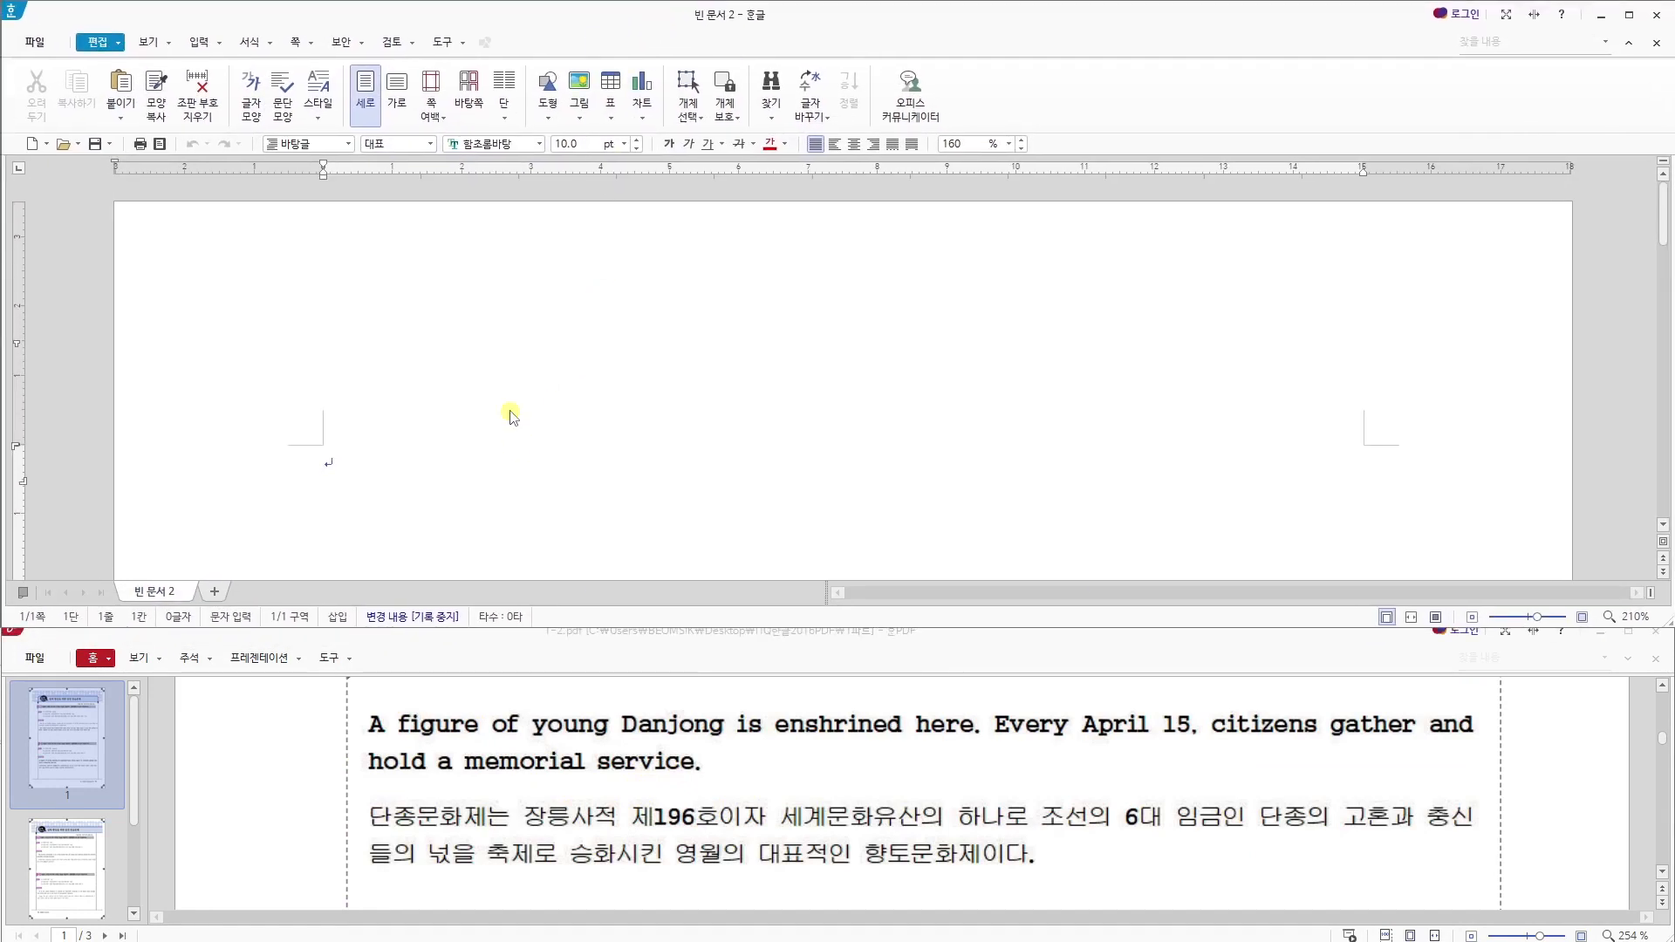
# - Set the page margins to 11 mm left and right, 10 mm at the top and bottom, and 0 mm for header and footer
pyautogui.press('F7')
pyautogui.moveTo(688, 372); pyautogui.dragTo(610, 364)
pyautogui.write('11')
pyautogui.press('Tab')
pyautogui.write('11')
pyautogui.moveTo(809, 282); pyautogui.dragTo(761, 283)
pyautogui.write('10')
pyautogui.press('Tab')
pyautogui.write('0')
pyautogui.moveTo(813, 463); pyautogui.dragTo(759, 472)
pyautogui.write('0')
pyautogui.press('Tab')
pyautogui.write('10')
pyautogui.click(1046, 82)
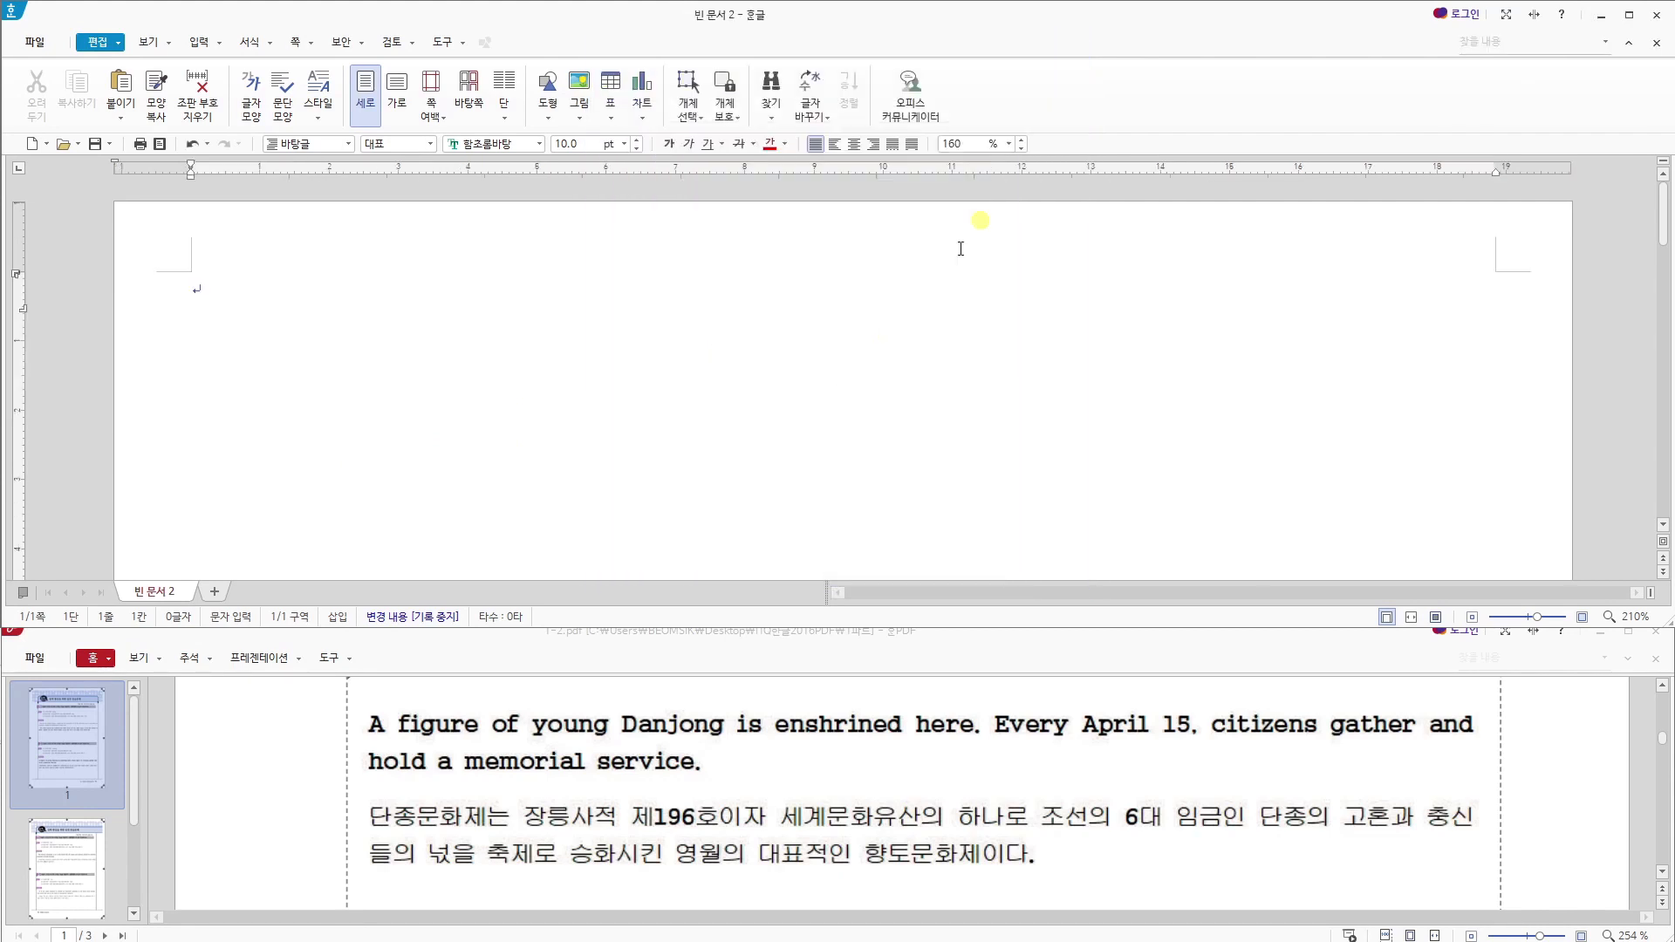
# - Enter the number "1.", leave a blank line, and begin the English paragraph with "A figure of young Danjong"
pyautogui.write('1.')
pyautogui.press('Return')
pyautogui.press('Return')
pyautogui.press('BackSpace')
pyautogui.write('A figure of up')
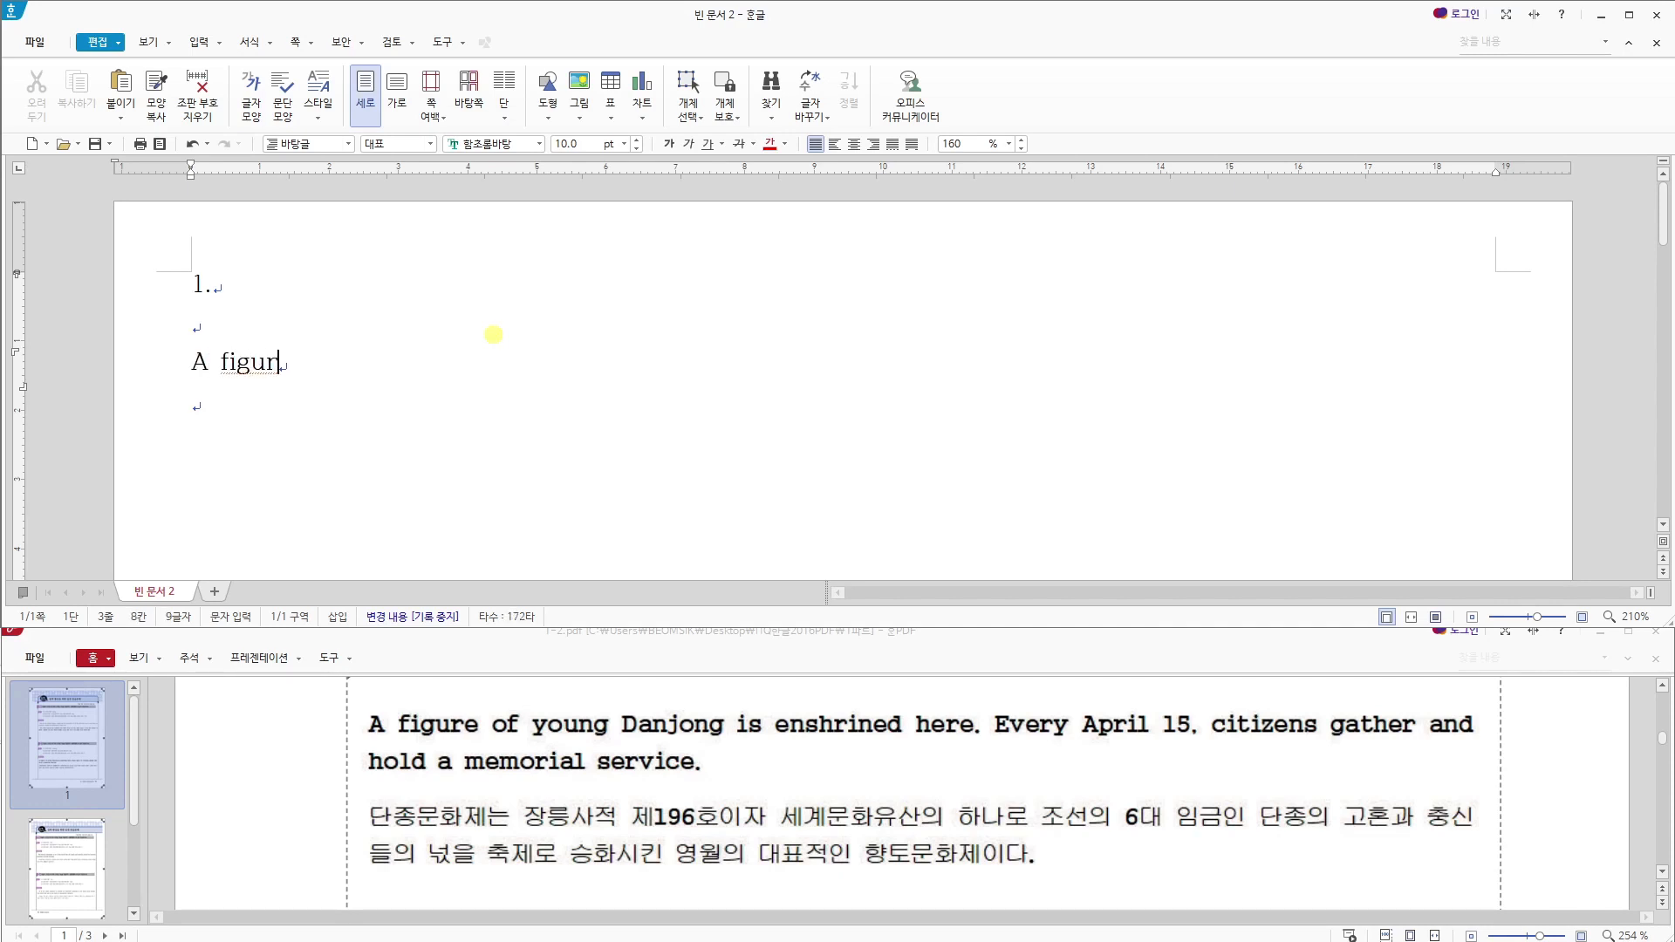
pyautogui.press('BackSpace')
pyautogui.press('BackSpace')
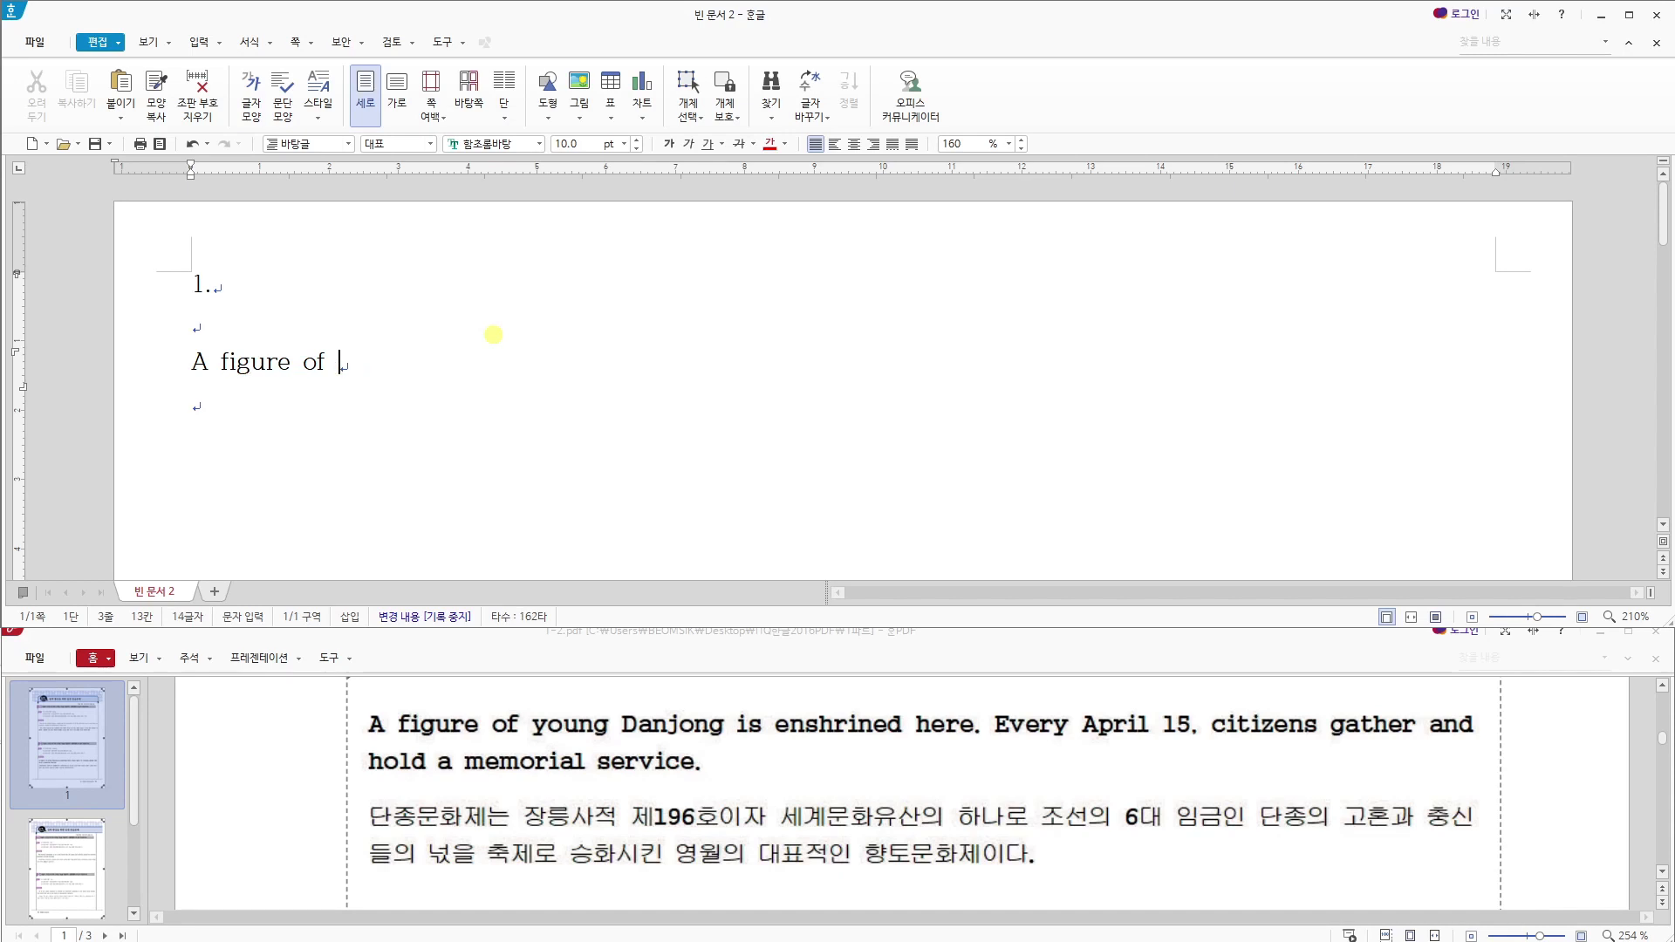
pyautogui.write('young Dj')
pyautogui.press('BackSpace')
pyautogui.write('anf')
pyautogui.press('BackSpace')
pyautogui.write('jong ')
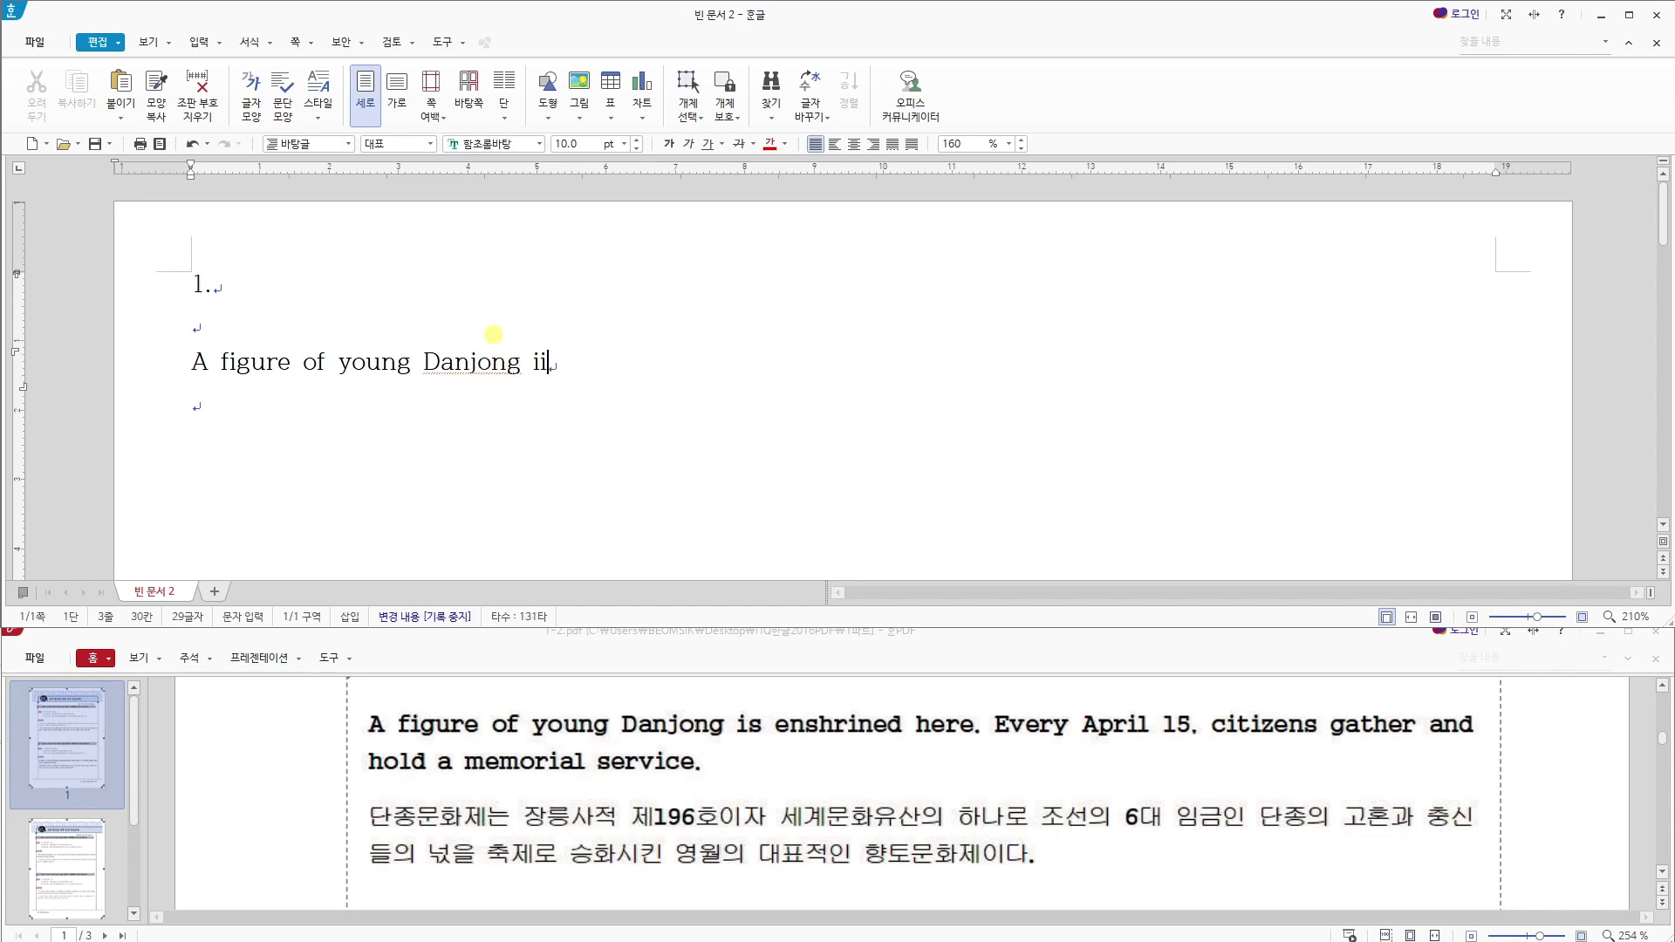
pyautogui.write('is enshrined he')
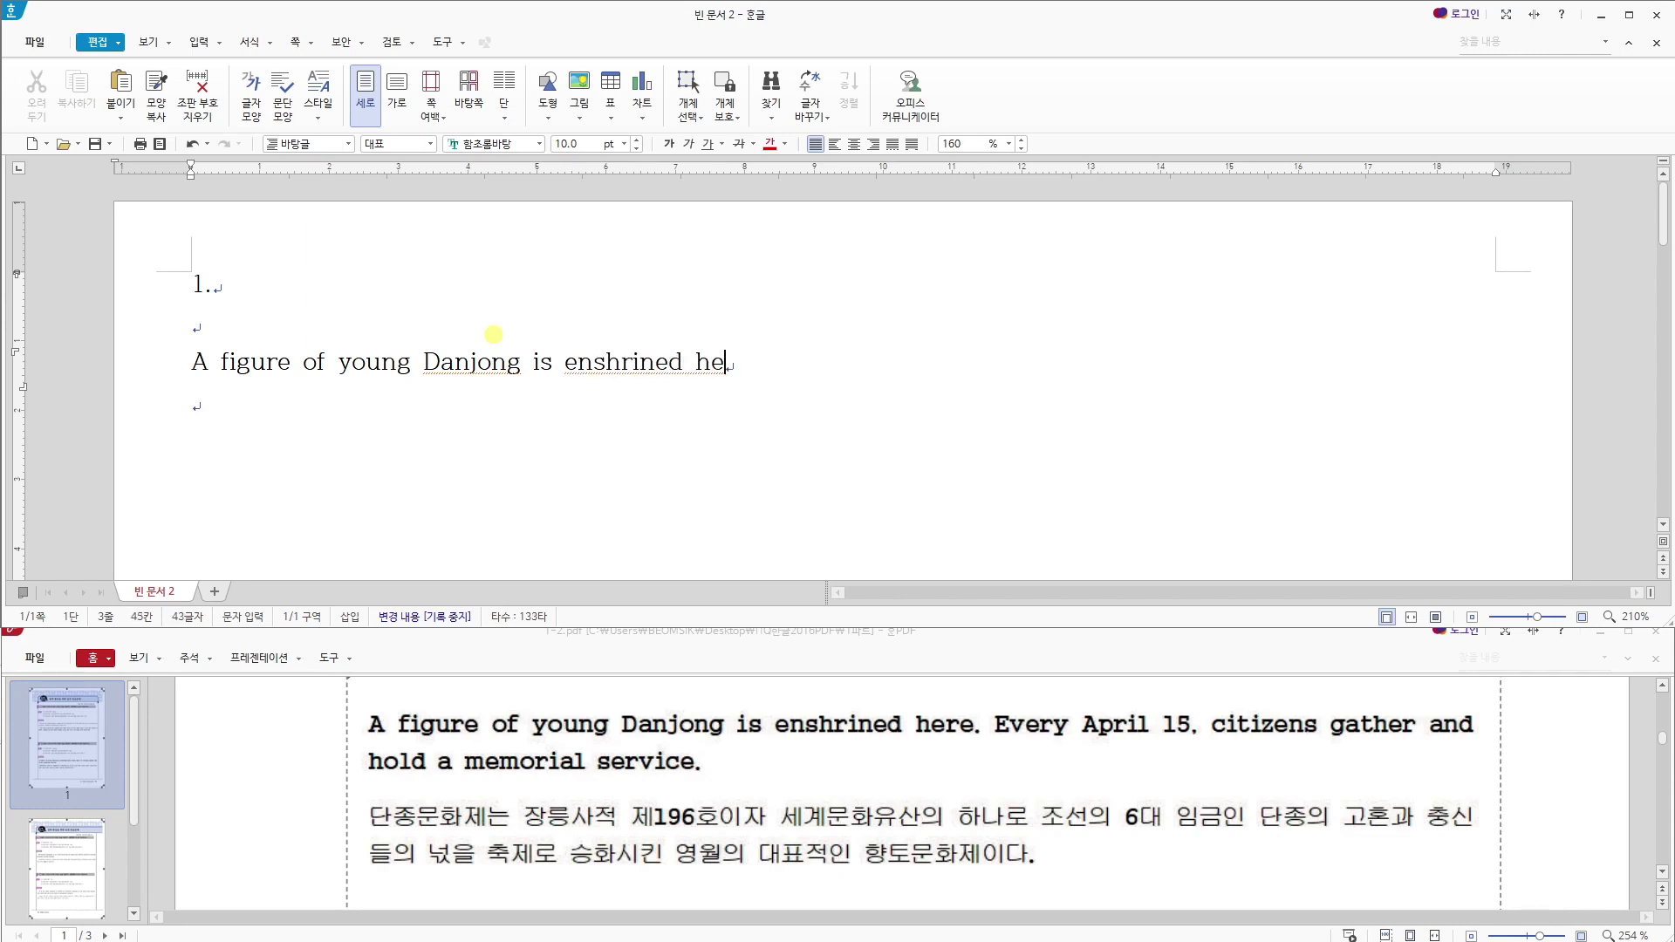
pyautogui.write('re. Every April 1')
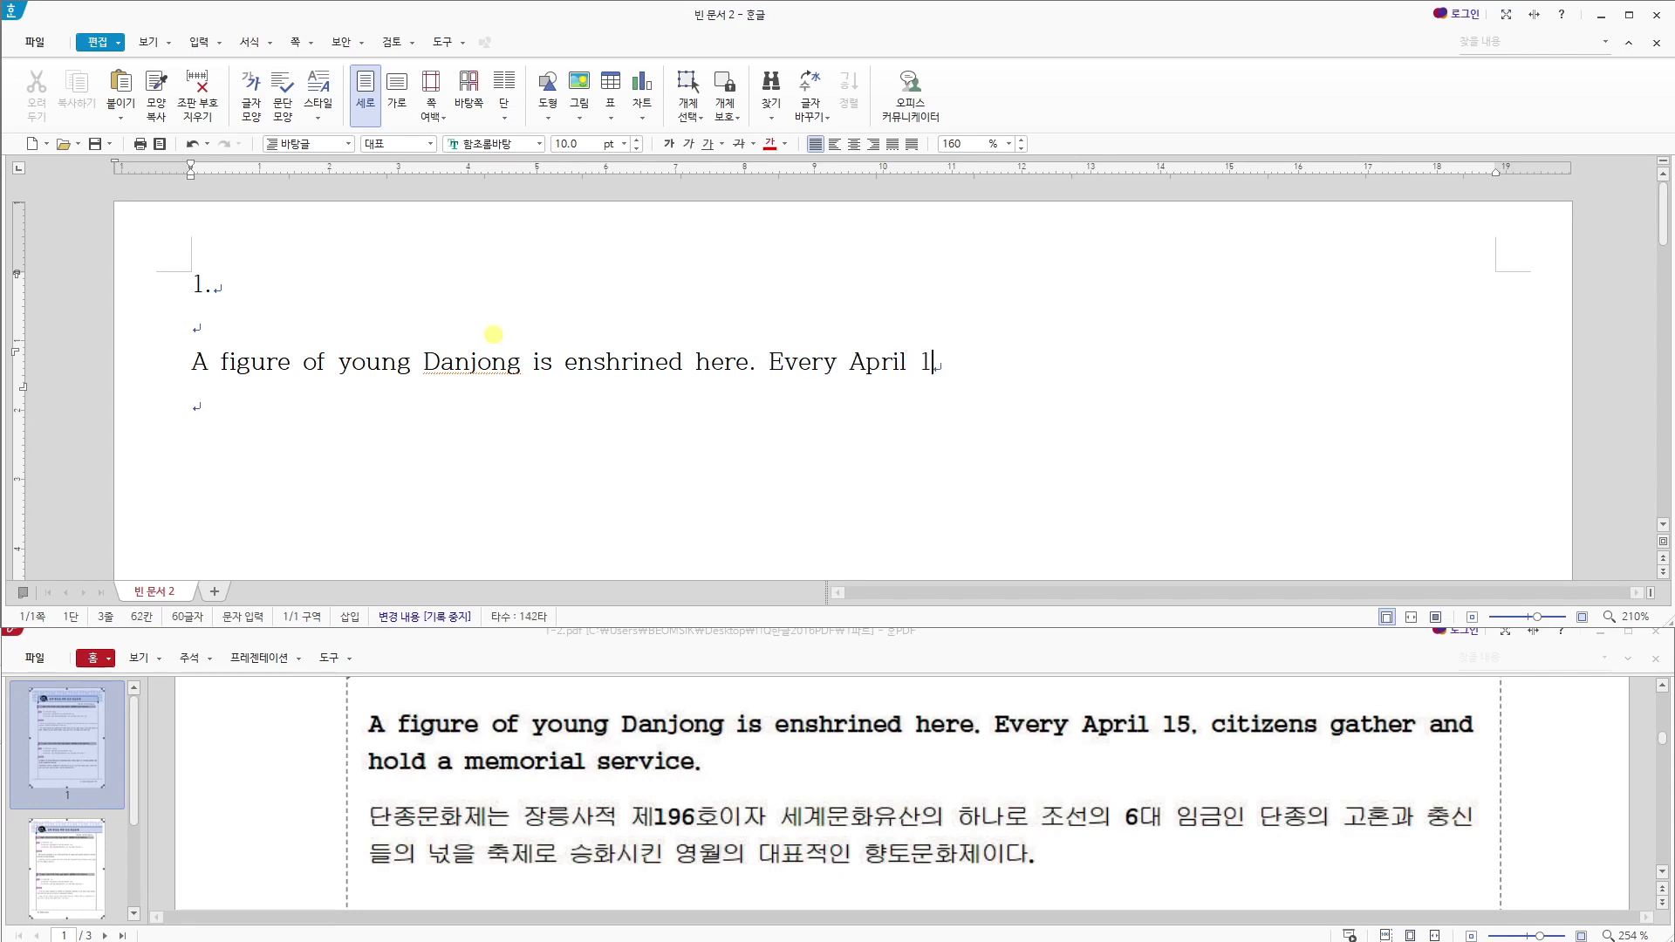
pyautogui.write('5, citizens gather')
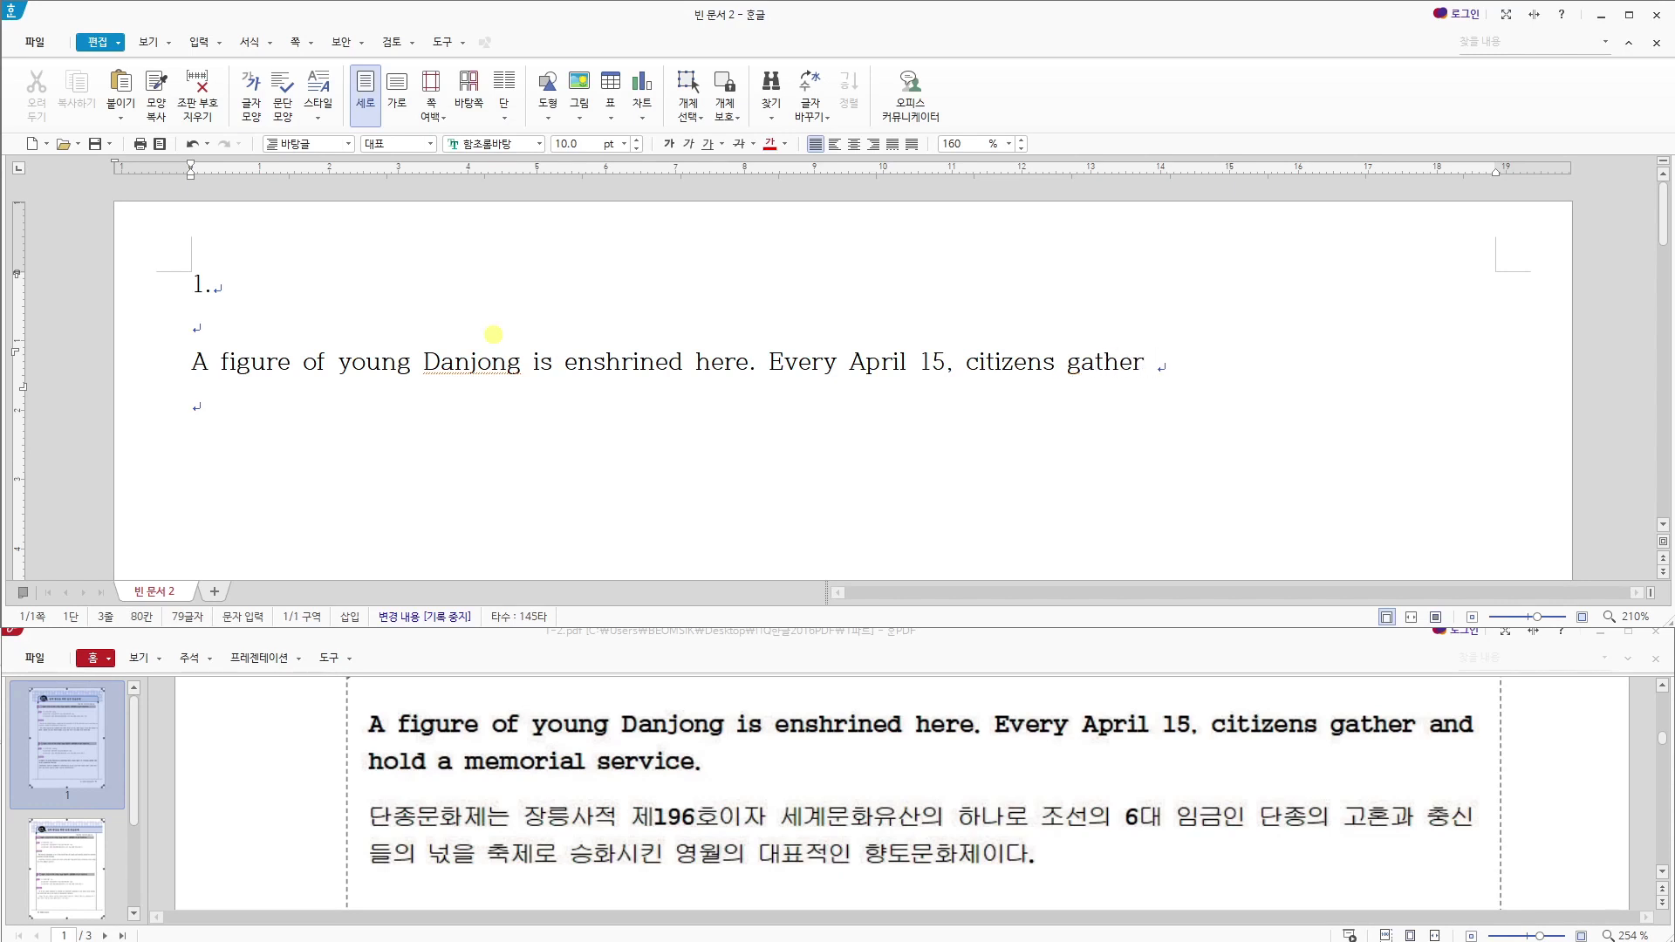
pyautogui.write(' and hold a mem')
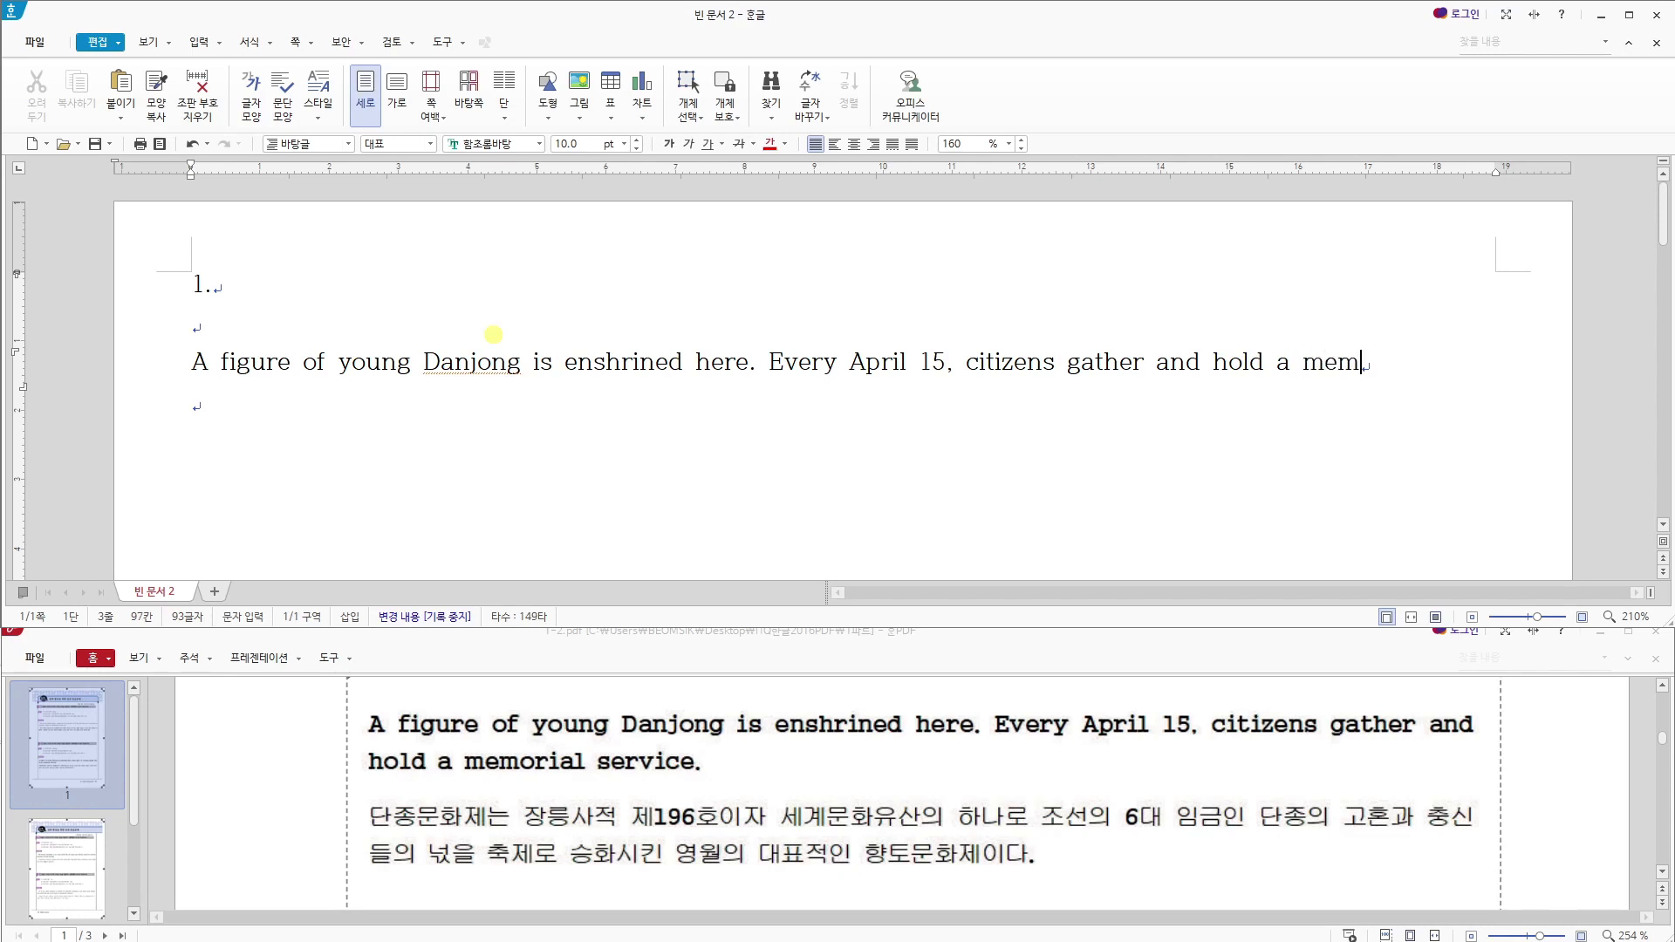
pyautogui.write('orial service.')
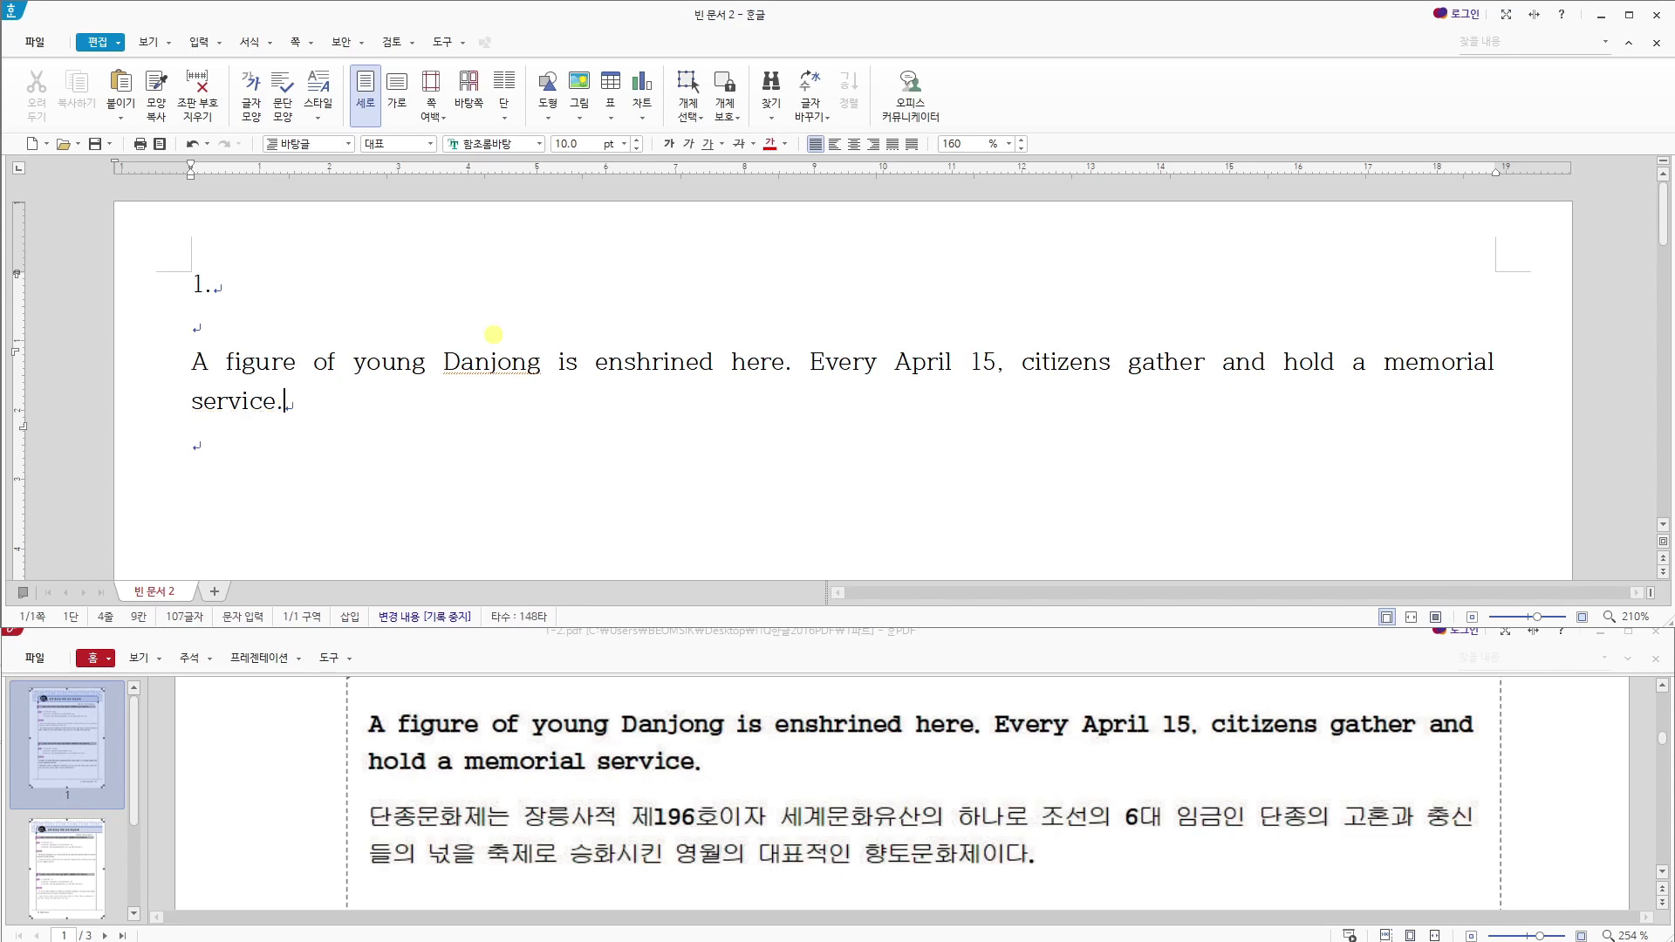
pyautogui.write('ㄷ')
pyautogui.write('종문화제는 장')
pyautogui.write('릉')
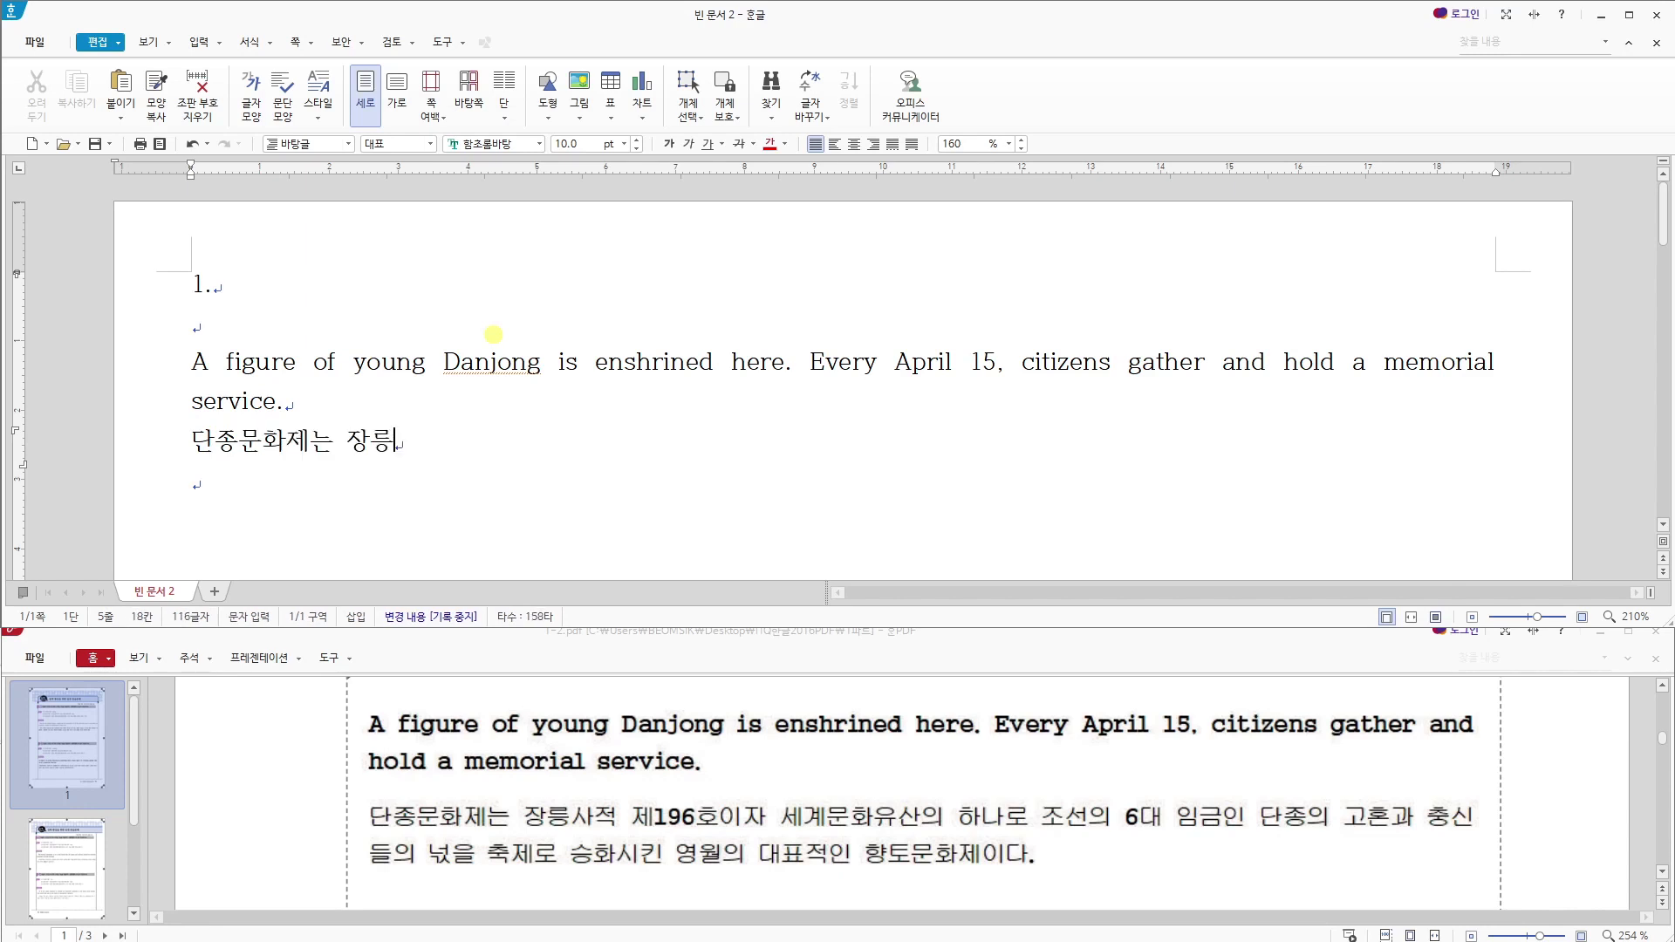
pyautogui.write('사적 제19')
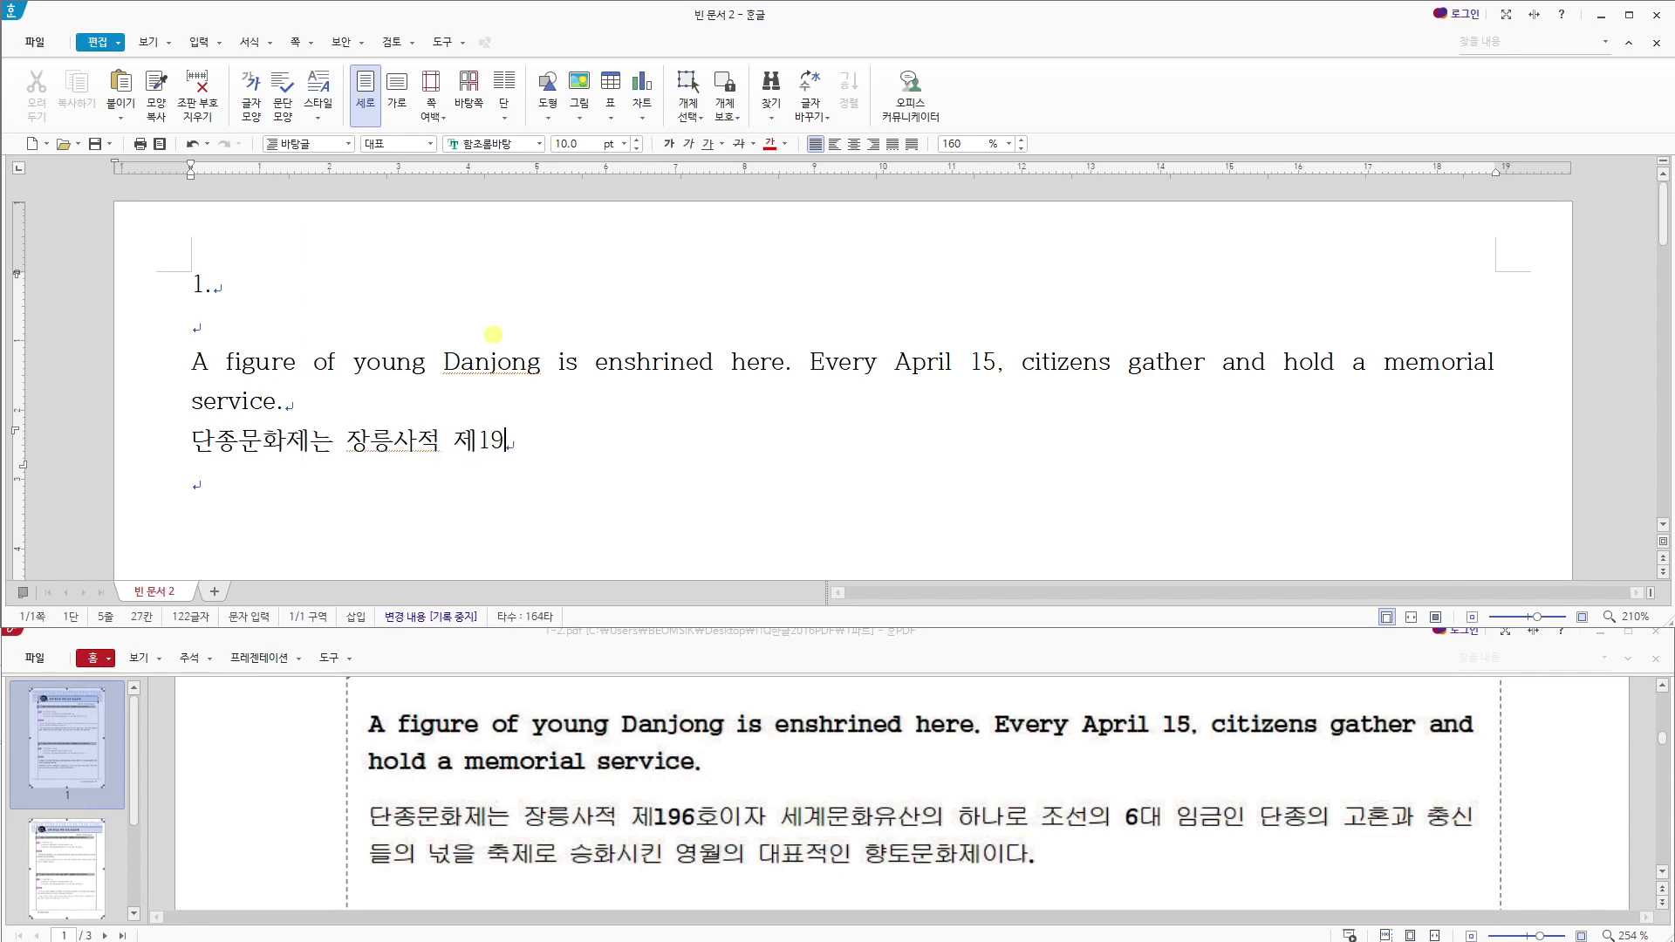
pyautogui.write('6호이자 ㅅ')
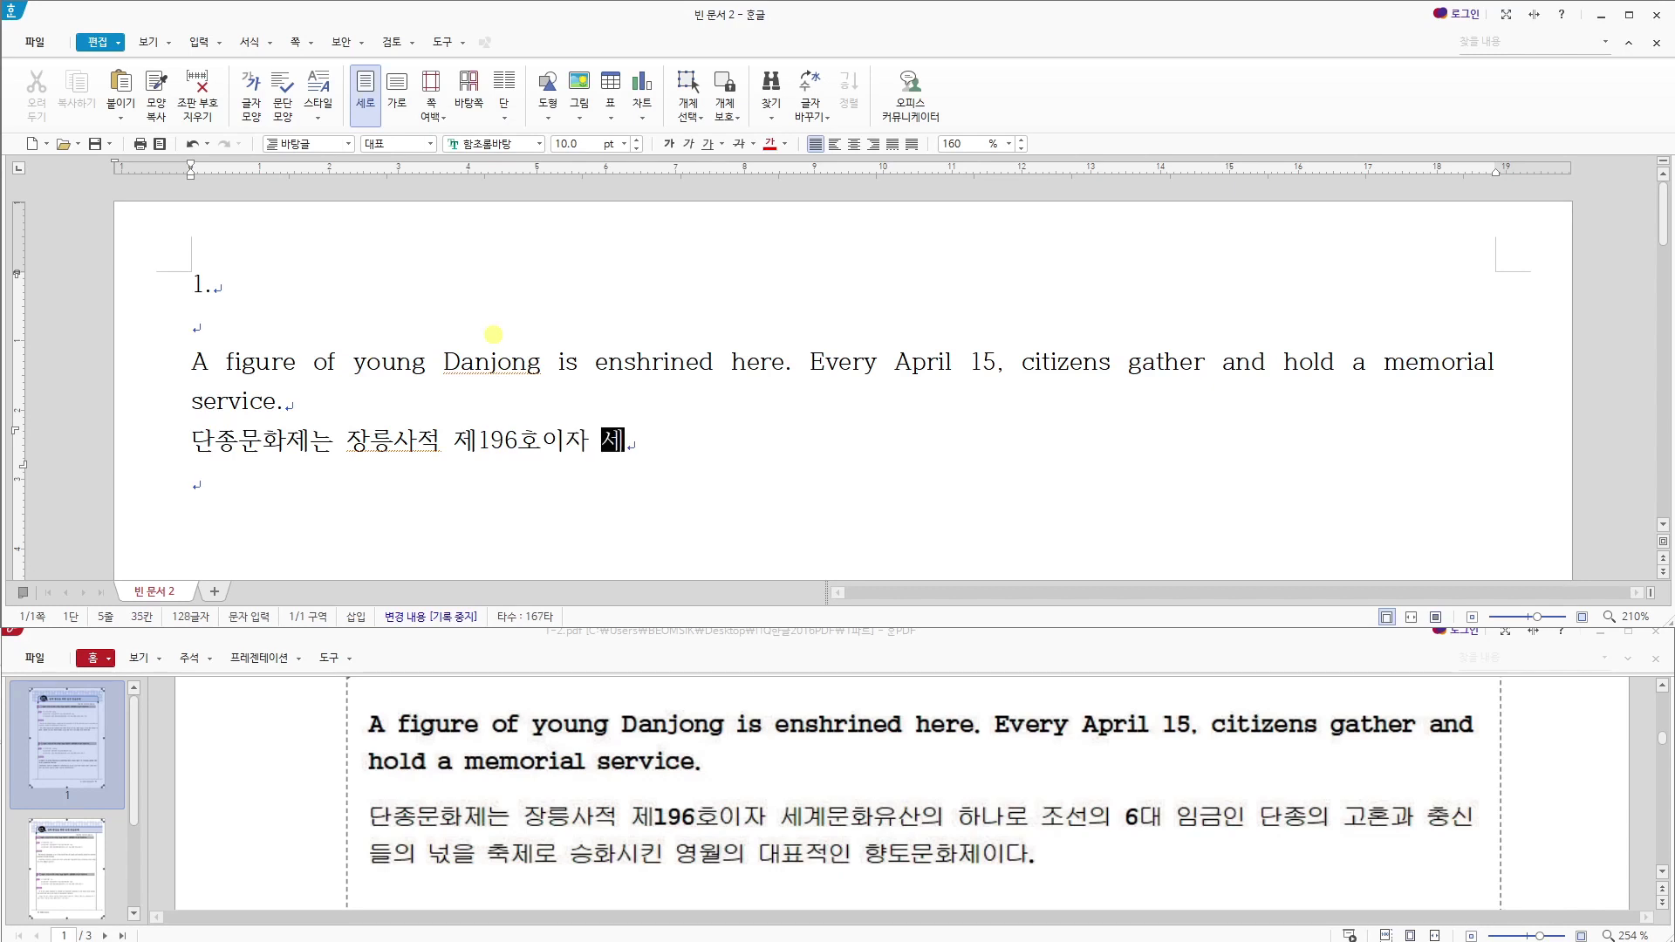
pyautogui.write('계문화')
pyautogui.write('유산의 하나로 조서')
pyautogui.write('ㄴ의 ')
pyautogui.write('6대 임근인 ')
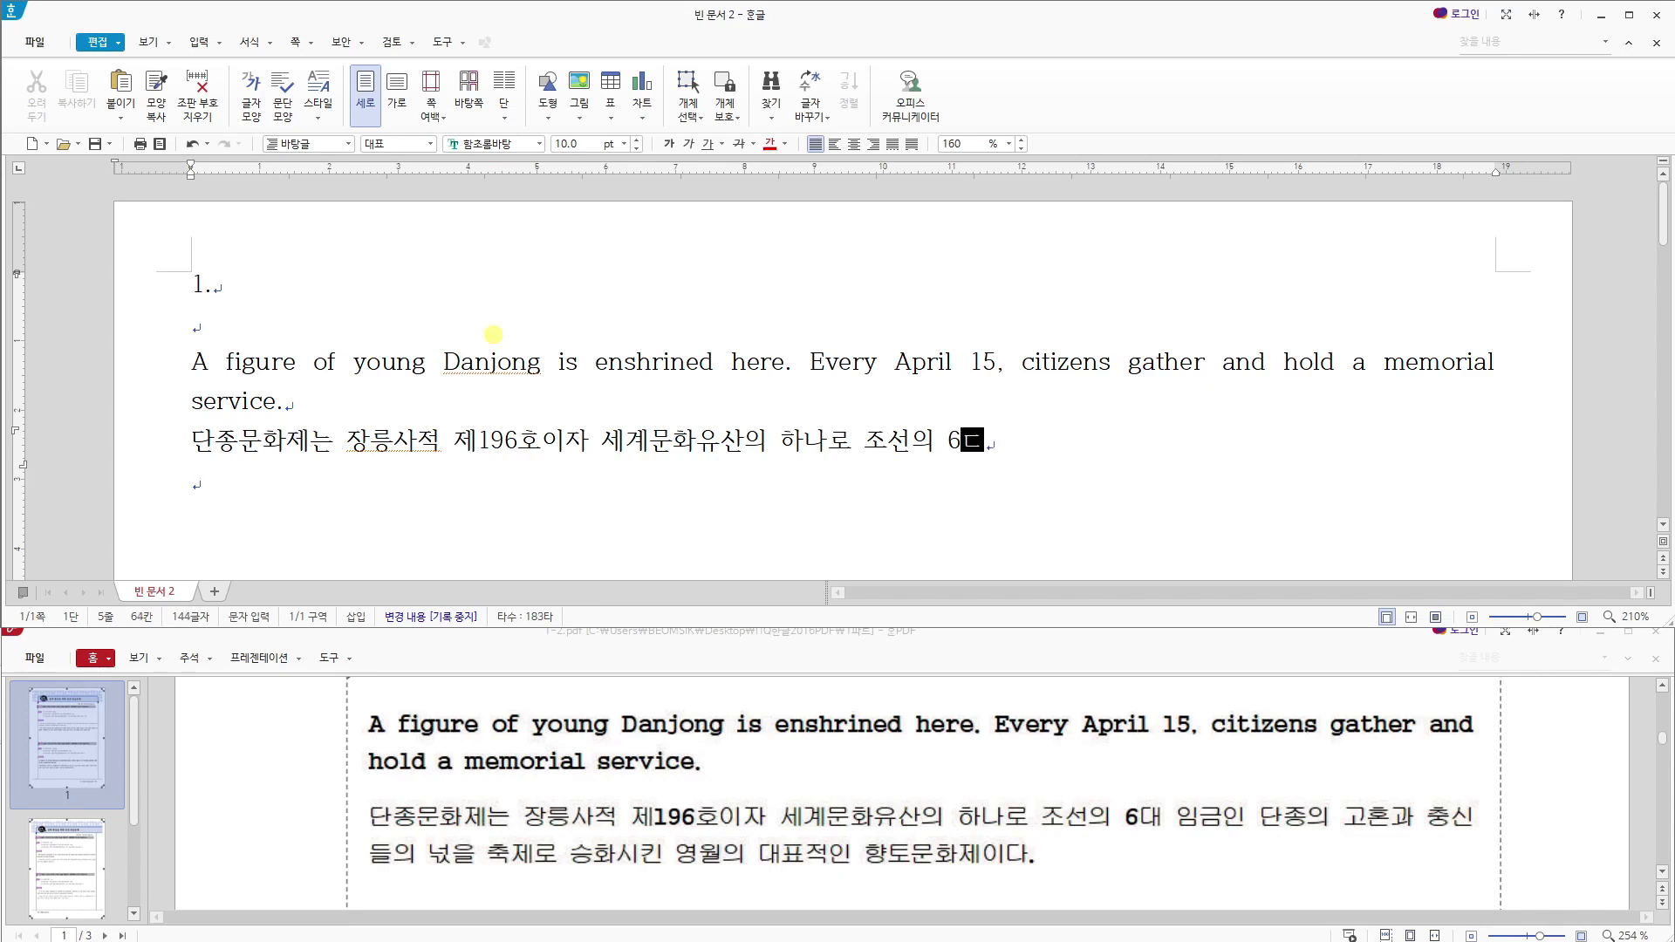
pyautogui.write('단종')
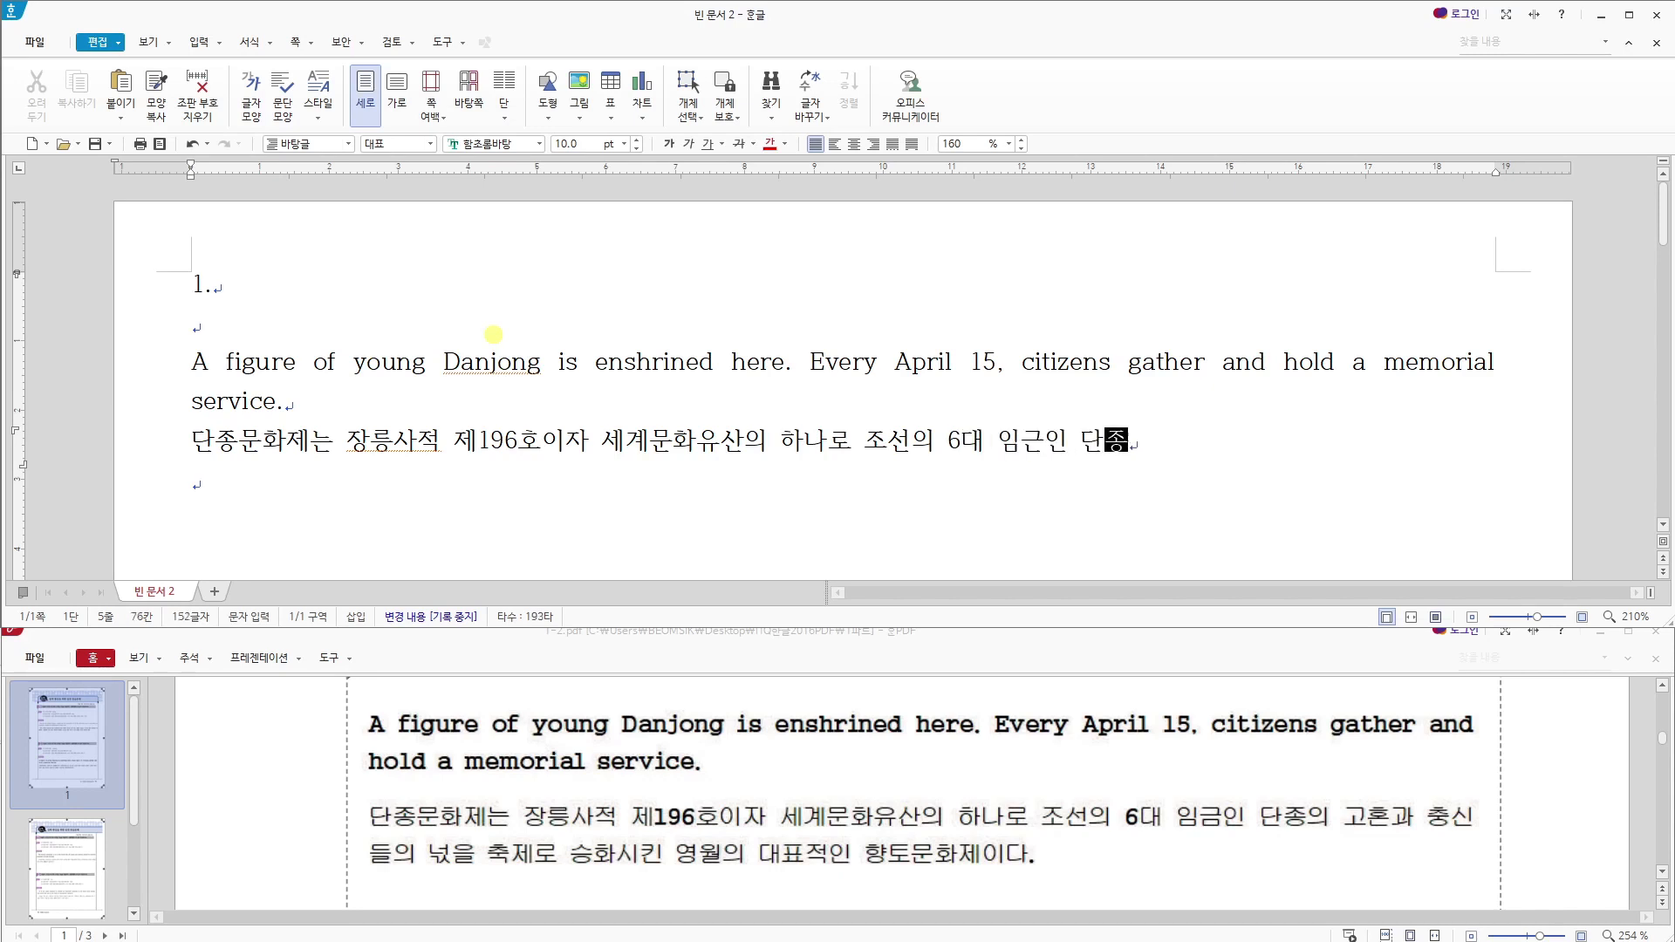
pyautogui.write('의 고호ㄴ과 충신들의 ㄴ')
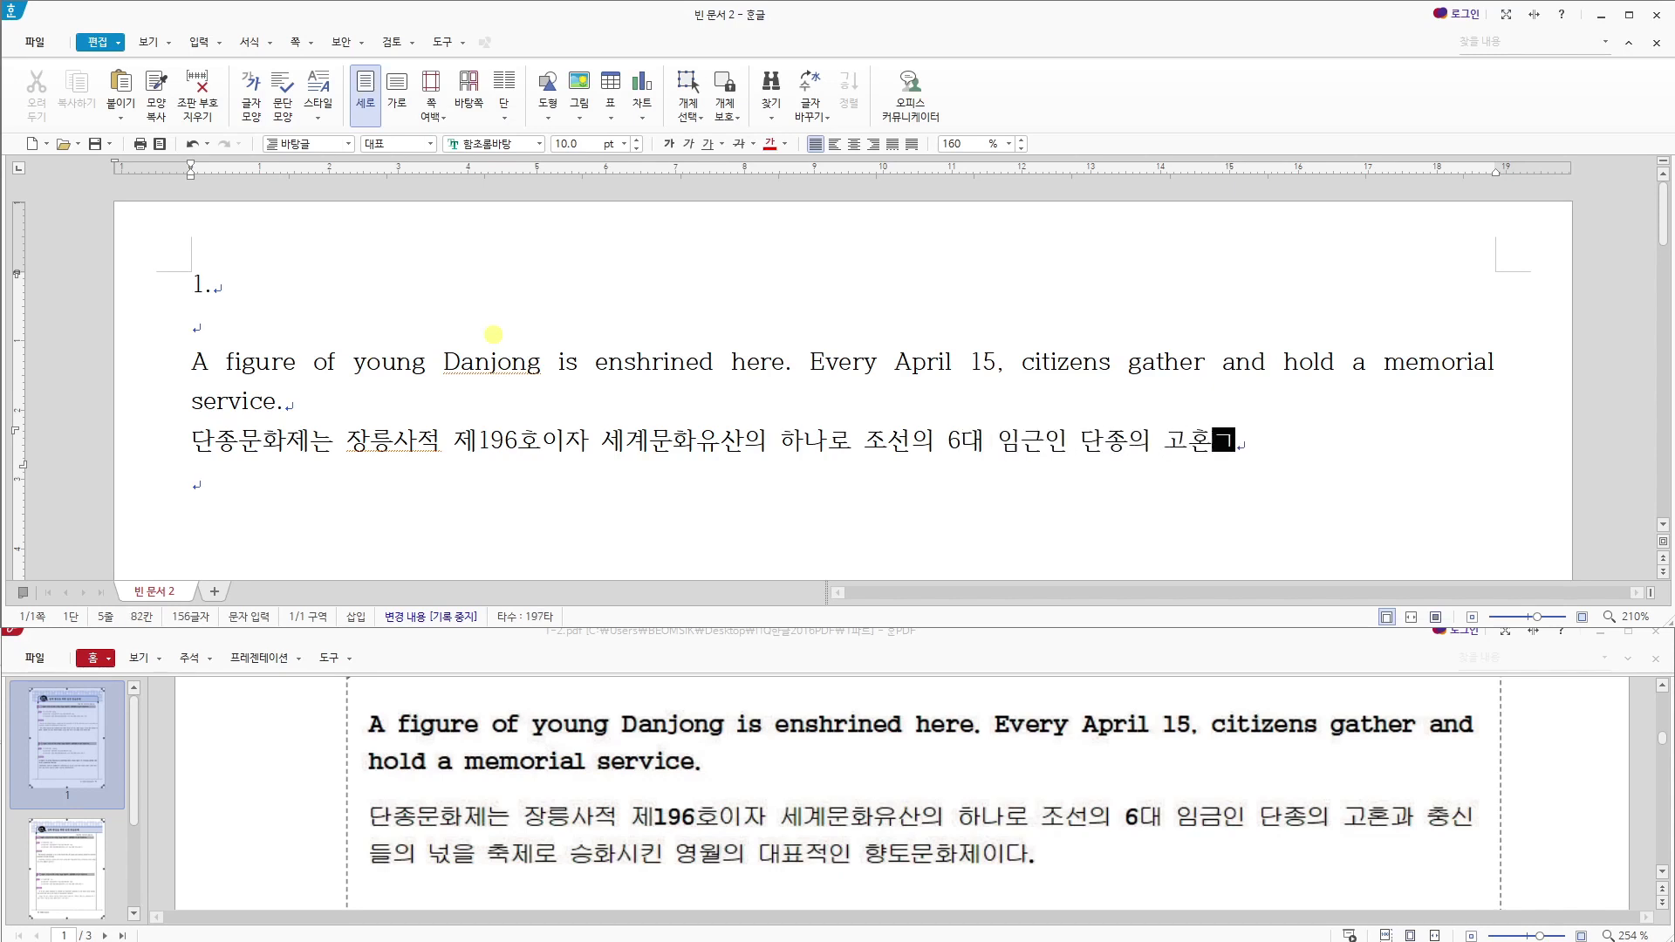
pyautogui.write('ㅓㄹㅅ을')
# - Complete the Korean paragraph with "넋을 축제로 승화시킨 영월의 대표적인 향토문화제이다."
pyautogui.press('BackSpace')
pyautogui.press('BackSpace')
pyautogui.press('BackSpace')
pyautogui.press('BackSpace')
pyautogui.press('BackSpace')
pyautogui.press('BackSpace')
pyautogui.press('BackSpace')
pyautogui.press('BackSpace')
pyautogui.press('BackSpace')
pyautogui.write('너')
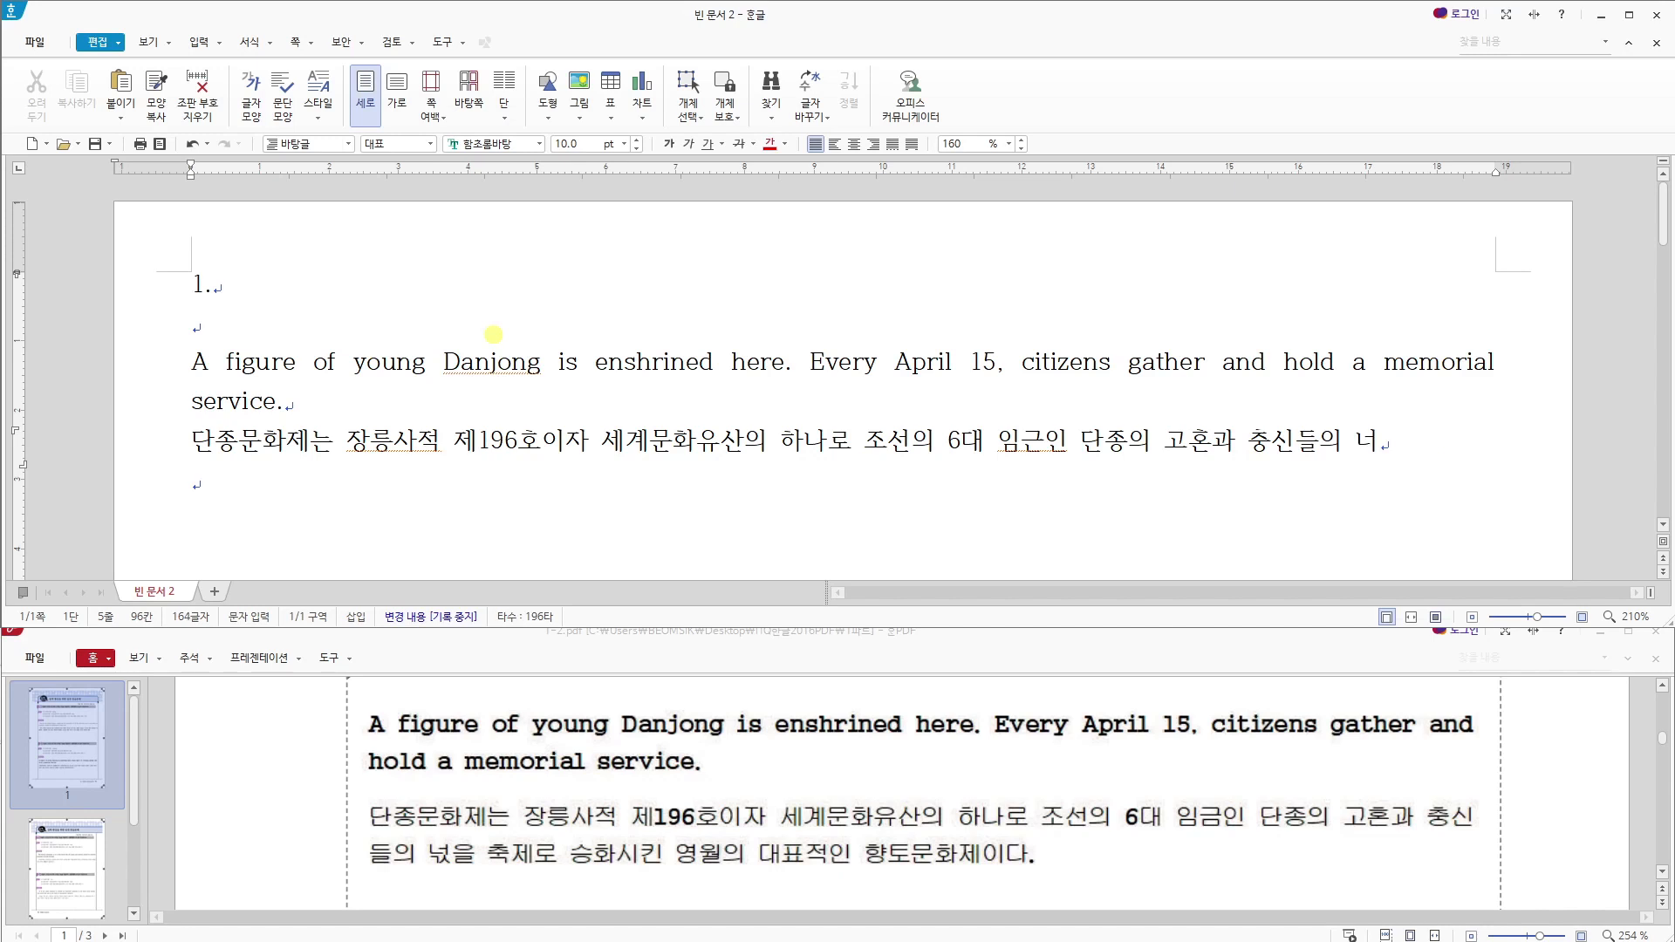
pyautogui.write('ㄱㅅ을 ㅊ')
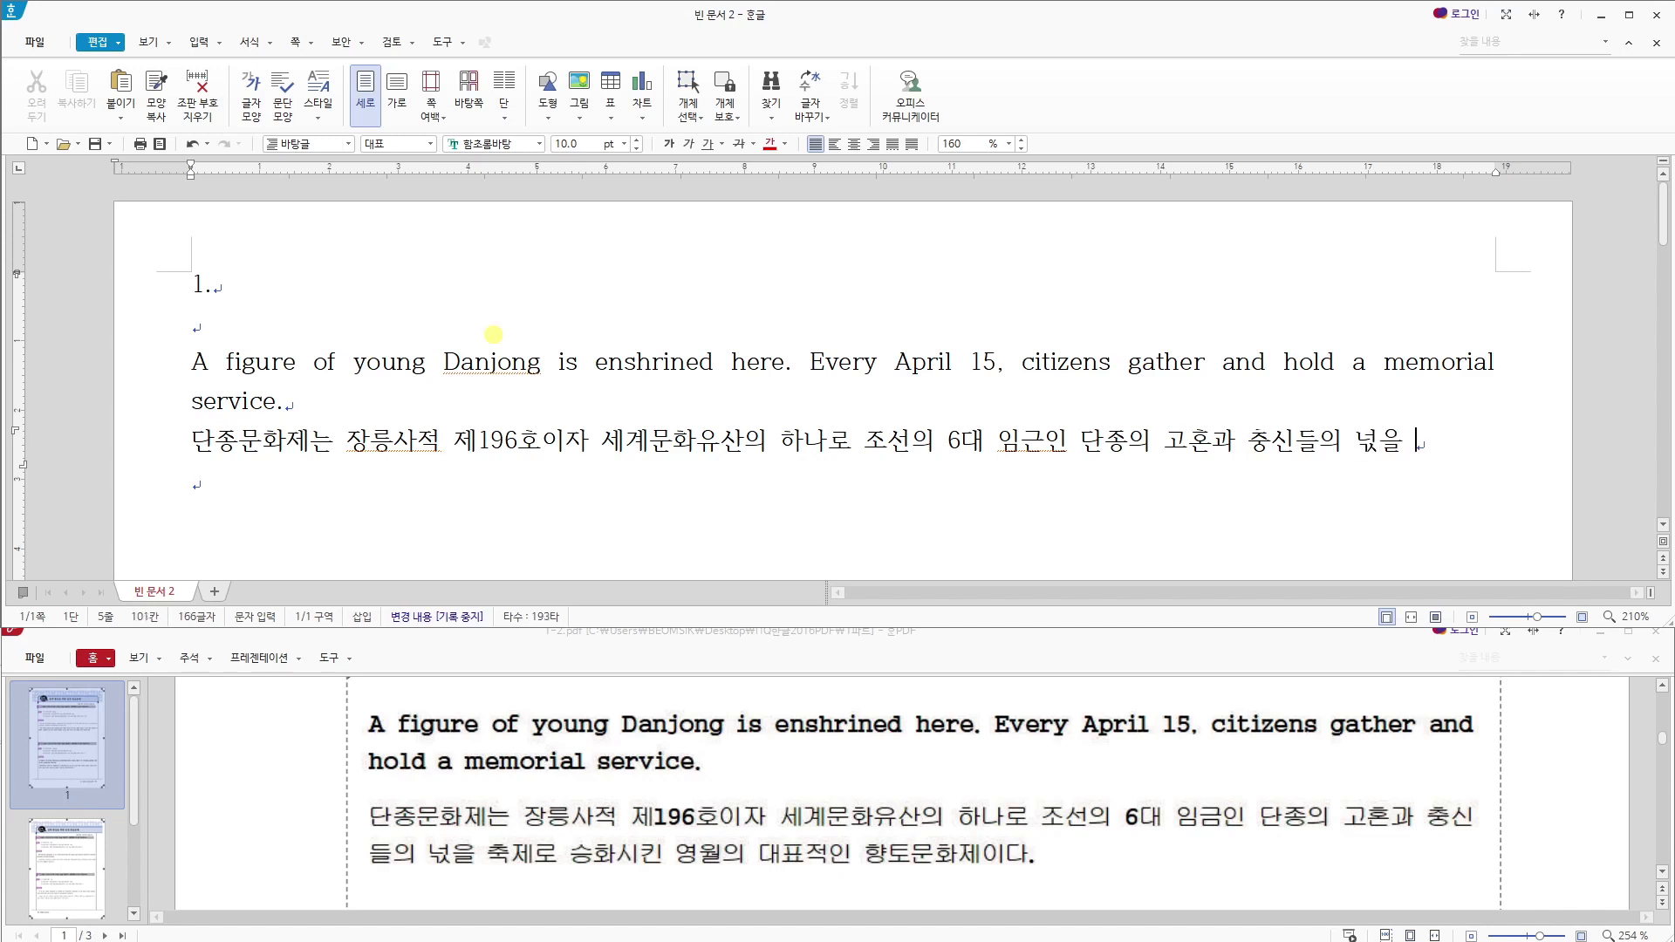
pyautogui.write('ㅜㄱㅈㅔ')
pyautogui.write('화시')
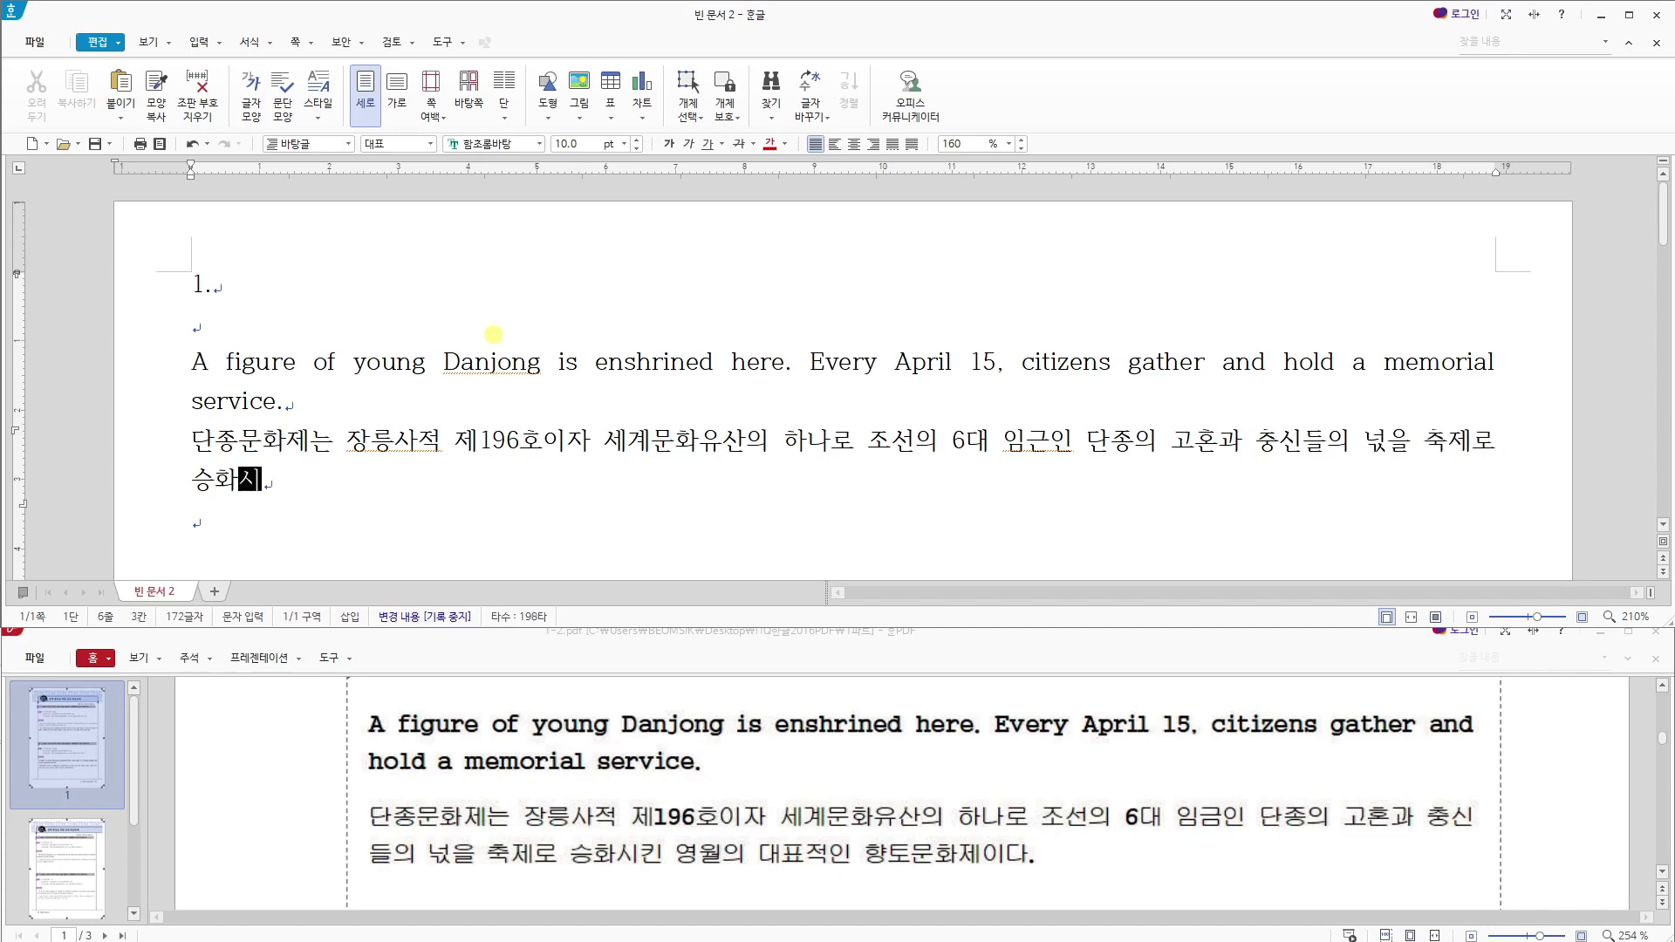
pyautogui.write('킨 영우')
pyautogui.write('의 대표적인')
pyautogui.write(' 향토문화제이')
pyautogui.write('다.')
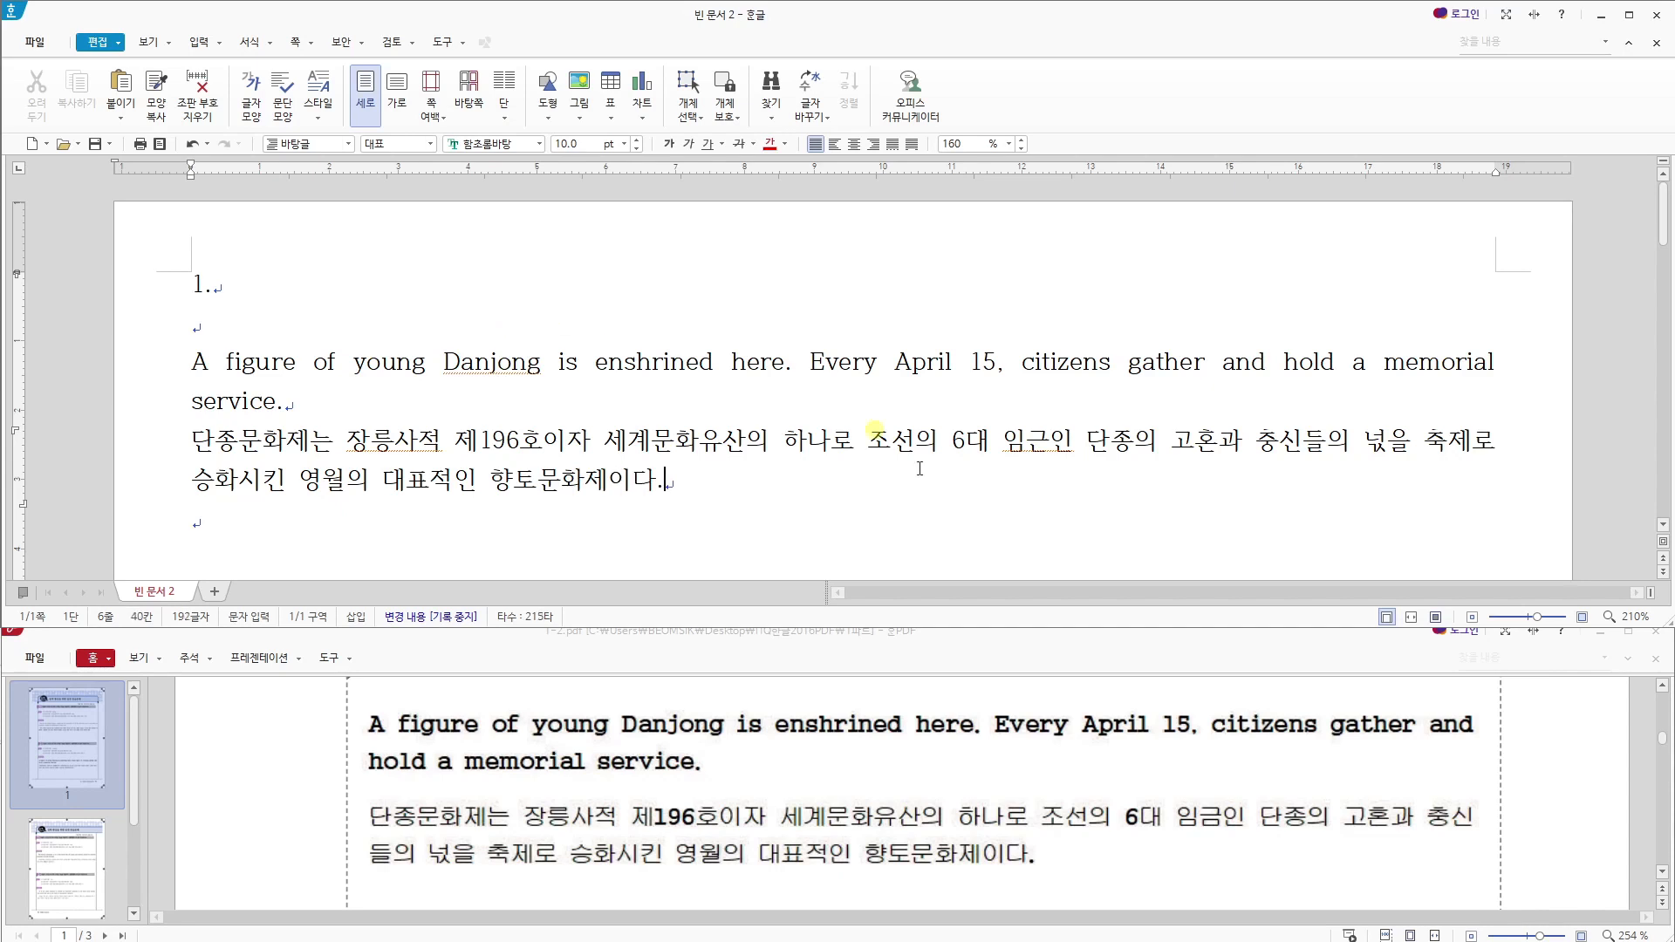
# - Select the English and Korean paragraphs and start a new paragraph style named danjong
pyautogui.moveTo(692, 462); pyautogui.dragTo(190, 361)
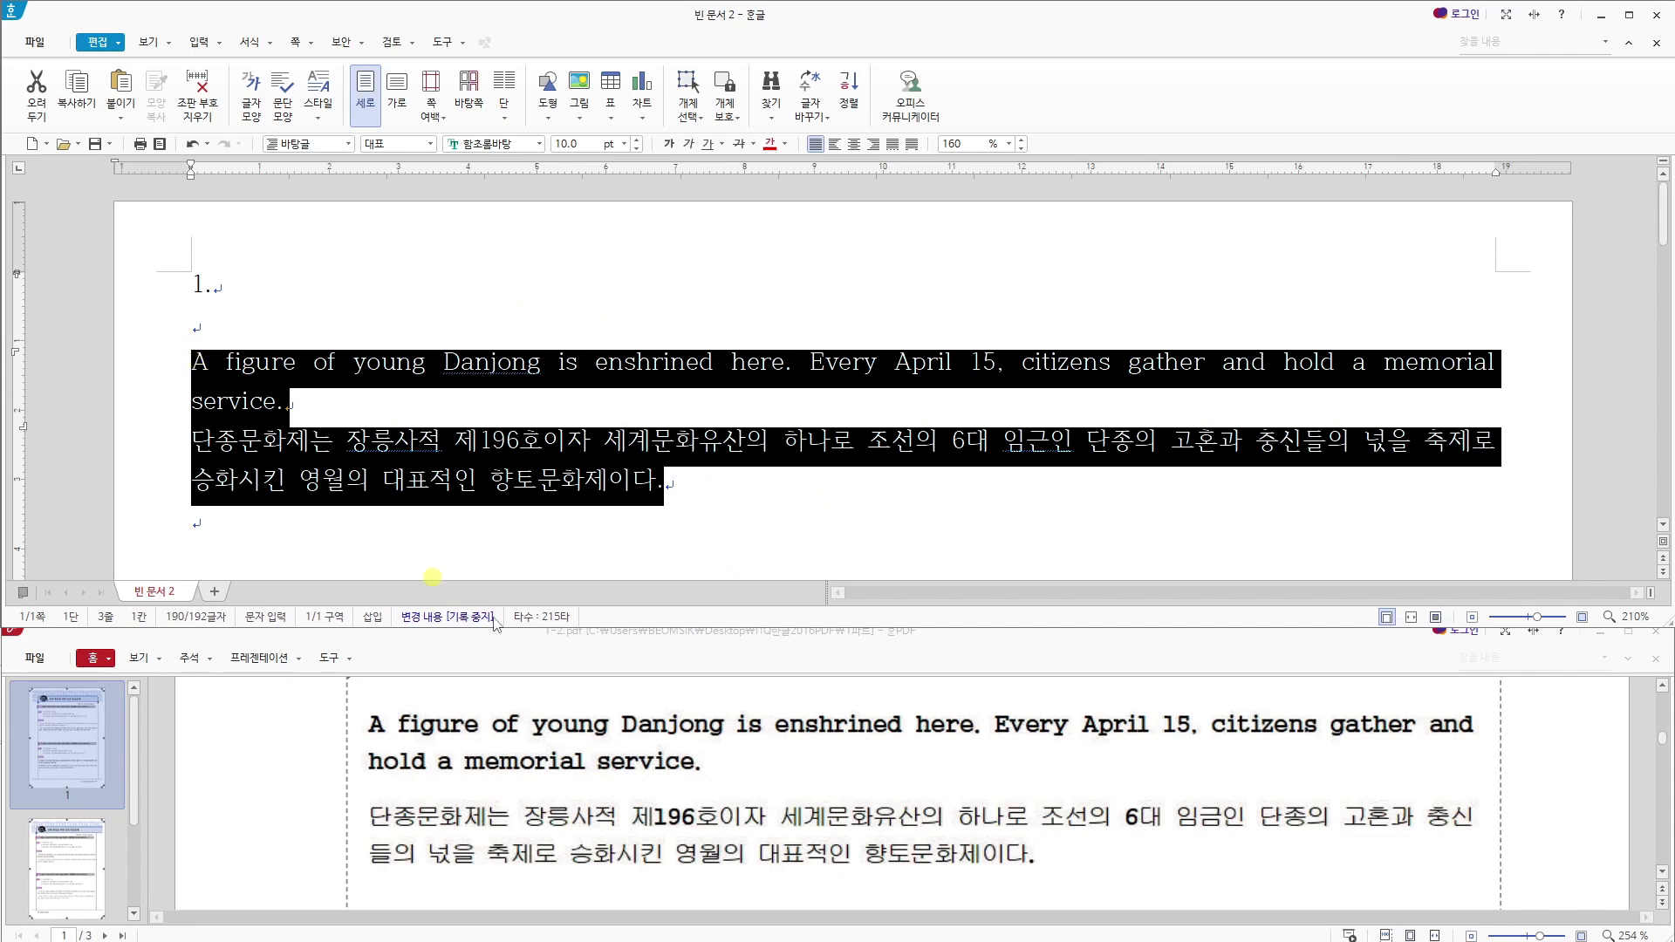
pyautogui.scroll(5, 871, 791)
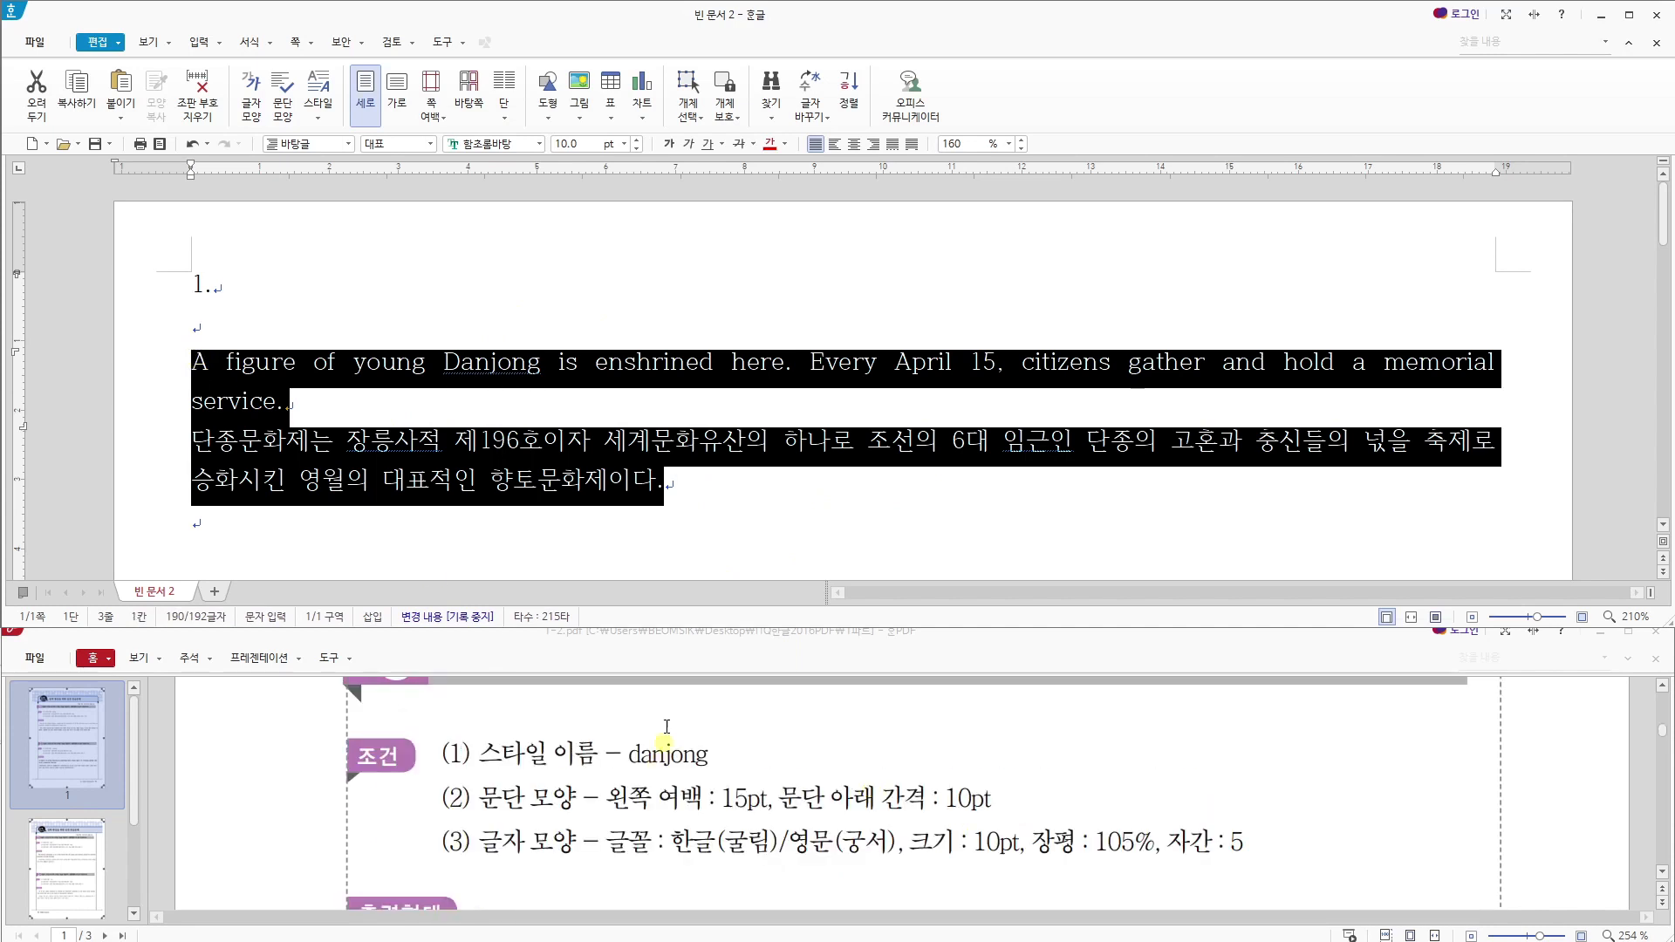
pyautogui.click(576, 443)
pyautogui.moveTo(708, 479); pyautogui.dragTo(186, 365)
pyautogui.press('F6')
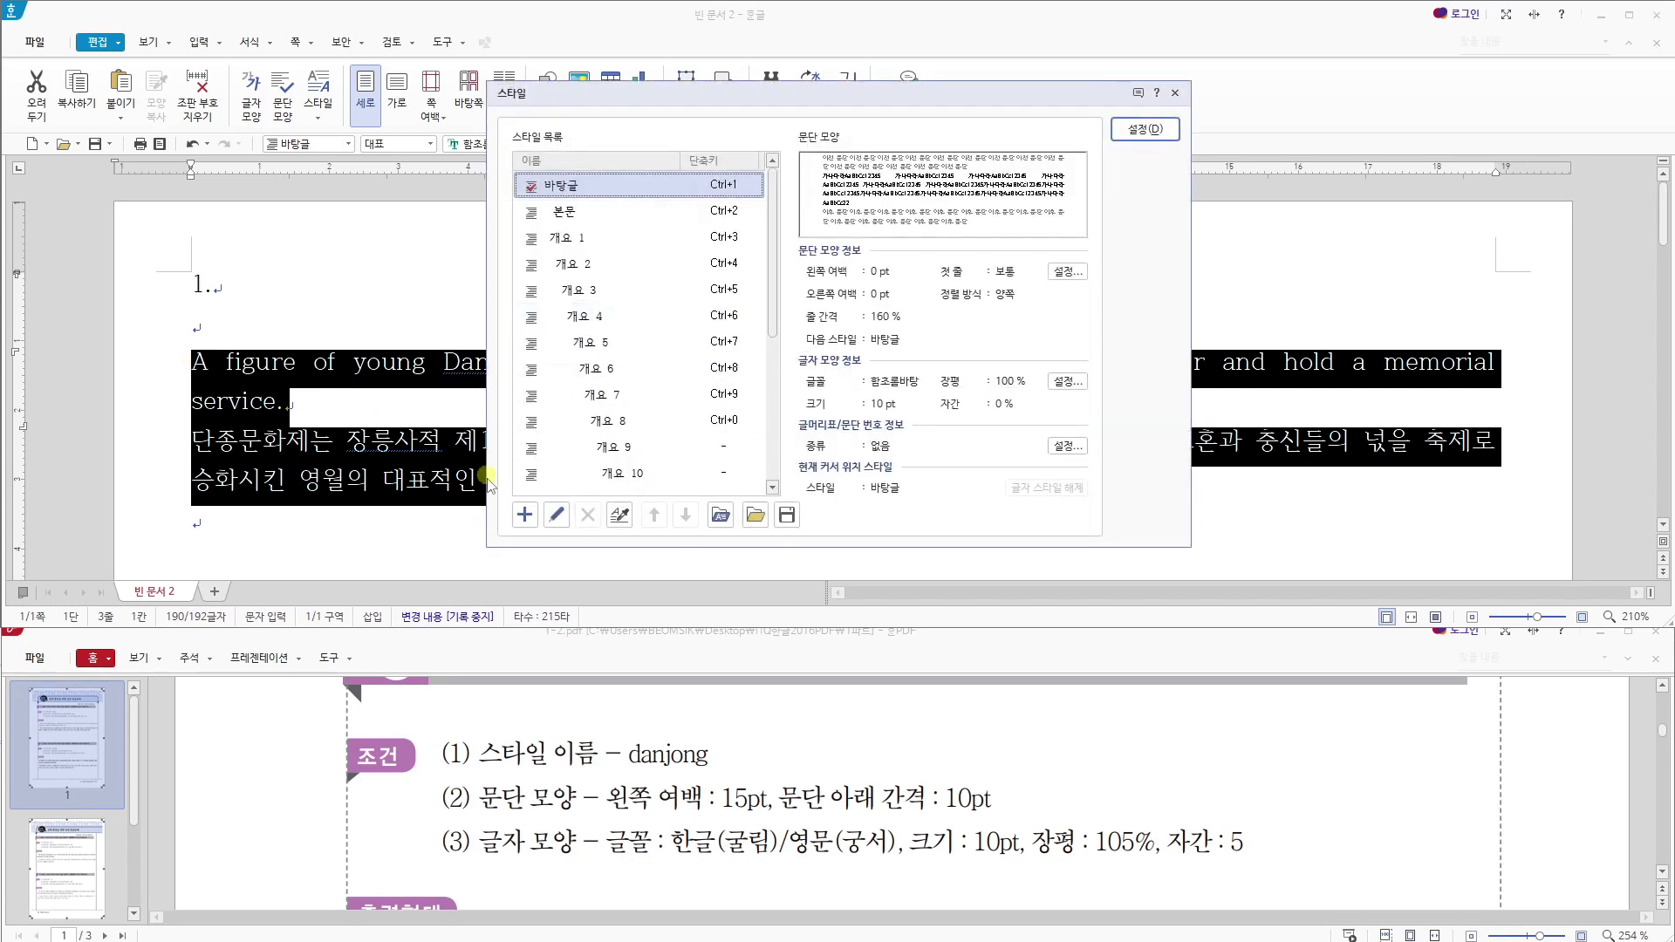
pyautogui.click(524, 515)
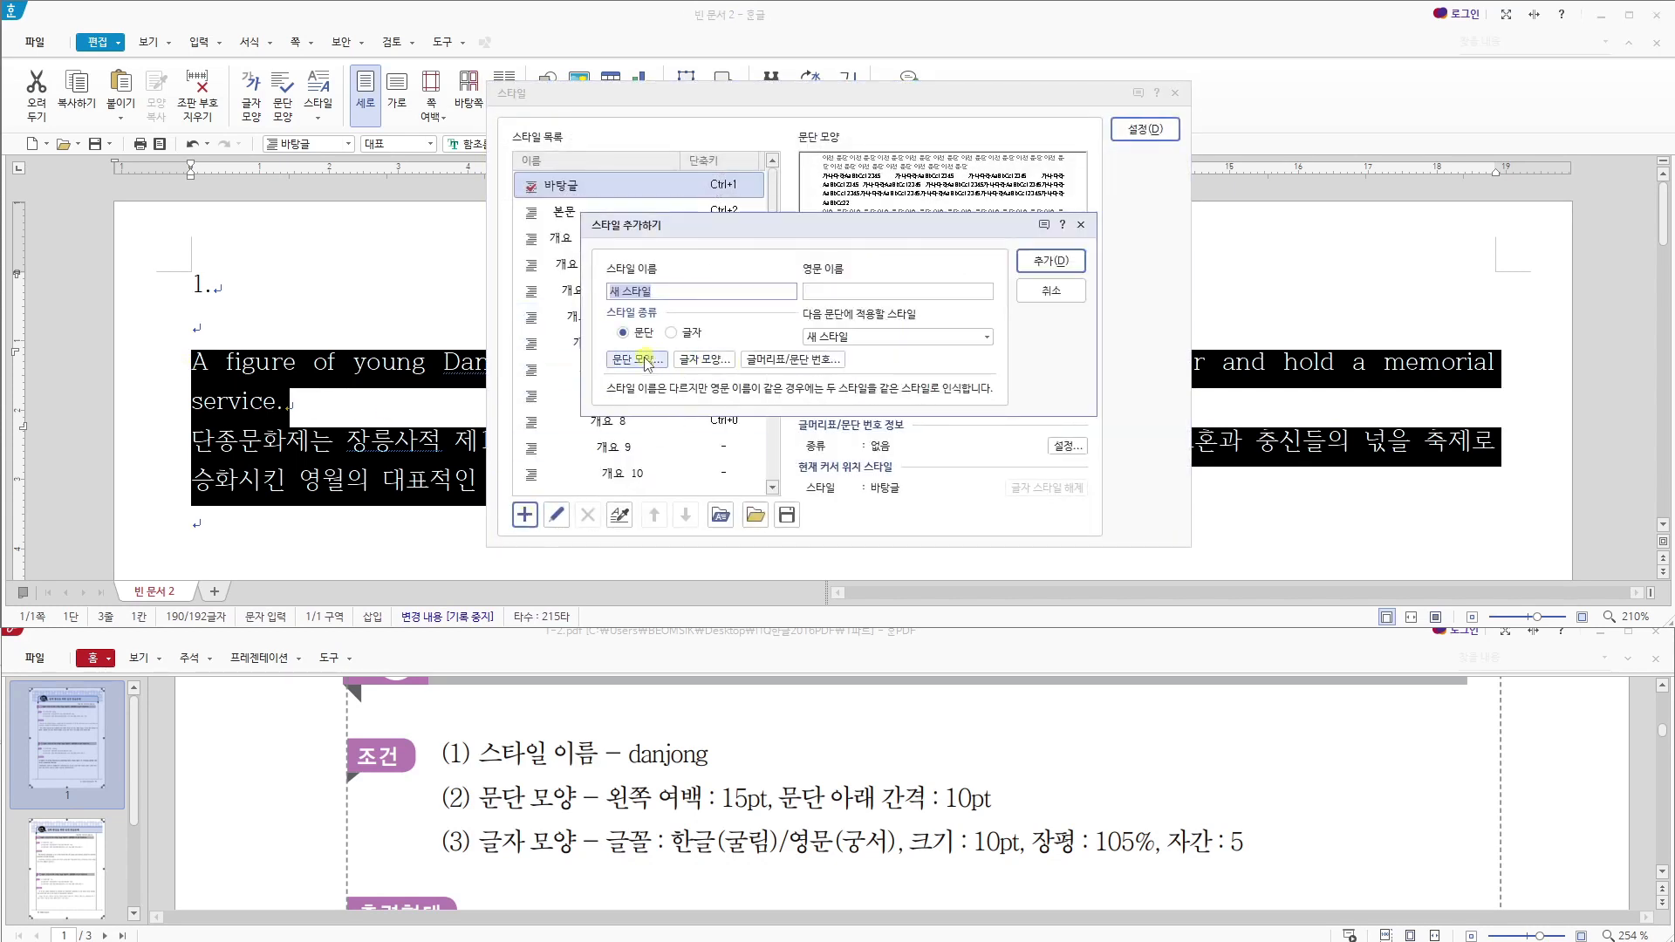
pyautogui.write('ㅇ')
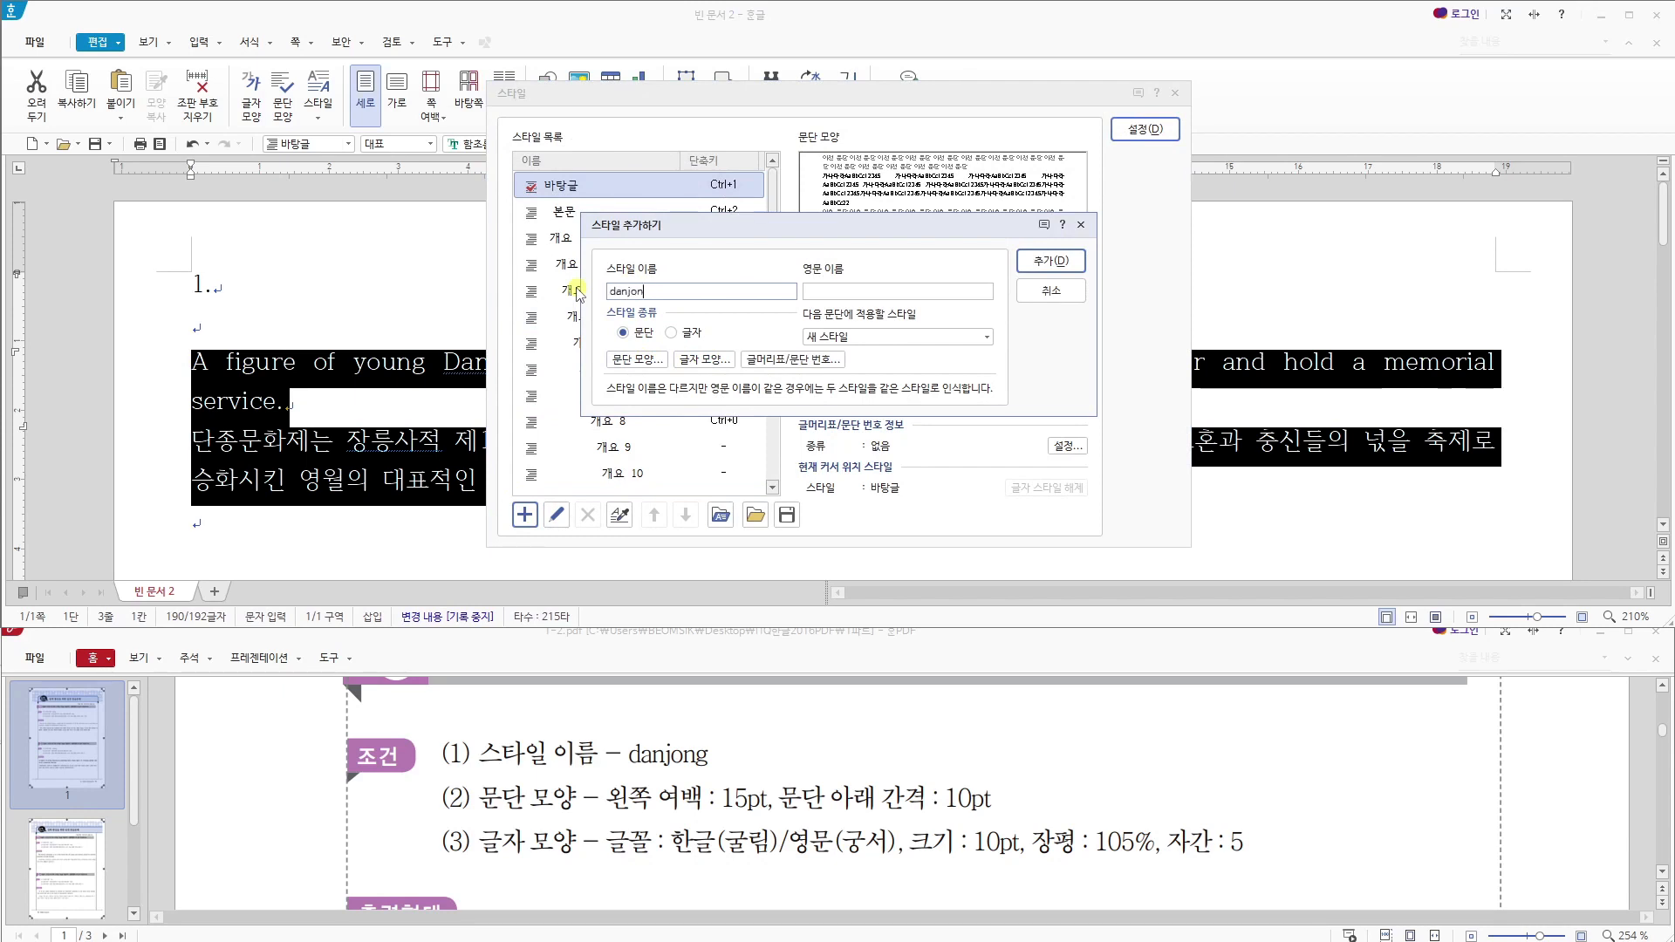
# - Set the danjong style's paragraph shape to a 15 pt left margin and 10 pt spacing below the paragraph
pyautogui.click(649, 360)
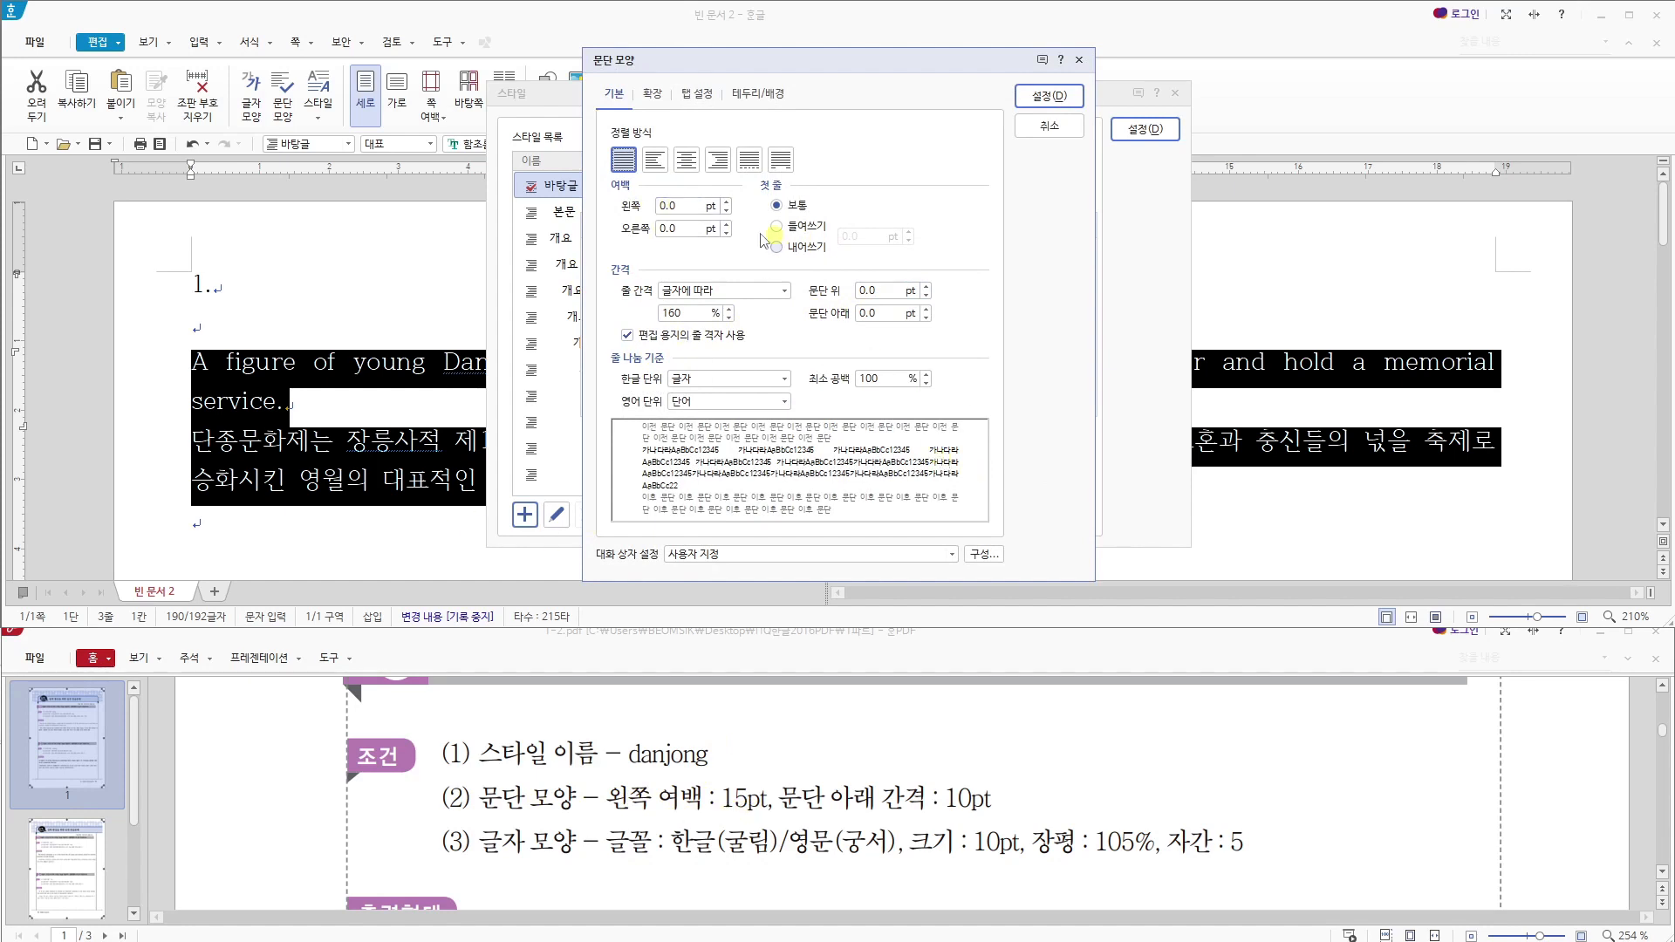
pyautogui.moveTo(692, 206); pyautogui.dragTo(639, 209)
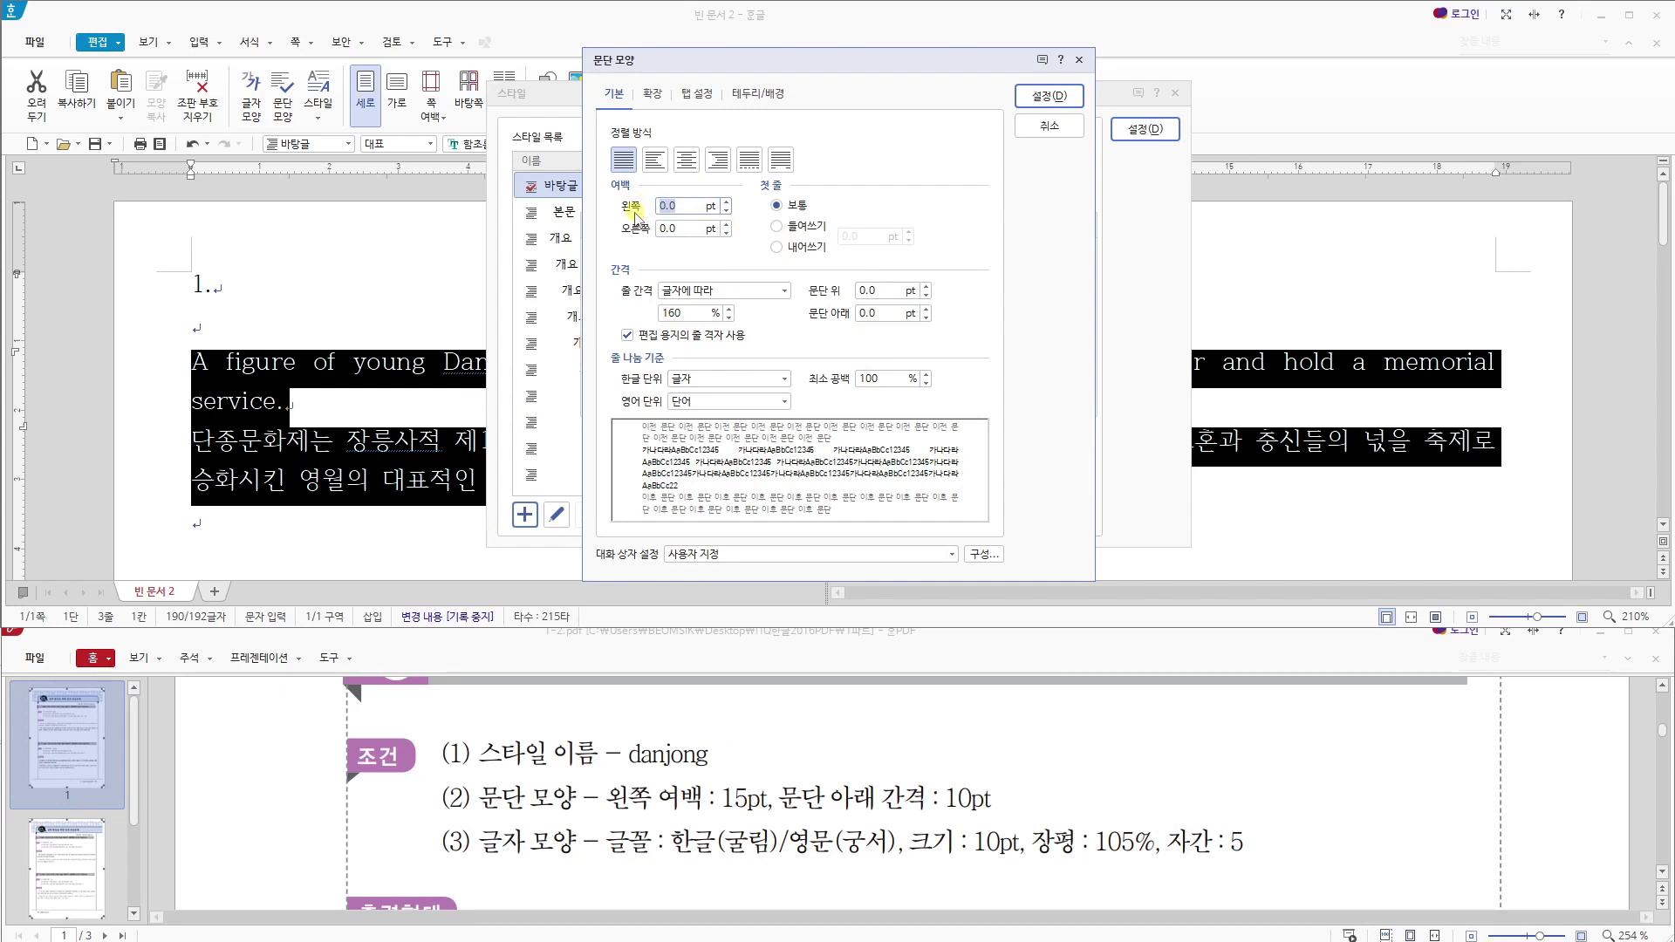
pyautogui.write('15')
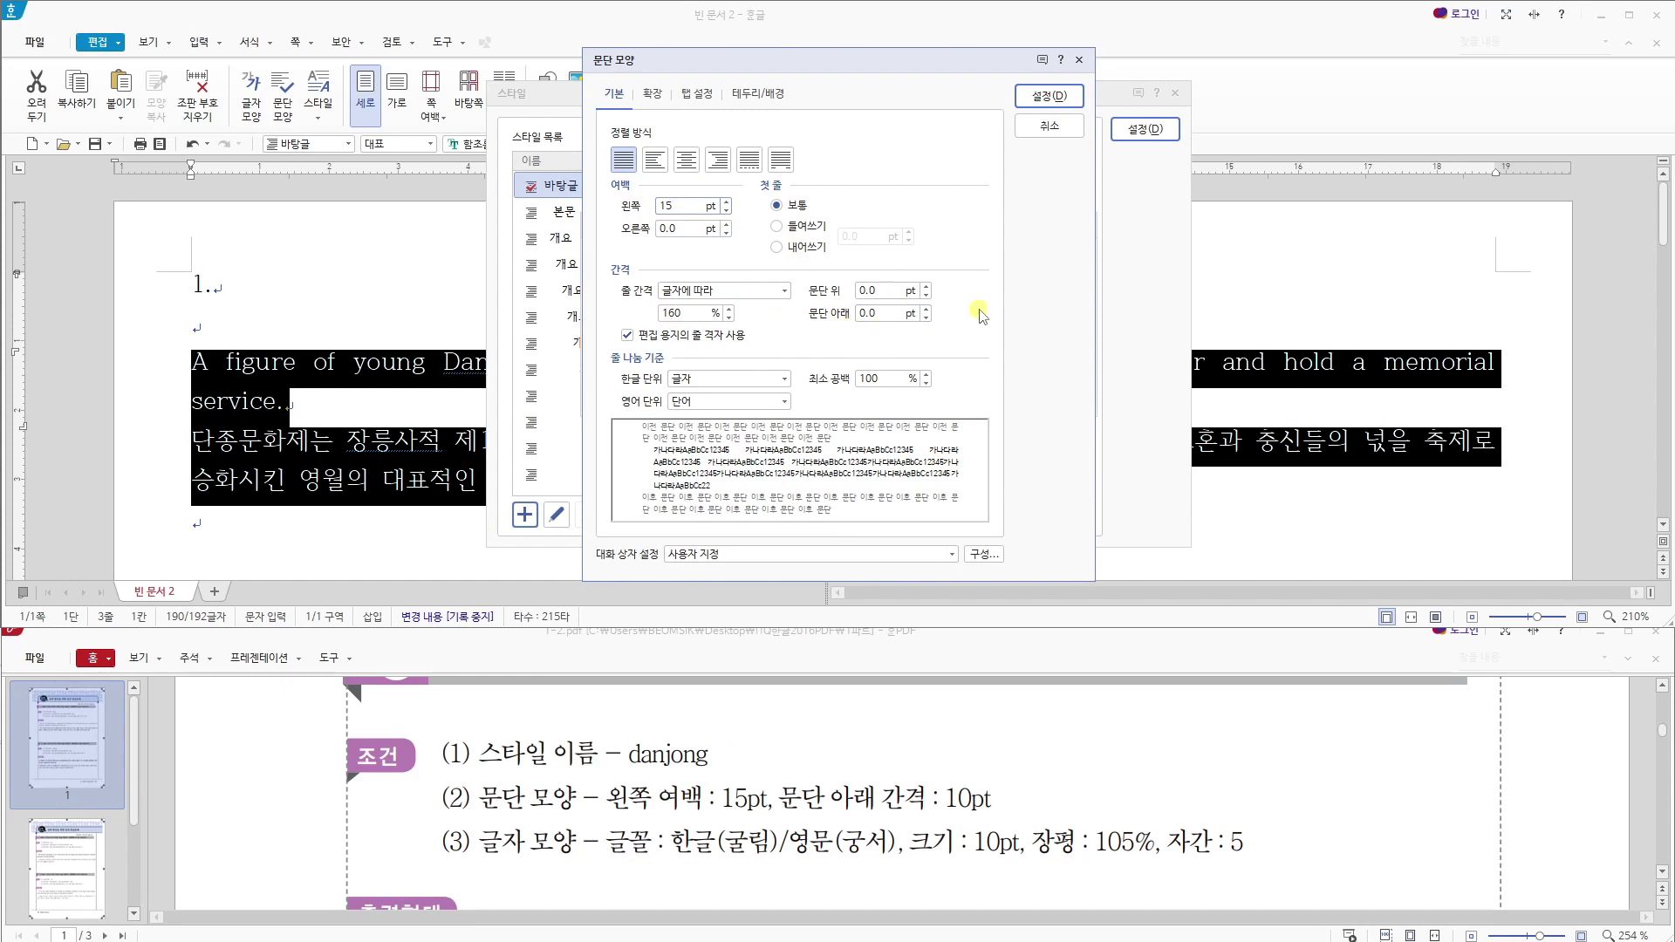
pyautogui.click(882, 319)
pyautogui.write('10')
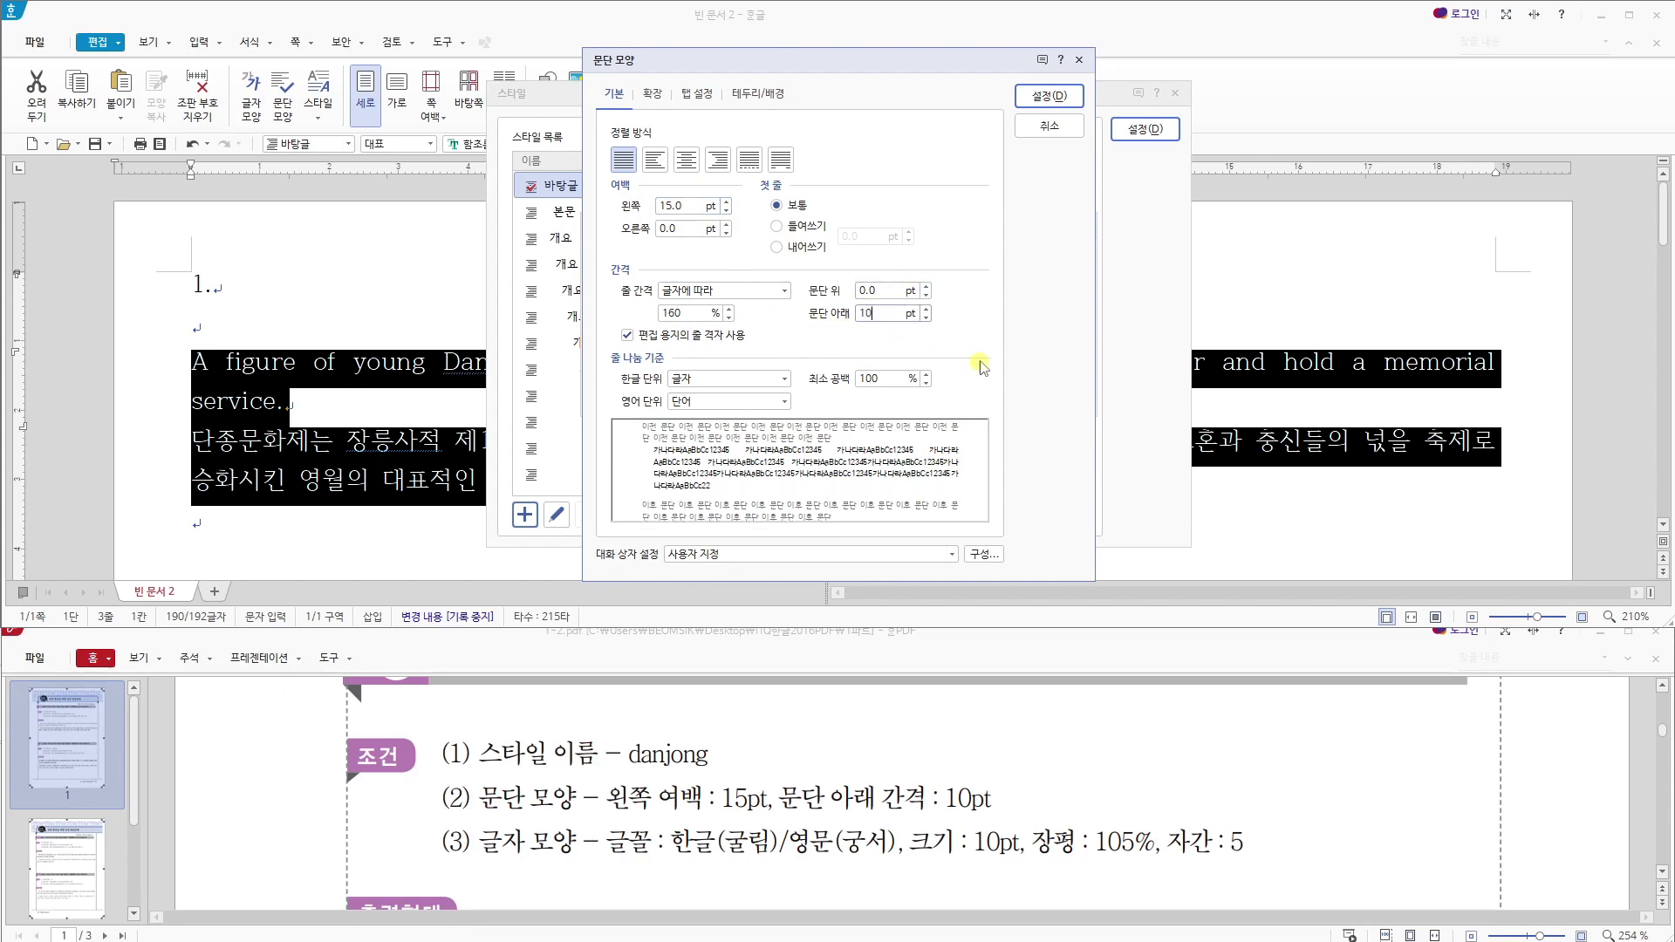
pyautogui.click(1037, 97)
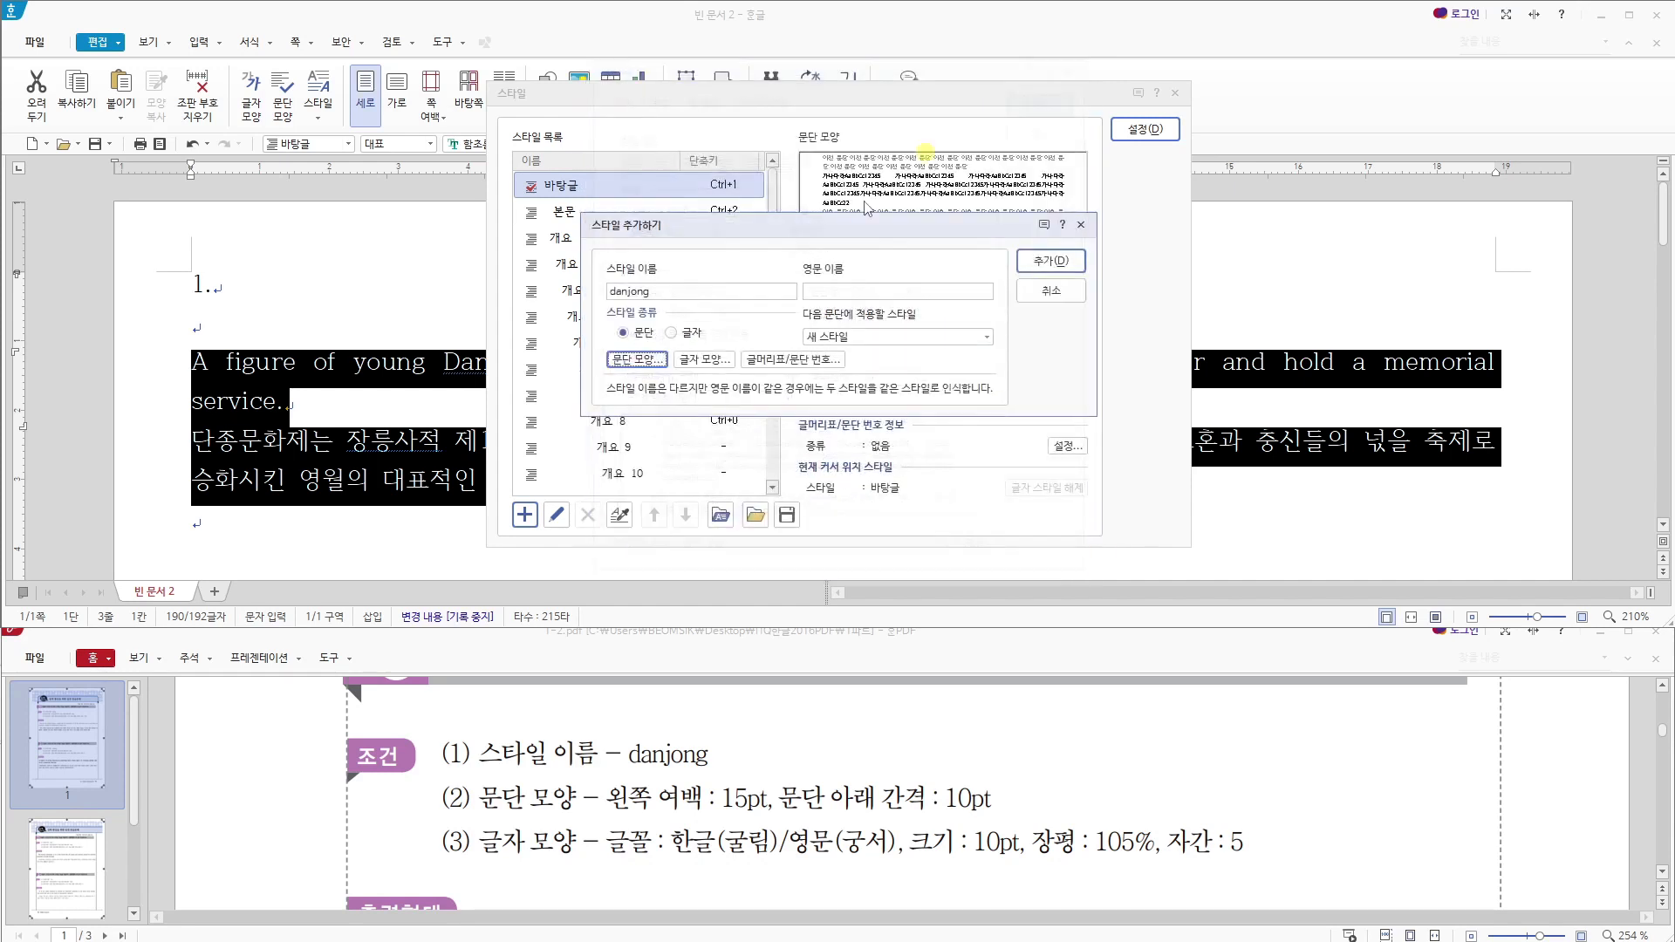
# - Set the danjong style's character width (장평) to 105% and character spacing (자간) to 5%
pyautogui.click(701, 360)
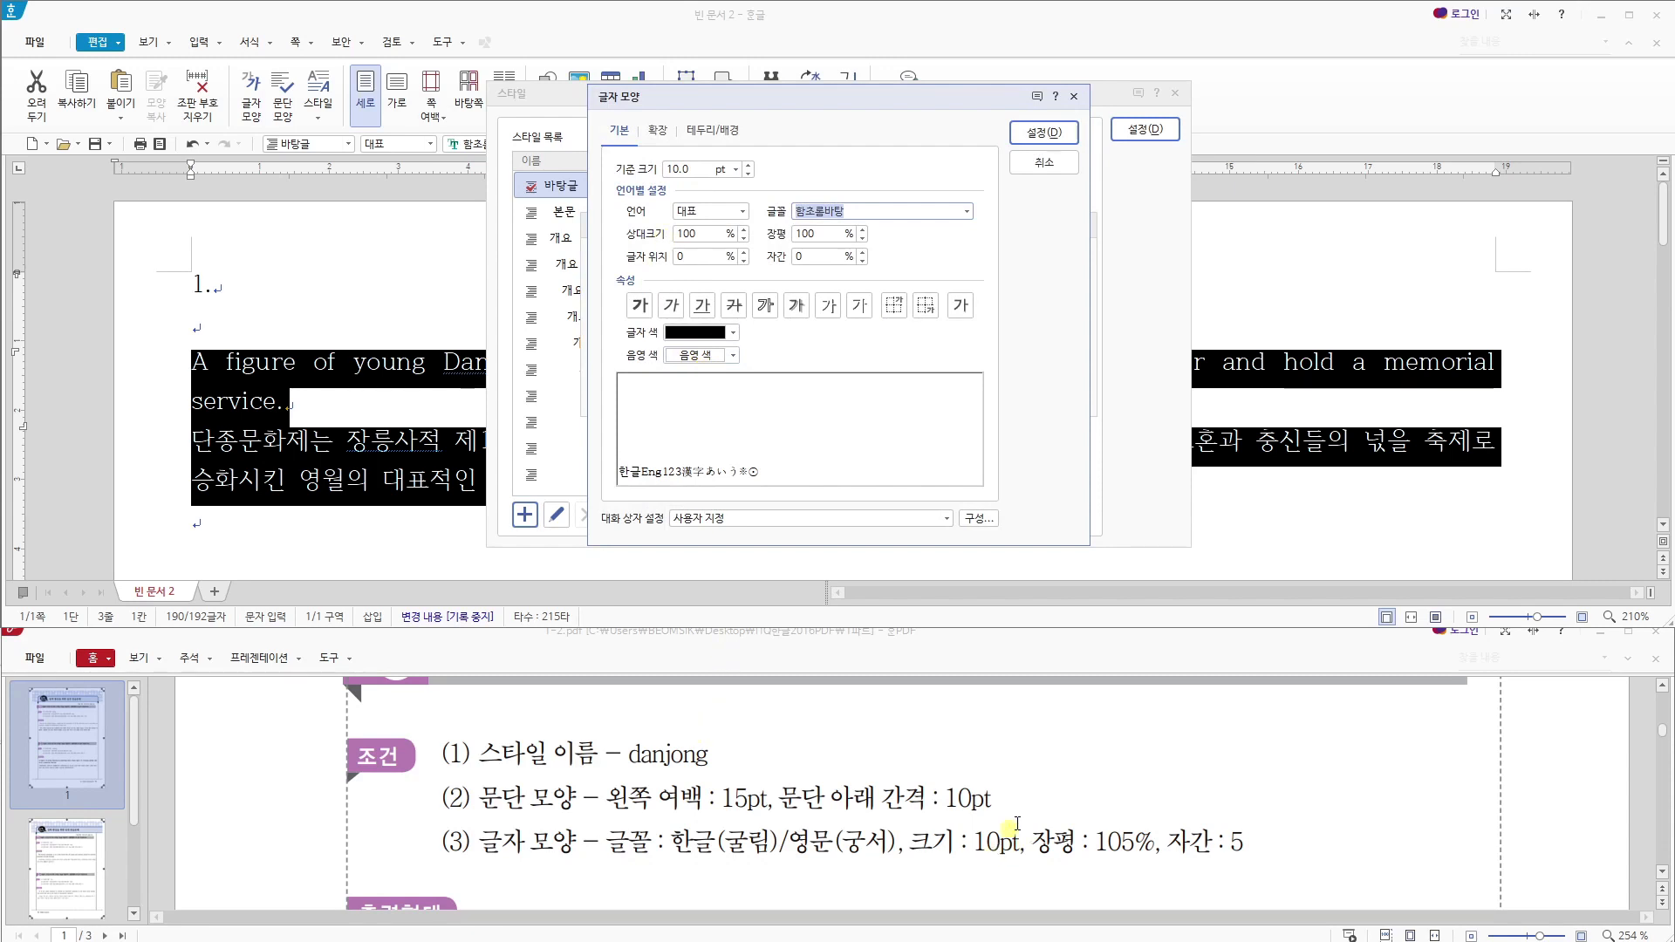
pyautogui.doubleClick(815, 234)
pyautogui.write('105')
pyautogui.click(818, 254)
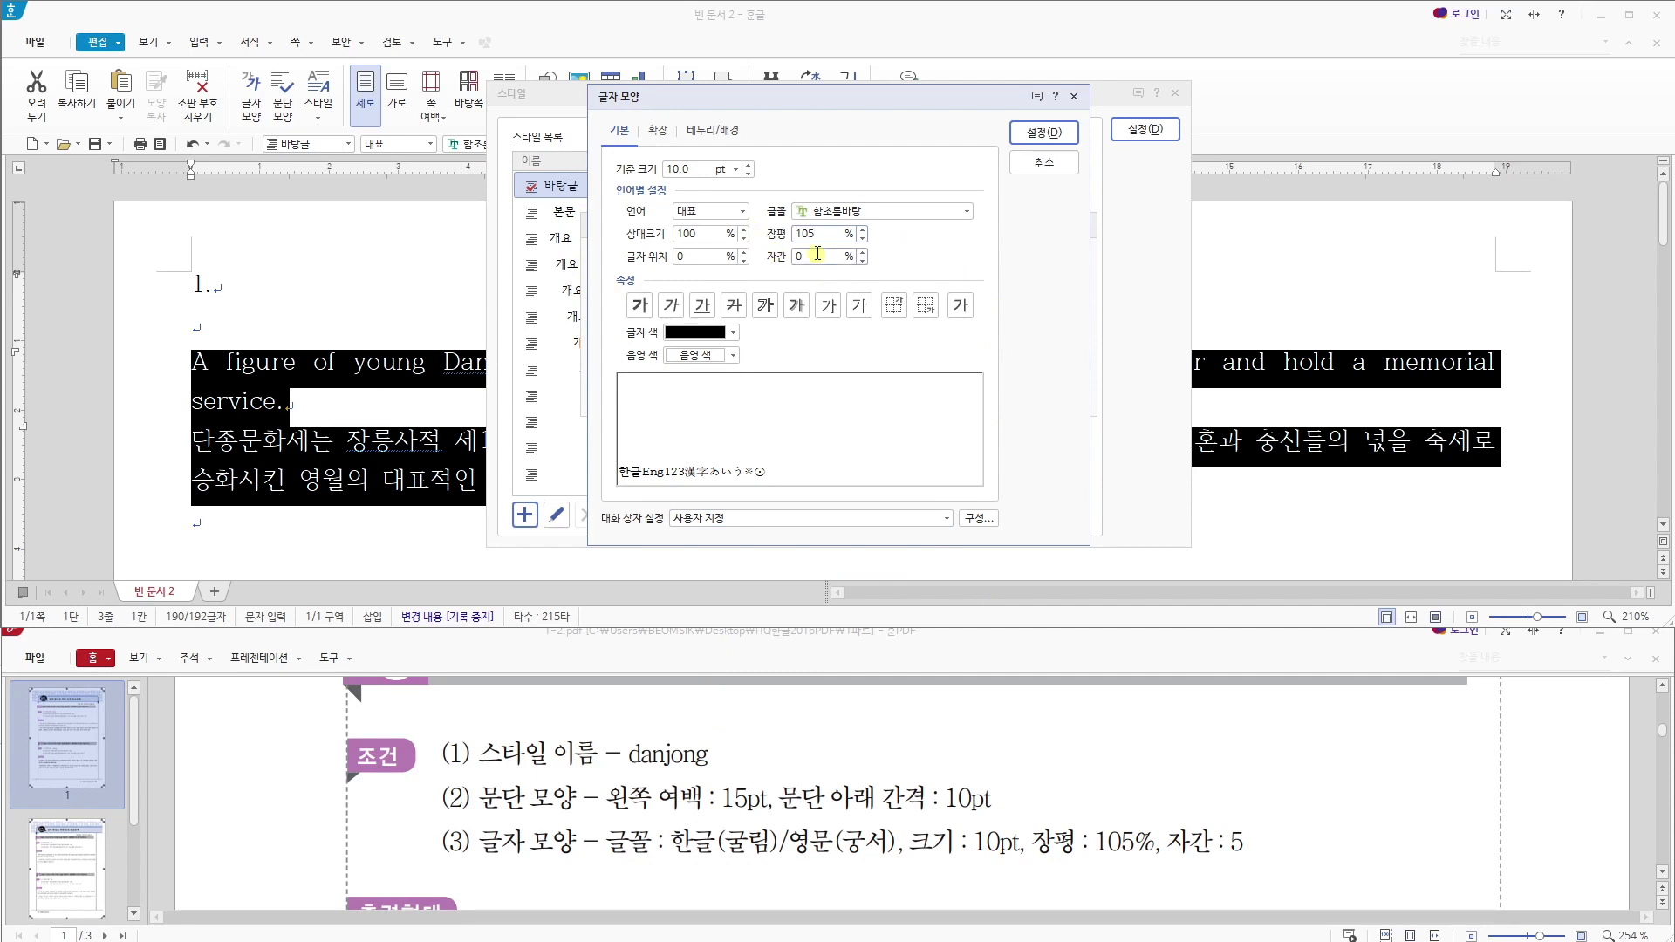
pyautogui.write('5')
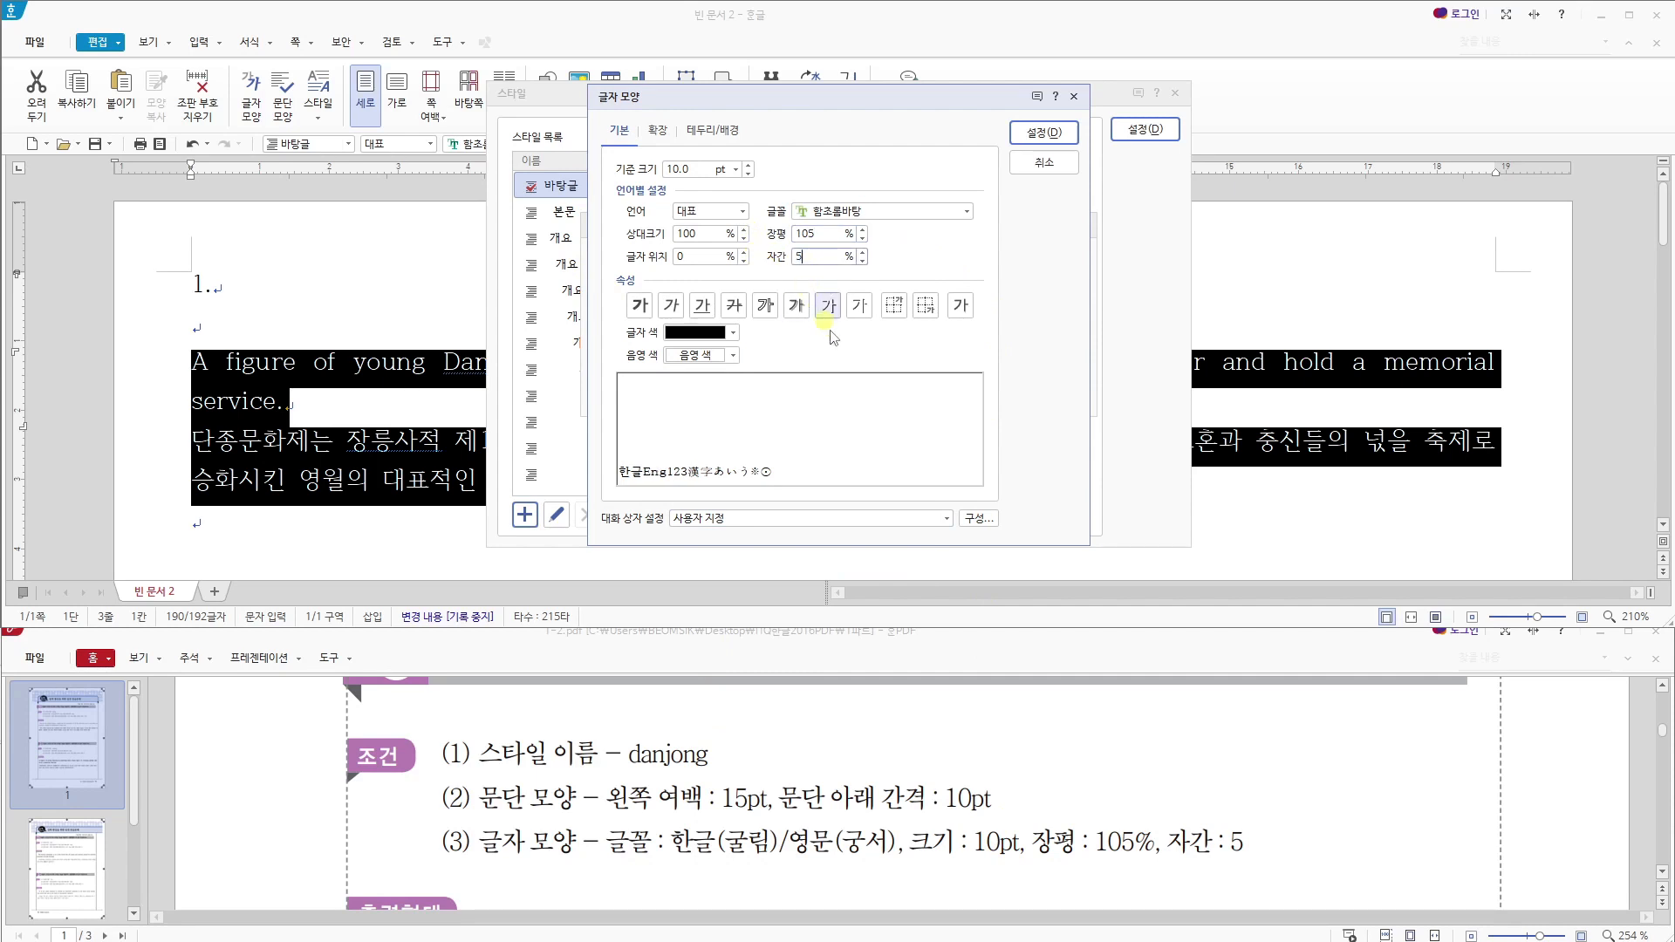
# - Set the danjong style's font for Korean (한글) text to 굴림
pyautogui.click(708, 212)
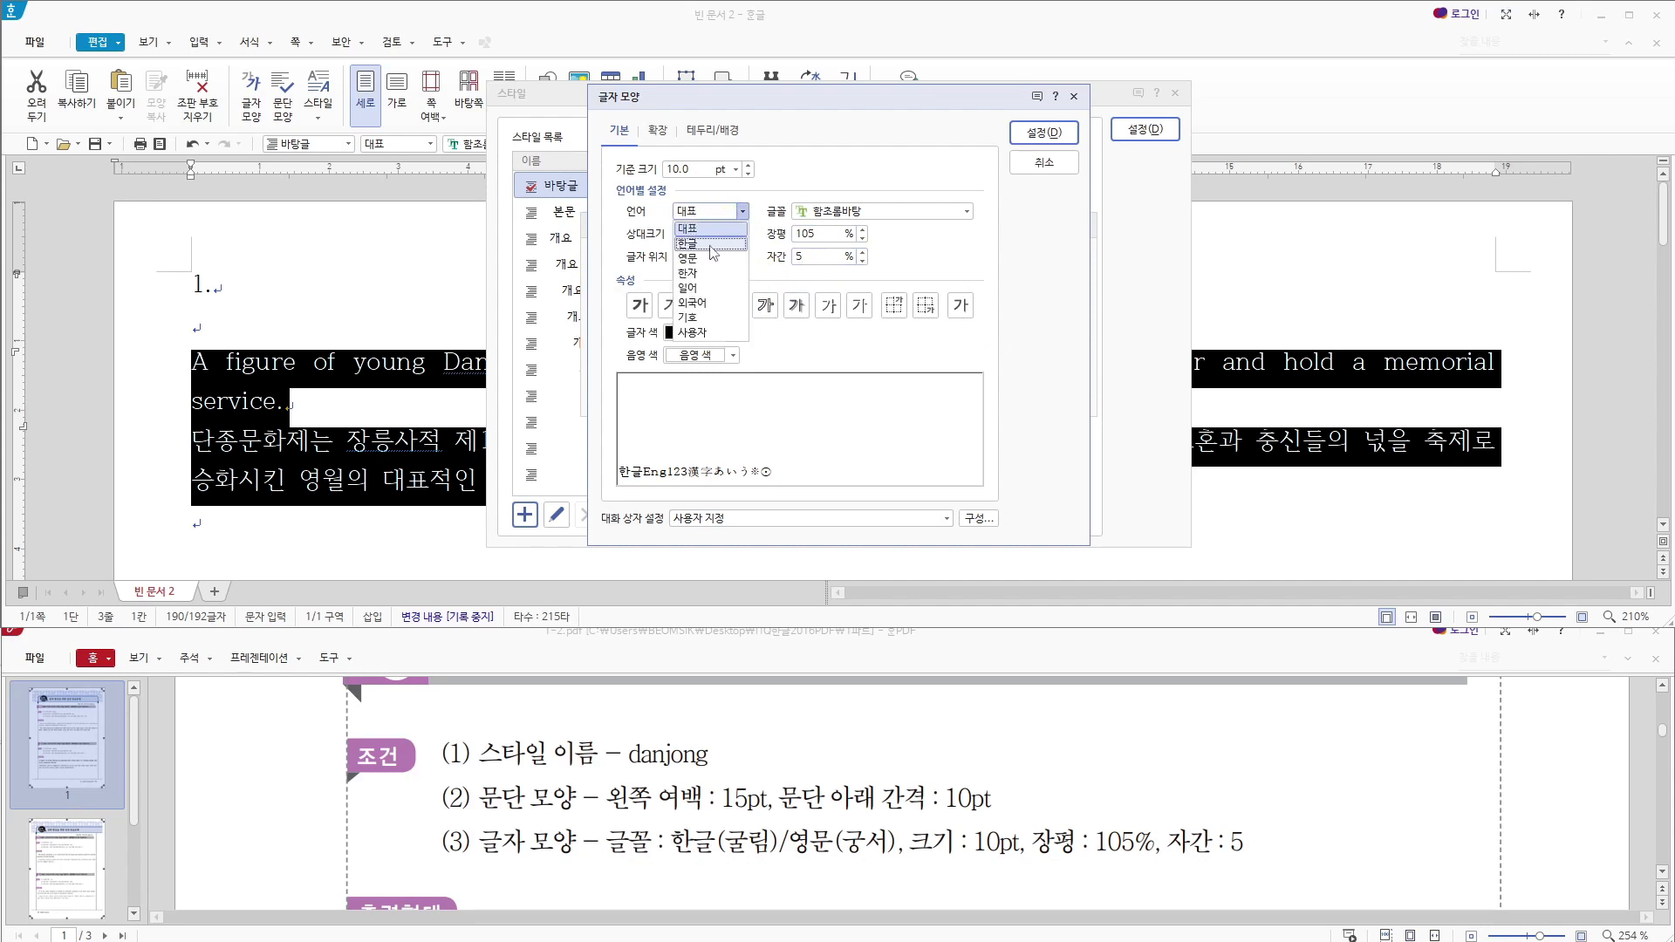
pyautogui.click(698, 242)
pyautogui.click(894, 212)
pyautogui.write('rnffl')
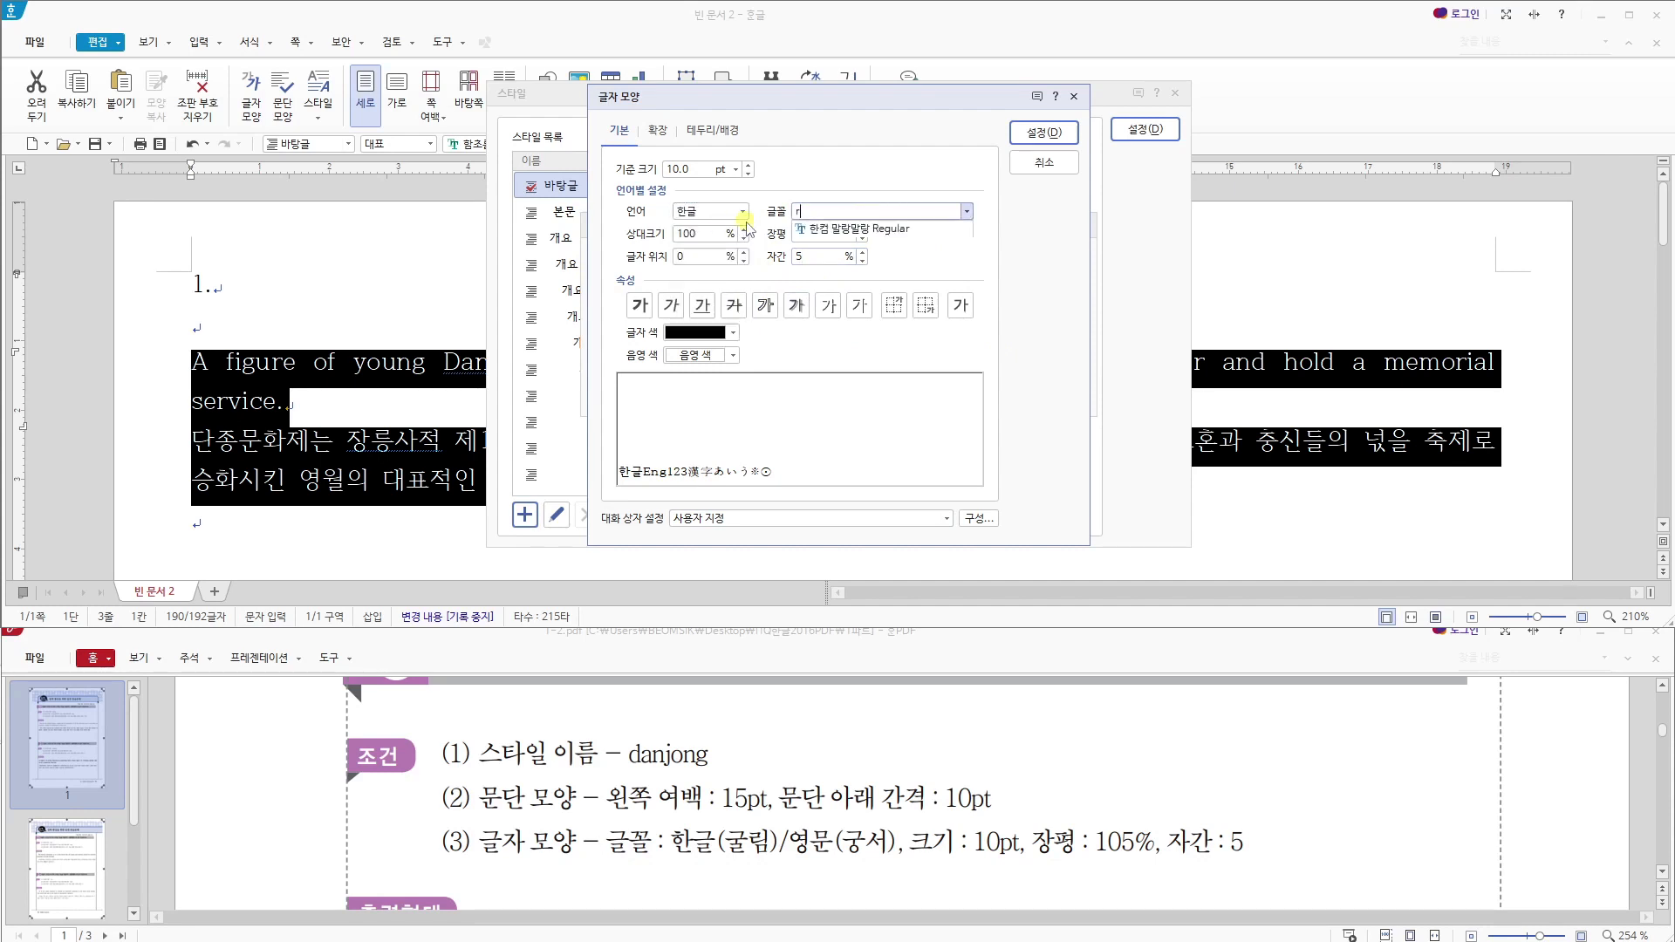
pyautogui.press('BackSpace')
pyautogui.press('BackSpace')
pyautogui.press('BackSpace')
pyautogui.press('BackSpace')
pyautogui.press('BackSpace')
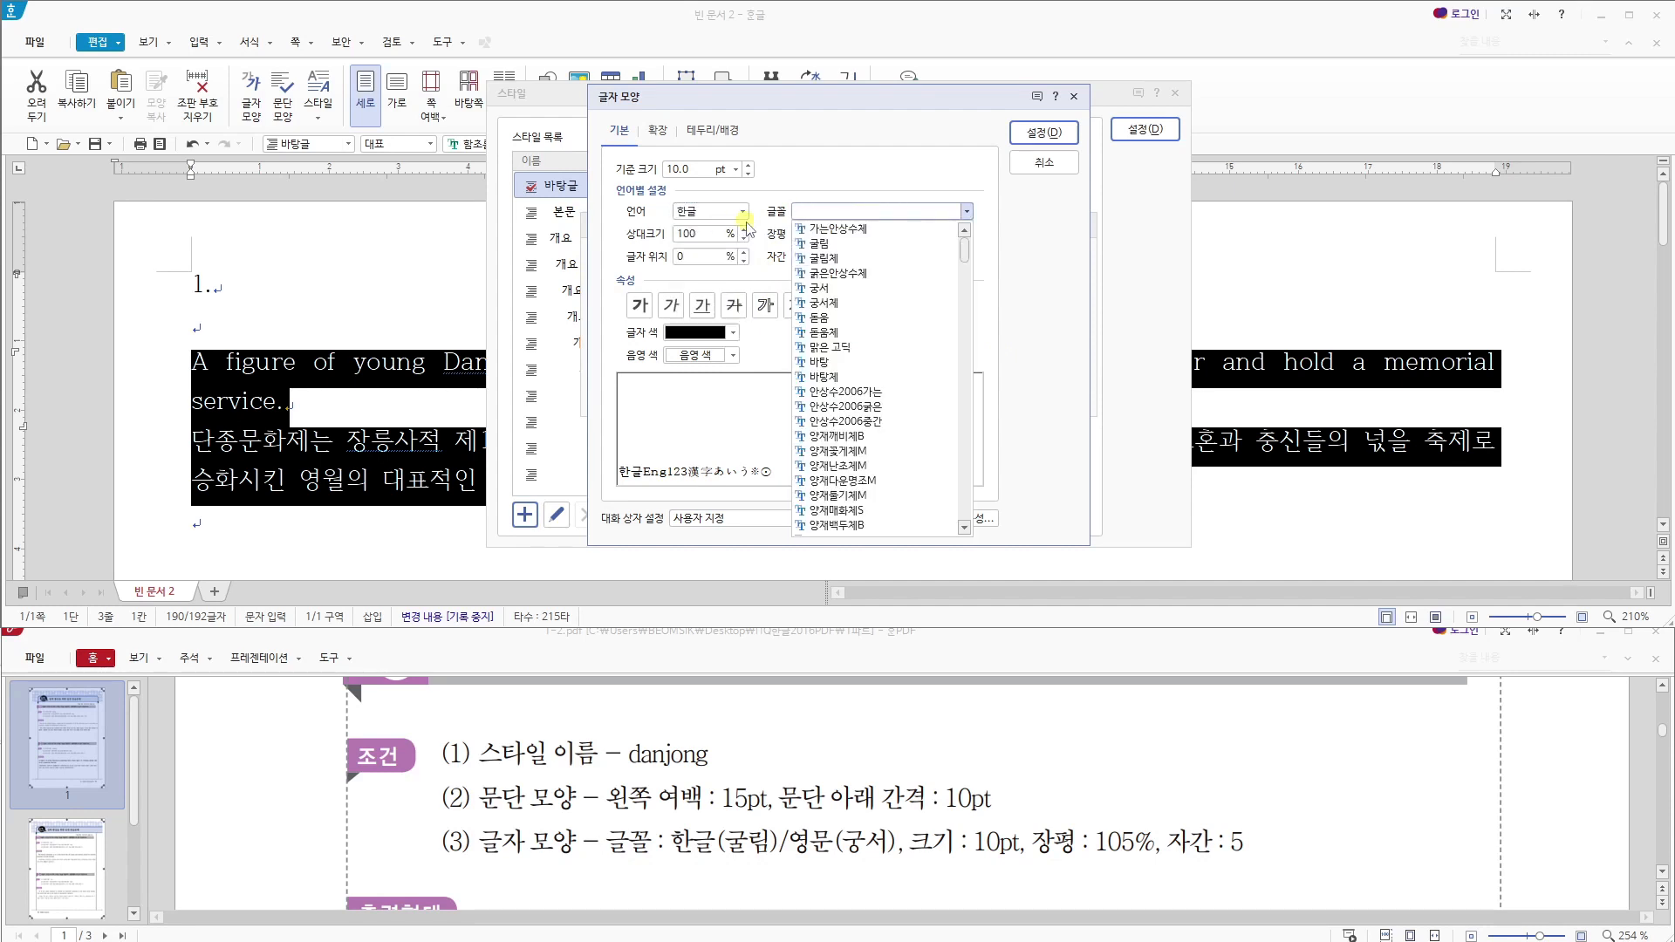
pyautogui.write('rnffl')
pyautogui.press('Return')
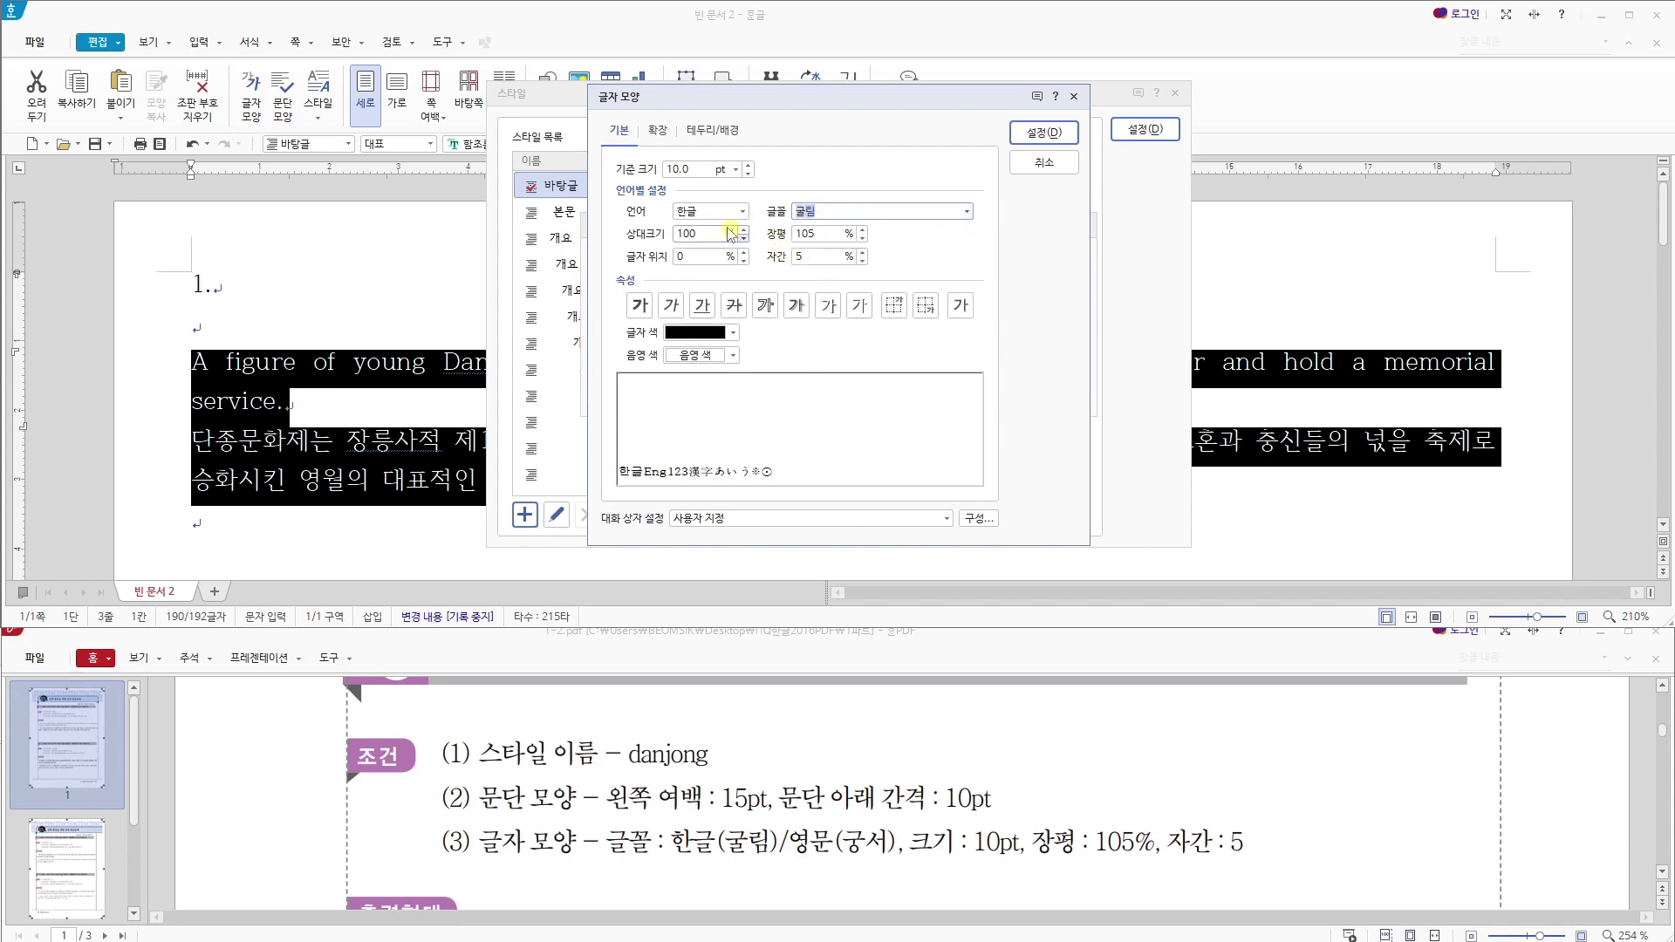
# - Set the danjong style's font for English (영문) text to 궁서 and accept the character shape settings
pyautogui.click(711, 211)
pyautogui.click(698, 244)
pyautogui.click(870, 214)
pyautogui.moveTo(870, 215); pyautogui.dragTo(770, 214)
pyautogui.write('rnd')
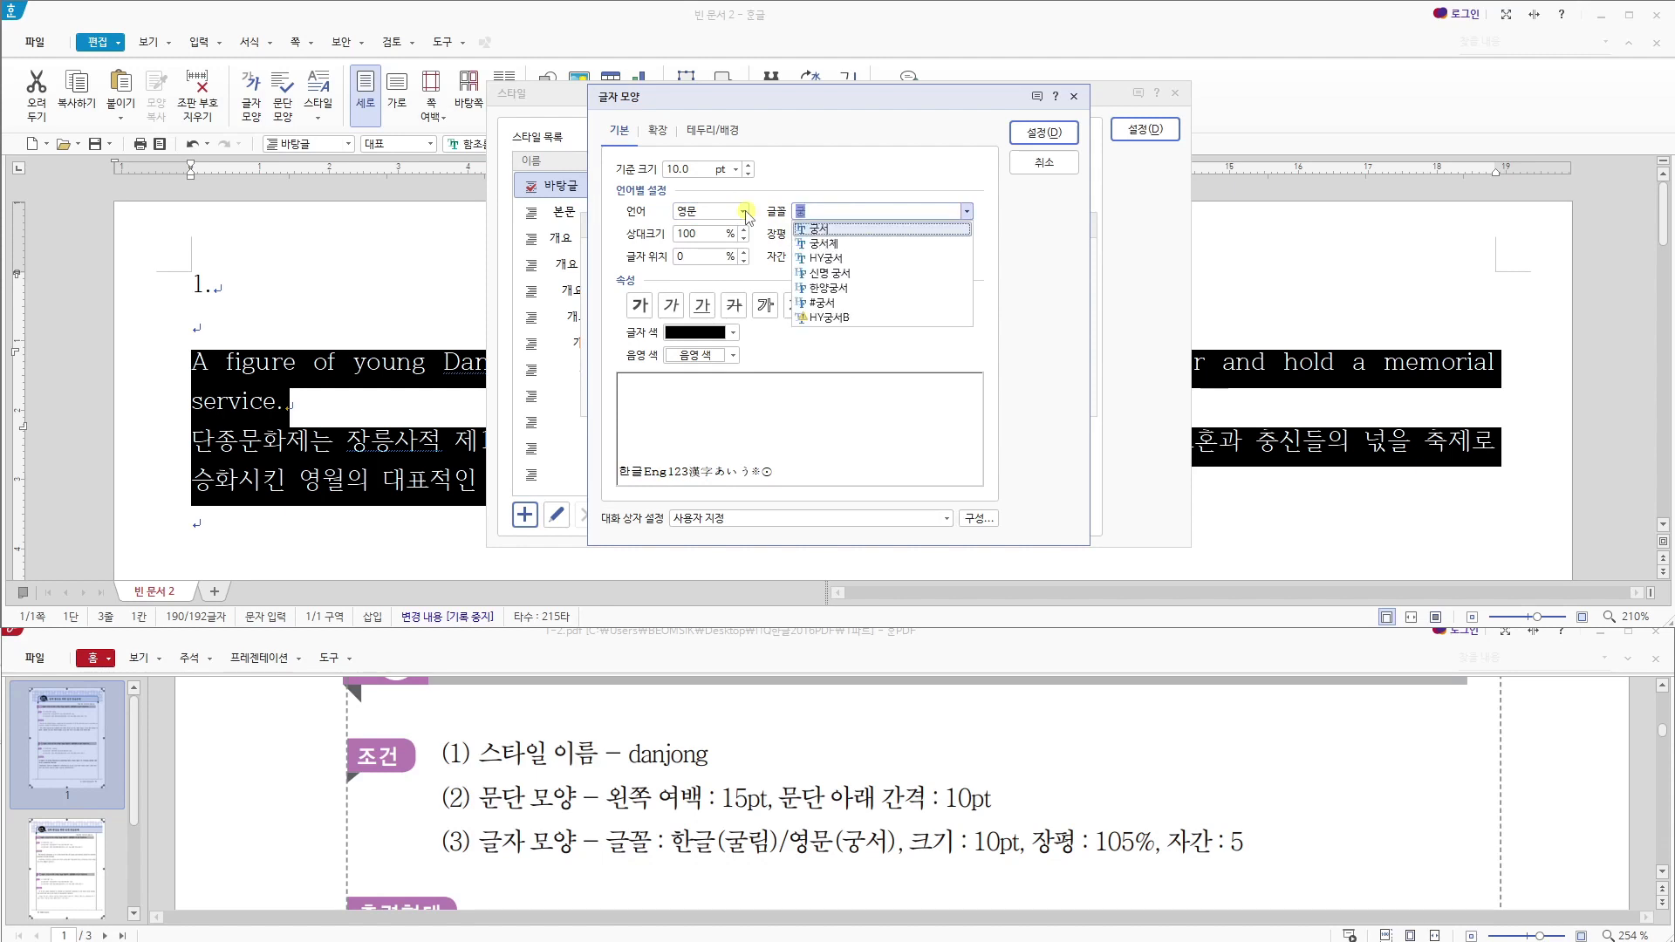
pyautogui.press('Return')
pyautogui.click(1044, 132)
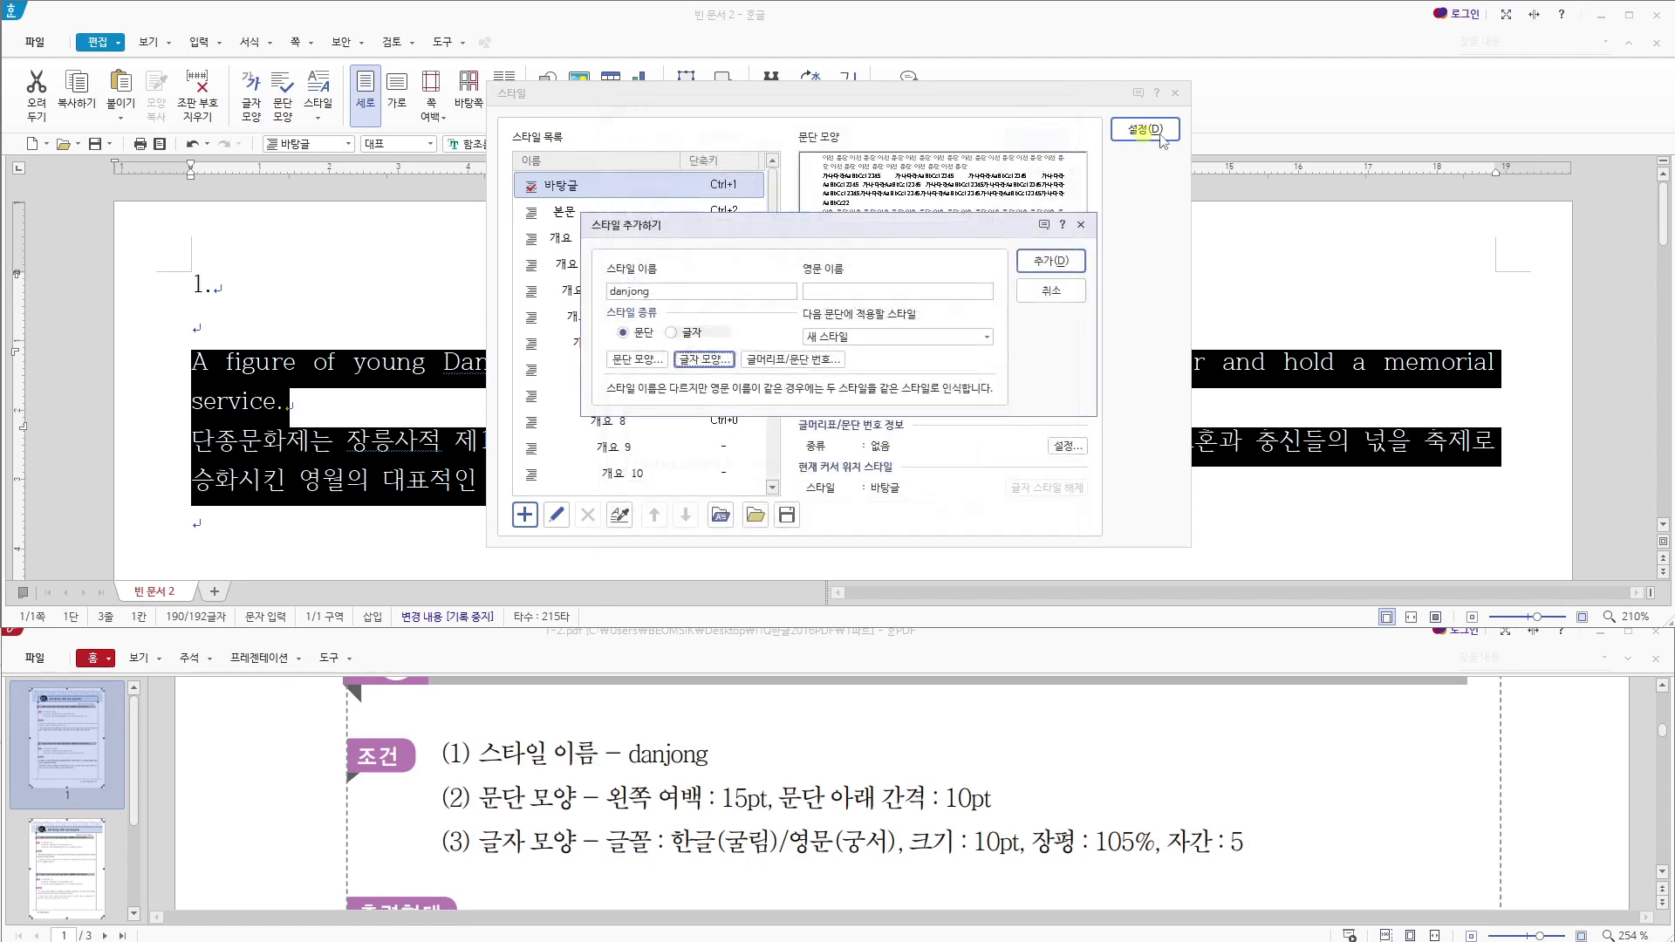
# - Add the danjong style, apply it to both selected paragraphs and compare their line endings with the sample output
pyautogui.click(1058, 260)
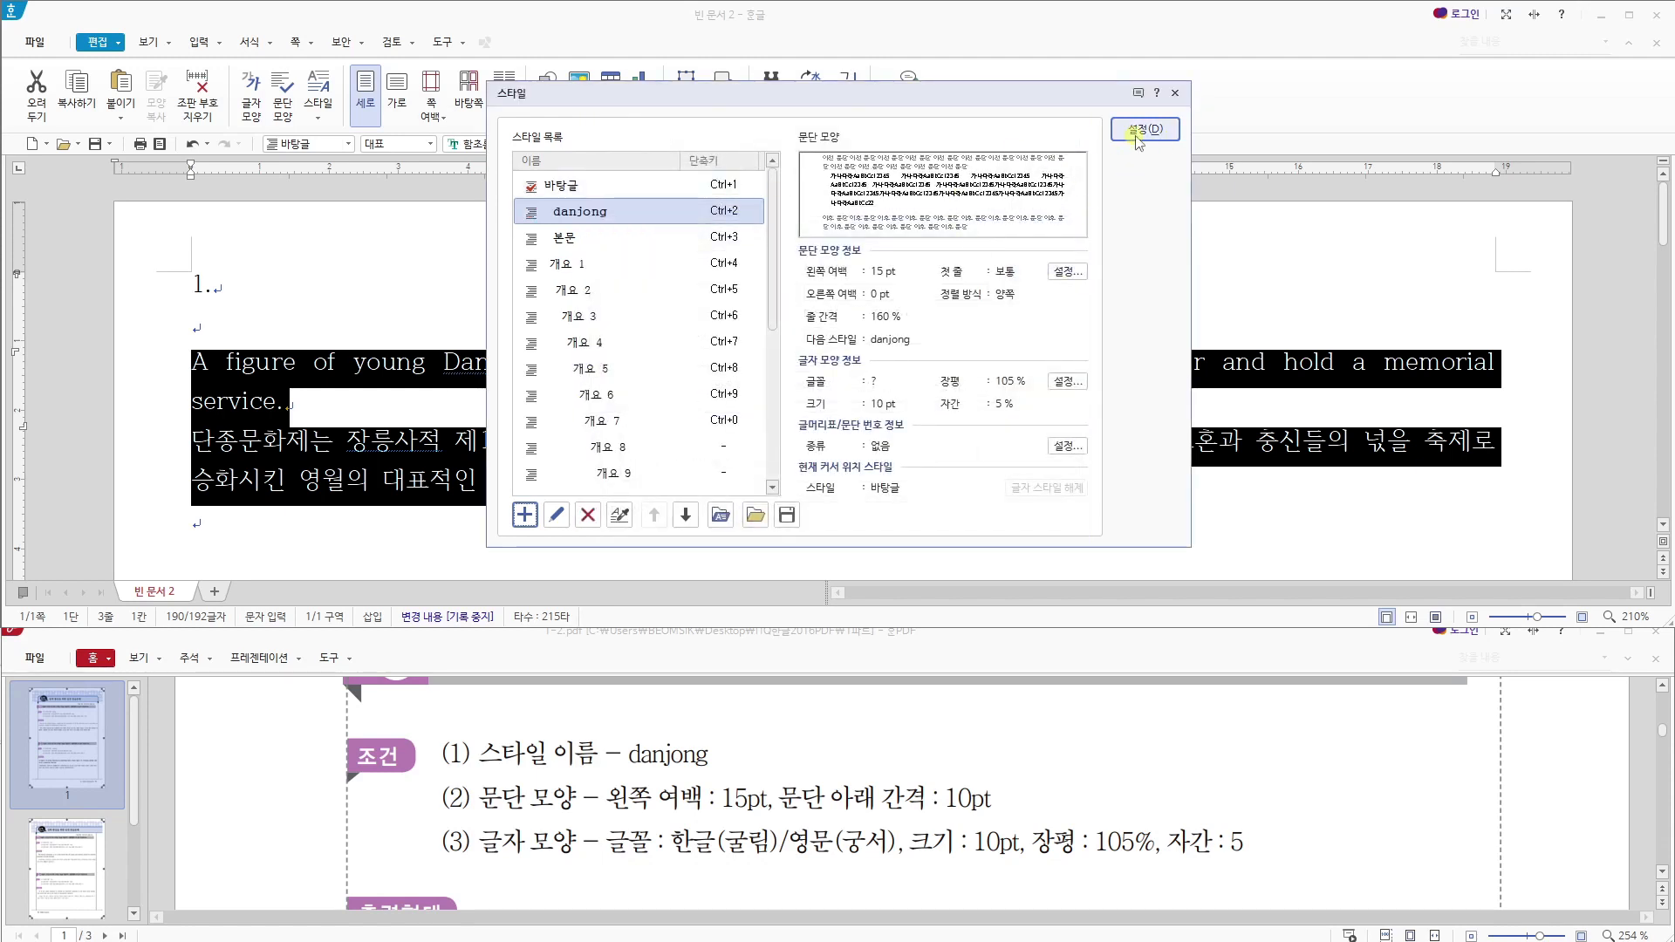
pyautogui.click(1137, 131)
pyautogui.scroll(-3, 845, 804)
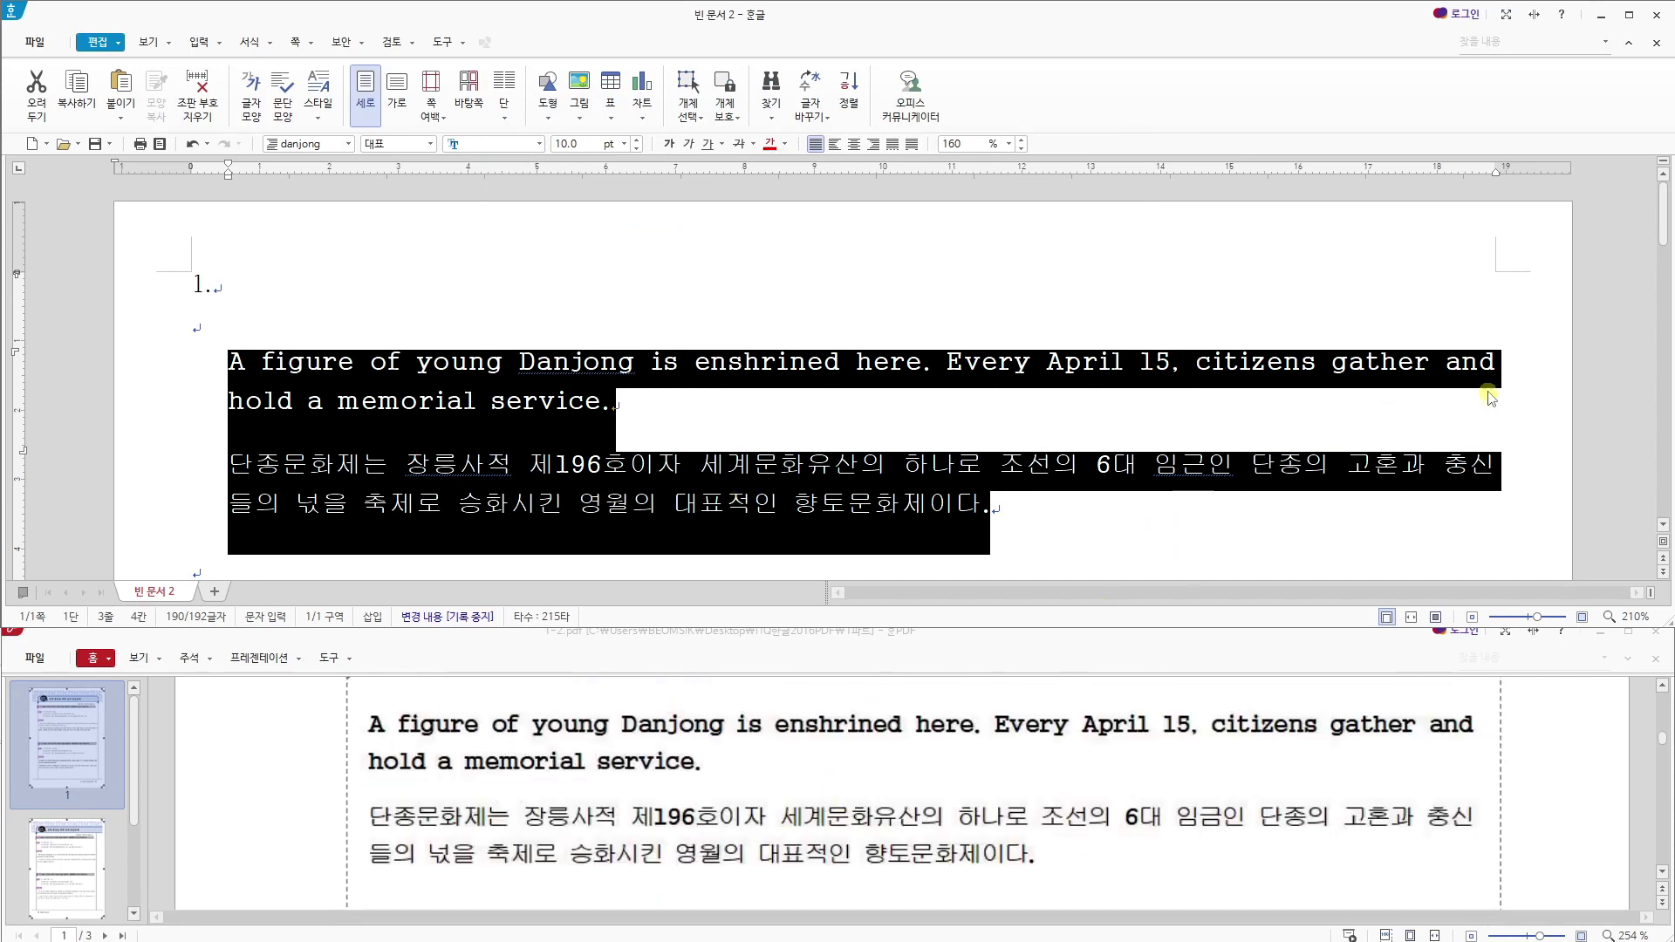
pyautogui.moveTo(1494, 367); pyautogui.dragTo(1485, 359)
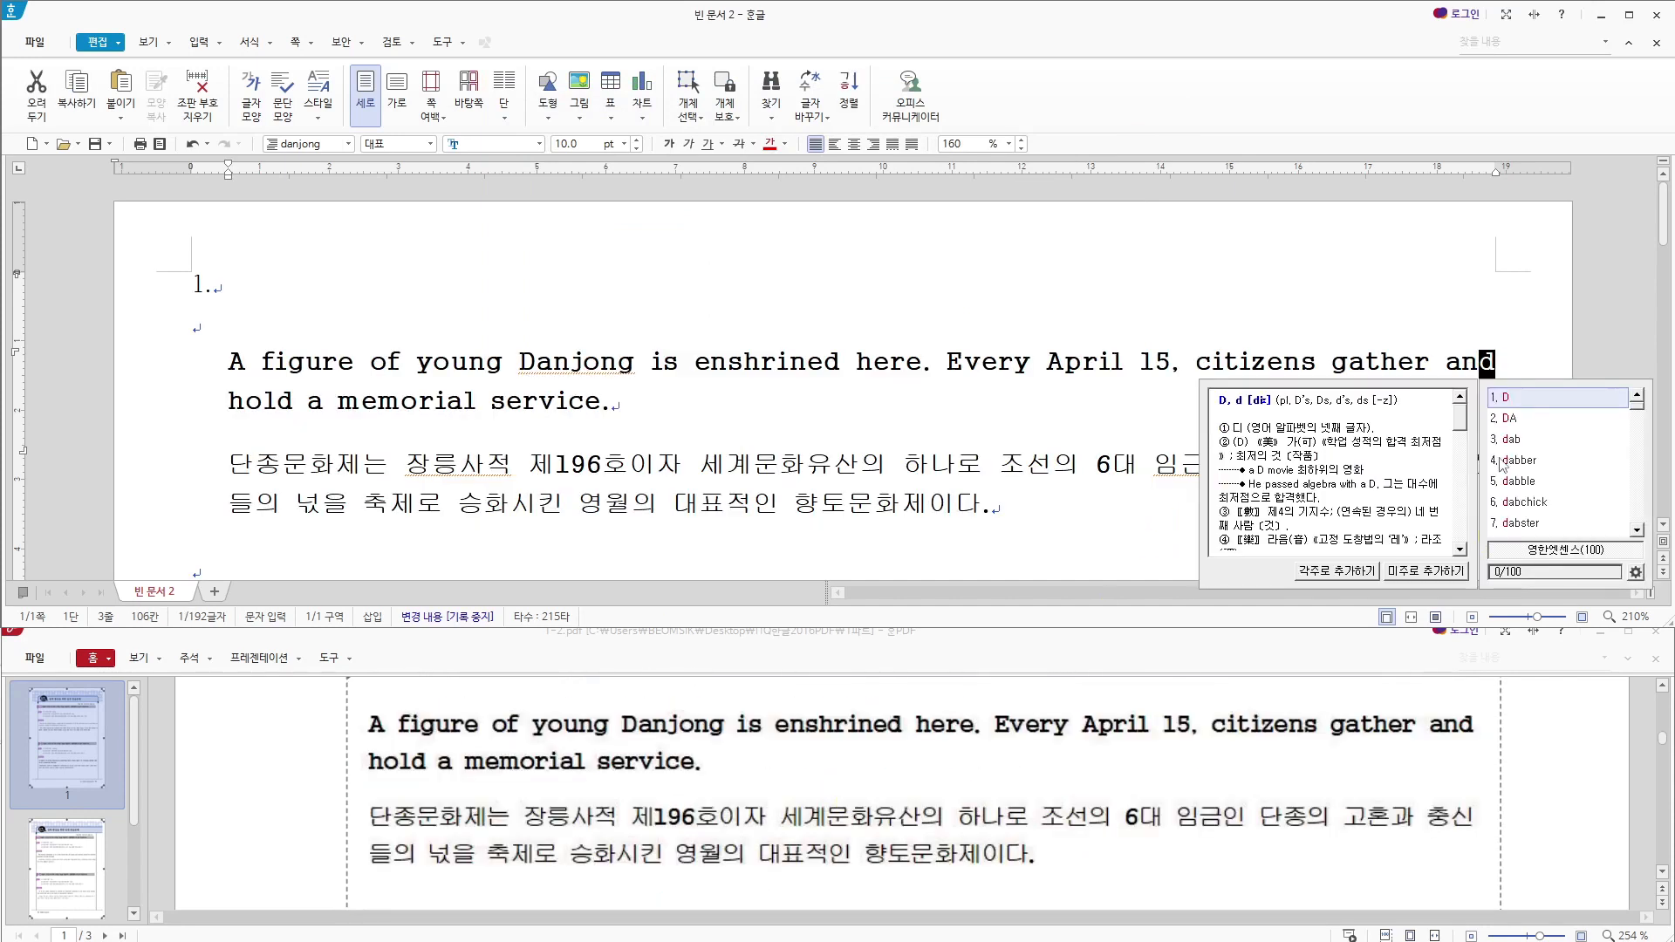
pyautogui.click(1492, 471)
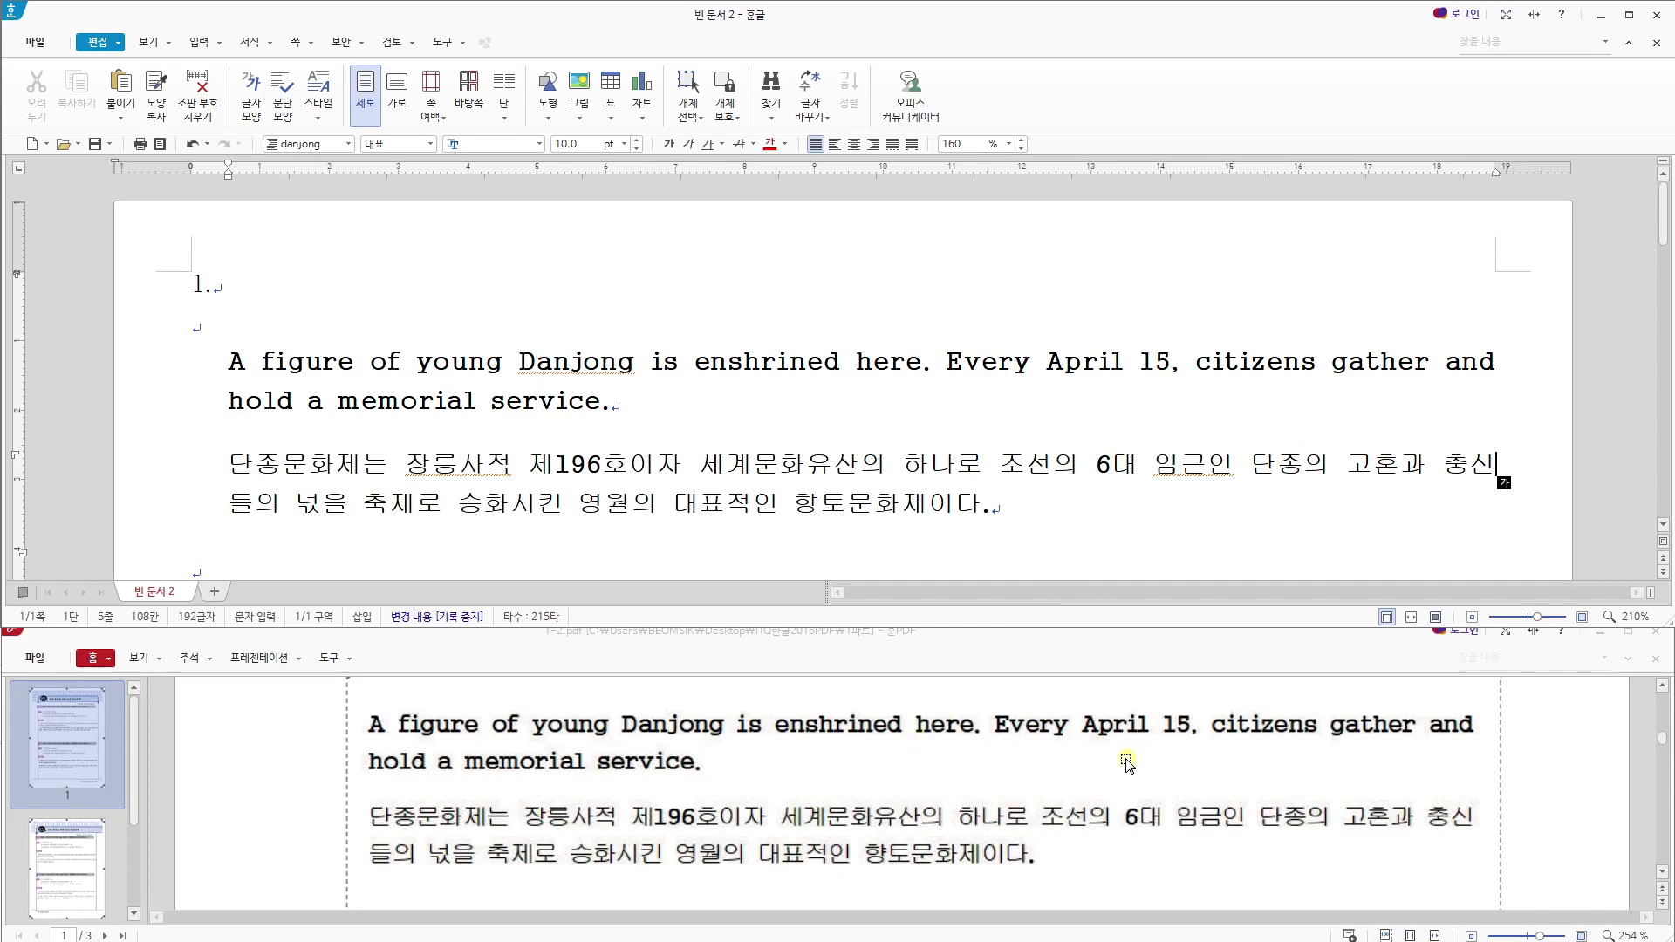
pyautogui.click(1242, 724)
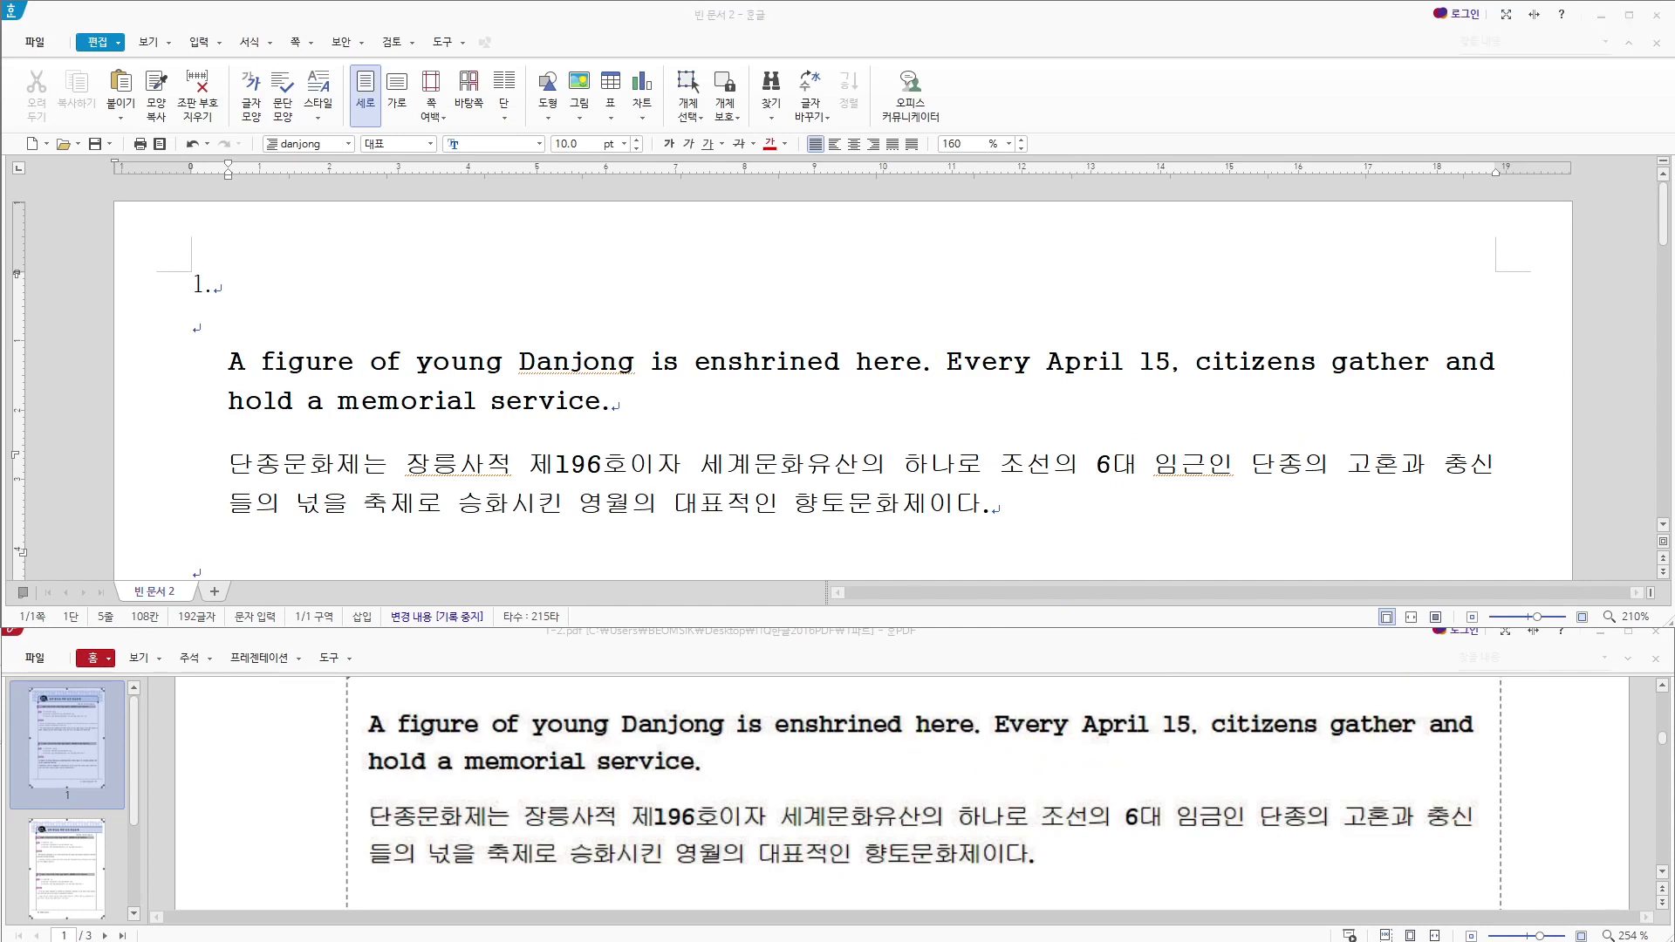